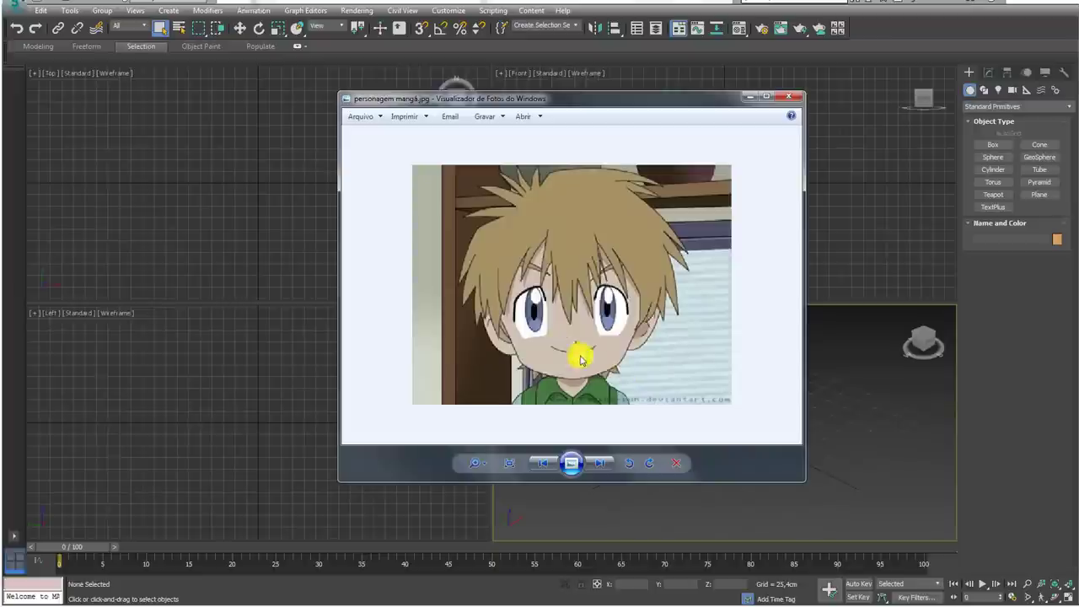
Step: Minimize the manga reference picture viewer to reveal the empty 3ds Max scene
{"action": "left_click", "coordinate": [748, 99]}
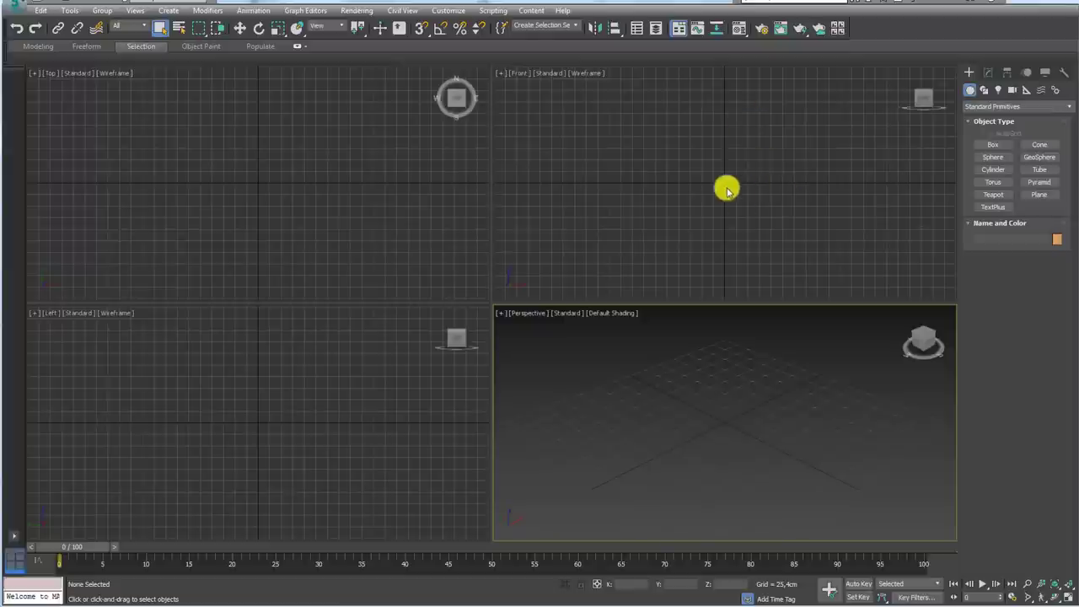
Step: Create a 206 cm square plane in the Front view with 1 length and 1 width segment
{"action": "middle_click_drag", "start_coordinate": [717, 144], "coordinate": [713, 200]}
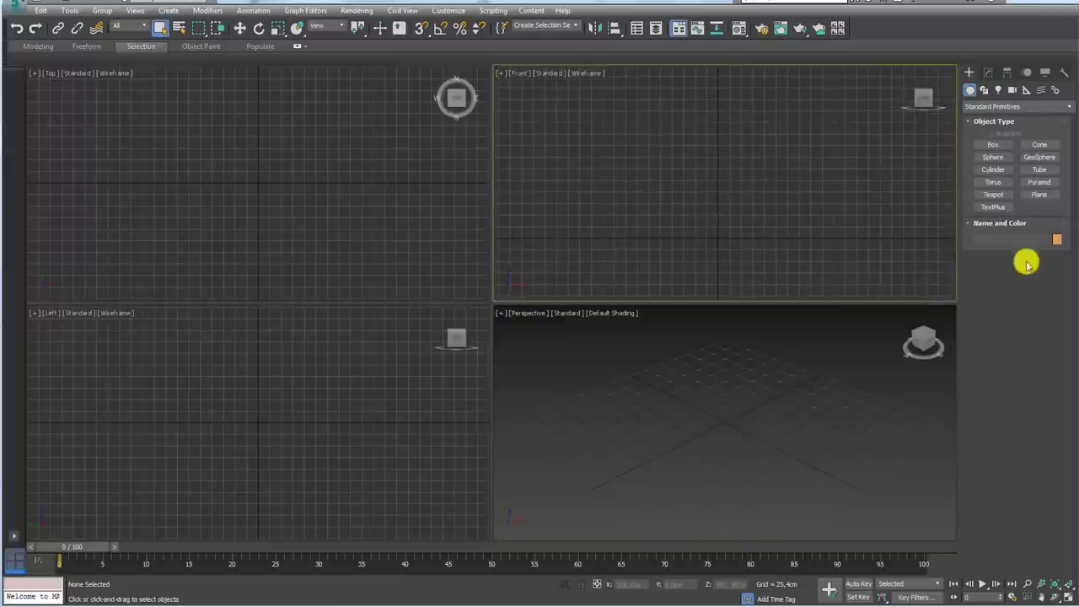
{"action": "left_click", "coordinate": [1039, 195]}
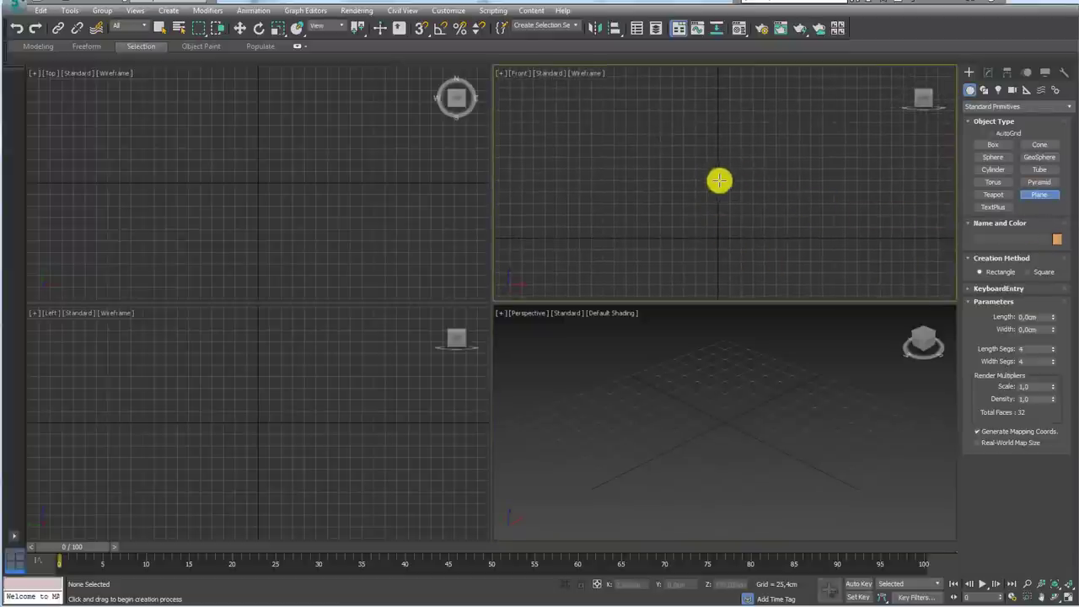
{"action": "left_click_drag", "start_coordinate": [717, 190], "coordinate": [763, 235]}
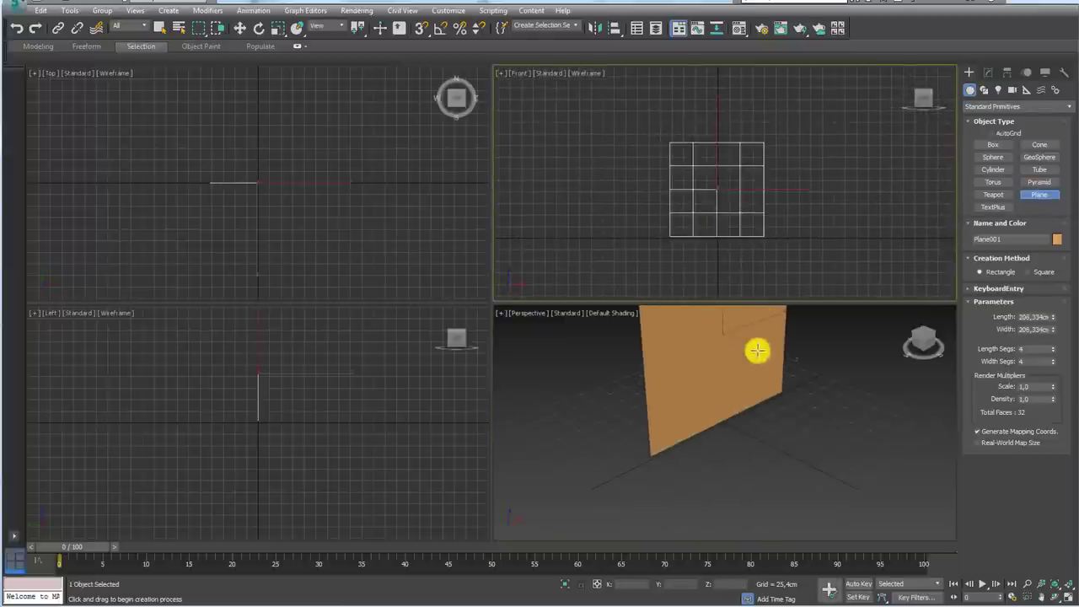
{"action": "mouse_move", "coordinate": [756, 351]}
{"action": "middle_mouse_down"}
{"action": "mouse_move", "coordinate": [780, 446]}
{"action": "mouse_move", "coordinate": [677, 426]}
{"action": "middle_mouse_up"}
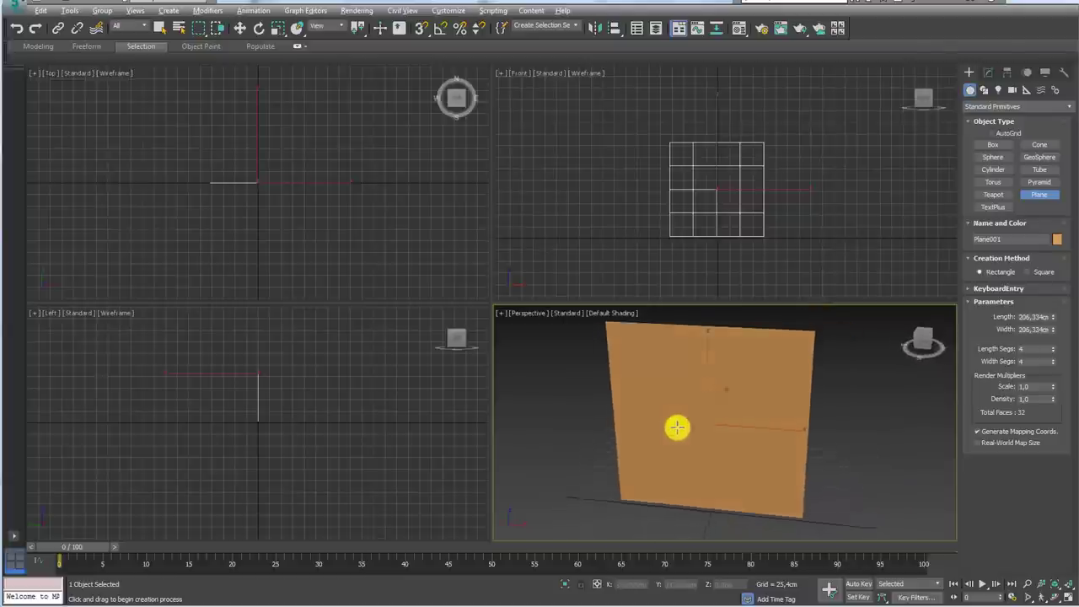
{"action": "right_click", "coordinate": [1053, 364]}
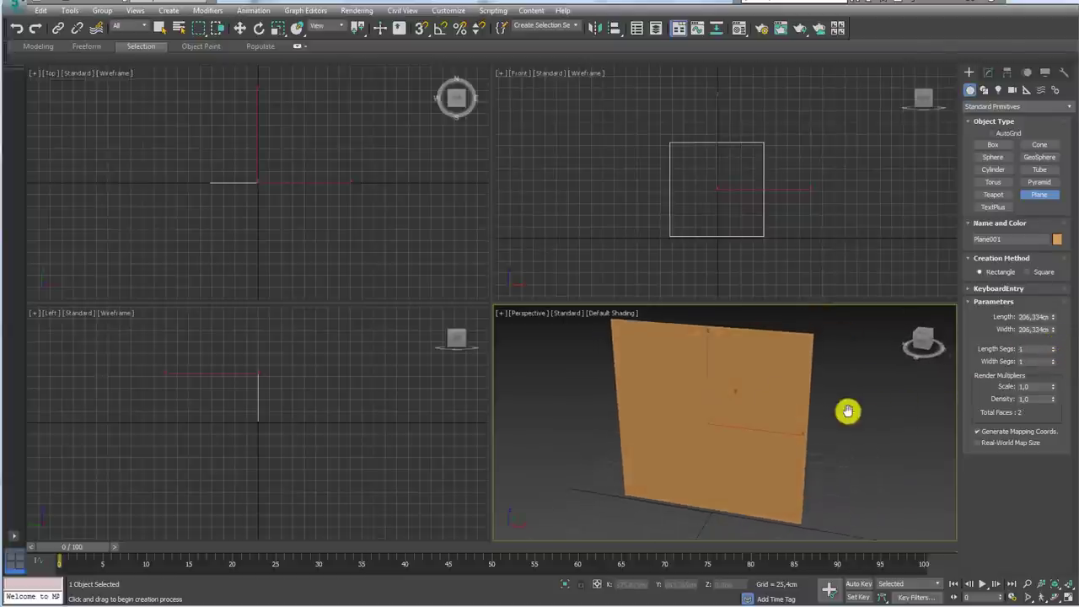
{"action": "middle_click_drag", "start_coordinate": [778, 410], "coordinate": [835, 408], "text": "alt"}
{"action": "key", "text": "alt+Tab"}
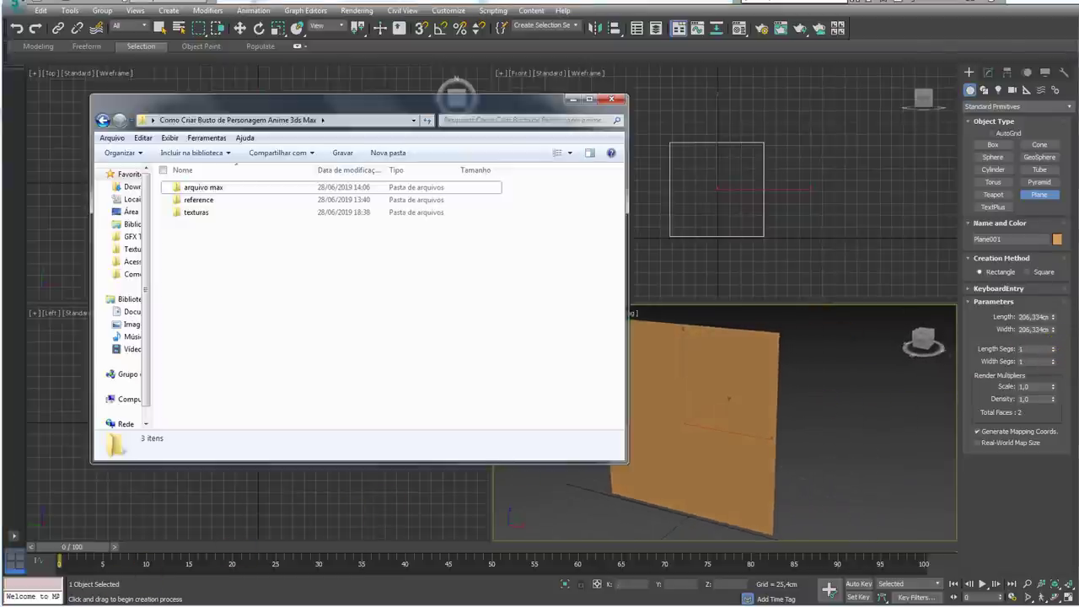
{"action": "mouse_move", "coordinate": [203, 200]}
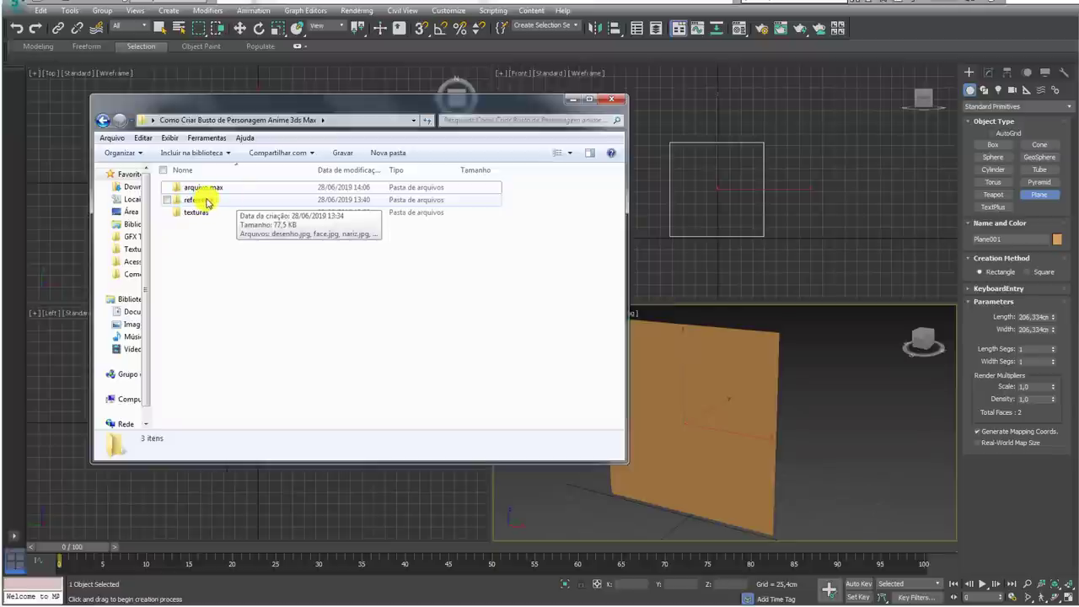
Step: Drag personagem mangá.jpg from the reference folder onto the plane, then close Explorer
{"action": "double_click", "coordinate": [206, 202]}
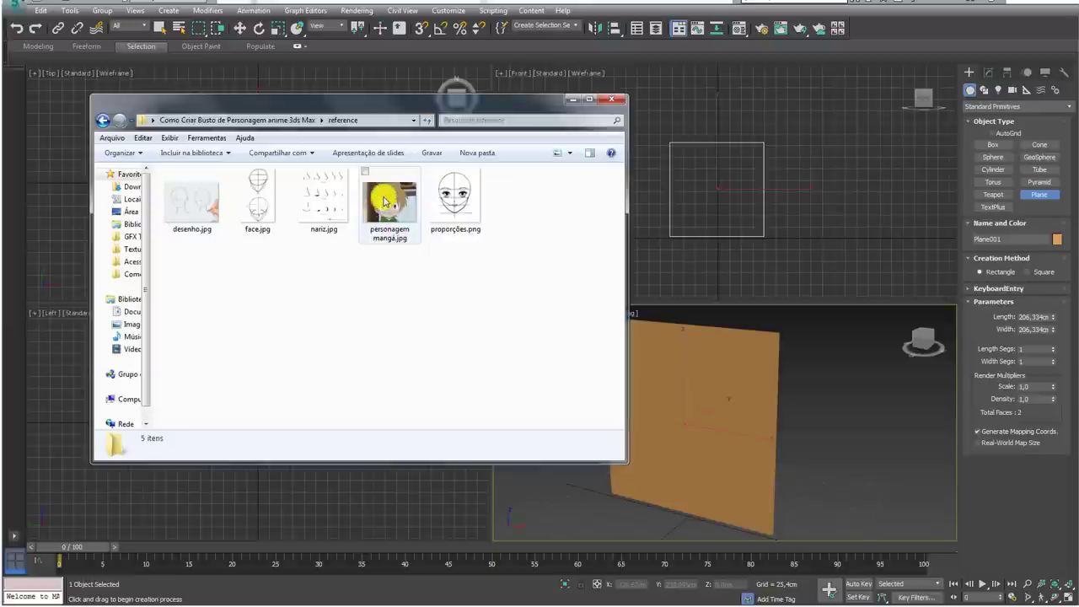
{"action": "mouse_move", "coordinate": [390, 211]}
{"action": "left_mouse_down"}
{"action": "mouse_move", "coordinate": [694, 457]}
{"action": "mouse_move", "coordinate": [703, 425]}
{"action": "left_mouse_up"}
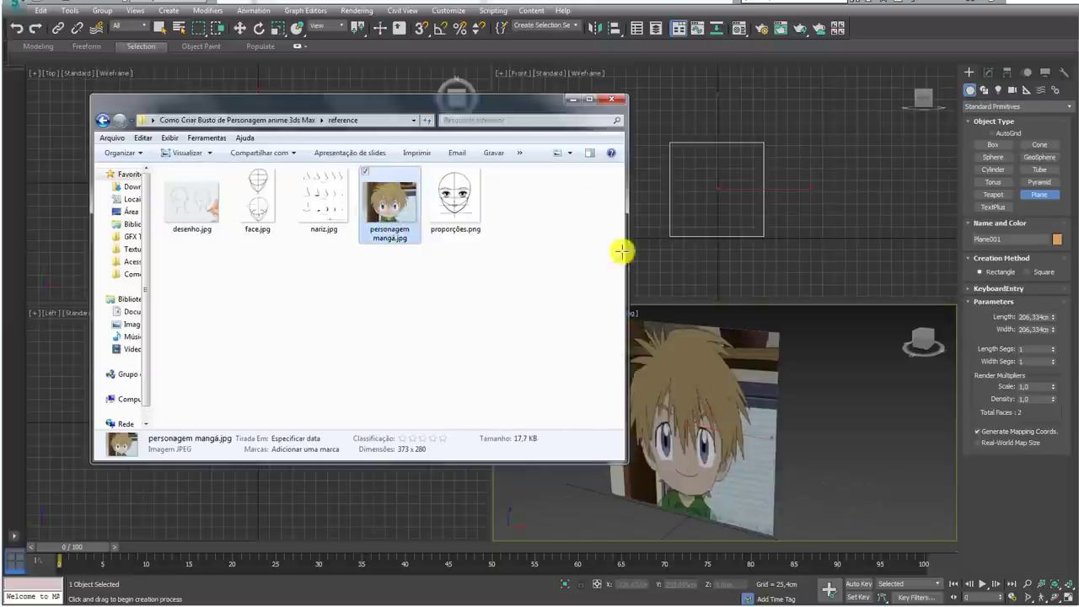
{"action": "left_click", "coordinate": [572, 99]}
{"action": "key", "text": "r"}
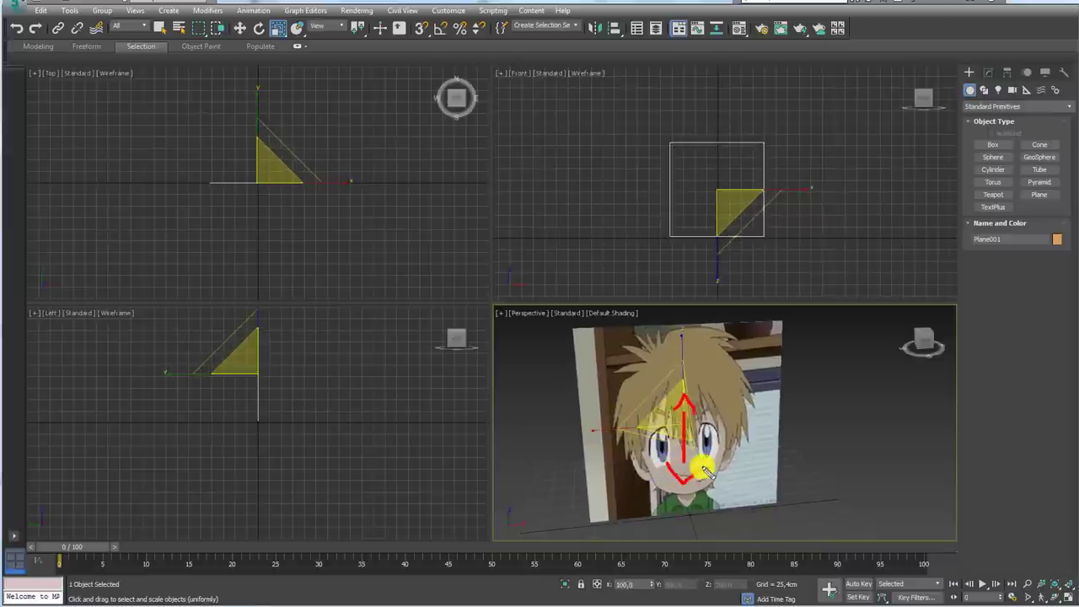
Step: Stretch the image plane wider on X to the picture's proportions and make Perspective a Front view
{"action": "mouse_move", "coordinate": [609, 424]}
{"action": "left_mouse_down"}
{"action": "mouse_move", "coordinate": [585, 433]}
{"action": "mouse_move", "coordinate": [641, 435]}
{"action": "mouse_move", "coordinate": [515, 408]}
{"action": "left_mouse_up"}
{"action": "key", "text": "w"}
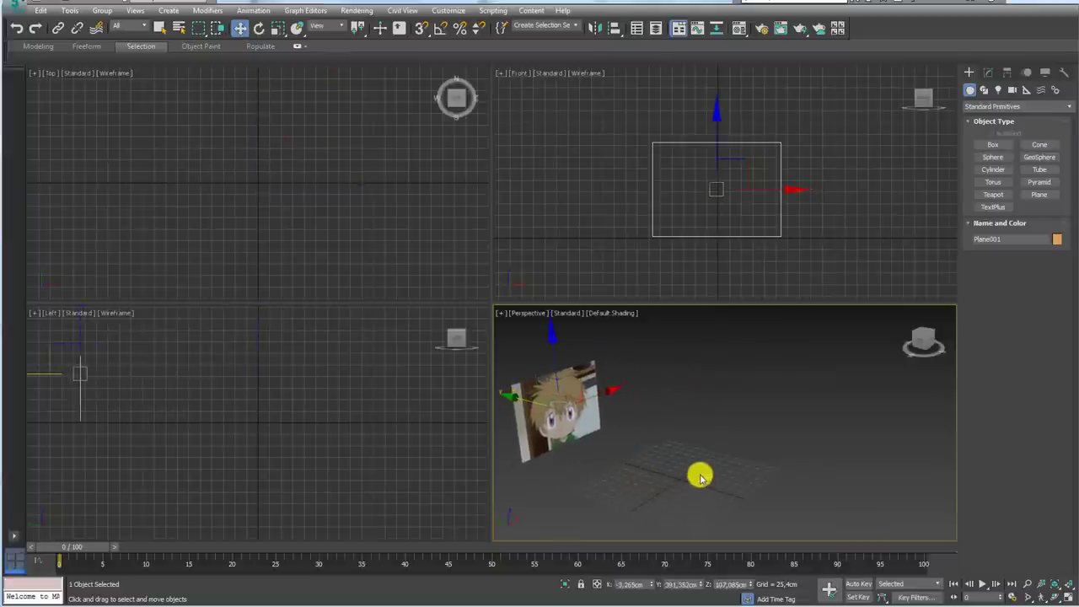
{"action": "left_click", "coordinate": [675, 480]}
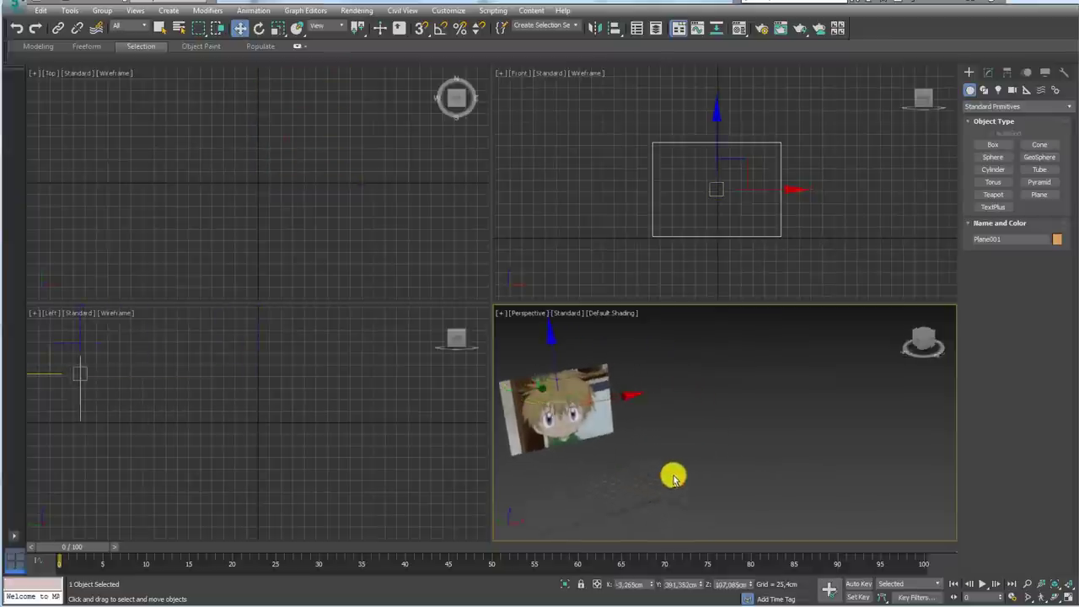
{"action": "mouse_move", "coordinate": [674, 478]}
{"action": "middle_mouse_down", "text": "alt"}
{"action": "mouse_move", "coordinate": [783, 446]}
{"action": "mouse_move", "coordinate": [821, 452]}
{"action": "mouse_move", "coordinate": [810, 447]}
{"action": "middle_mouse_up", "text": "alt"}
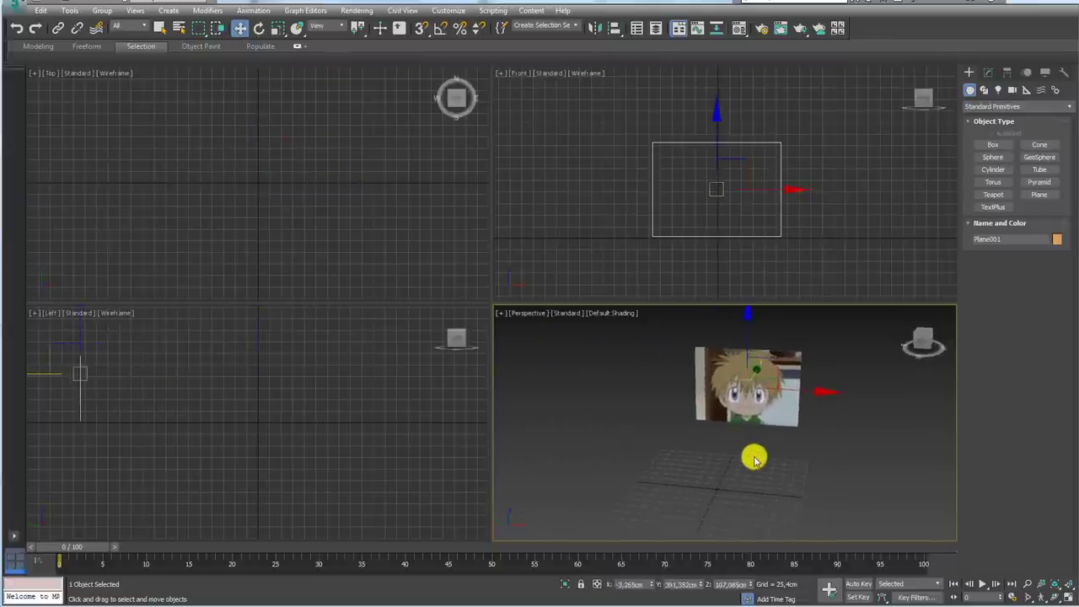
{"action": "key", "text": "f"}
Step: Enlarge the Front viewport and zoom both Front and Left views onto the reference plane
{"action": "left_click_drag", "start_coordinate": [484, 302], "coordinate": [486, 65]}
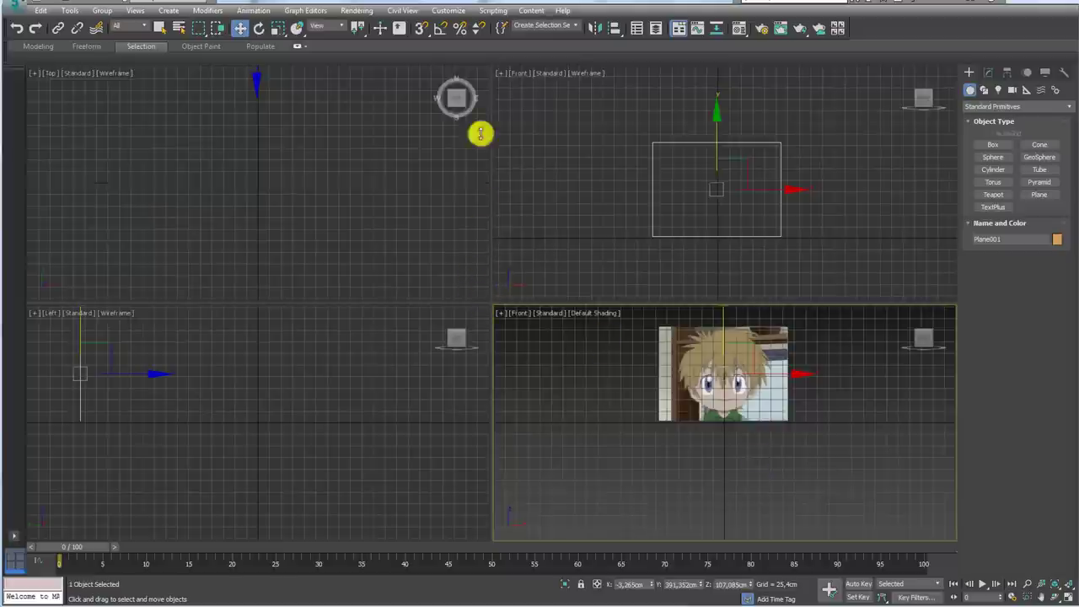
{"action": "scroll", "coordinate": [718, 354], "scroll_direction": "up", "scroll_amount": 2}
{"action": "scroll", "coordinate": [689, 346], "scroll_direction": "up", "scroll_amount": 2}
{"action": "scroll", "coordinate": [688, 346], "scroll_direction": "up", "scroll_amount": 3}
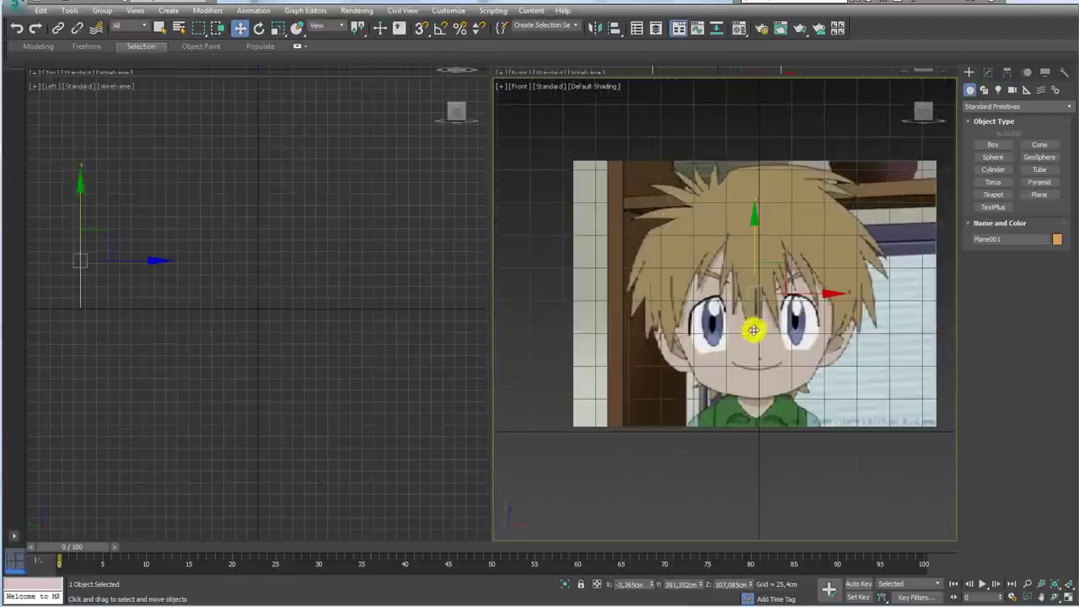
{"action": "middle_click_drag", "start_coordinate": [753, 326], "coordinate": [728, 354]}
{"action": "middle_click", "coordinate": [168, 287]}
{"action": "scroll", "coordinate": [213, 346], "scroll_direction": "up", "scroll_amount": 2}
{"action": "scroll", "coordinate": [214, 346], "scroll_direction": "up", "scroll_amount": 2}
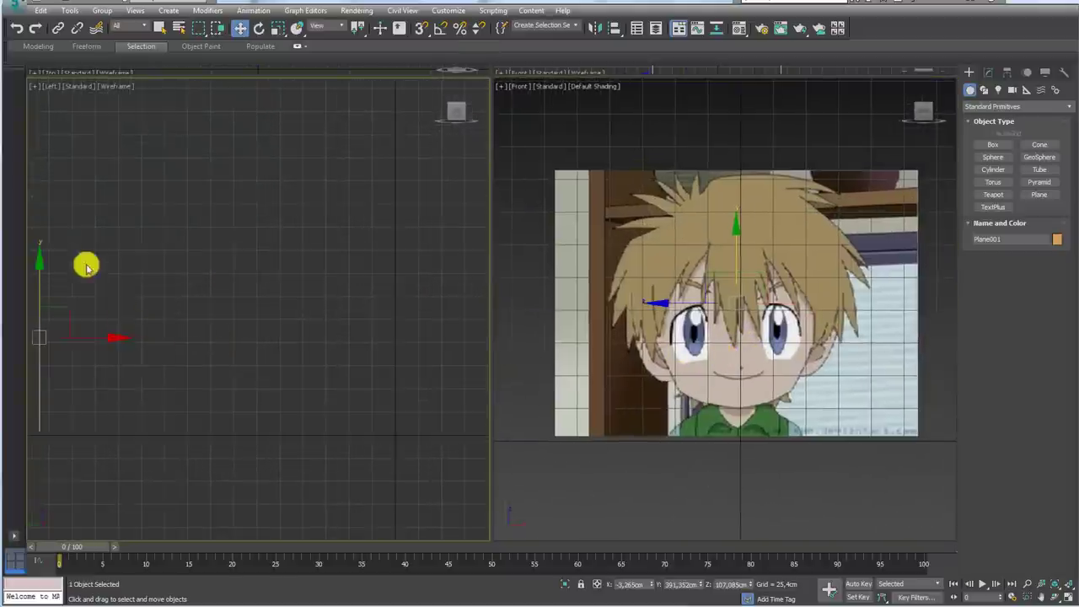
{"action": "mouse_move", "coordinate": [127, 200]}
{"action": "middle_mouse_down"}
{"action": "mouse_move", "coordinate": [221, 212]}
{"action": "mouse_move", "coordinate": [334, 252]}
{"action": "middle_mouse_up"}
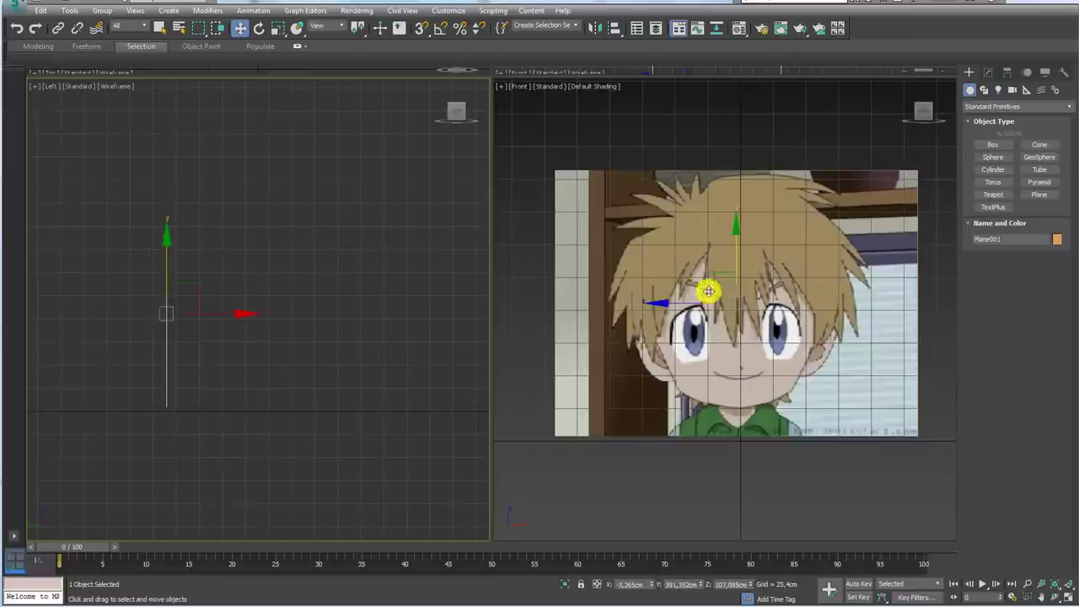
{"action": "middle_click_drag", "start_coordinate": [767, 344], "coordinate": [736, 342]}
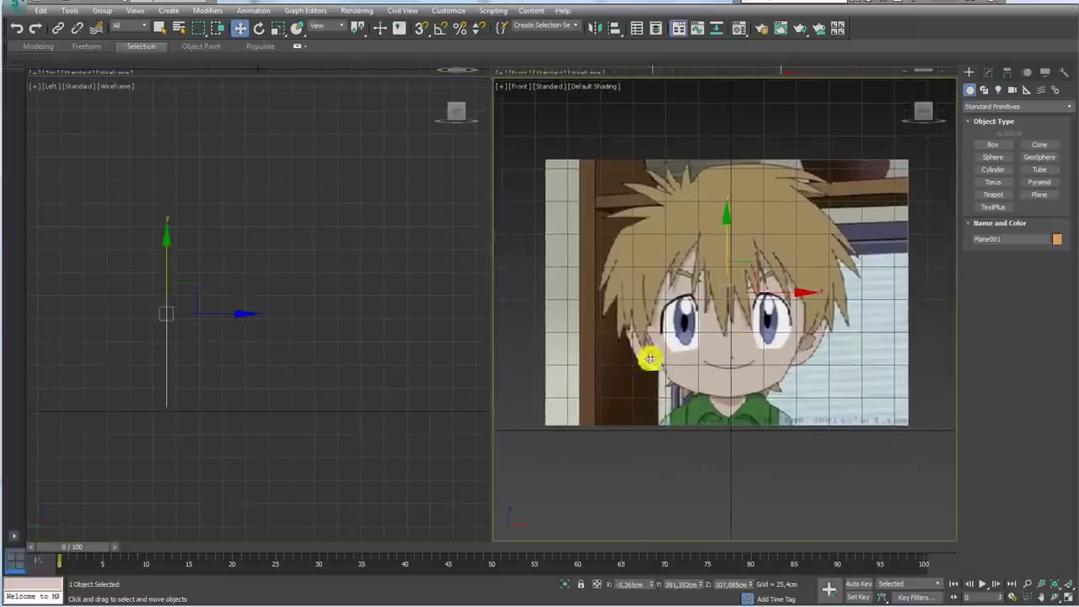
{"action": "left_click", "coordinate": [993, 144]}
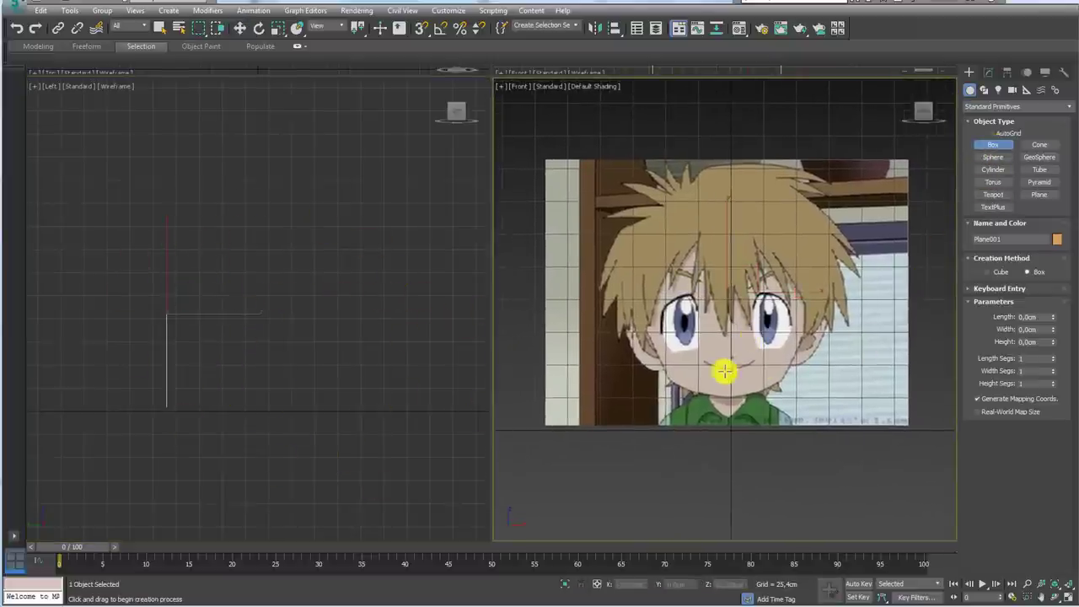
Step: Build a box about 128 × 135 × 68 cm over the character's face, Left view shaded
{"action": "middle_click_drag", "start_coordinate": [703, 376], "coordinate": [667, 373]}
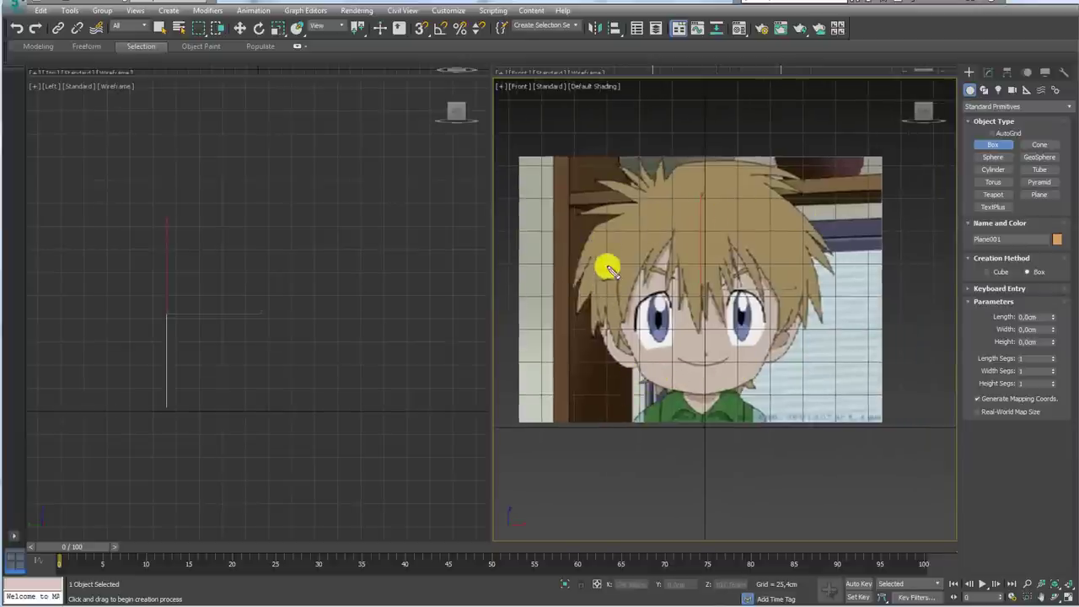
{"action": "mouse_move", "coordinate": [609, 244]}
{"action": "left_mouse_down"}
{"action": "mouse_move", "coordinate": [626, 365]}
{"action": "mouse_move", "coordinate": [771, 380]}
{"action": "mouse_move", "coordinate": [793, 230]}
{"action": "mouse_move", "coordinate": [623, 234]}
{"action": "mouse_move", "coordinate": [607, 243]}
{"action": "mouse_move", "coordinate": [647, 252]}
{"action": "left_mouse_up"}
{"action": "mouse_move", "coordinate": [769, 250]}
{"action": "left_mouse_down"}
{"action": "mouse_move", "coordinate": [637, 246]}
{"action": "mouse_move", "coordinate": [649, 342]}
{"action": "mouse_move", "coordinate": [763, 354]}
{"action": "left_mouse_up"}
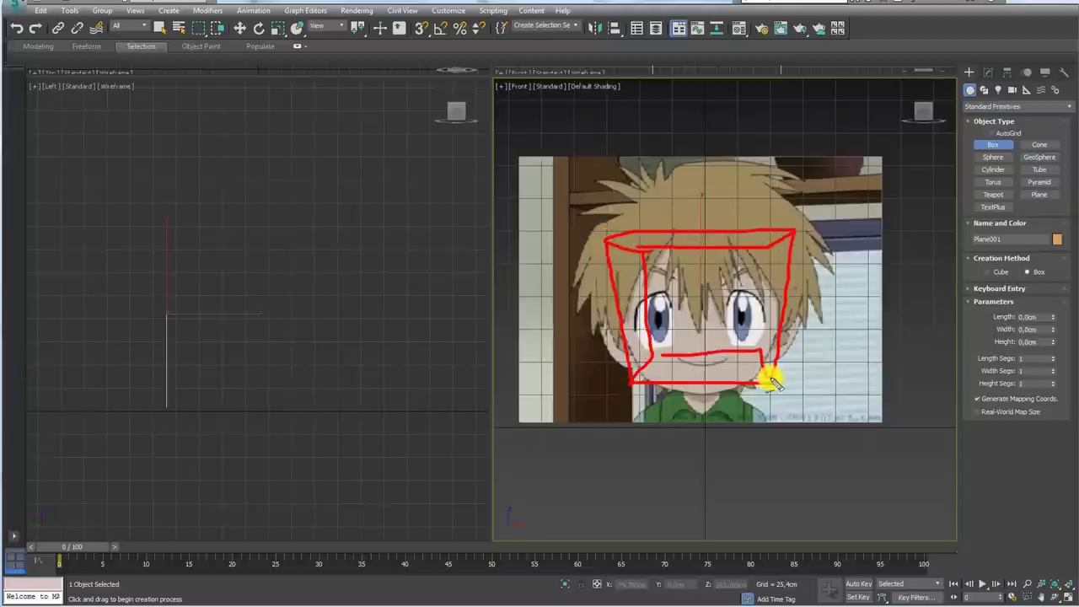
{"action": "key", "text": "Escape"}
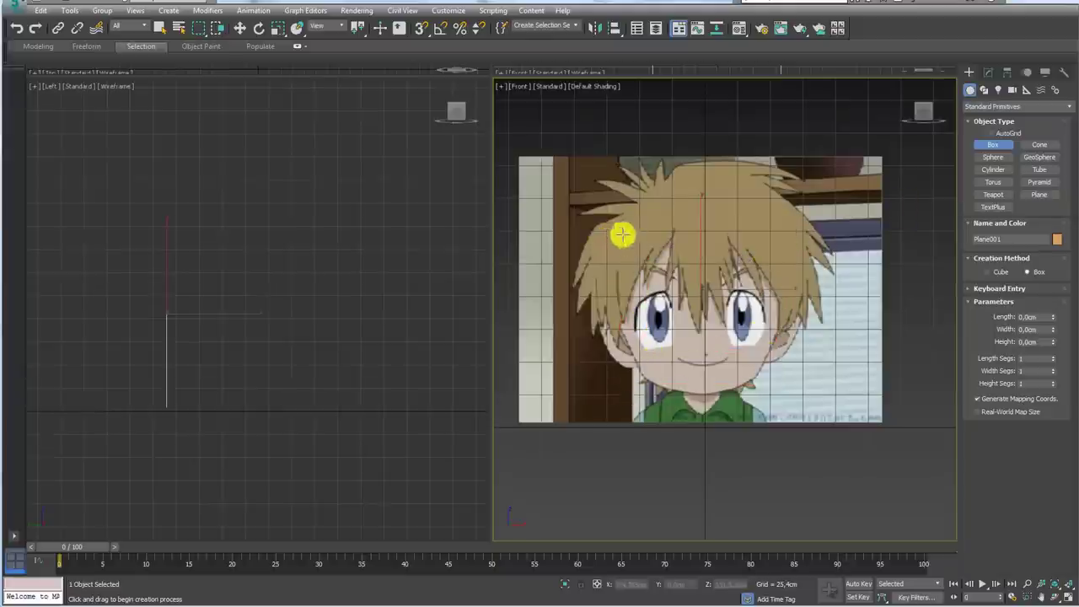
{"action": "left_click_drag", "start_coordinate": [622, 234], "coordinate": [792, 390]}
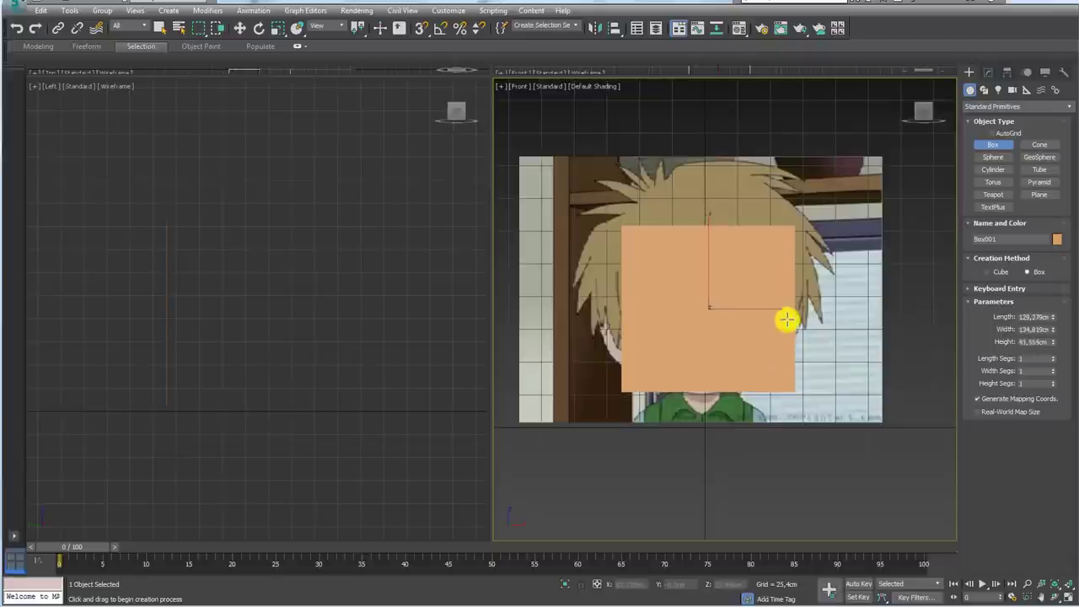
{"action": "left_click", "coordinate": [309, 320]}
{"action": "scroll", "coordinate": [320, 325], "scroll_direction": "down", "scroll_amount": 3}
{"action": "scroll", "coordinate": [312, 329], "scroll_direction": "up", "scroll_amount": 2}
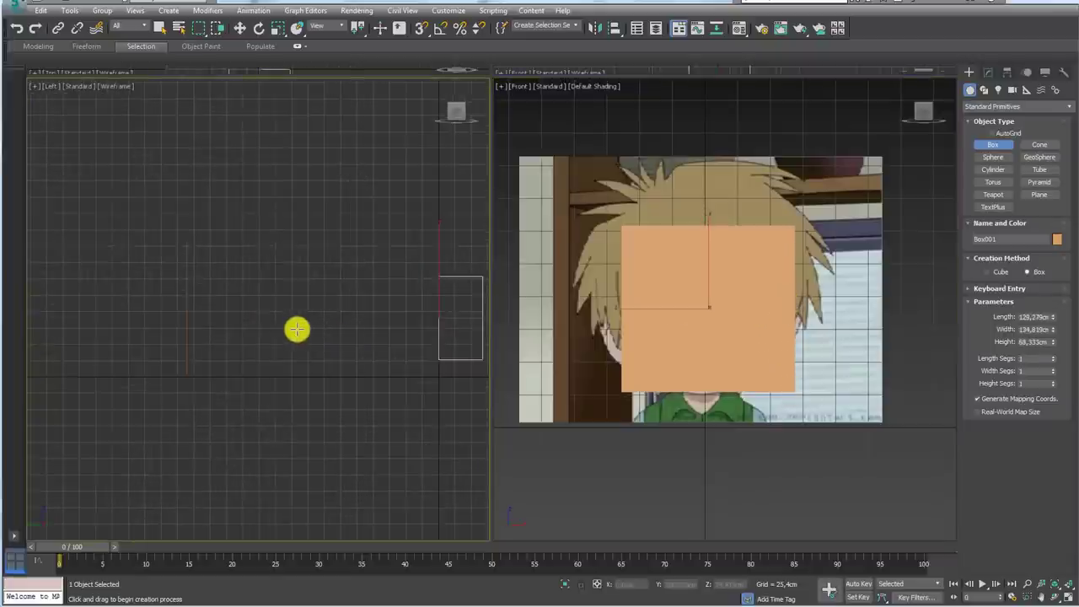
{"action": "middle_click_drag", "start_coordinate": [296, 328], "coordinate": [157, 308]}
{"action": "key", "text": "F3"}
{"action": "middle_click_drag", "start_coordinate": [337, 309], "coordinate": [265, 317]}
{"action": "scroll", "coordinate": [299, 329], "scroll_direction": "up", "scroll_amount": 2}
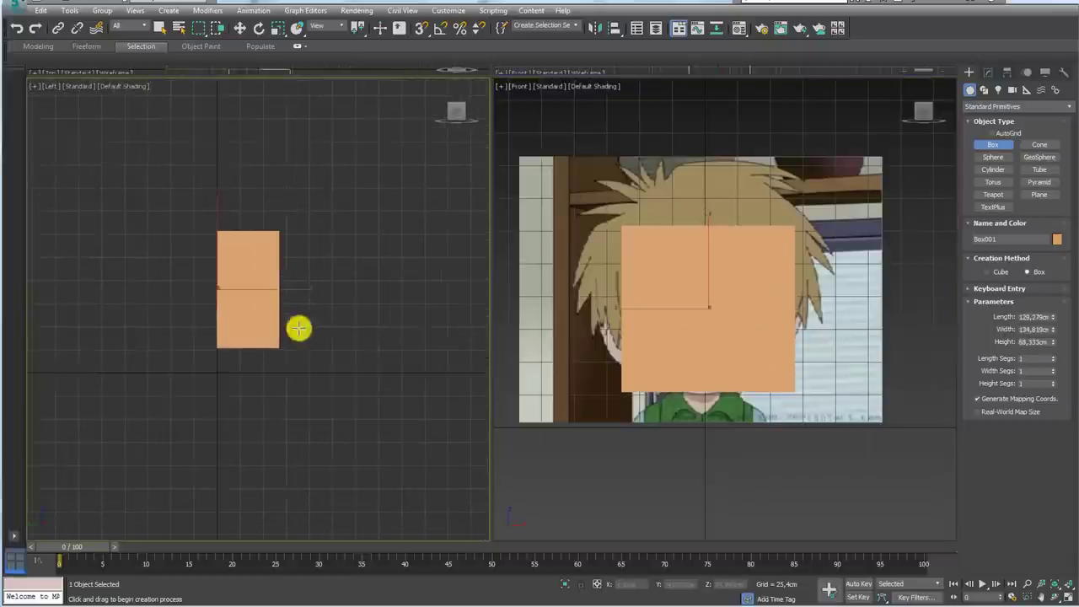
{"action": "middle_click_drag", "start_coordinate": [717, 330], "coordinate": [689, 342]}
{"action": "right_click", "coordinate": [708, 255]}
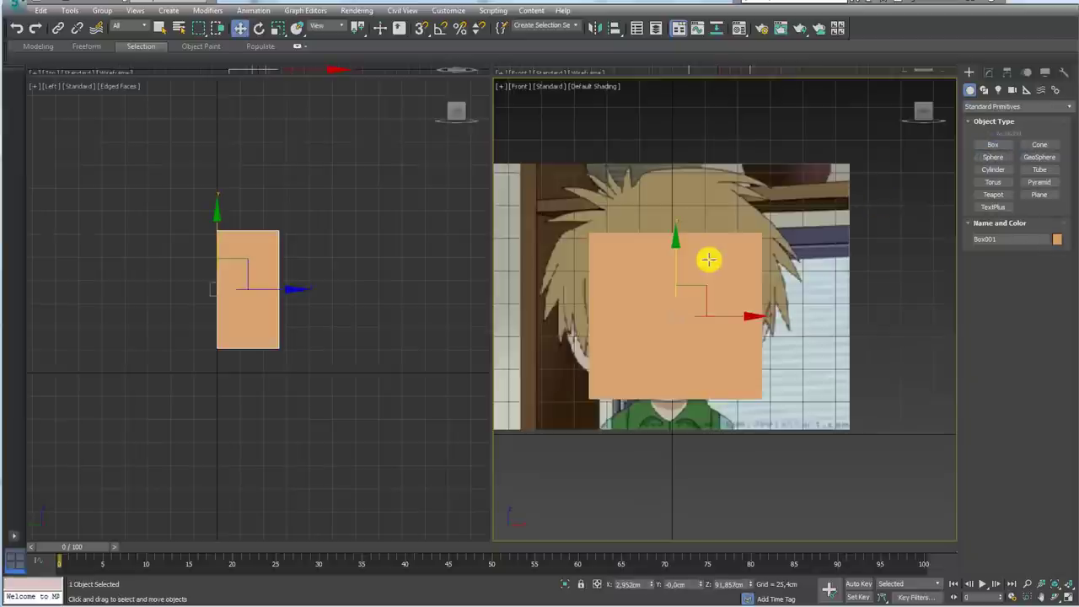
Step: Recolour the box dark grey and show edged faces in the shaded Front view
{"action": "left_click", "coordinate": [1057, 240]}
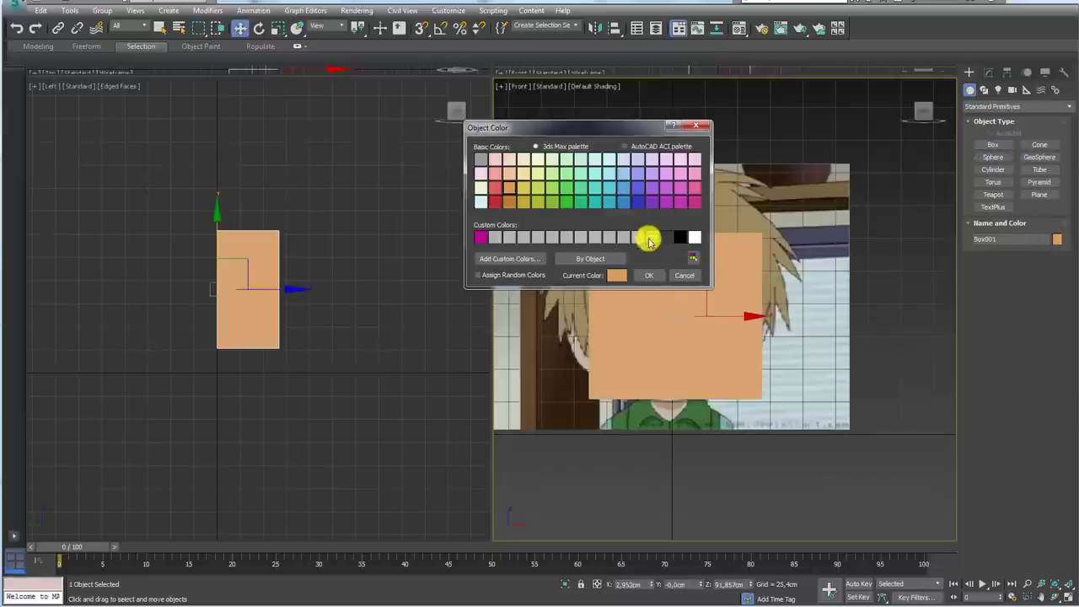
{"action": "left_click", "coordinate": [665, 240]}
{"action": "left_click", "coordinate": [649, 276]}
{"action": "middle_click_drag", "start_coordinate": [645, 312], "coordinate": [676, 319]}
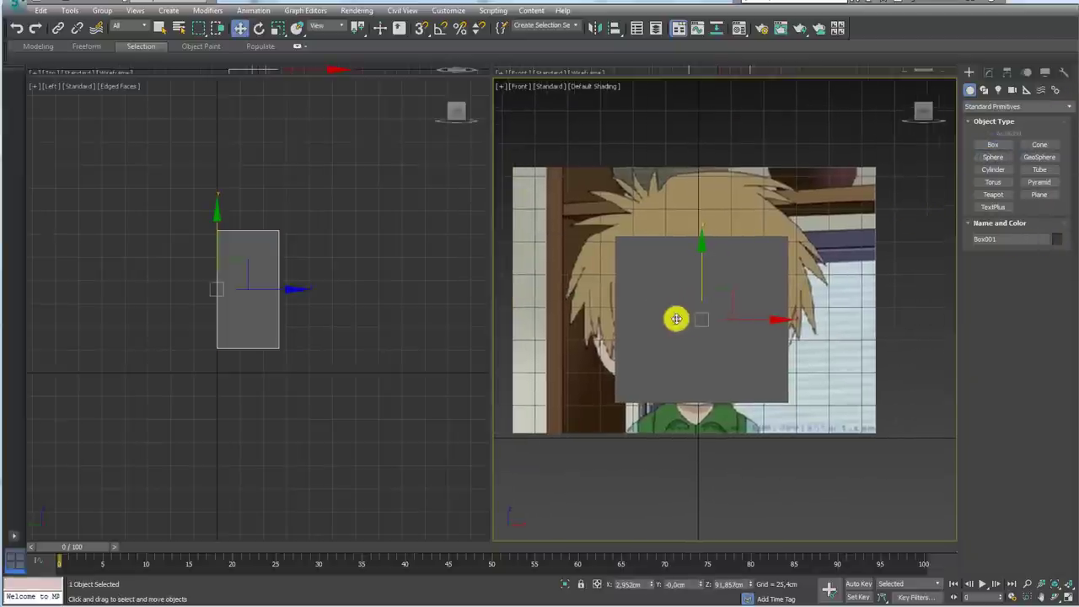
{"action": "scroll", "coordinate": [708, 327], "scroll_direction": "up", "scroll_amount": 2}
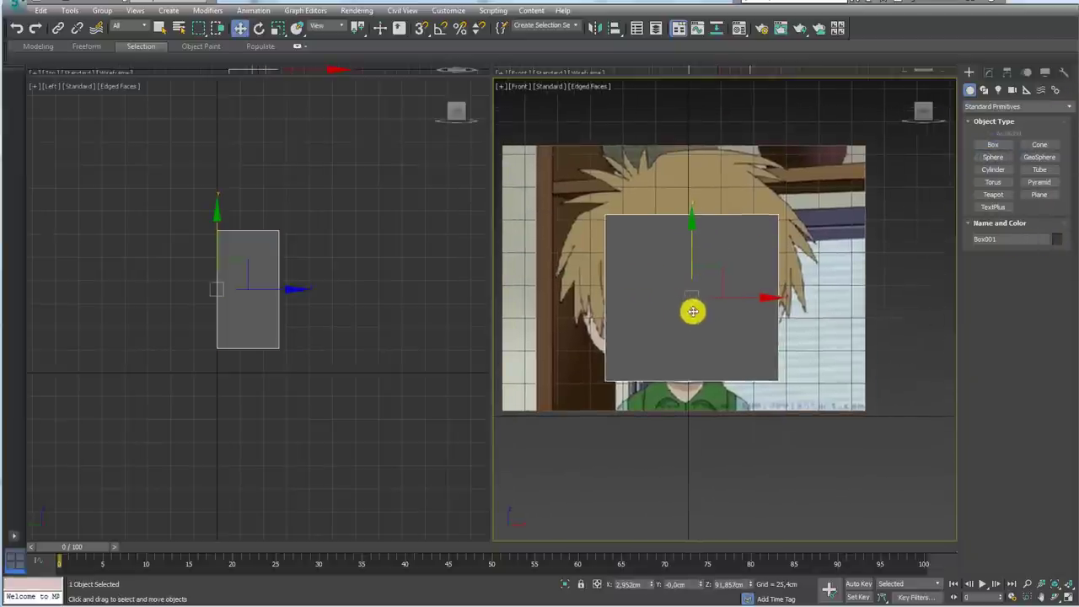
{"action": "key", "text": "F4"}
{"action": "scroll", "coordinate": [690, 313], "scroll_direction": "down", "scroll_amount": 2}
{"action": "right_click", "coordinate": [667, 279]}
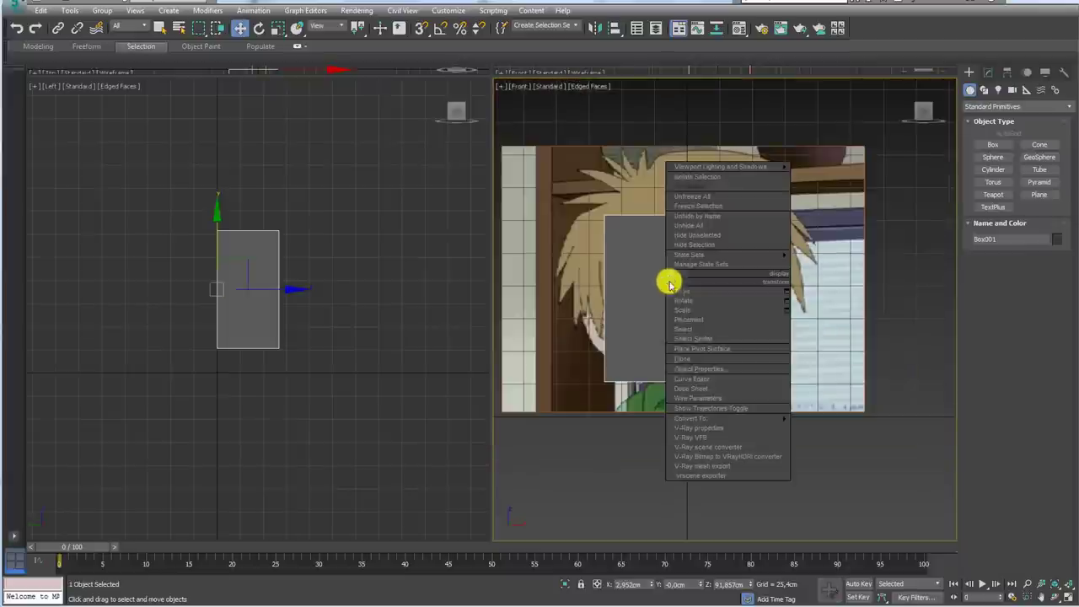
Step: Convert the box to Editable Poly and add TurboSmooth with 1 iteration
{"action": "left_click", "coordinate": [818, 429]}
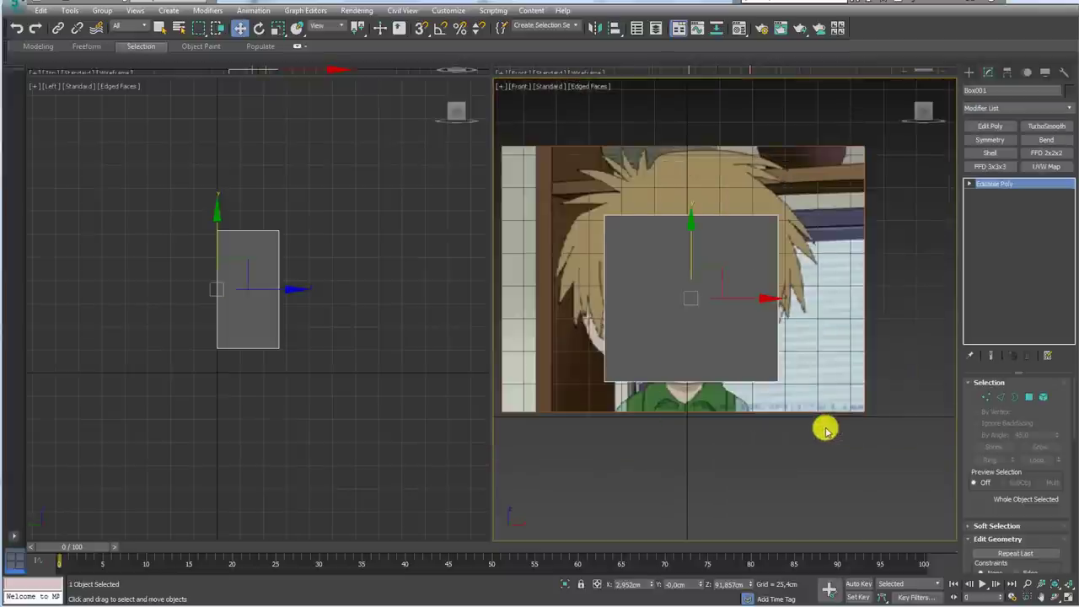
{"action": "left_click", "coordinate": [1047, 126]}
{"action": "scroll", "coordinate": [320, 305], "scroll_direction": "down", "scroll_amount": 4}
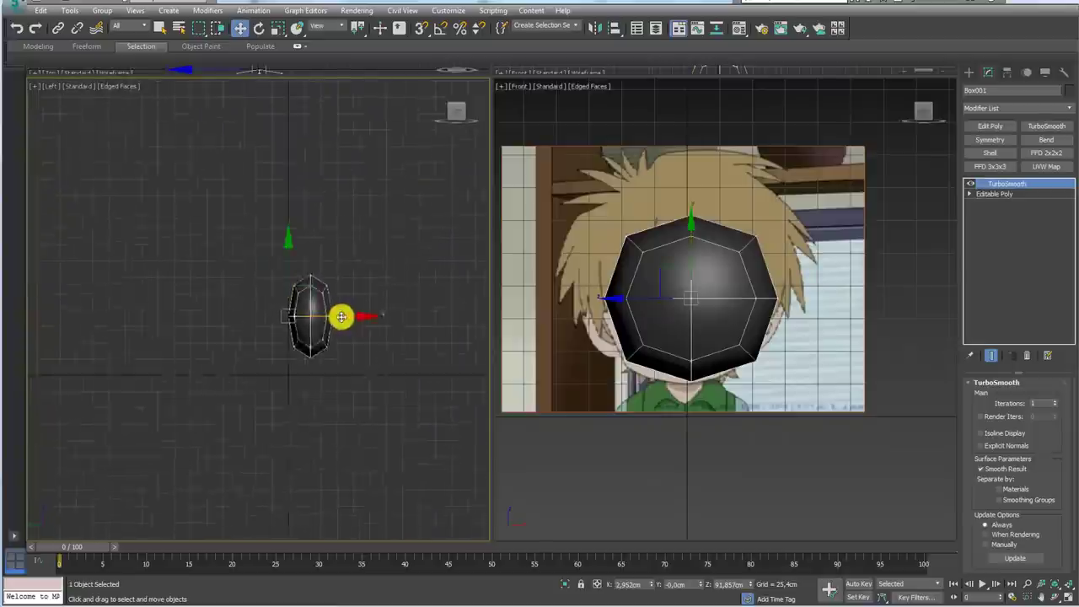
{"action": "middle_click_drag", "start_coordinate": [345, 311], "coordinate": [316, 340]}
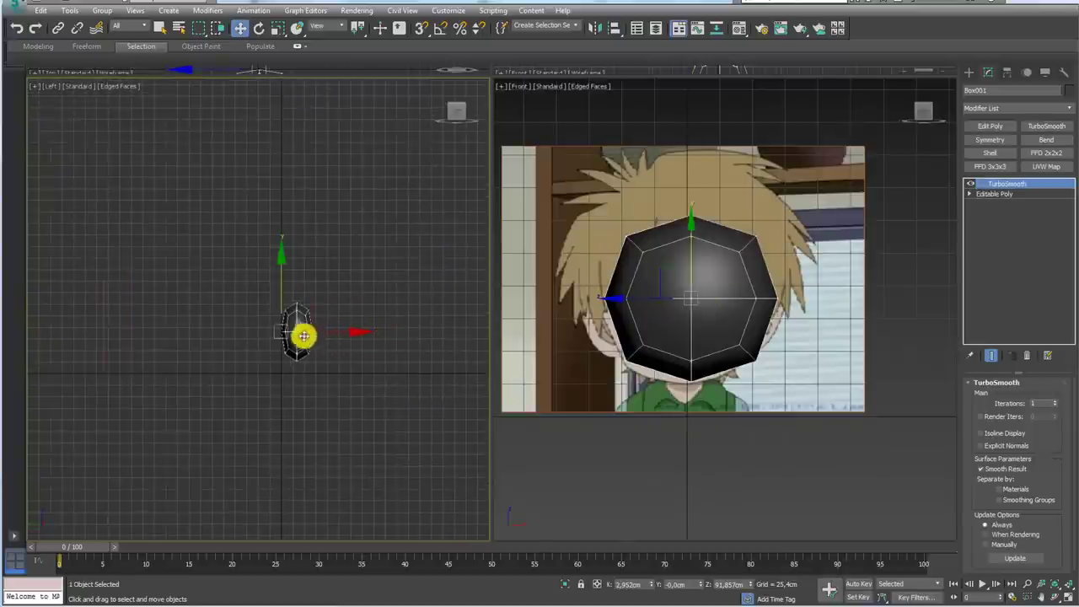
Step: Widen the head in the side view and move it over the reference face
{"action": "key", "text": "r"}
{"action": "left_click_drag", "start_coordinate": [343, 334], "coordinate": [402, 333]}
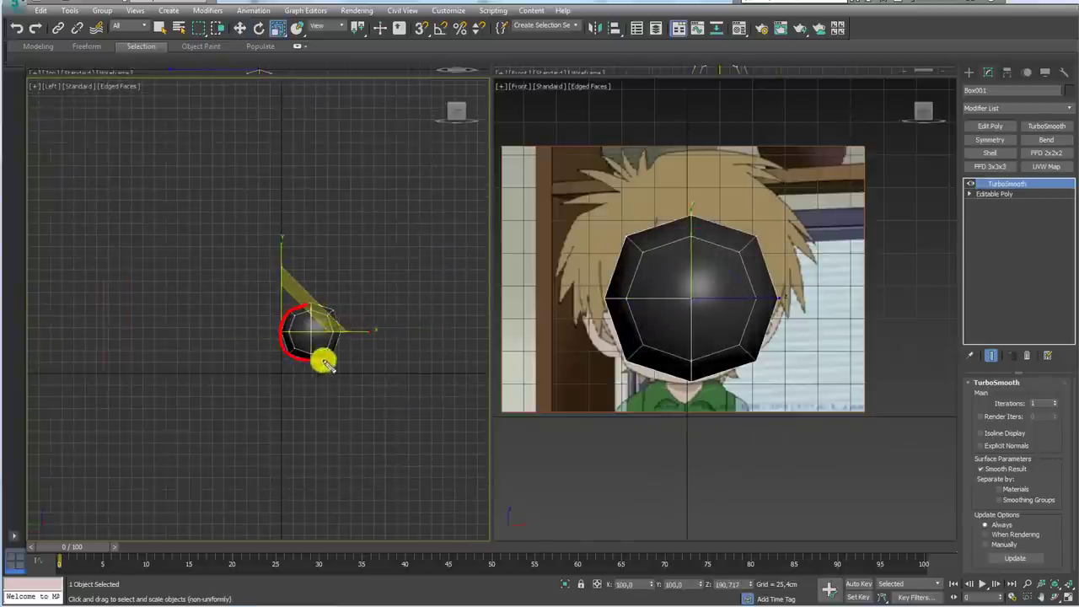
{"action": "key", "text": "w"}
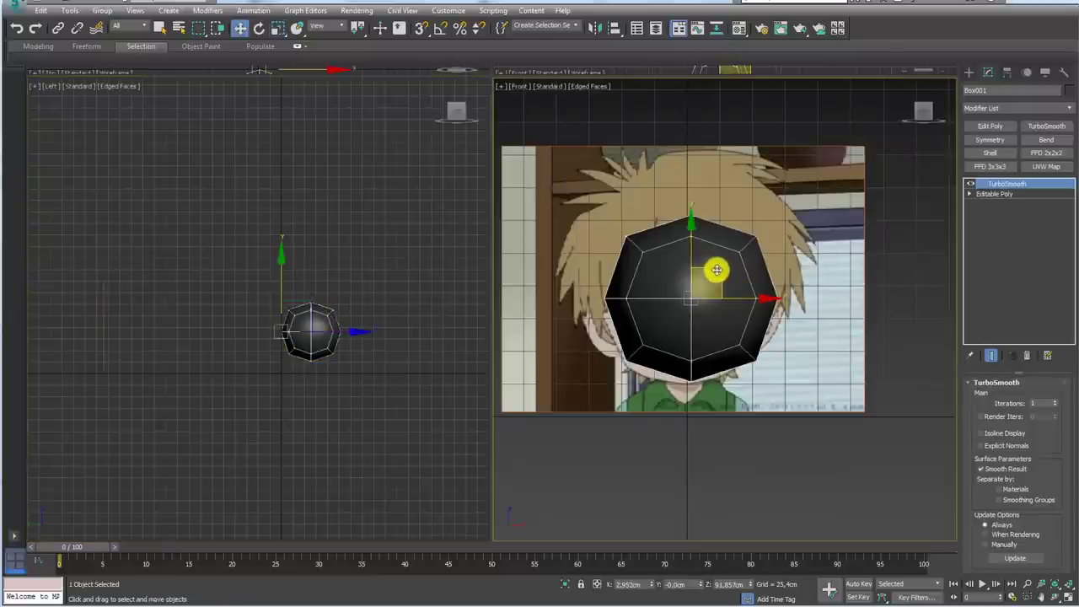
{"action": "left_click_drag", "start_coordinate": [713, 270], "coordinate": [705, 261]}
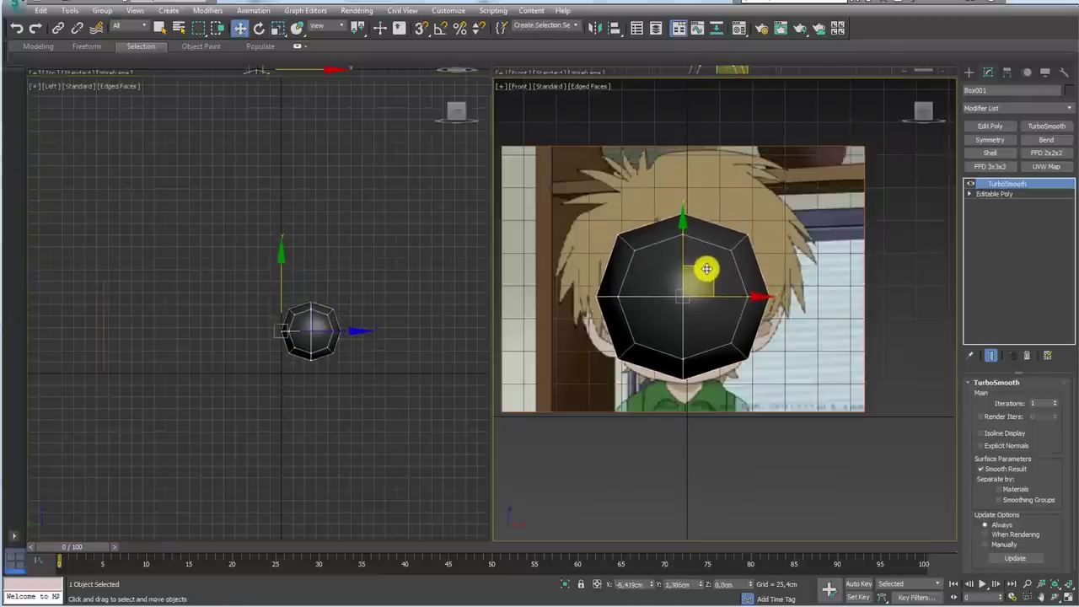
{"action": "scroll", "coordinate": [705, 267], "scroll_direction": "up", "scroll_amount": 2}
{"action": "left_click_drag", "start_coordinate": [699, 251], "coordinate": [689, 173]}
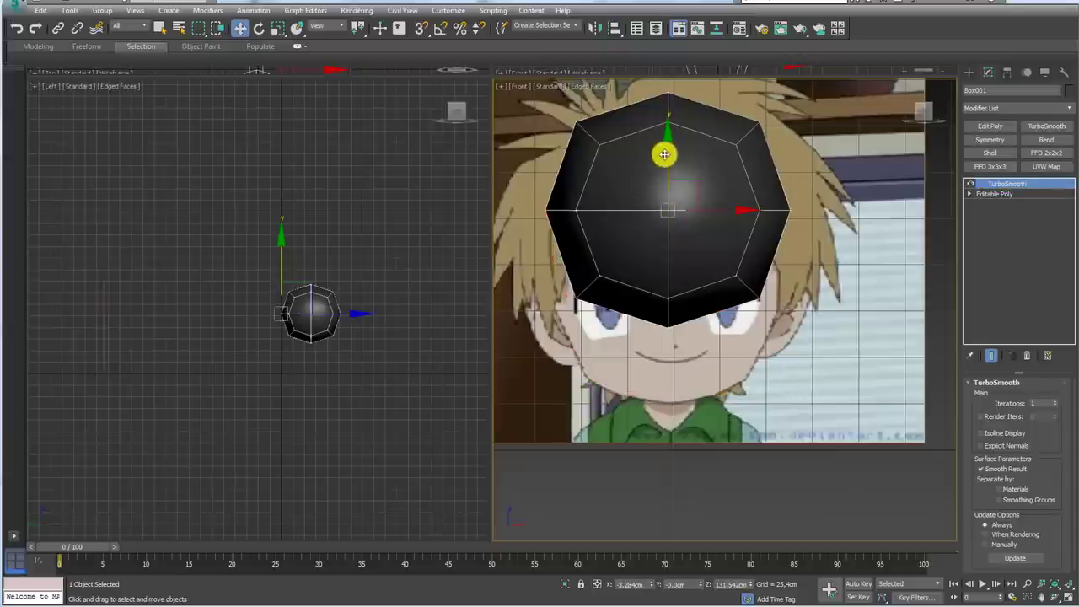
{"action": "left_click_drag", "start_coordinate": [664, 154], "coordinate": [660, 233]}
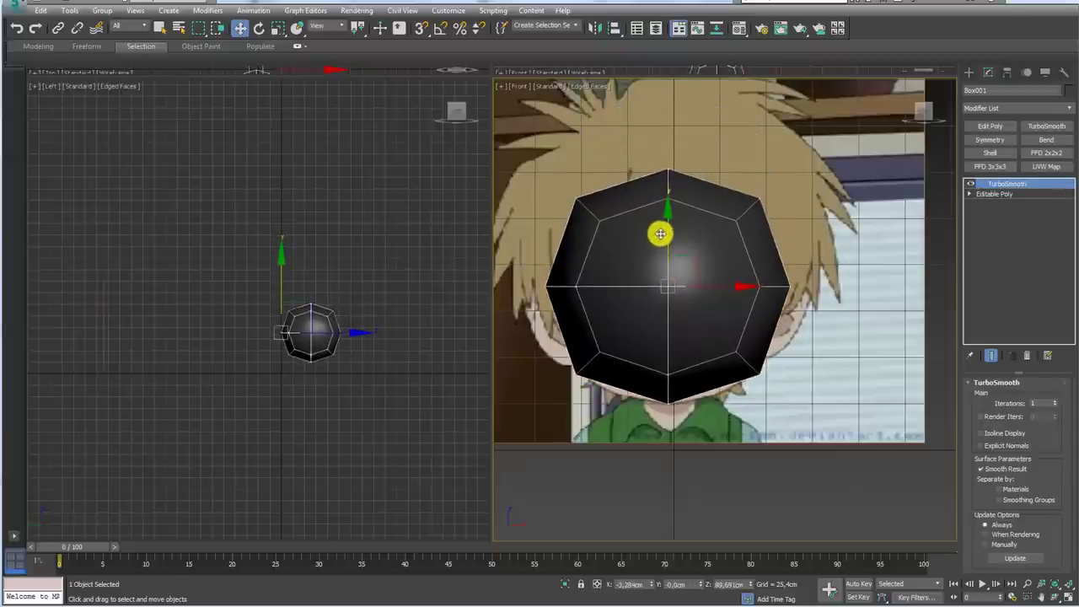
{"action": "scroll", "coordinate": [684, 307], "scroll_direction": "up", "scroll_amount": 1}
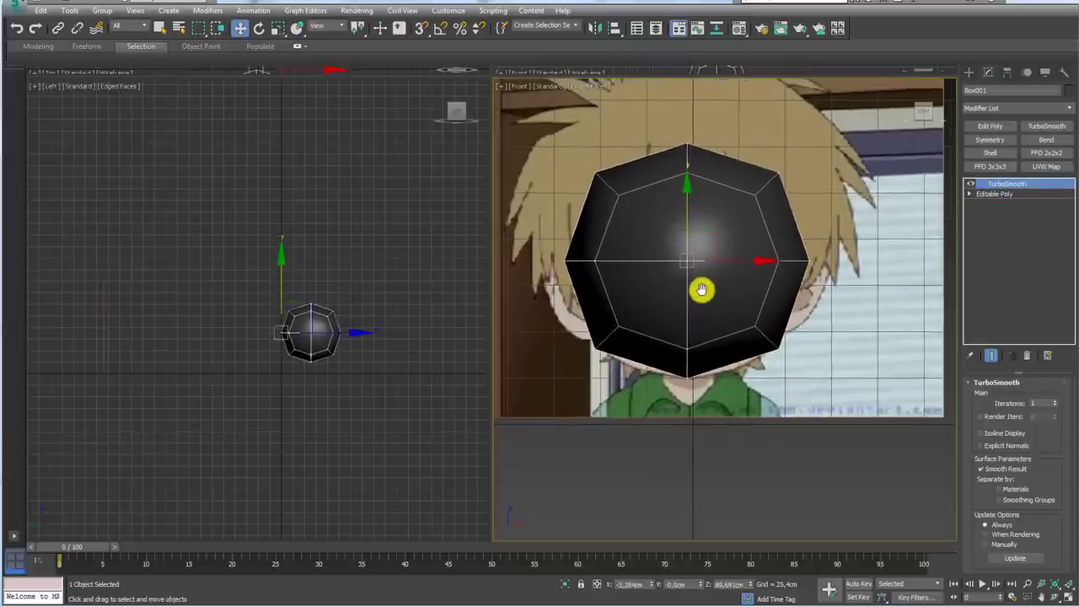
Step: Fine-tune the head's scale and position until it fully covers the character's face
{"action": "key", "text": "e"}
{"action": "key", "text": "r"}
{"action": "left_click_drag", "start_coordinate": [698, 250], "coordinate": [691, 253]}
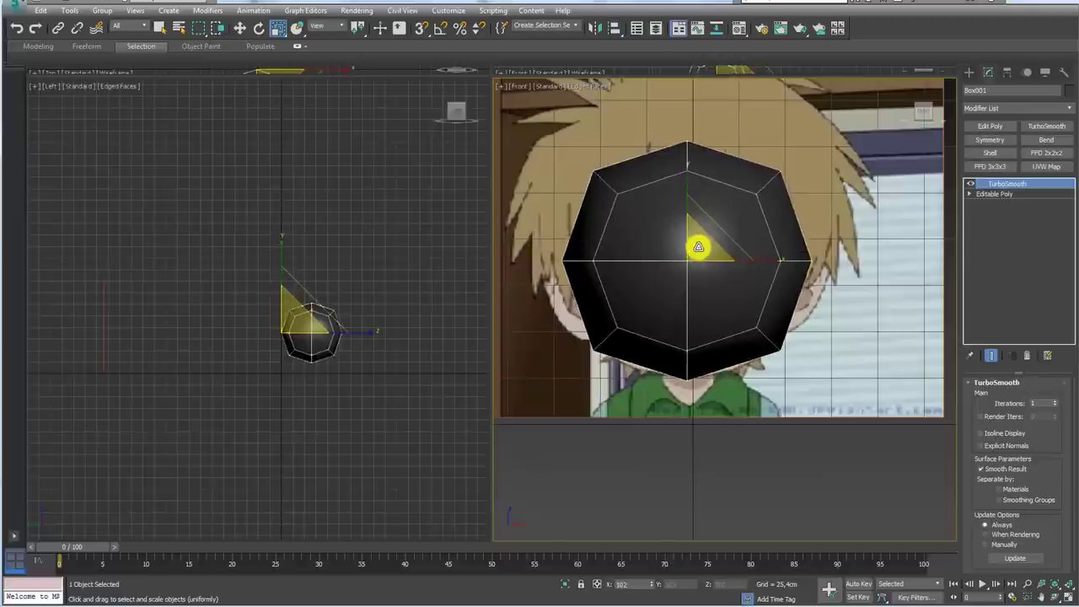
{"action": "key", "text": "w"}
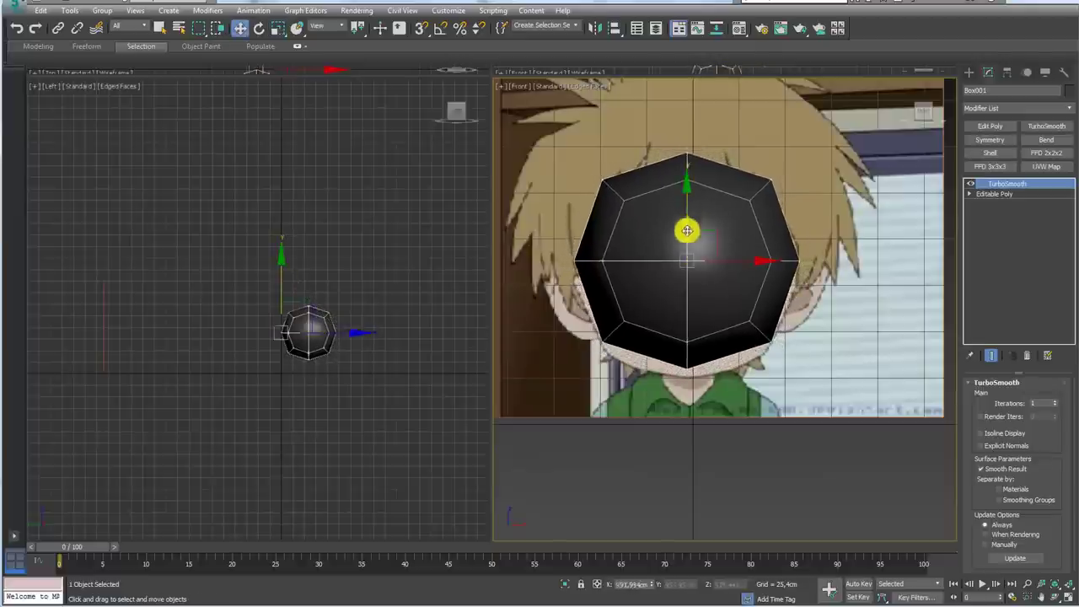
{"action": "left_click_drag", "start_coordinate": [691, 214], "coordinate": [687, 200]}
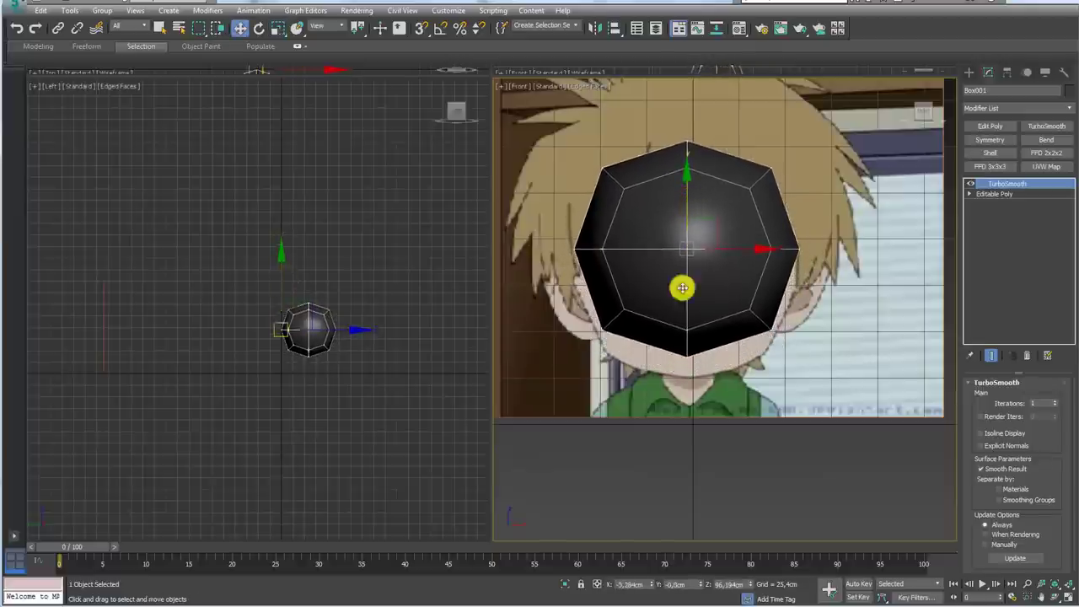
{"action": "left_click_drag", "start_coordinate": [784, 256], "coordinate": [739, 340]}
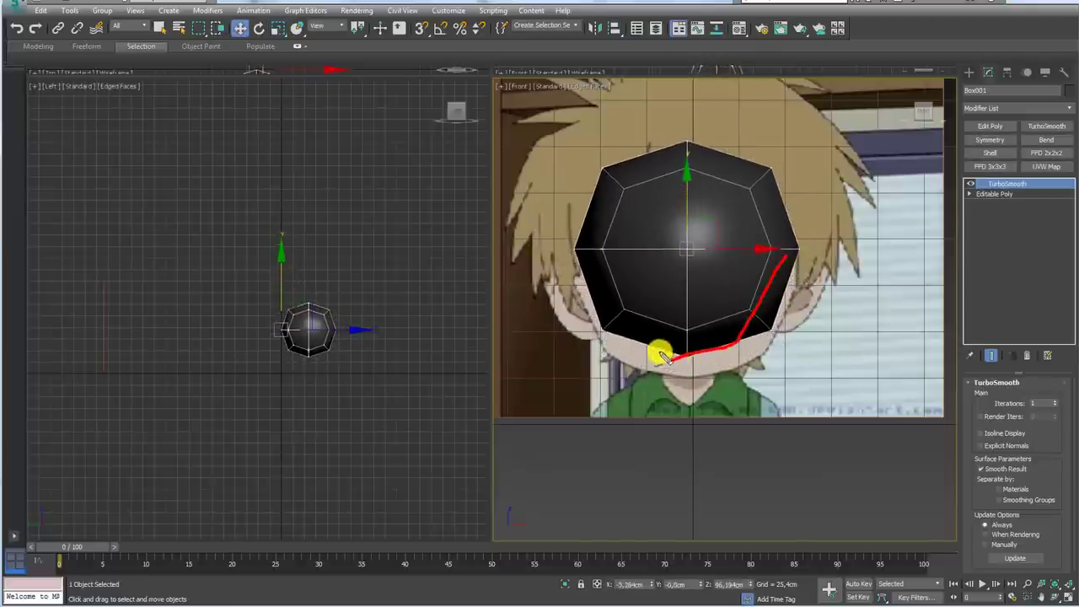
{"action": "left_click_drag", "start_coordinate": [666, 355], "coordinate": [590, 245]}
{"action": "key", "text": "Escape"}
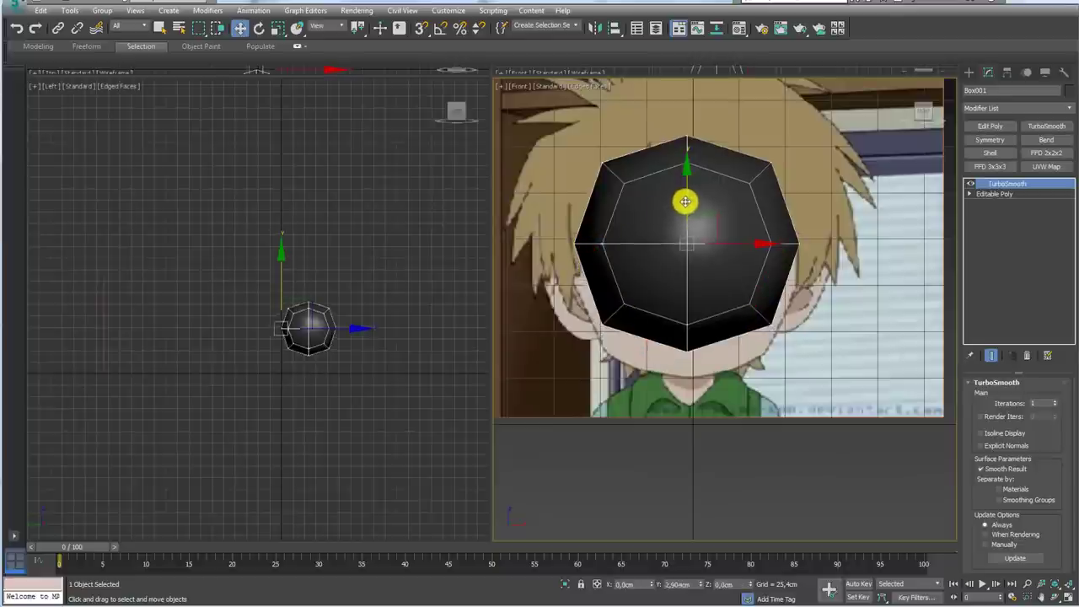
{"action": "key", "text": "r"}
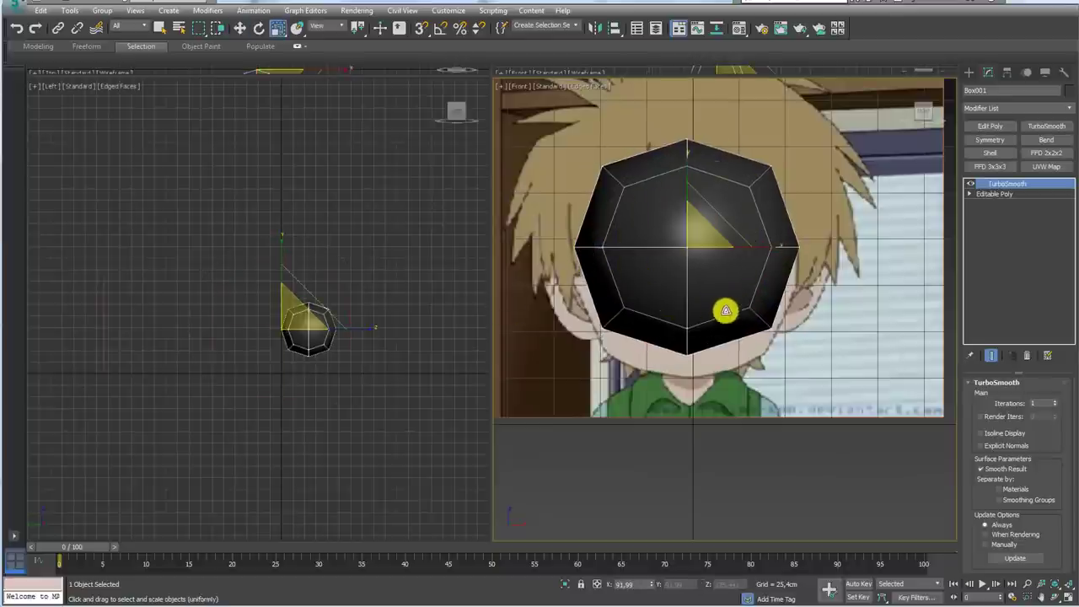
{"action": "left_click_drag", "start_coordinate": [691, 236], "coordinate": [711, 221]}
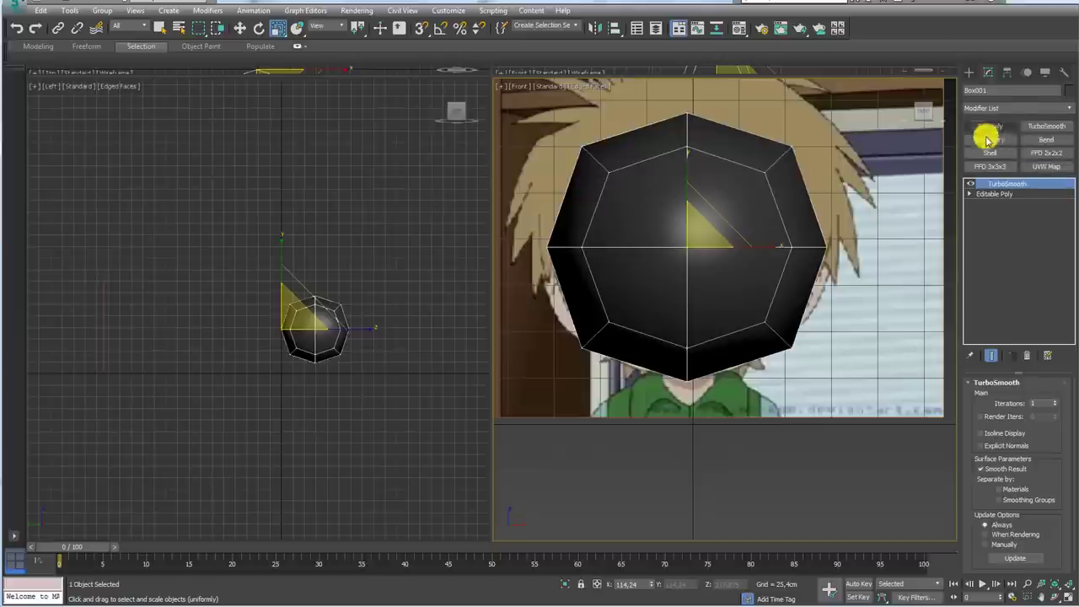
Step: Add an FFD 2x2x2 modifier and pull its lower control points inward to narrow the head
{"action": "left_click", "coordinate": [1043, 153]}
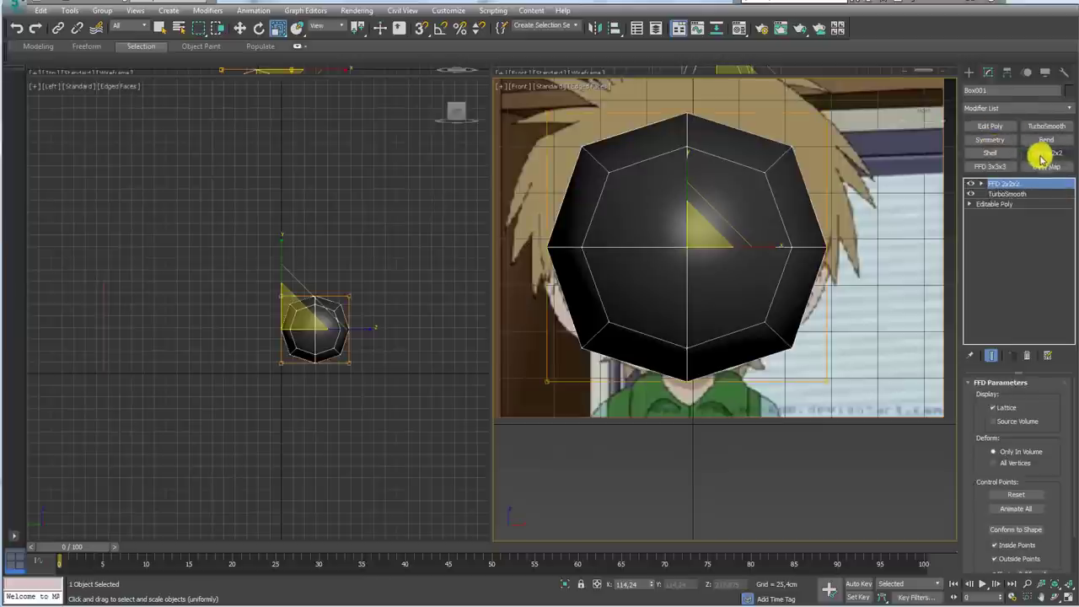
{"action": "scroll", "coordinate": [718, 239], "scroll_direction": "down", "scroll_amount": 3}
{"action": "mouse_move", "coordinate": [730, 321]}
{"action": "middle_mouse_down", "text": "alt"}
{"action": "mouse_move", "coordinate": [751, 344]}
{"action": "mouse_move", "coordinate": [783, 329]}
{"action": "mouse_move", "coordinate": [573, 344]}
{"action": "middle_mouse_up", "text": "alt"}
{"action": "left_click", "coordinate": [981, 183]}
{"action": "left_click", "coordinate": [1013, 193]}
{"action": "left_click_drag", "start_coordinate": [702, 301], "coordinate": [692, 301]}
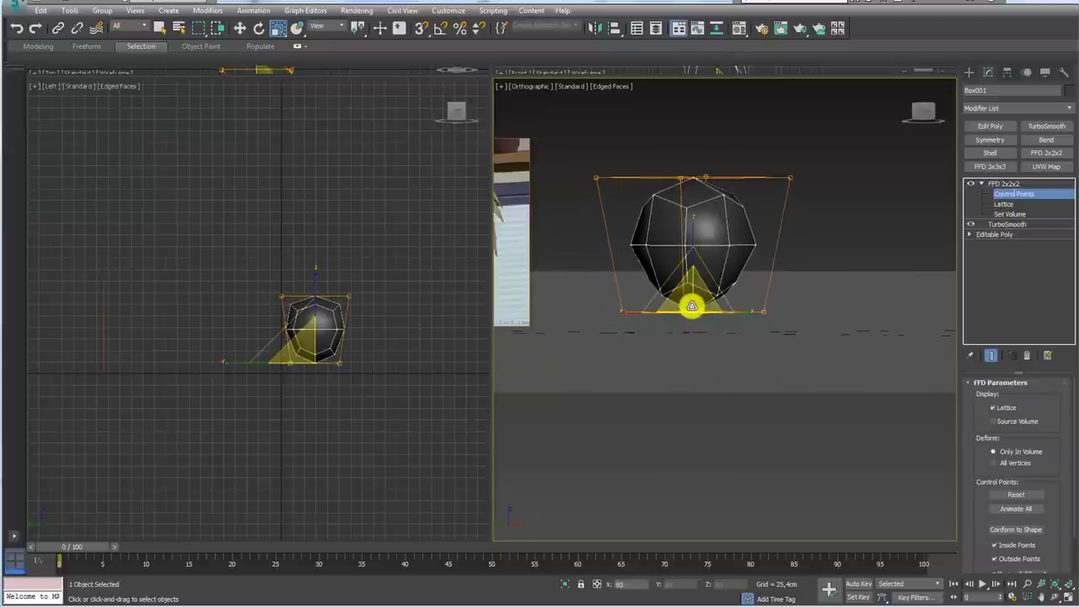
{"action": "middle_click_drag", "start_coordinate": [759, 349], "coordinate": [767, 384]}
{"action": "key", "text": "f"}
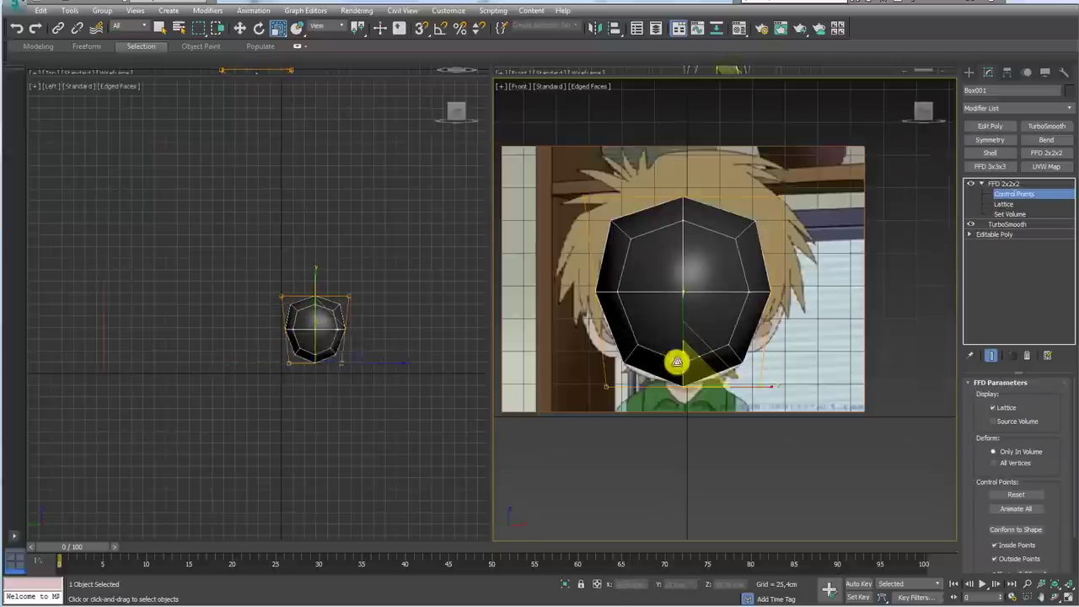
{"action": "middle_click_drag", "start_coordinate": [677, 356], "coordinate": [684, 379]}
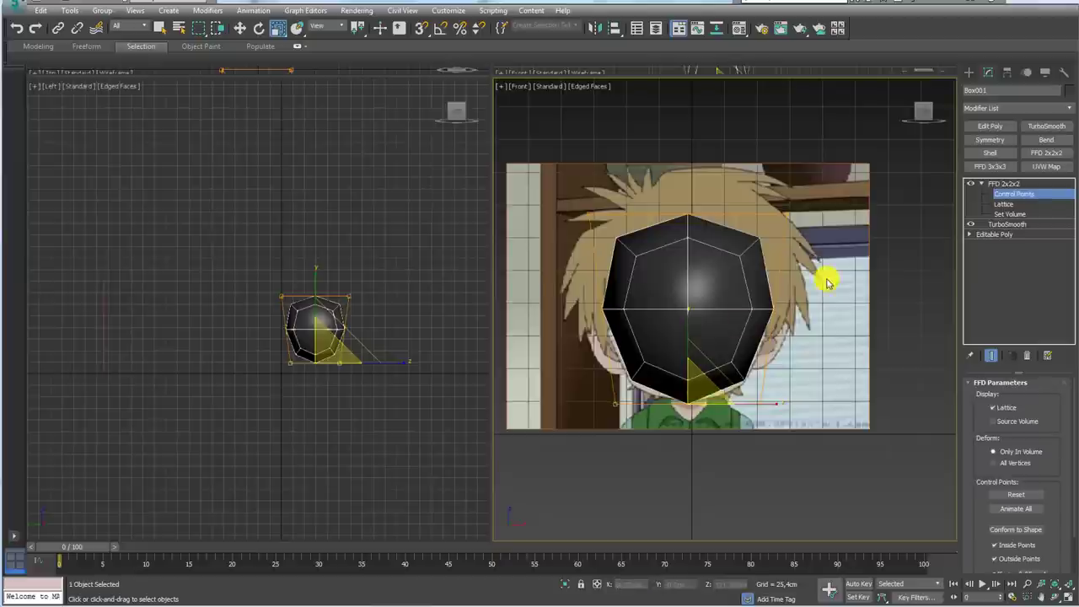
Step: Widen the top control points and raise the bottom ones to shorten the chin
{"action": "left_click_drag", "start_coordinate": [542, 177], "coordinate": [835, 244]}
{"action": "left_click_drag", "start_coordinate": [698, 211], "coordinate": [699, 195]}
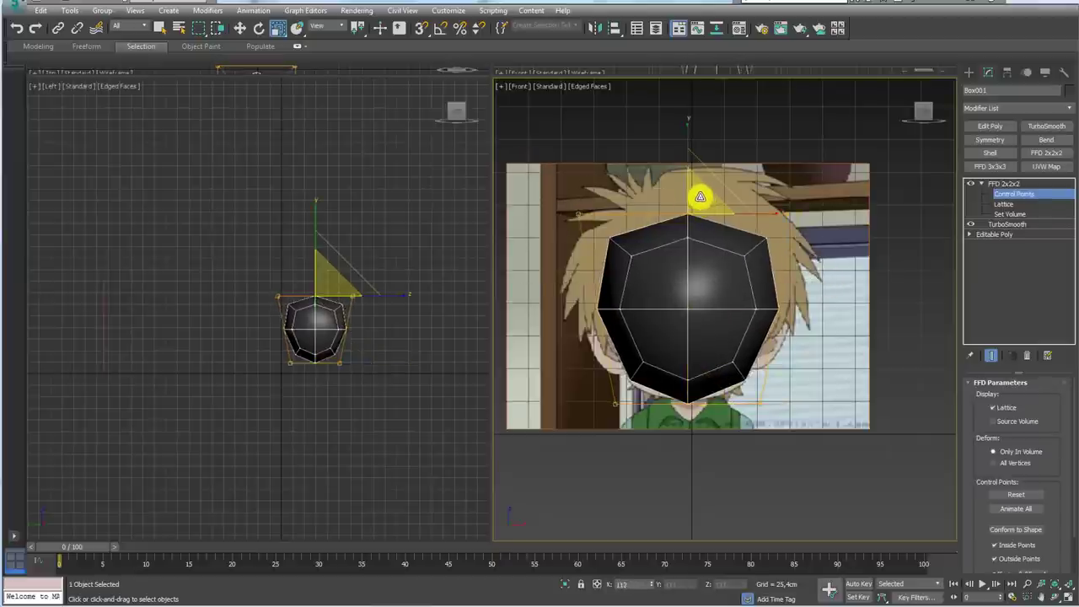
{"action": "left_click_drag", "start_coordinate": [573, 432], "coordinate": [590, 422]}
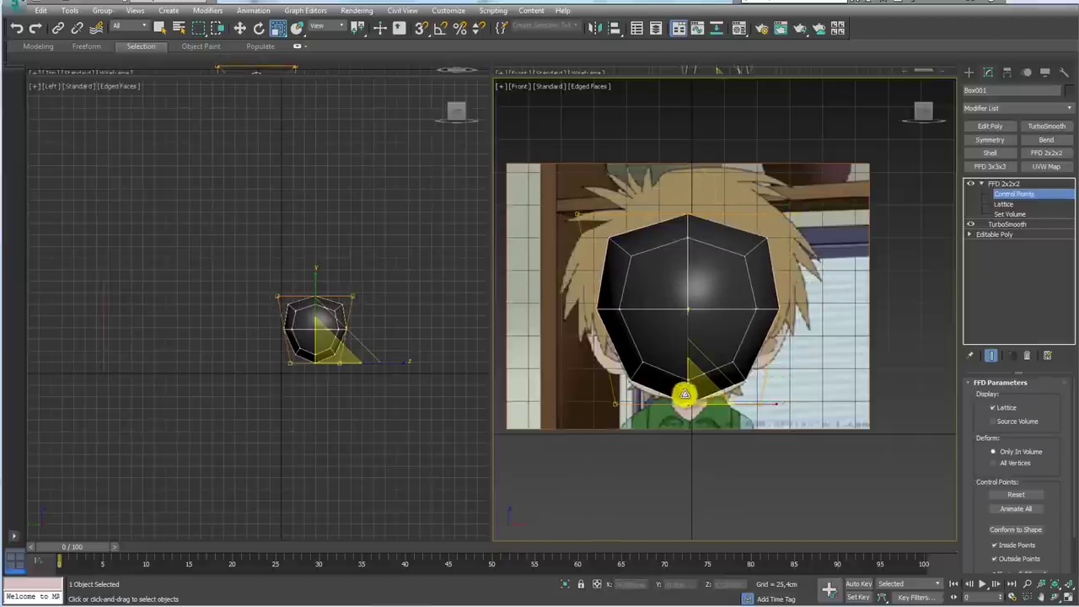
{"action": "left_click_drag", "start_coordinate": [684, 385], "coordinate": [688, 326]}
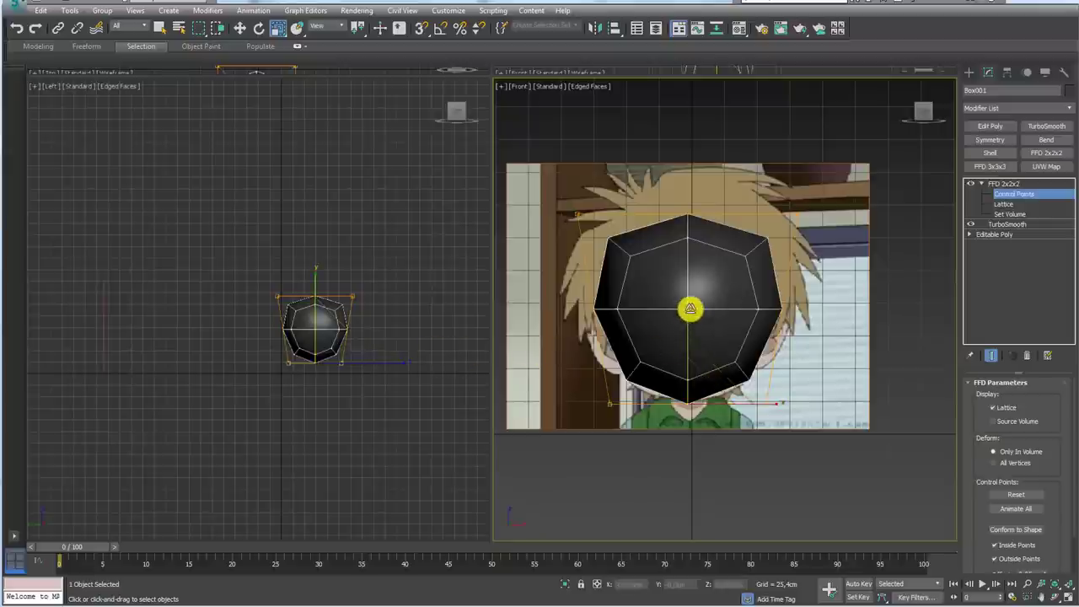
{"action": "right_click", "coordinate": [690, 309]}
Step: Collapse the head to a single Editable Poly and select a full edge loop
{"action": "left_click", "coordinate": [847, 456]}
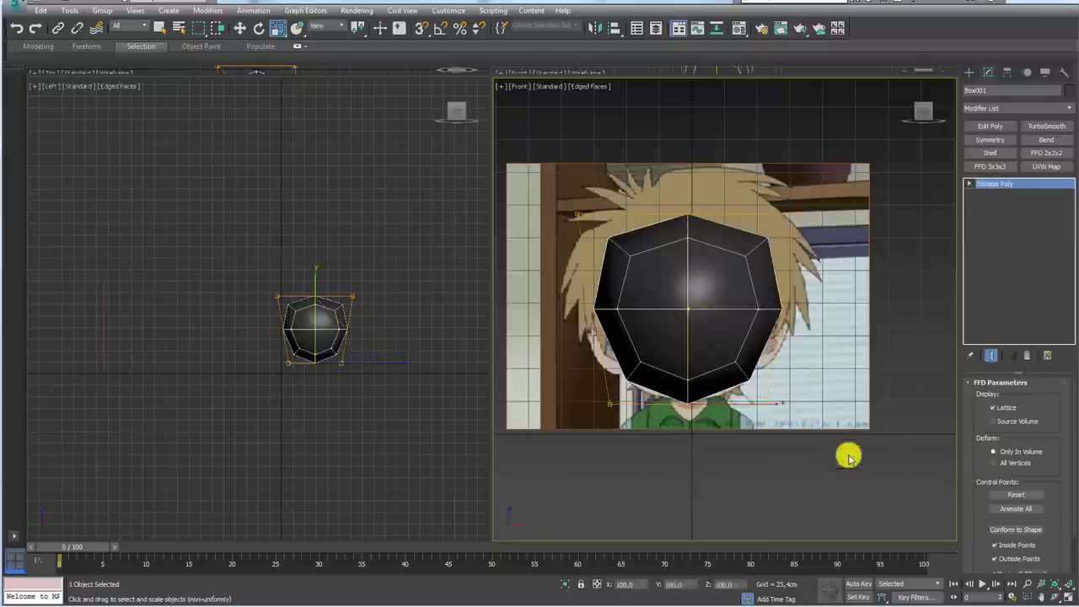
{"action": "left_click", "coordinate": [1000, 397]}
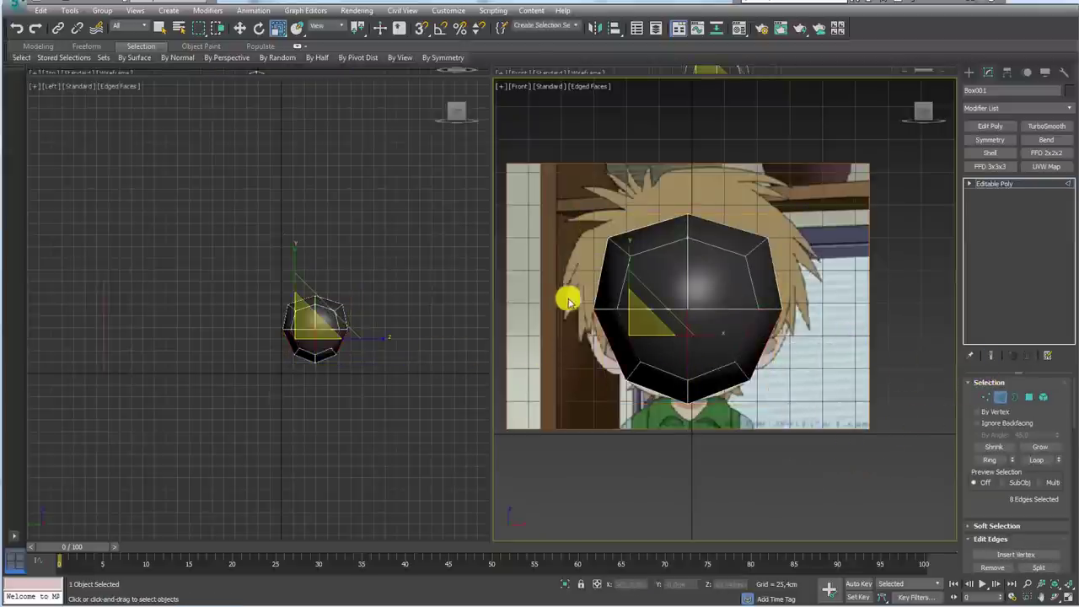
{"action": "double_click", "coordinate": [761, 287], "text": "ctrl"}
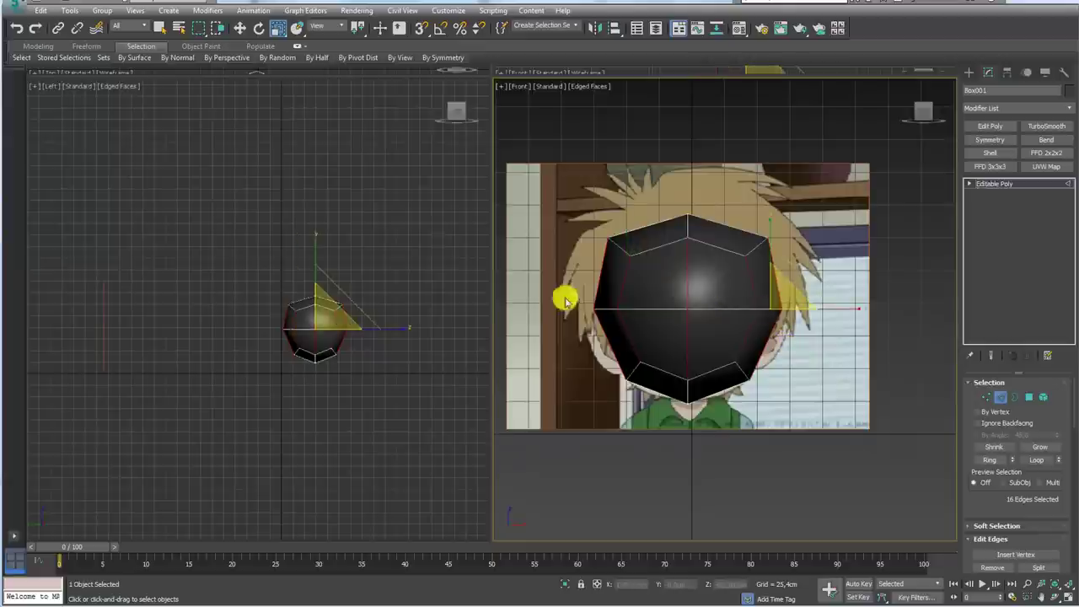
{"action": "left_click_drag", "start_coordinate": [986, 514], "coordinate": [983, 352]}
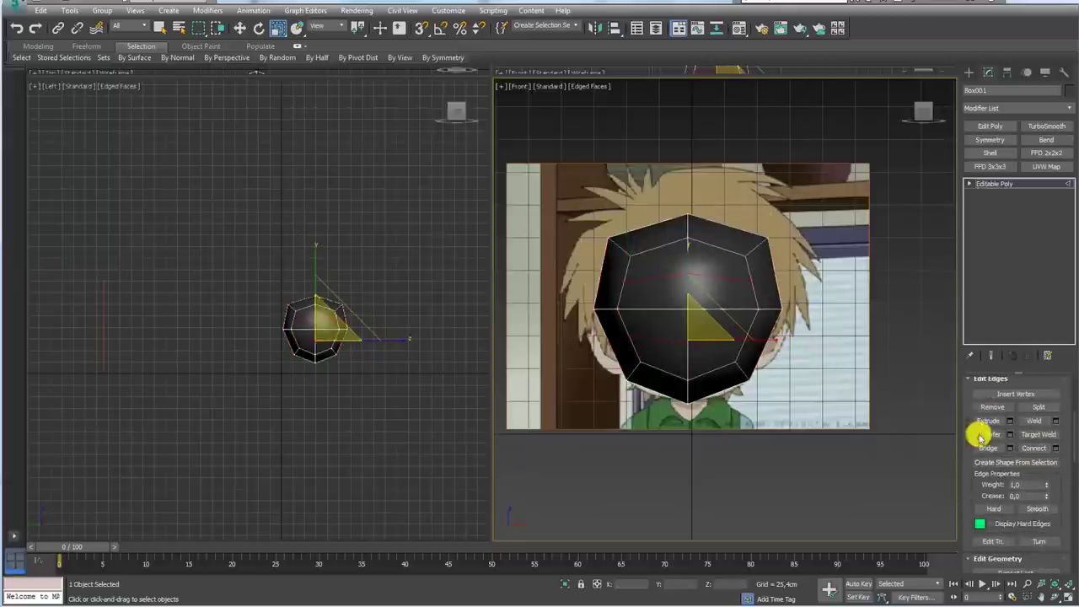
{"action": "left_click_drag", "start_coordinate": [938, 432], "coordinate": [930, 429]}
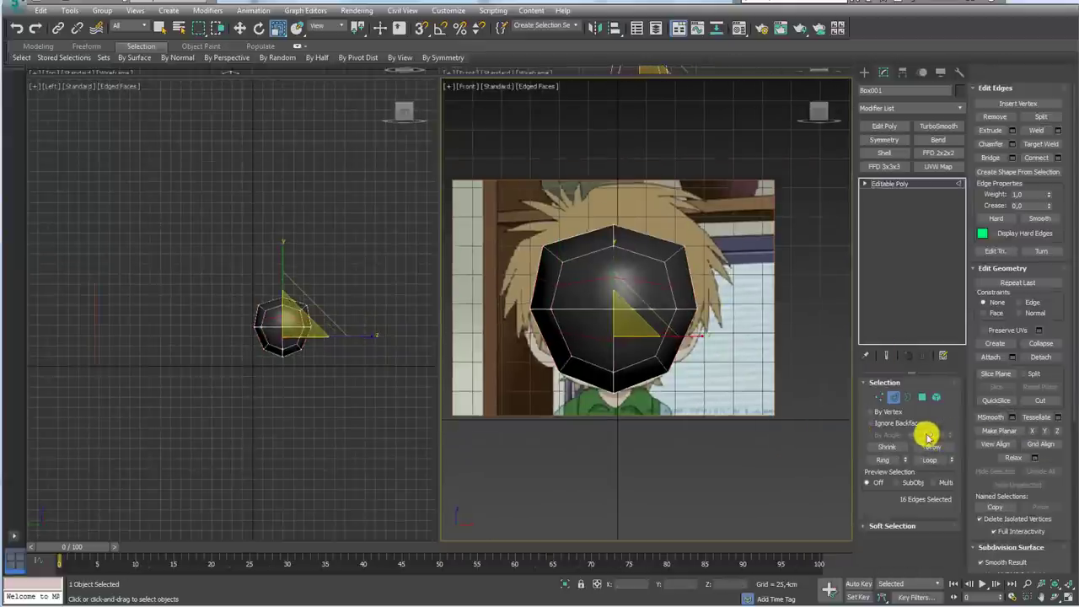
{"action": "scroll", "coordinate": [691, 325], "scroll_direction": "up", "scroll_amount": 2}
{"action": "scroll", "coordinate": [677, 340], "scroll_direction": "up", "scroll_amount": 2}
Step: Scale the selected edge loop wider in the Front and Left views
{"action": "middle_click_drag", "start_coordinate": [677, 340], "coordinate": [756, 354]}
{"action": "key", "text": "r"}
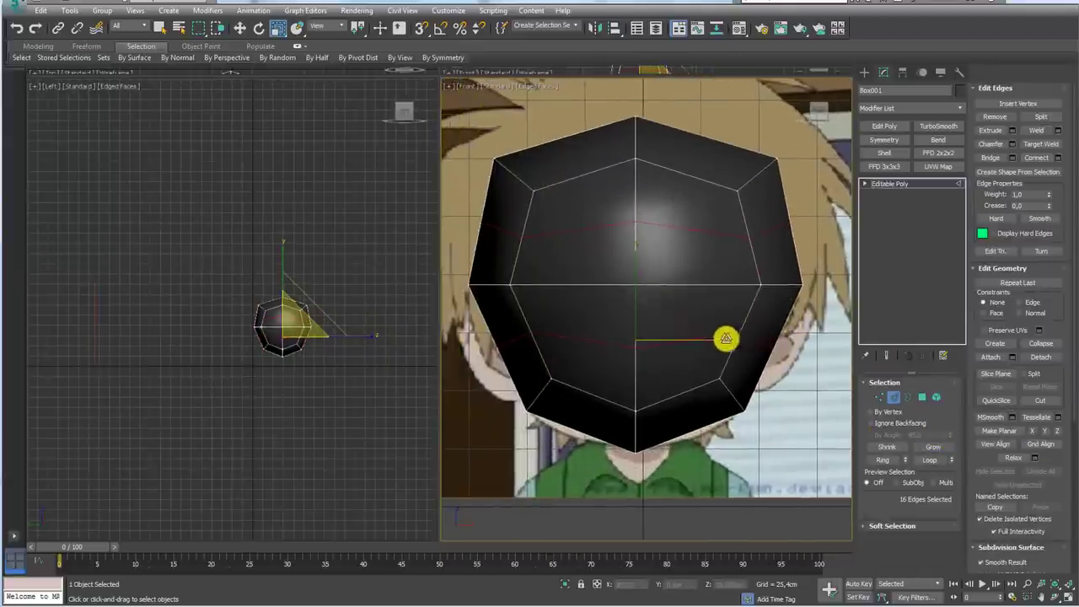
{"action": "left_click_drag", "start_coordinate": [717, 340], "coordinate": [723, 343]}
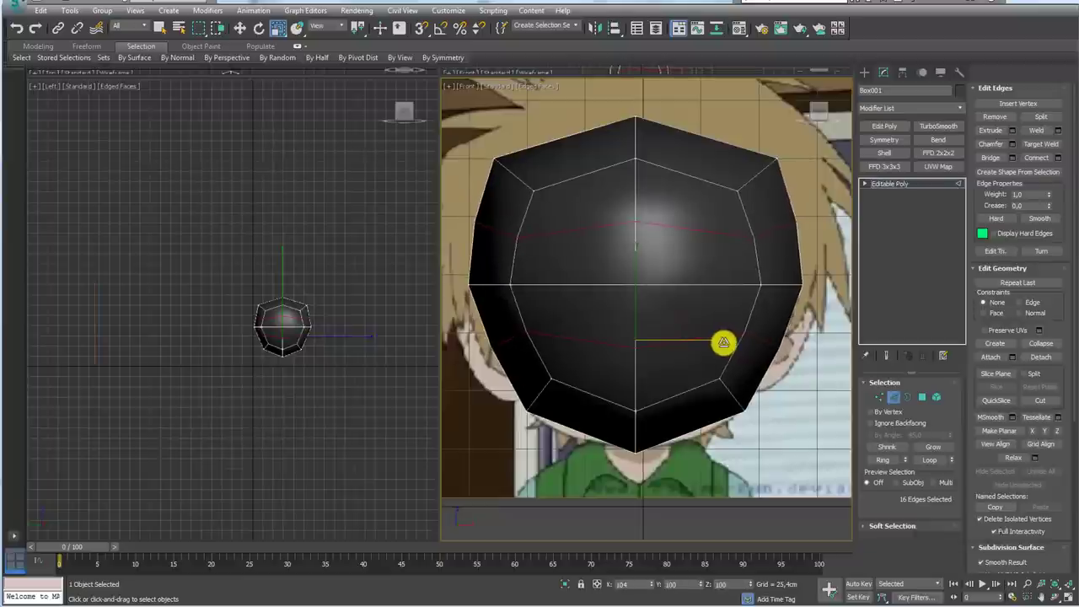
{"action": "scroll", "coordinate": [332, 349], "scroll_direction": "up", "scroll_amount": 2}
{"action": "middle_click_drag", "start_coordinate": [332, 349], "coordinate": [329, 375]}
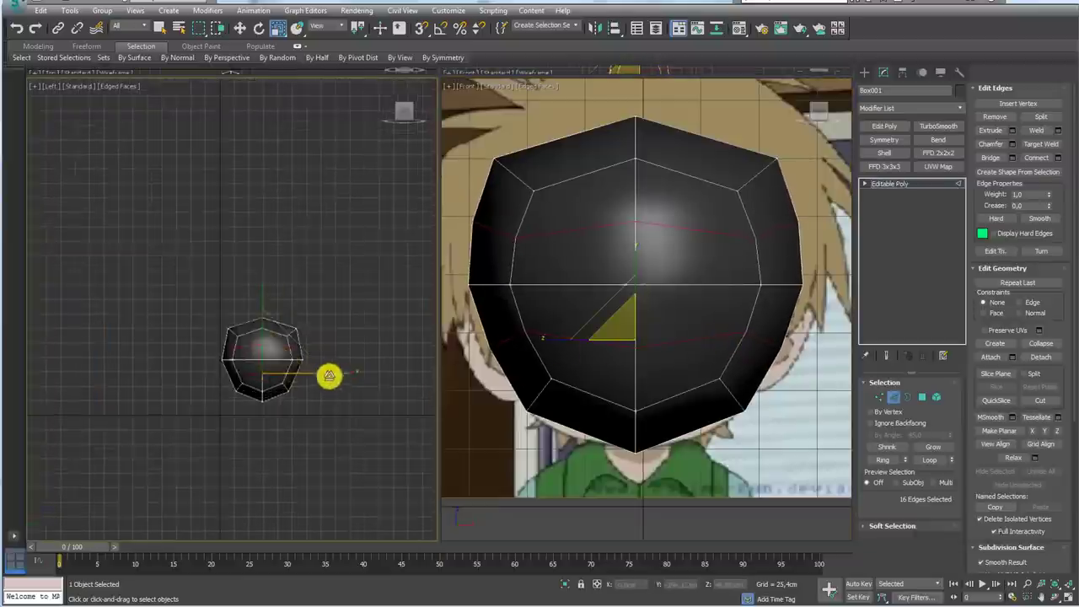
{"action": "scroll", "coordinate": [329, 375], "scroll_direction": "up", "scroll_amount": 3}
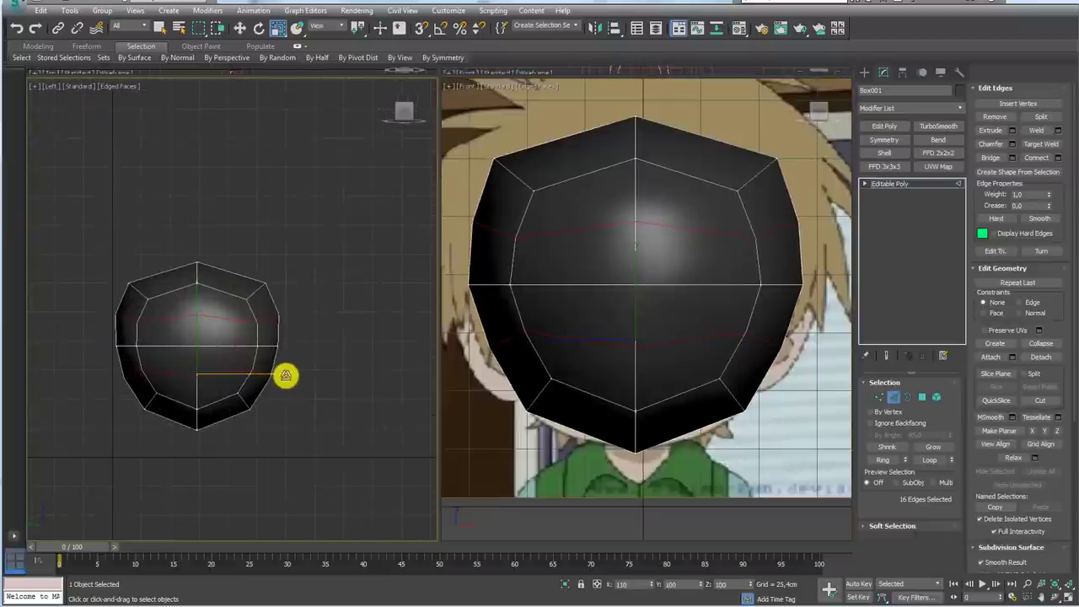
{"action": "left_click_drag", "start_coordinate": [266, 285], "coordinate": [242, 426]}
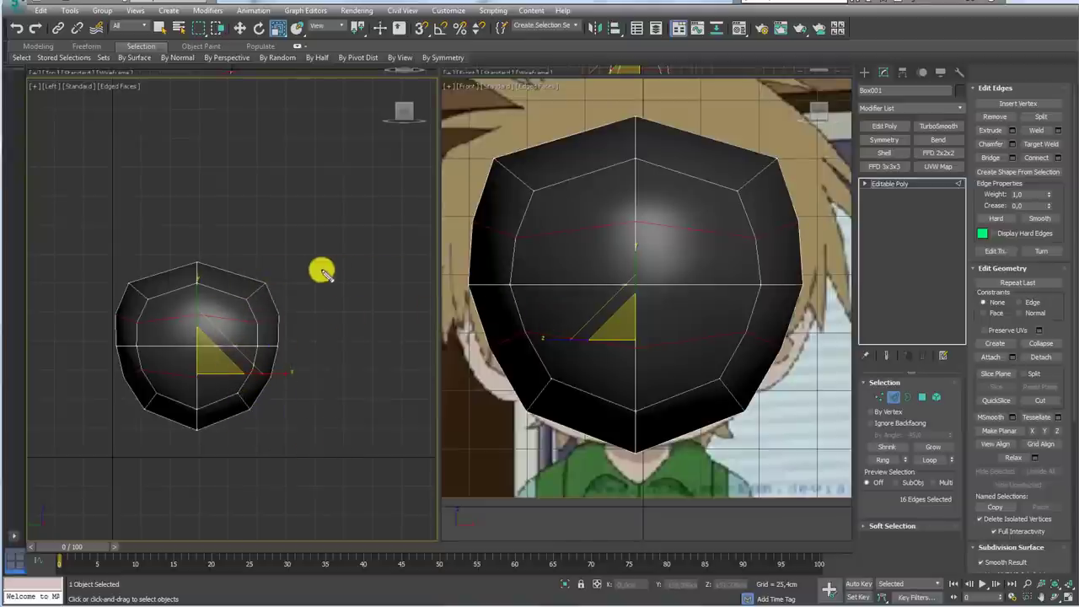
{"action": "left_click_drag", "start_coordinate": [253, 299], "coordinate": [251, 362]}
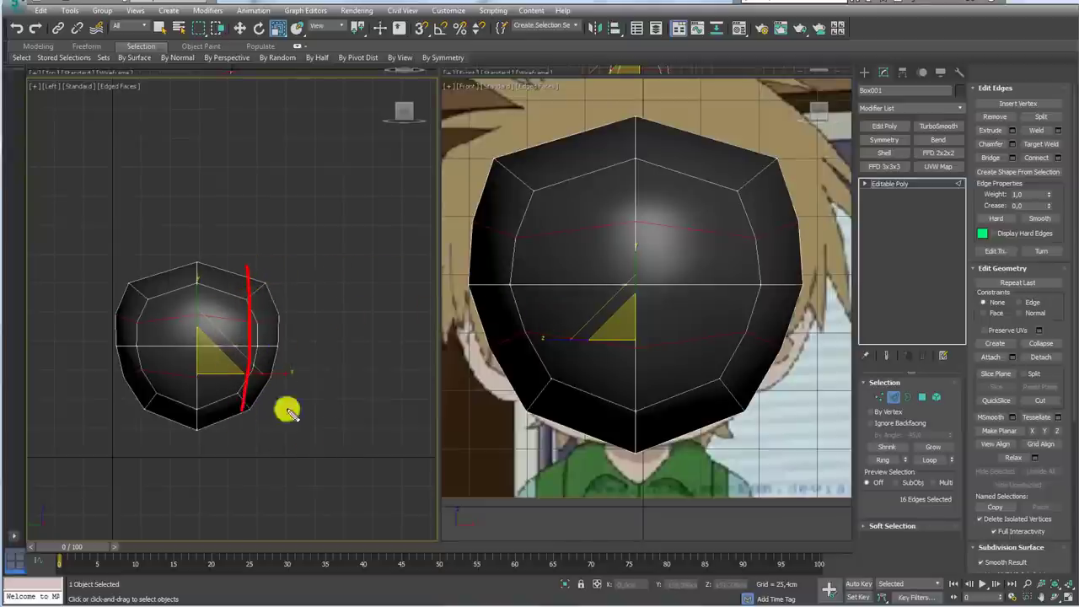
{"action": "scroll", "coordinate": [642, 379], "scroll_direction": "down", "scroll_amount": 3}
Step: Try moving the whole head, then undo so it stays centred over the reference face
{"action": "left_click", "coordinate": [877, 183]}
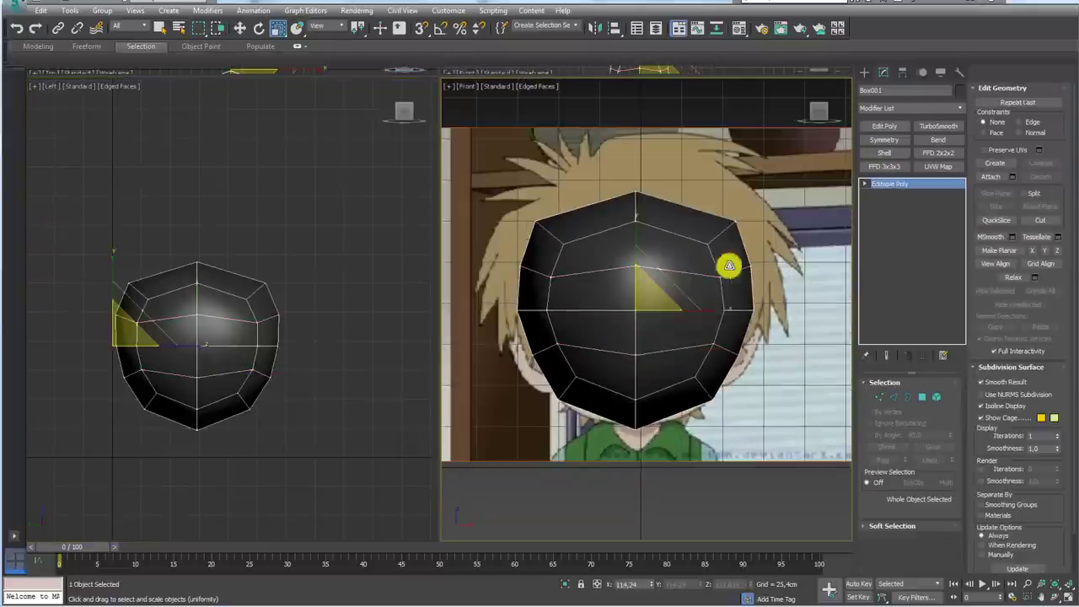
{"action": "scroll", "coordinate": [675, 291], "scroll_direction": "down", "scroll_amount": 3}
{"action": "scroll", "coordinate": [679, 281], "scroll_direction": "down", "scroll_amount": 1}
{"action": "key", "text": "w"}
{"action": "mouse_move", "coordinate": [699, 267]}
{"action": "left_mouse_down"}
{"action": "mouse_move", "coordinate": [779, 236]}
{"action": "mouse_move", "coordinate": [758, 379]}
{"action": "mouse_move", "coordinate": [696, 489]}
{"action": "mouse_move", "coordinate": [511, 489]}
{"action": "mouse_move", "coordinate": [454, 323]}
{"action": "mouse_move", "coordinate": [693, 211]}
{"action": "mouse_move", "coordinate": [767, 301]}
{"action": "left_mouse_up"}
{"action": "scroll", "coordinate": [685, 324], "scroll_direction": "up", "scroll_amount": 5}
{"action": "mouse_move", "coordinate": [269, 270]}
{"action": "left_mouse_down"}
{"action": "mouse_move", "coordinate": [258, 183]}
{"action": "mouse_move", "coordinate": [101, 250]}
{"action": "mouse_move", "coordinate": [237, 338]}
{"action": "left_mouse_up"}
{"action": "key", "text": "Escape"}
{"action": "scroll", "coordinate": [594, 305], "scroll_direction": "down", "scroll_amount": 5}
{"action": "middle_click_drag", "start_coordinate": [594, 305], "coordinate": [652, 281]}
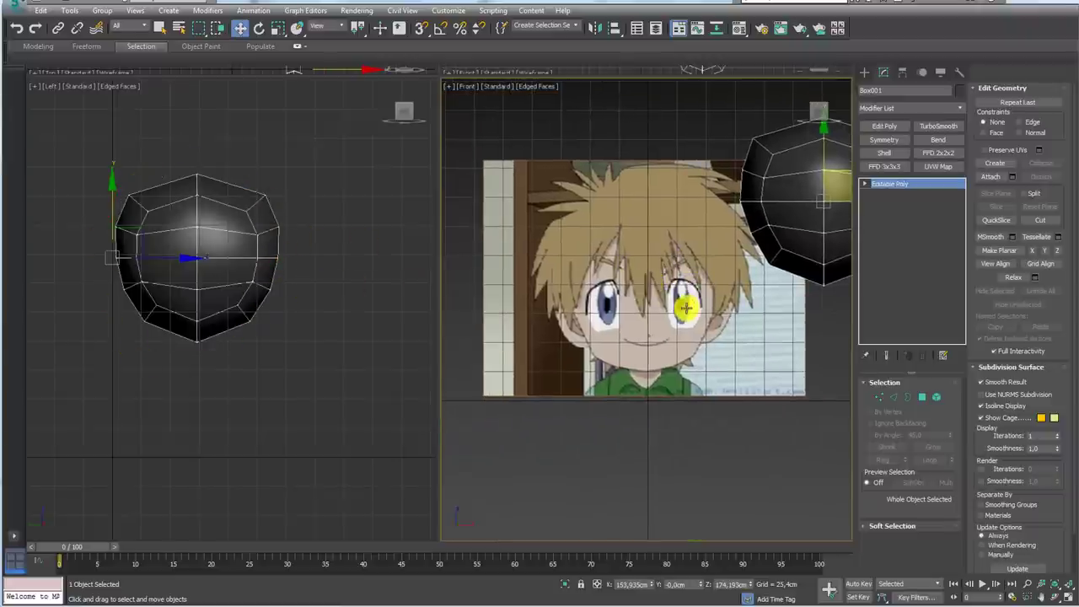
{"action": "key", "text": "ctrl+z"}
{"action": "scroll", "coordinate": [754, 312], "scroll_direction": "up", "scroll_amount": 3}
{"action": "left_click", "coordinate": [895, 397]}
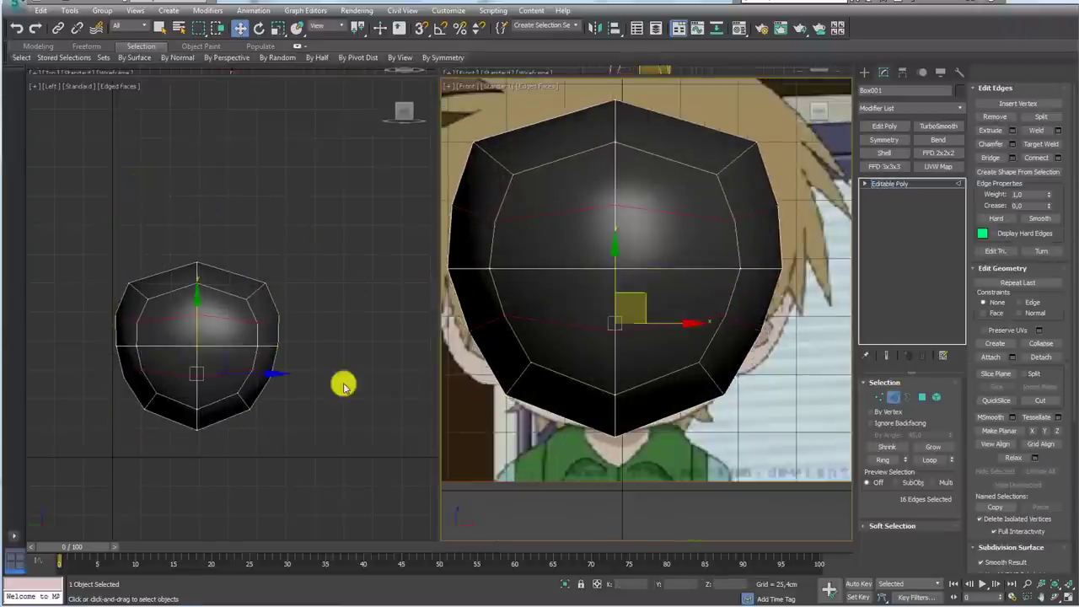
{"action": "scroll", "coordinate": [241, 339], "scroll_direction": "up", "scroll_amount": 2}
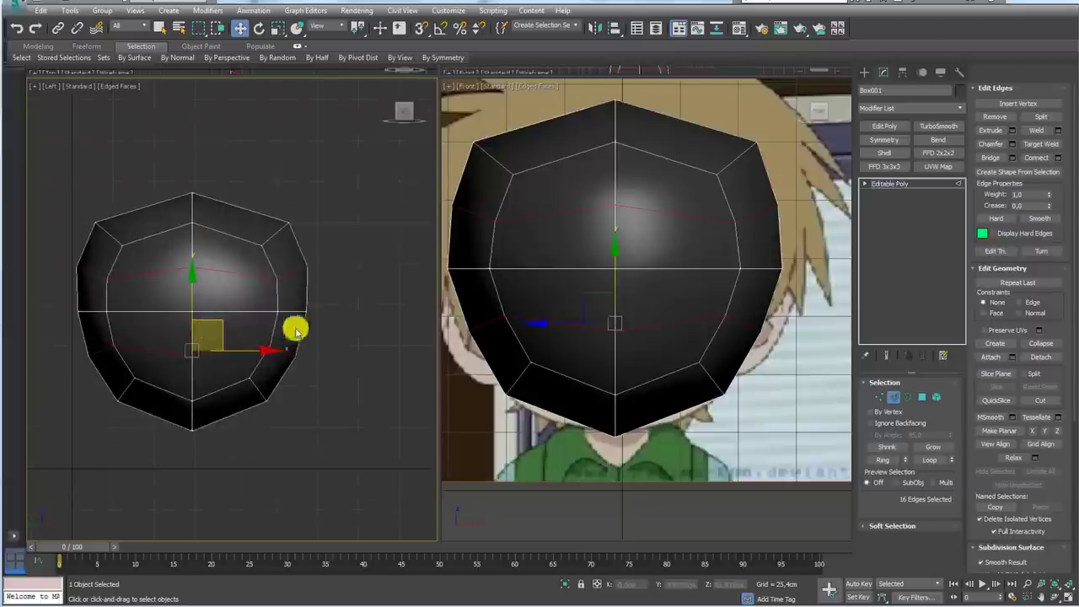
Step: Select the vertices along one side of the head in the Left view
{"action": "left_click", "coordinate": [879, 397]}
{"action": "left_click_drag", "start_coordinate": [236, 449], "coordinate": [238, 450]}
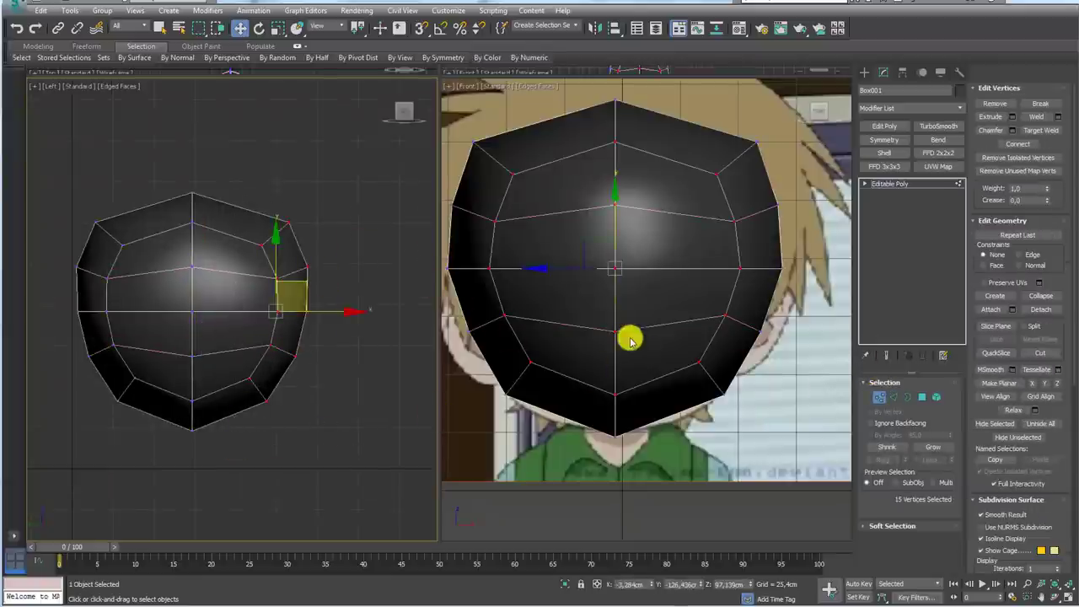
{"action": "scroll", "coordinate": [631, 328], "scroll_direction": "down", "scroll_amount": 2}
{"action": "mouse_move", "coordinate": [630, 320]}
{"action": "middle_mouse_down", "text": "alt"}
{"action": "mouse_move", "coordinate": [715, 346]}
{"action": "mouse_move", "coordinate": [702, 354]}
{"action": "mouse_move", "coordinate": [942, 374]}
{"action": "middle_mouse_up", "text": "alt"}
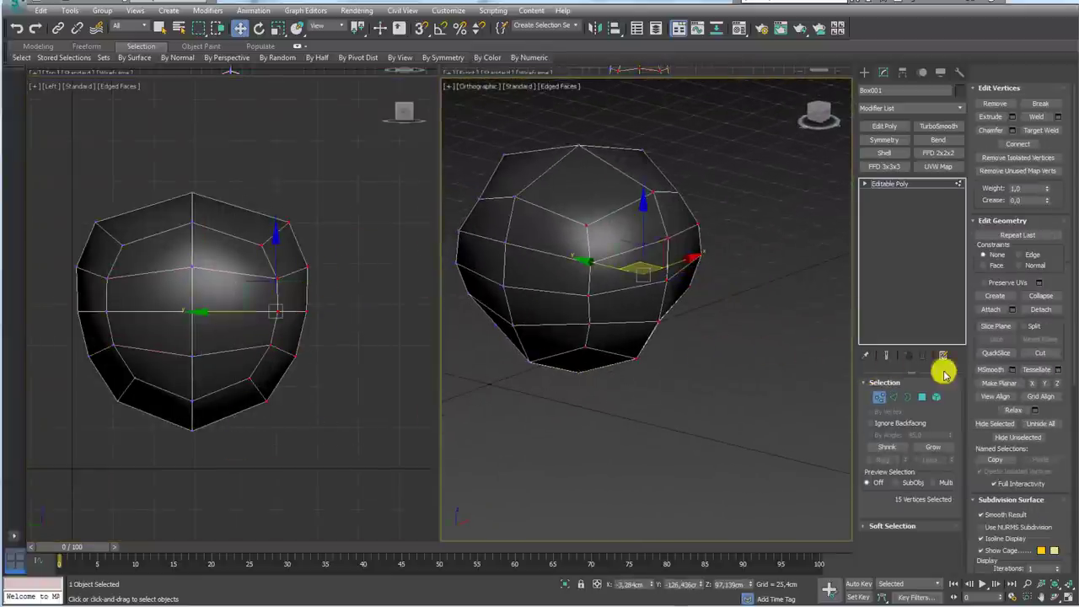
{"action": "left_click", "coordinate": [922, 397], "text": "ctrl"}
{"action": "left_click_drag", "start_coordinate": [148, 124], "coordinate": [210, 472], "text": "alt"}
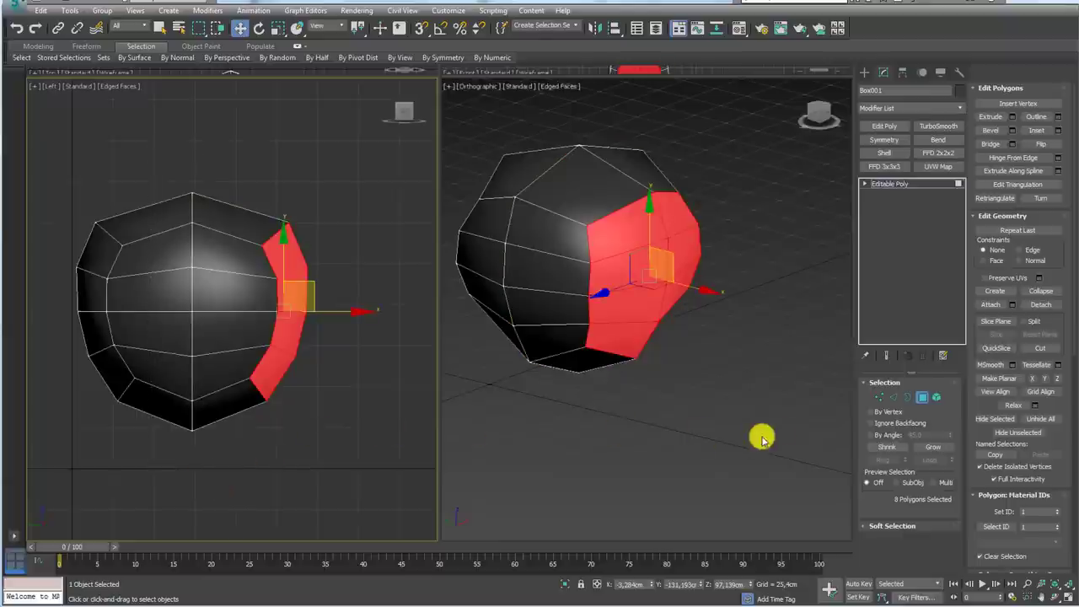
{"action": "left_click", "coordinate": [879, 397], "text": "ctrl"}
Step: Scale the side vertices flat to about half on X and pull them inward
{"action": "key", "text": "e"}
{"action": "key", "text": "r"}
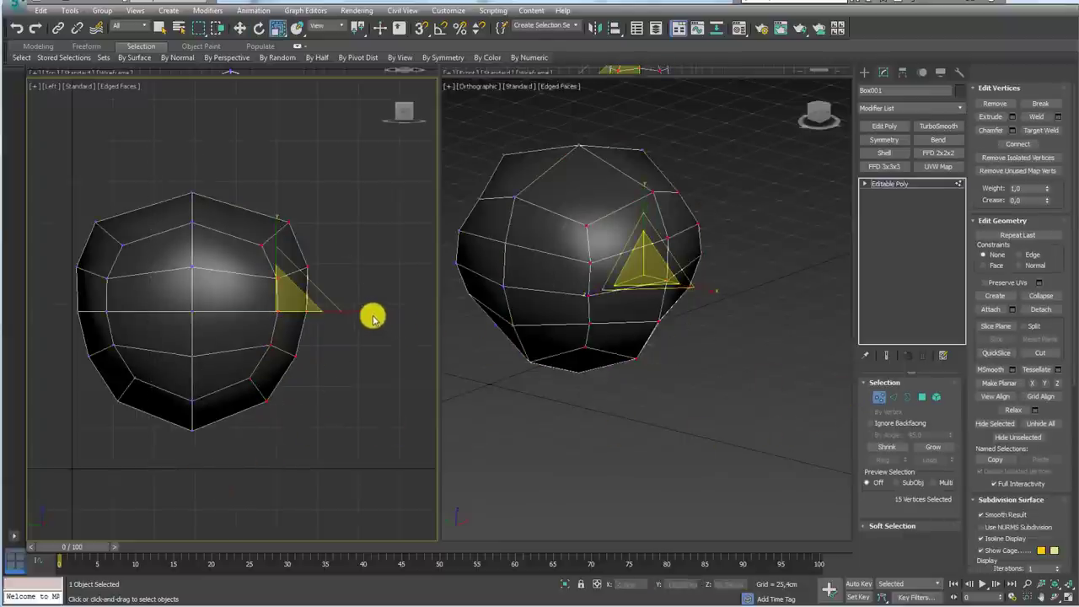
{"action": "left_click_drag", "start_coordinate": [363, 312], "coordinate": [321, 314]}
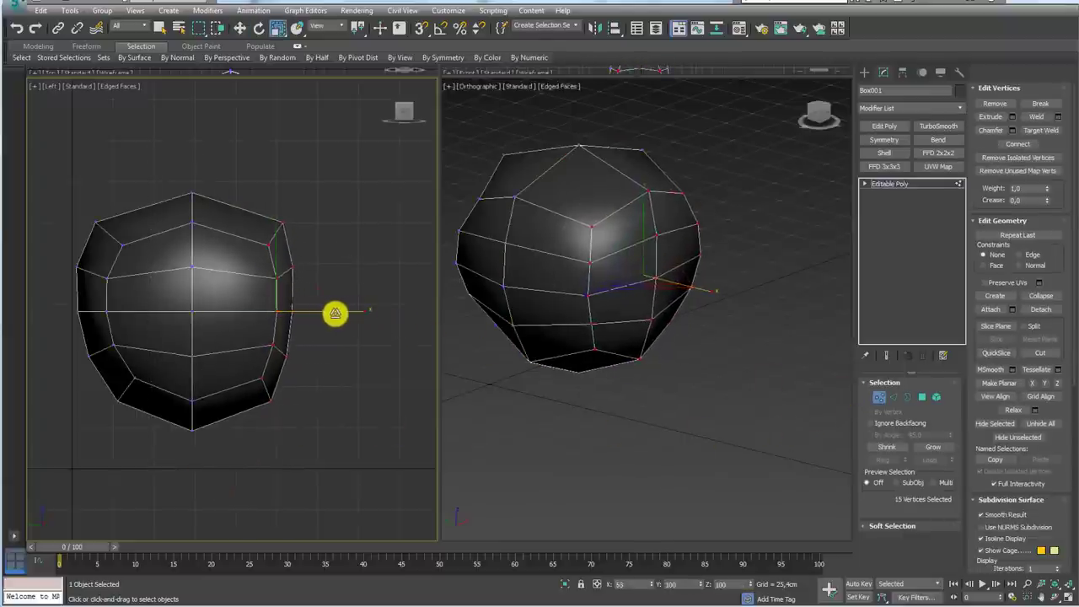
{"action": "middle_click_drag", "start_coordinate": [643, 306], "coordinate": [662, 308], "text": "alt"}
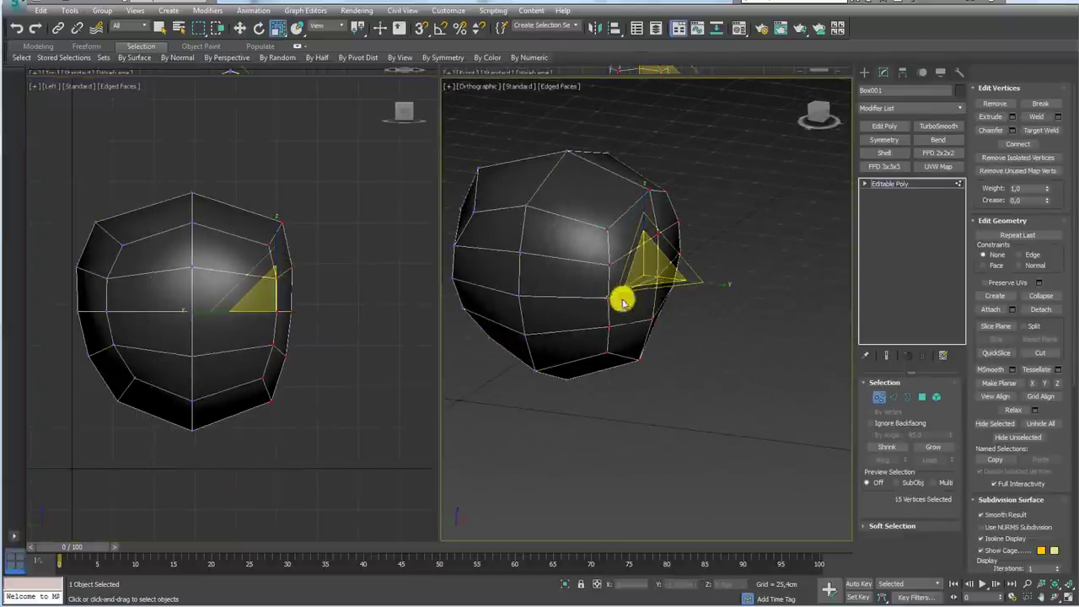
{"action": "key", "text": "w"}
{"action": "left_click_drag", "start_coordinate": [607, 269], "coordinate": [578, 270]}
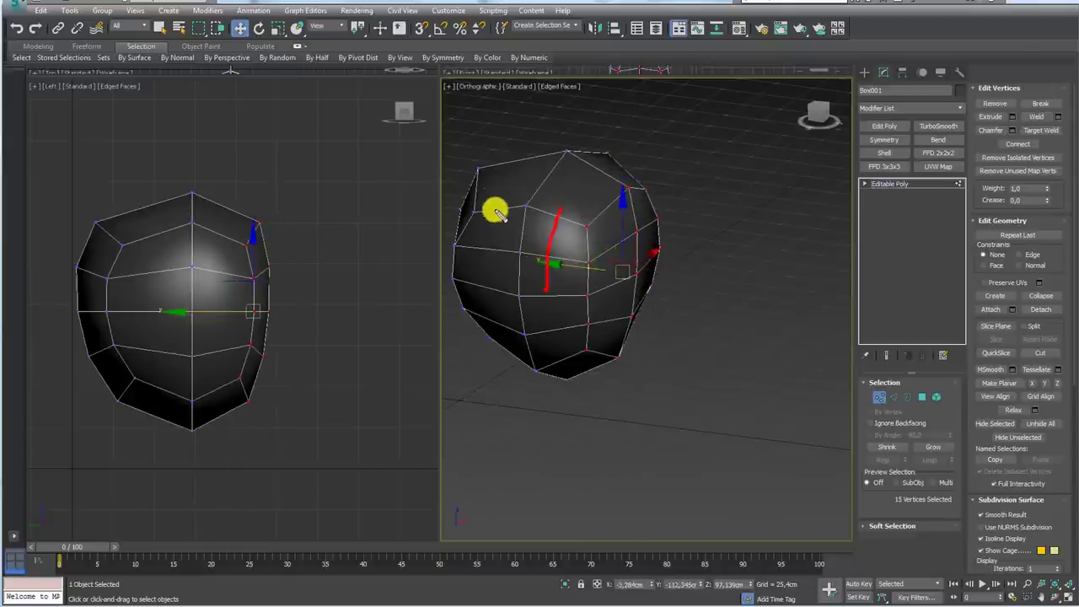
Step: Add a horizontal edge loop around the head by connecting a ring of edges
{"action": "left_click", "coordinate": [893, 396]}
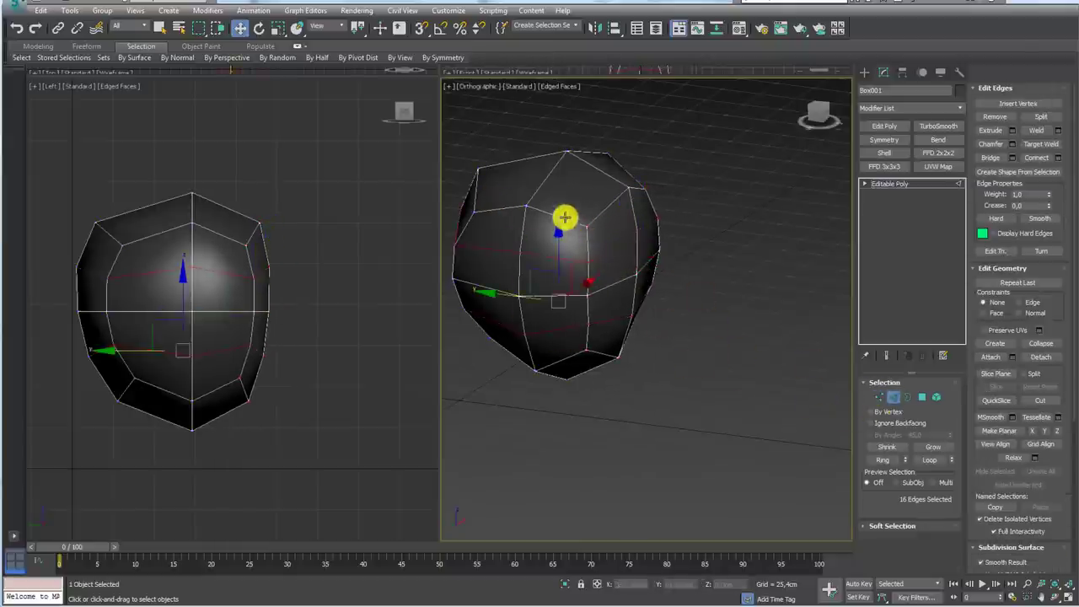
{"action": "double_click", "coordinate": [557, 221]}
{"action": "left_click", "coordinate": [513, 205]}
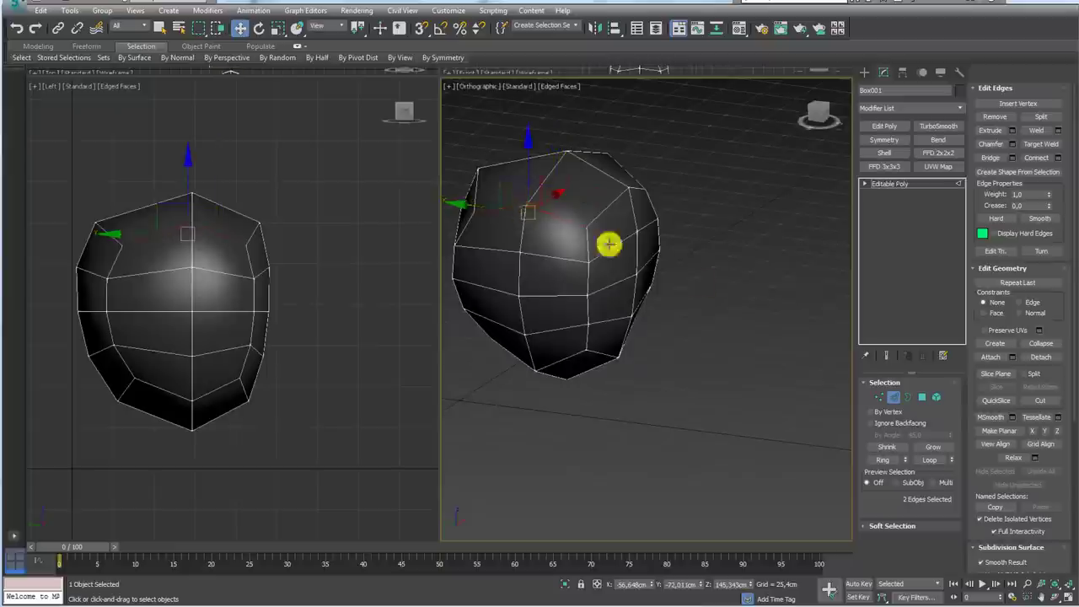
{"action": "left_click", "coordinate": [890, 459]}
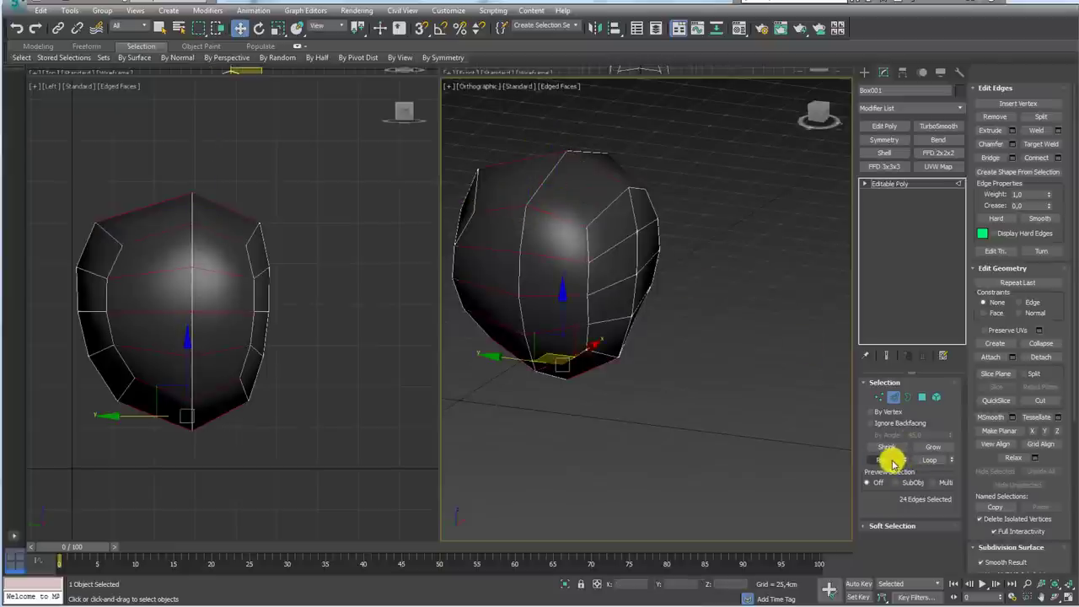
{"action": "left_click", "coordinate": [1037, 157]}
{"action": "mouse_move", "coordinate": [618, 283]}
{"action": "middle_mouse_down", "text": "alt"}
{"action": "mouse_move", "coordinate": [609, 289]}
{"action": "mouse_move", "coordinate": [590, 269]}
{"action": "middle_mouse_up", "text": "alt"}
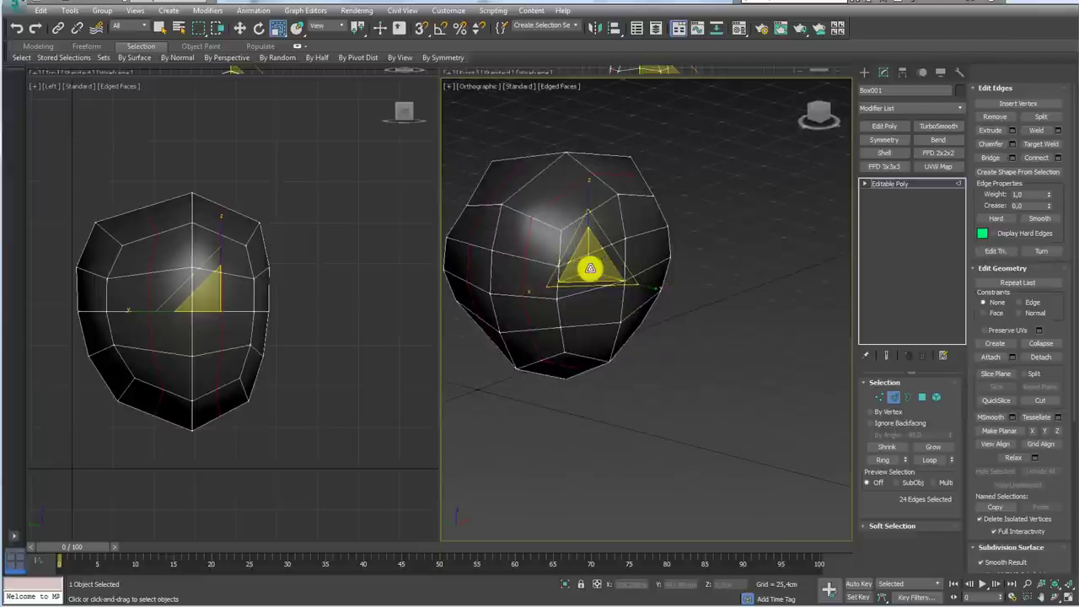
{"action": "left_click_drag", "start_coordinate": [584, 269], "coordinate": [581, 267]}
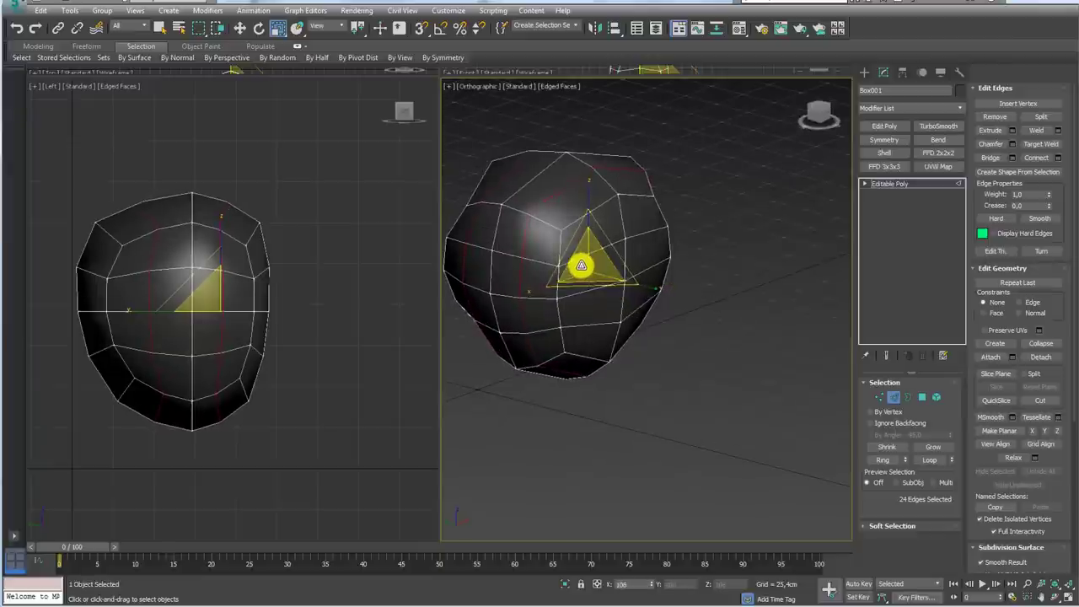
Step: Add a vertical edge loop by connecting a second edge ring over the top of the head
{"action": "mouse_move", "coordinate": [618, 278]}
{"action": "middle_mouse_down", "text": "alt"}
{"action": "mouse_move", "coordinate": [744, 301]}
{"action": "mouse_move", "coordinate": [728, 245]}
{"action": "mouse_move", "coordinate": [578, 292]}
{"action": "mouse_move", "coordinate": [631, 284]}
{"action": "middle_mouse_up", "text": "alt"}
{"action": "key", "text": "f"}
{"action": "scroll", "coordinate": [657, 295], "scroll_direction": "up", "scroll_amount": 3}
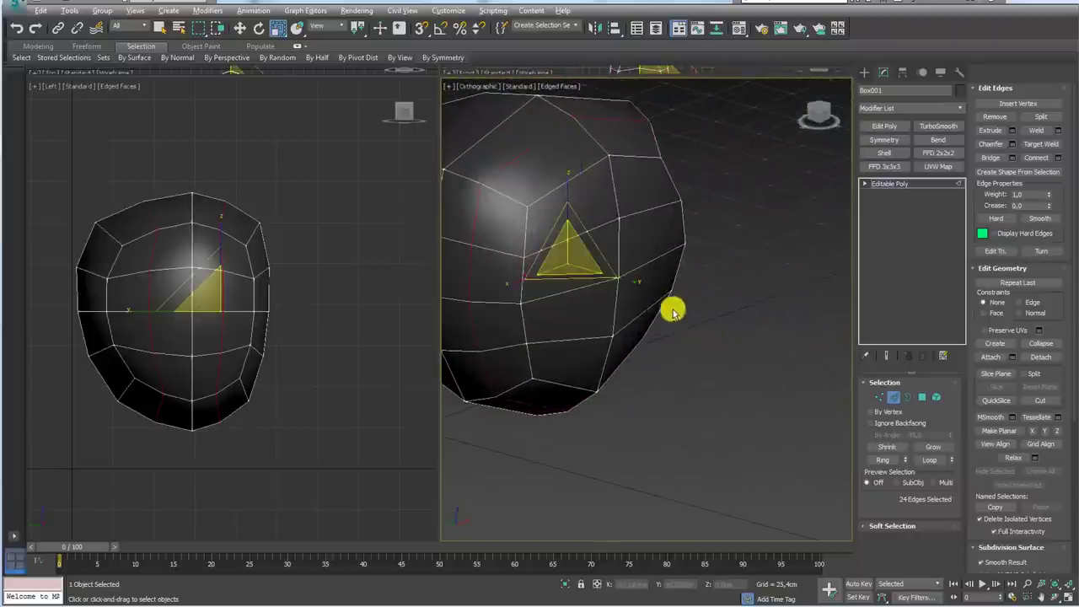
{"action": "left_click", "coordinate": [600, 178]}
{"action": "left_click", "coordinate": [520, 183], "text": "ctrl"}
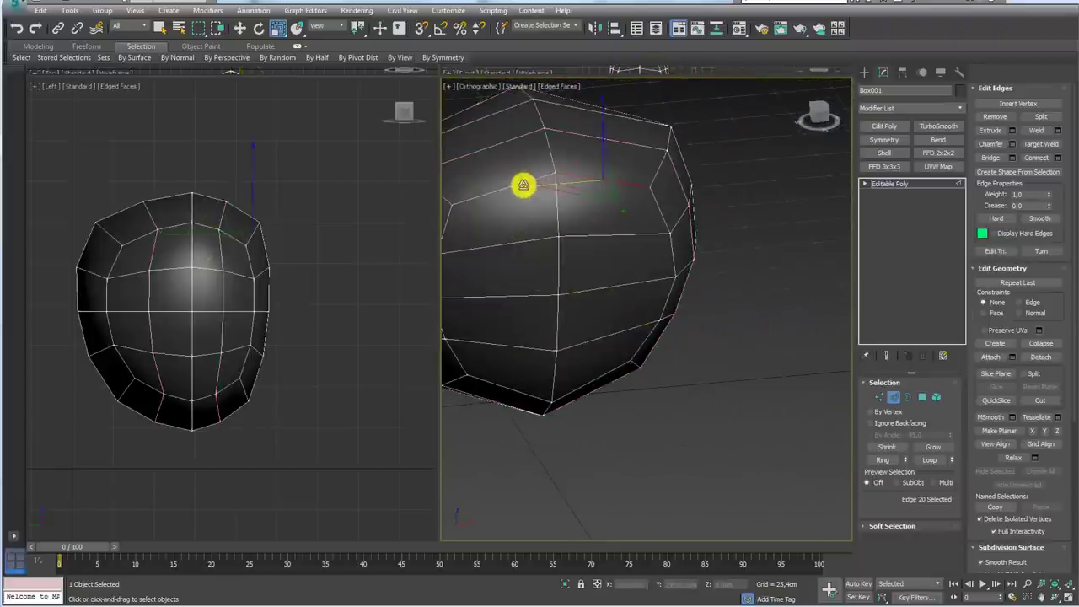
{"action": "middle_click_drag", "start_coordinate": [649, 328], "coordinate": [733, 352], "text": "alt"}
{"action": "left_click", "coordinate": [883, 460]}
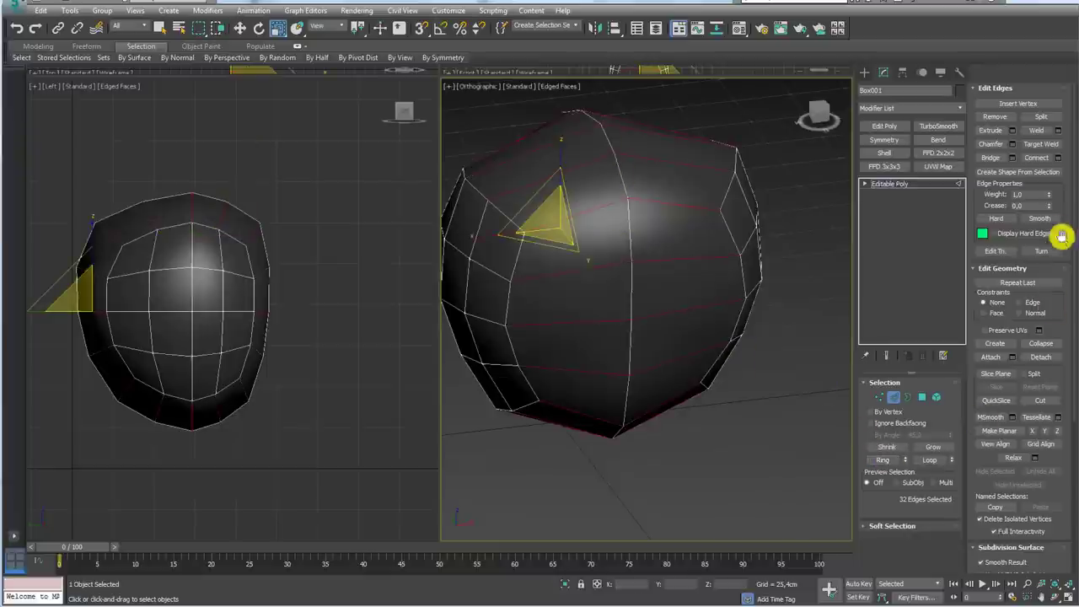
{"action": "left_click", "coordinate": [1043, 162]}
Step: Exit edge editing and orbit to inspect the denser, rounder head mesh
{"action": "mouse_move", "coordinate": [754, 233]}
{"action": "middle_mouse_down", "text": "alt"}
{"action": "mouse_move", "coordinate": [658, 221]}
{"action": "mouse_move", "coordinate": [566, 270]}
{"action": "mouse_move", "coordinate": [616, 272]}
{"action": "mouse_move", "coordinate": [588, 280]}
{"action": "middle_mouse_up", "text": "alt"}
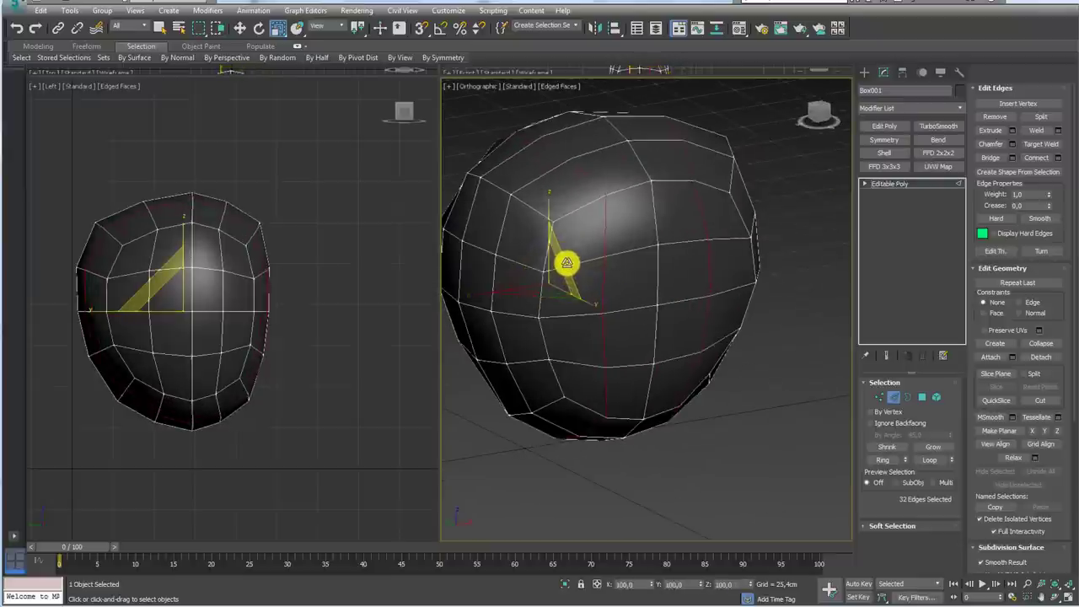
{"action": "key", "text": "f"}
{"action": "middle_click_drag", "start_coordinate": [565, 301], "coordinate": [863, 221], "text": "alt"}
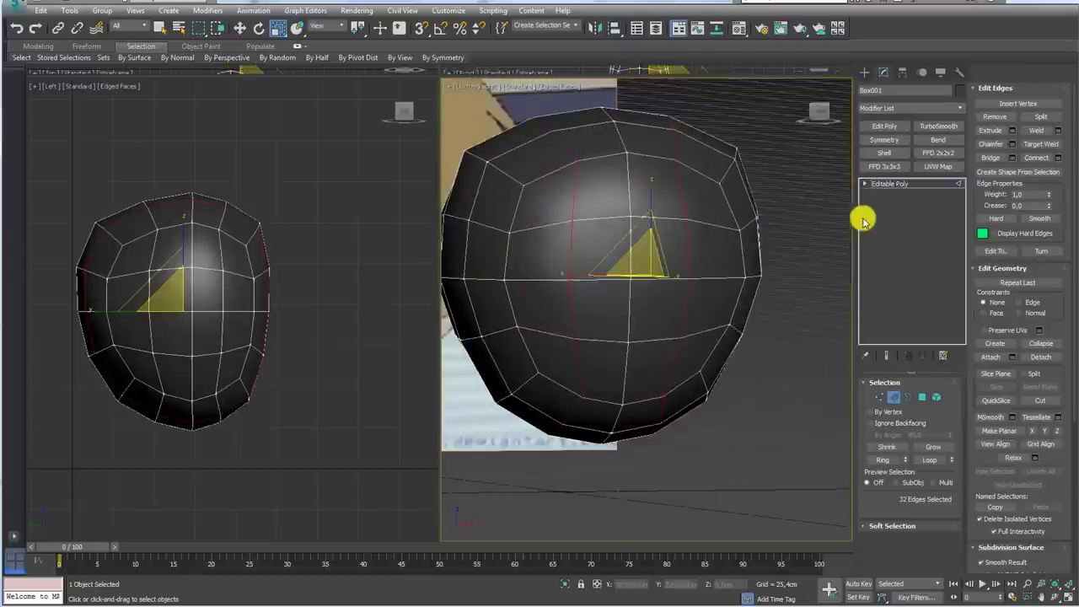
{"action": "left_click", "coordinate": [890, 183]}
{"action": "middle_click_drag", "start_coordinate": [734, 233], "coordinate": [753, 329], "text": "alt"}
{"action": "scroll", "coordinate": [718, 320], "scroll_direction": "up", "scroll_amount": 2}
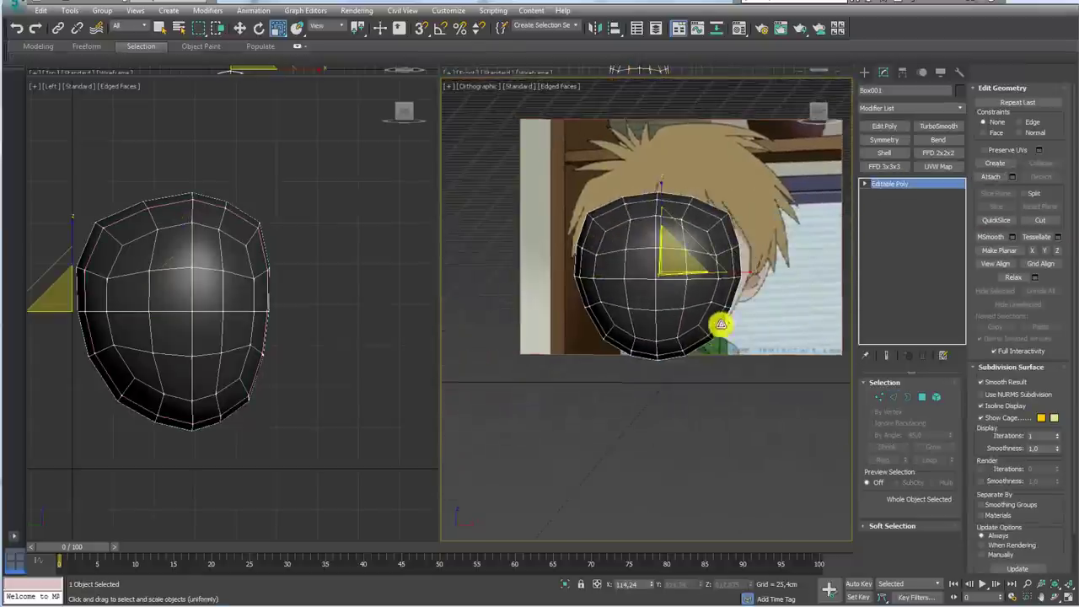
{"action": "middle_click_drag", "start_coordinate": [681, 350], "coordinate": [528, 241], "text": "alt"}
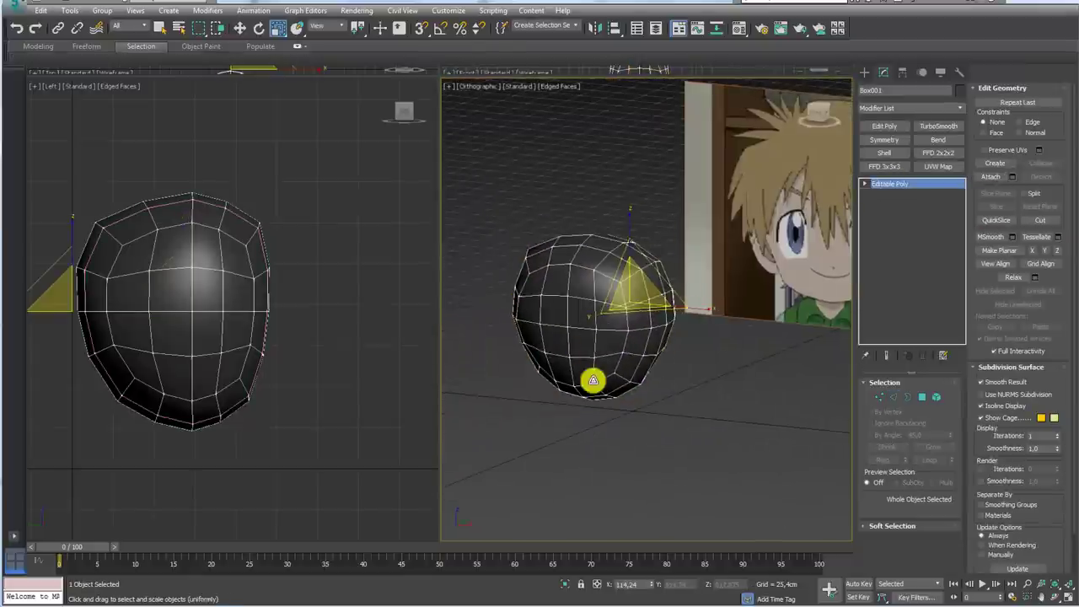
{"action": "mouse_move", "coordinate": [577, 384]}
{"action": "middle_mouse_down", "text": "alt"}
{"action": "mouse_move", "coordinate": [612, 357]}
{"action": "mouse_move", "coordinate": [612, 379]}
{"action": "mouse_move", "coordinate": [649, 357]}
{"action": "middle_mouse_up", "text": "alt"}
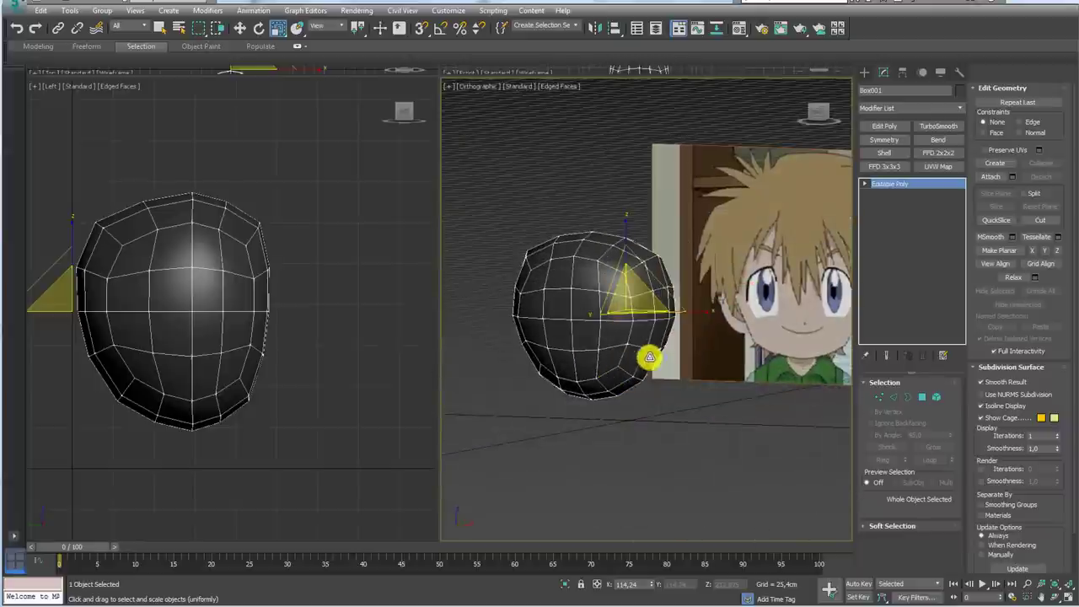
Step: Eyedrop the reference plane's Material #25 in the Material Editor and drag it onto the head
{"action": "left_click", "coordinate": [739, 28]}
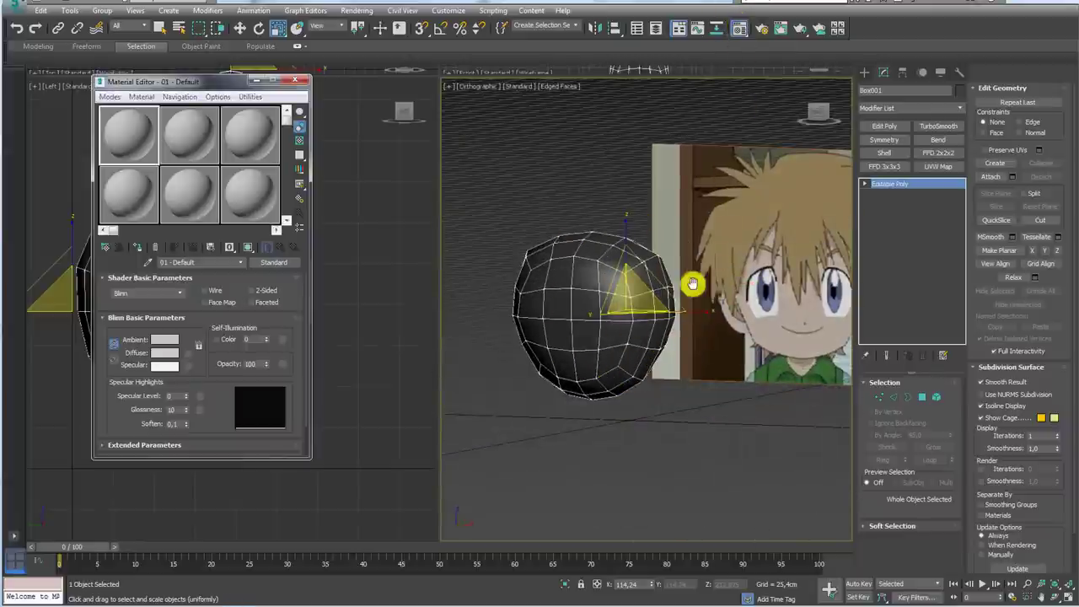
{"action": "middle_click_drag", "start_coordinate": [691, 282], "coordinate": [627, 296]}
{"action": "left_click", "coordinate": [149, 262]}
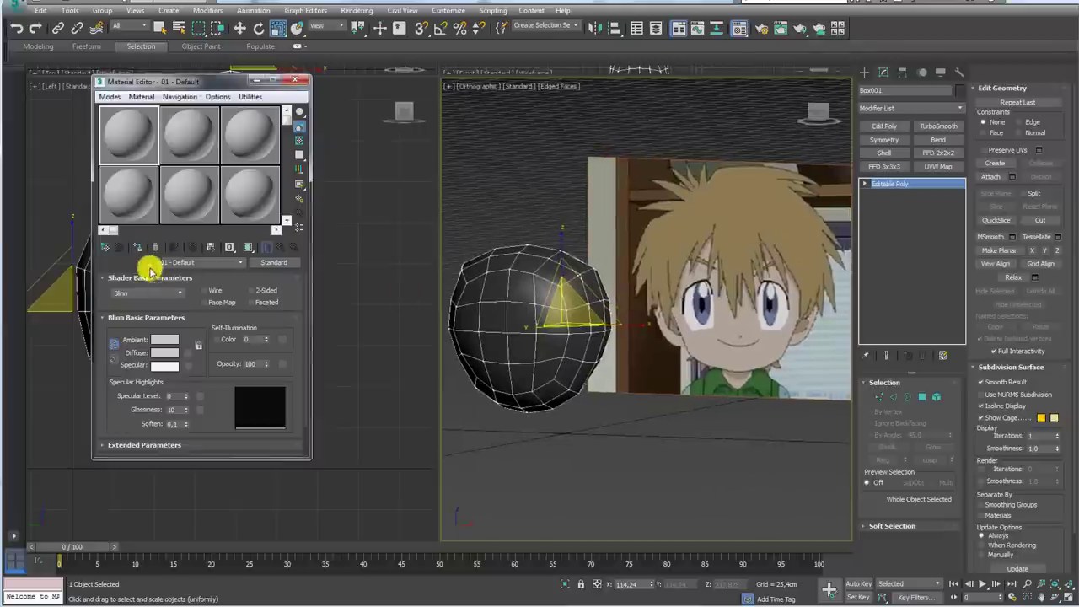
{"action": "left_click", "coordinate": [738, 267]}
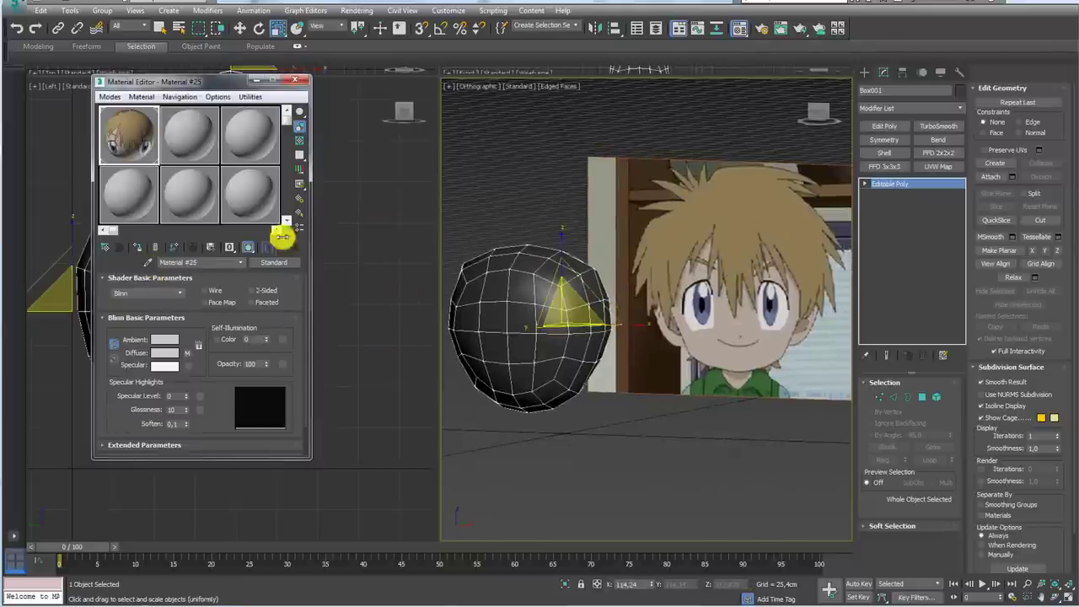
{"action": "left_click_drag", "start_coordinate": [141, 132], "coordinate": [539, 327]}
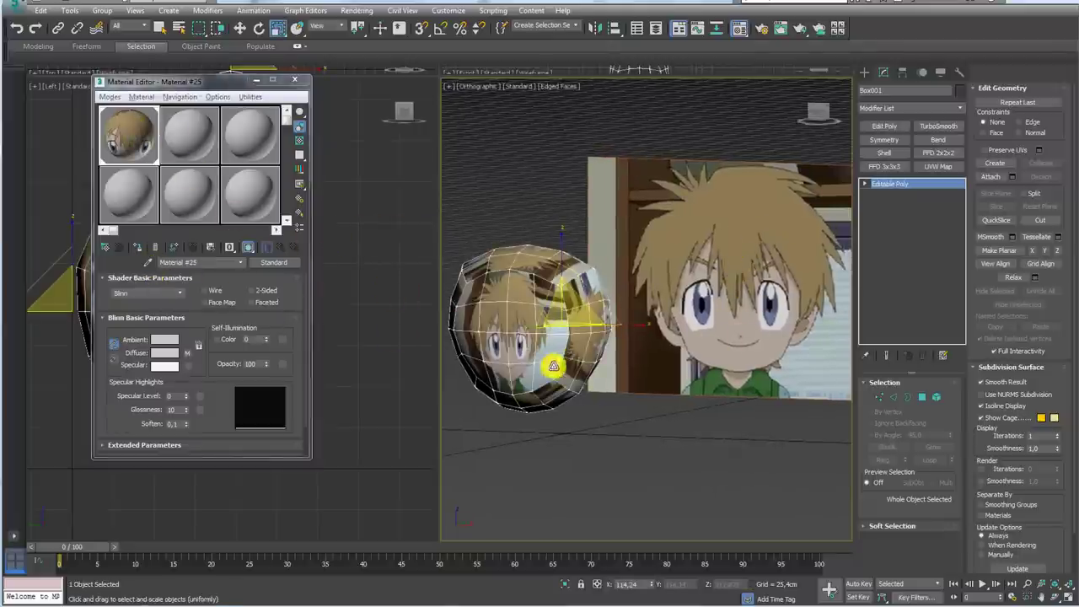
{"action": "mouse_move", "coordinate": [560, 368]}
{"action": "middle_mouse_down", "text": "alt"}
{"action": "mouse_move", "coordinate": [669, 296]}
{"action": "mouse_move", "coordinate": [621, 366]}
{"action": "middle_mouse_up", "text": "alt"}
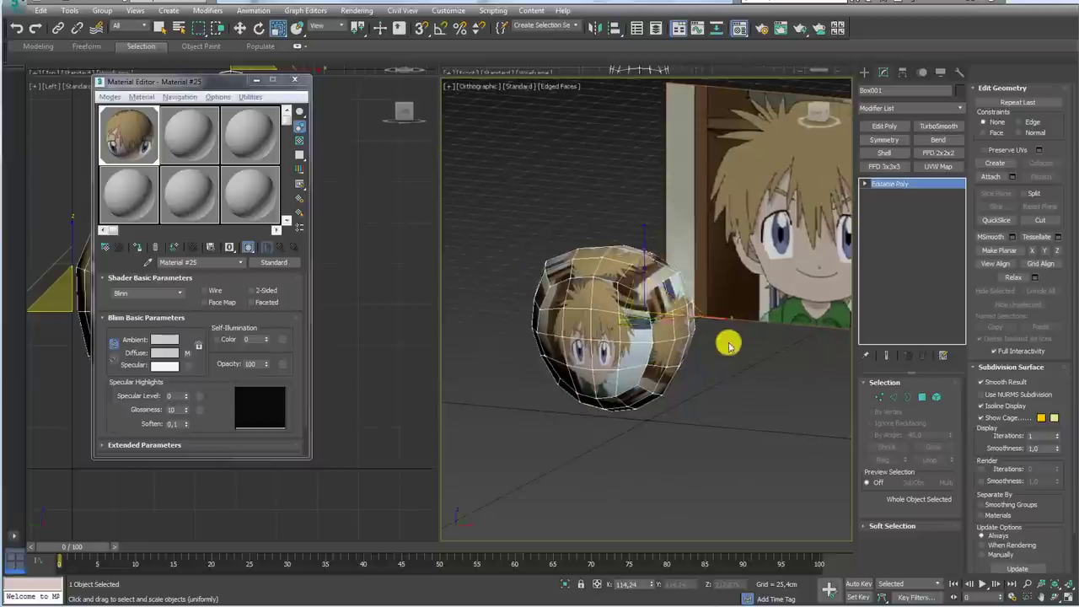
{"action": "middle_click_drag", "start_coordinate": [677, 452], "coordinate": [693, 436]}
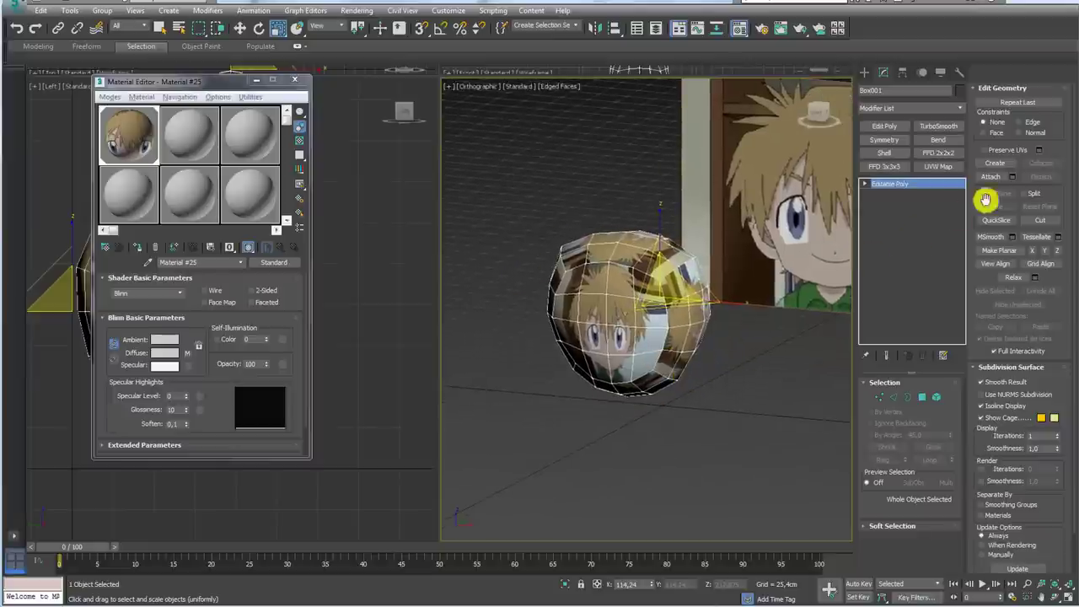
Step: Add a UVW Map modifier aligned to Z and enlarge its gizmo around the head
{"action": "left_click", "coordinate": [939, 166]}
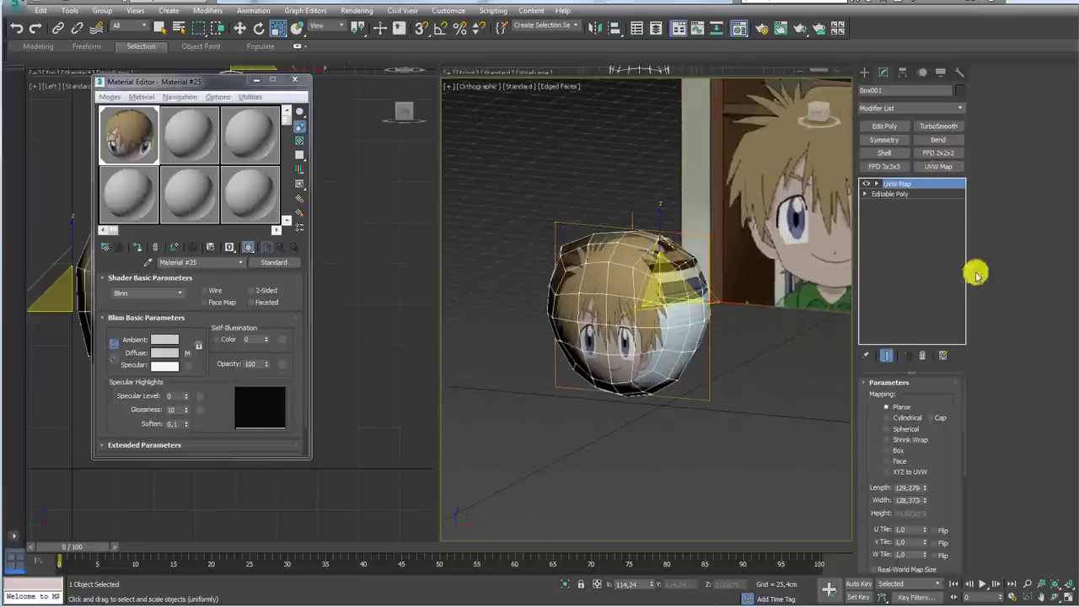
{"action": "left_click", "coordinate": [901, 195]}
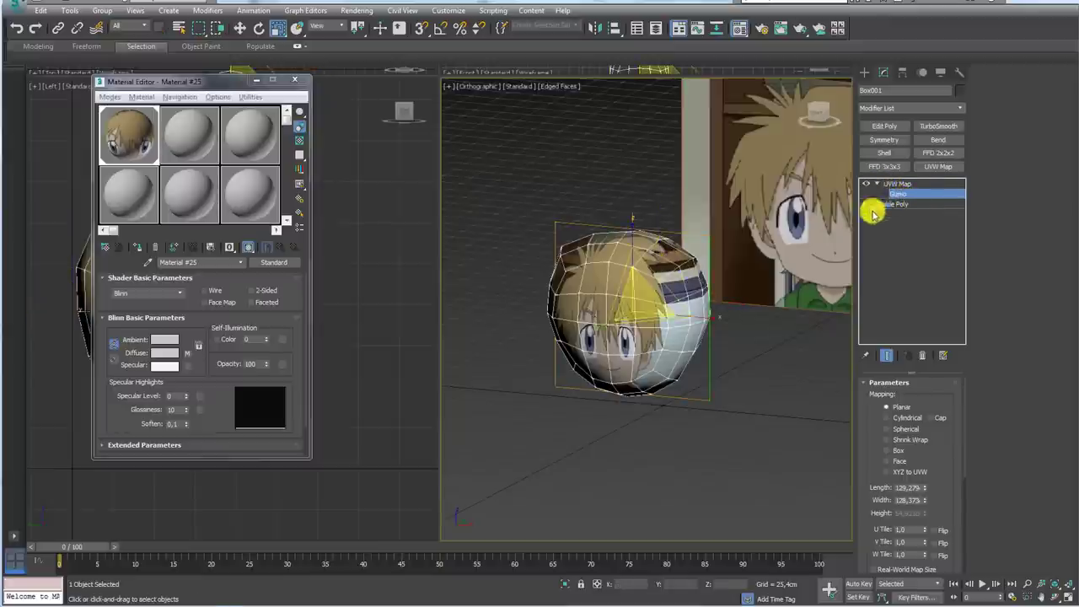
{"action": "scroll", "coordinate": [917, 508], "scroll_direction": "down", "scroll_amount": 5}
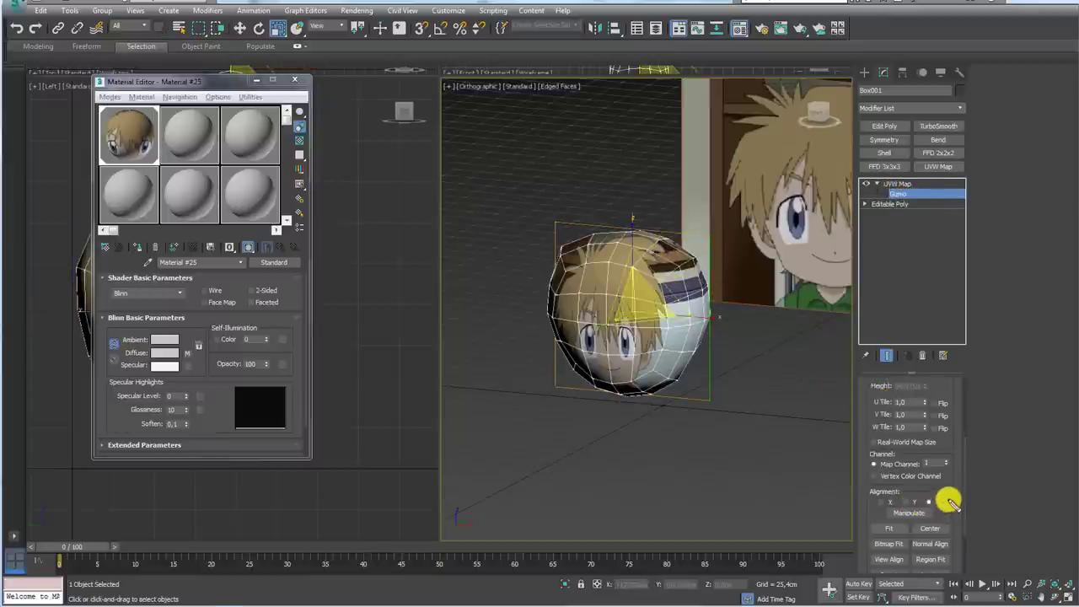
{"action": "left_click", "coordinate": [881, 502]}
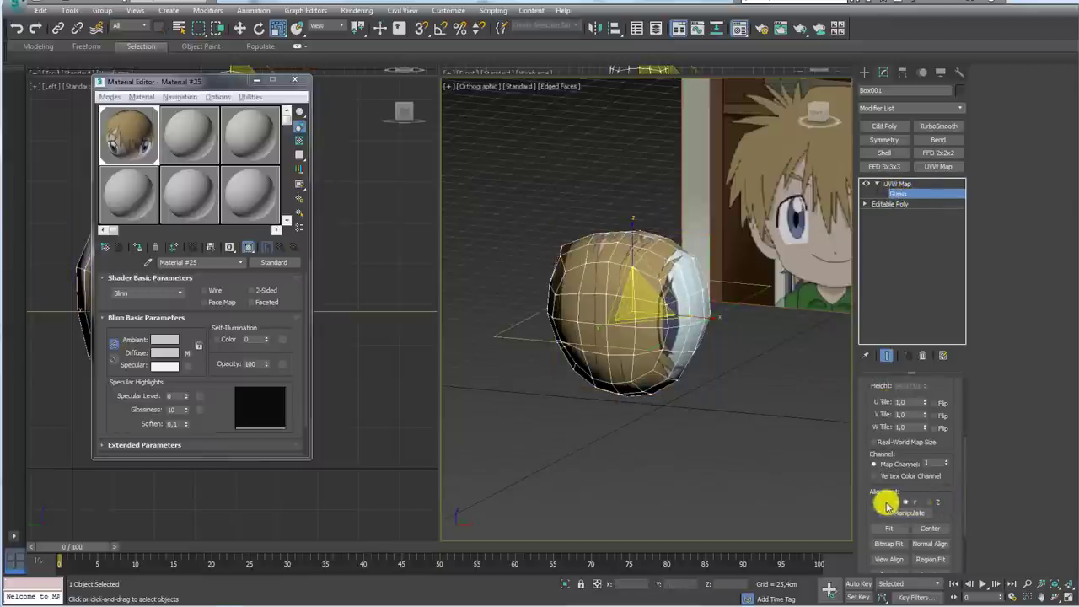
{"action": "left_click", "coordinate": [928, 502]}
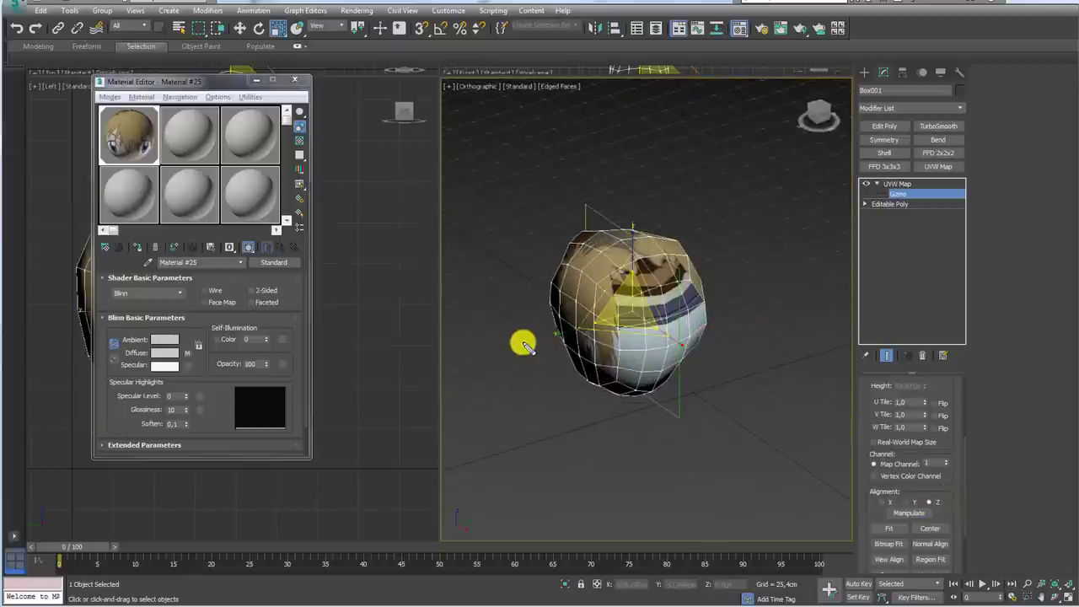
{"action": "left_click", "coordinate": [911, 192]}
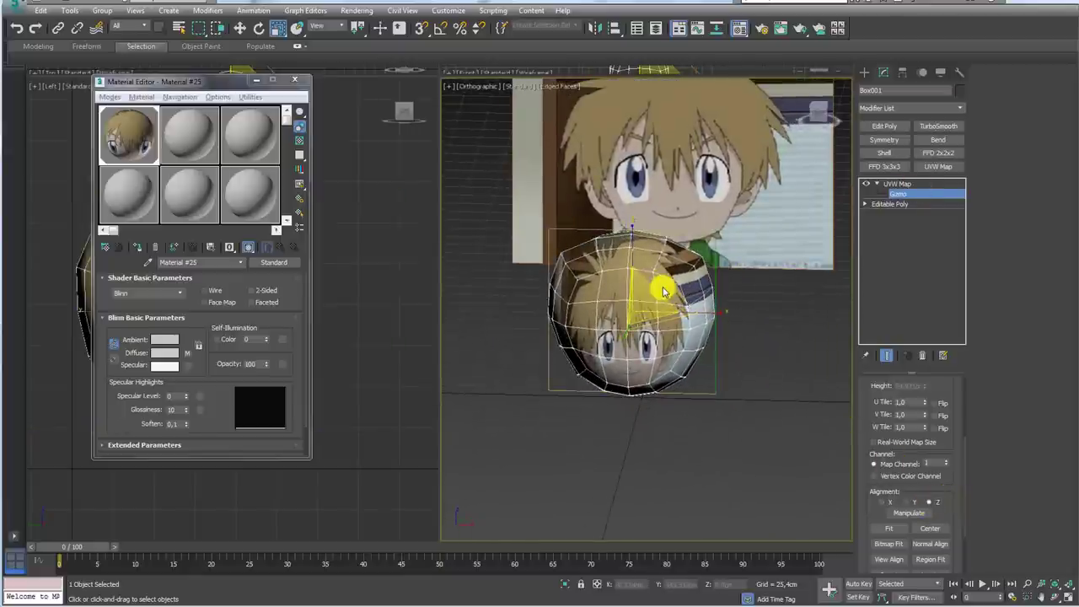
{"action": "mouse_move", "coordinate": [663, 291]}
{"action": "left_mouse_down"}
{"action": "mouse_move", "coordinate": [694, 268]}
{"action": "mouse_move", "coordinate": [646, 340]}
{"action": "left_mouse_up"}
Step: Move the UVW gizmo up so the face texture sits on the head's front
{"action": "key", "text": "w"}
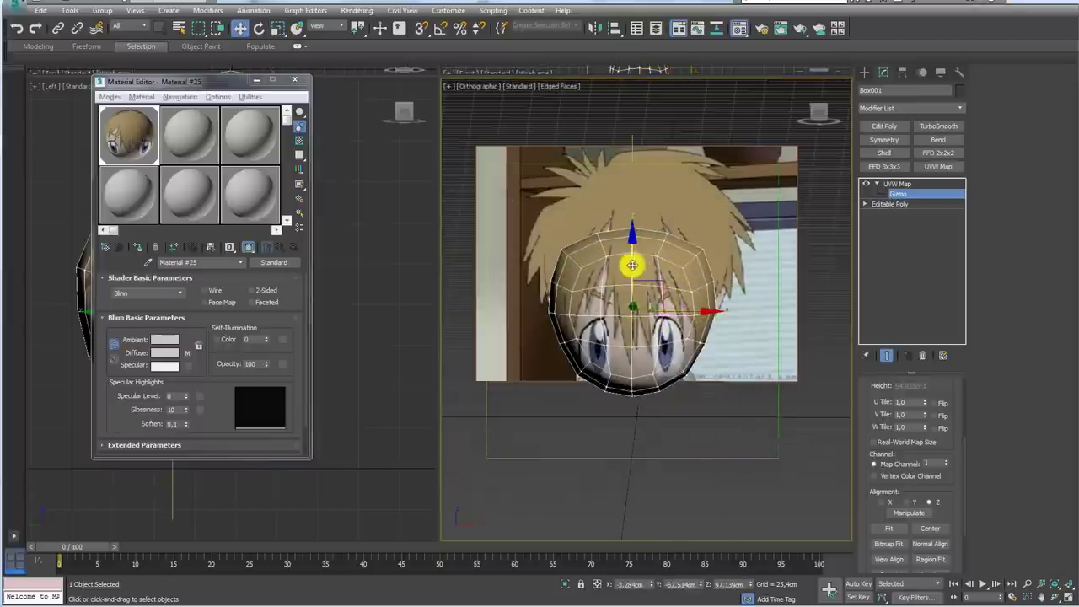
{"action": "mouse_move", "coordinate": [632, 265]}
{"action": "left_mouse_down"}
{"action": "mouse_move", "coordinate": [626, 222]}
{"action": "mouse_move", "coordinate": [661, 271]}
{"action": "left_mouse_up"}
{"action": "key", "text": "e"}
{"action": "key", "text": "r"}
{"action": "key", "text": "w"}
{"action": "middle_click_drag", "start_coordinate": [665, 344], "coordinate": [803, 284], "text": "alt"}
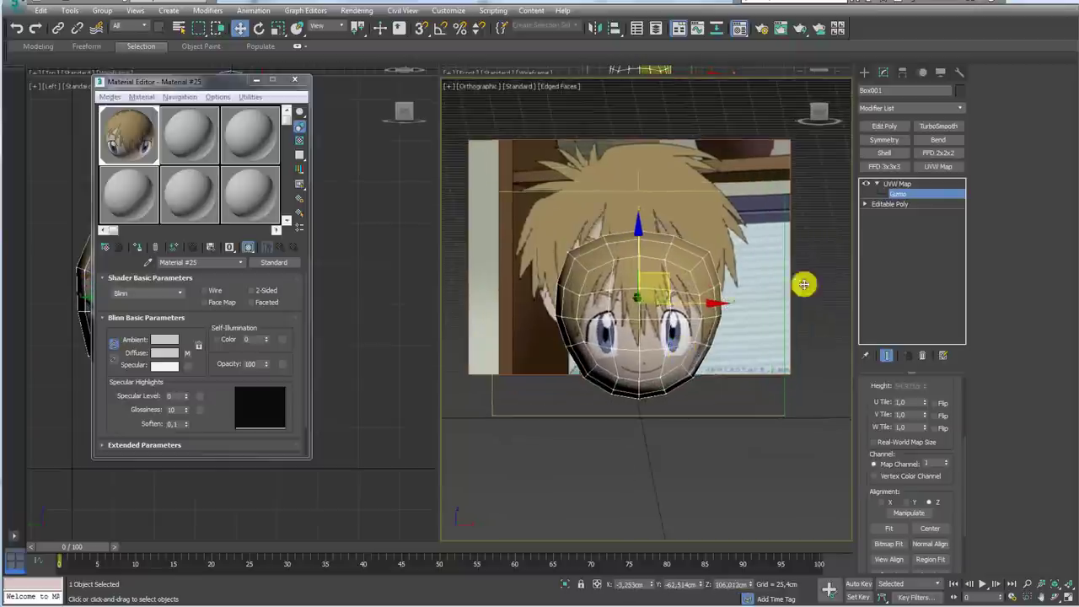
{"action": "left_click", "coordinate": [879, 185]}
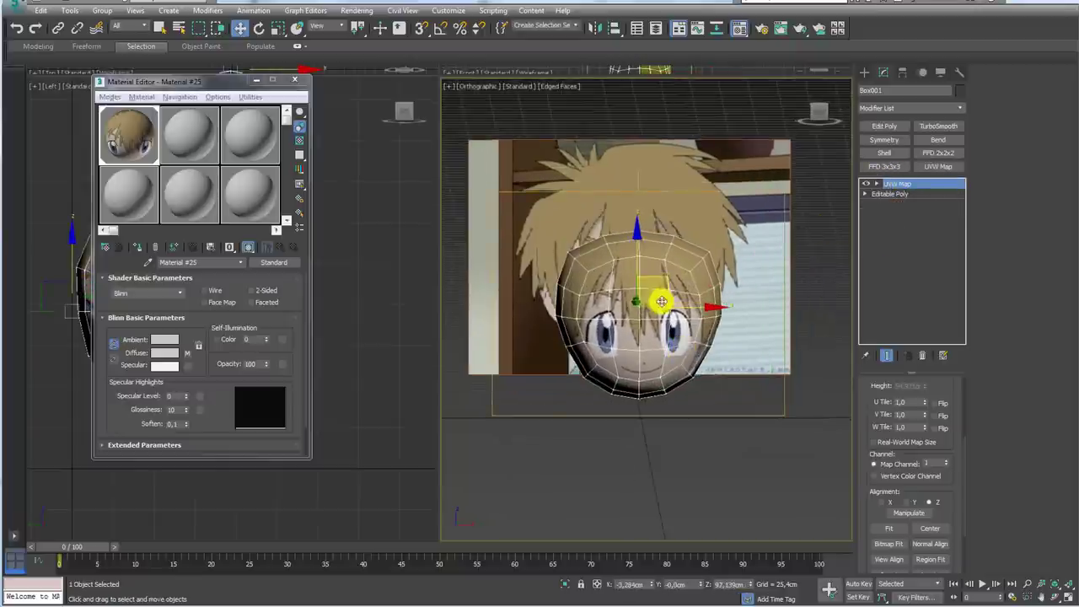
Step: In Front view, move the head beside the reference and scale the gizmo slightly larger
{"action": "key", "text": "f"}
{"action": "scroll", "coordinate": [646, 357], "scroll_direction": "up", "scroll_amount": 5}
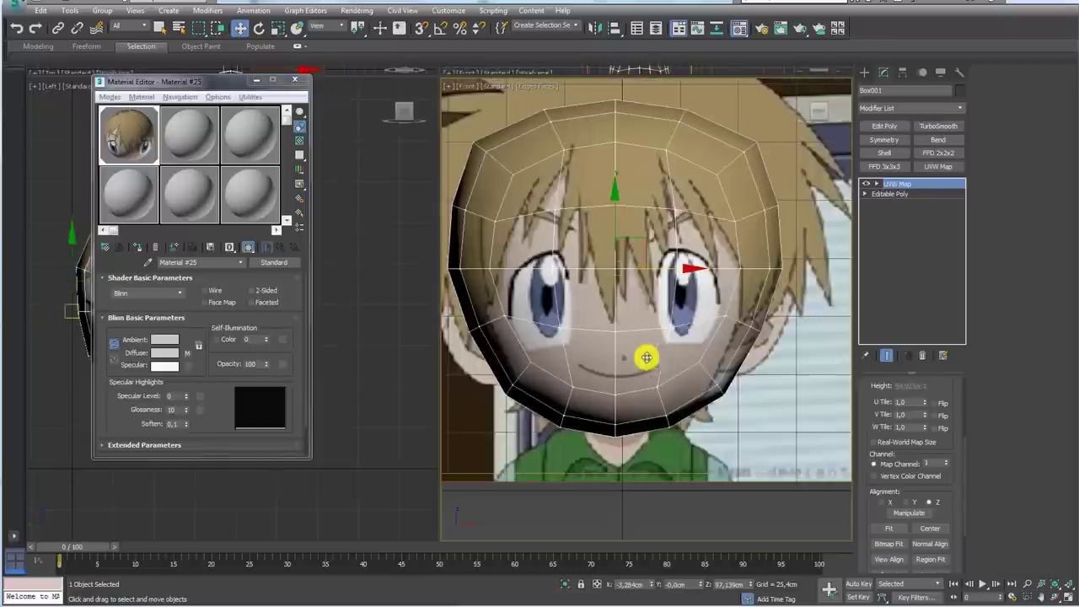
{"action": "scroll", "coordinate": [724, 326], "scroll_direction": "down", "scroll_amount": 4}
{"action": "left_click_drag", "start_coordinate": [731, 338], "coordinate": [562, 344]}
{"action": "key", "text": "z"}
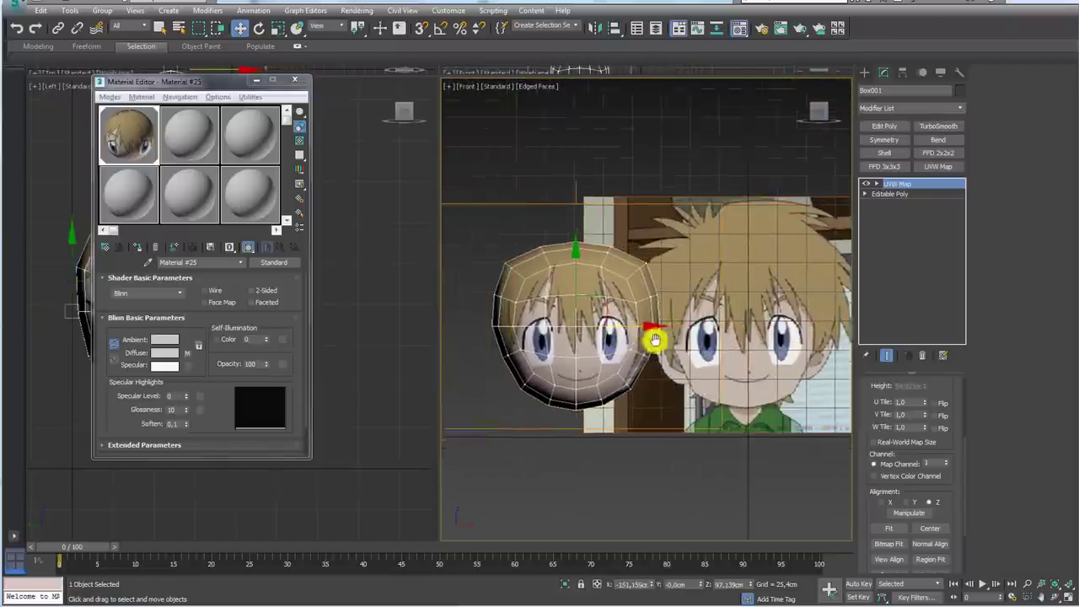
{"action": "left_click", "coordinate": [878, 184]}
{"action": "left_click", "coordinate": [896, 193]}
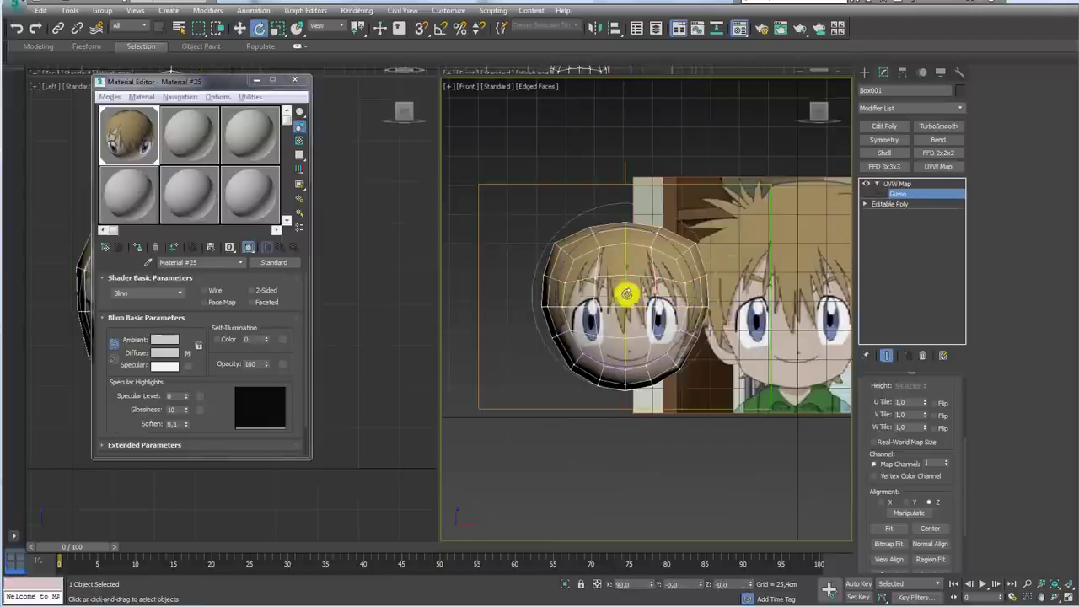
{"action": "mouse_move", "coordinate": [634, 286]}
{"action": "left_mouse_down"}
{"action": "mouse_move", "coordinate": [638, 272]}
{"action": "mouse_move", "coordinate": [635, 282]}
{"action": "left_mouse_up"}
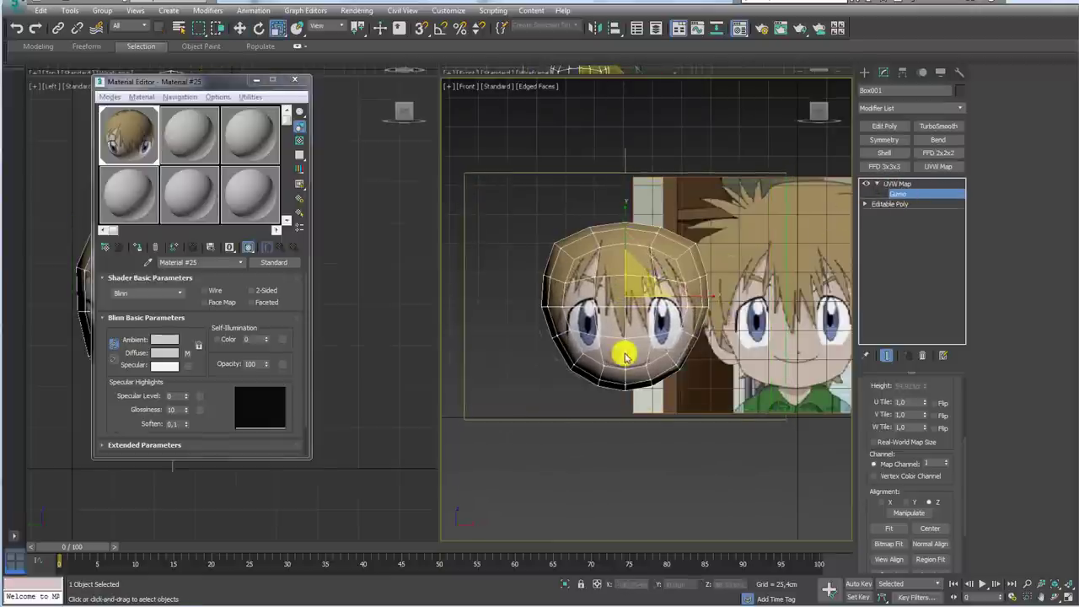
{"action": "scroll", "coordinate": [602, 330], "scroll_direction": "up", "scroll_amount": 2}
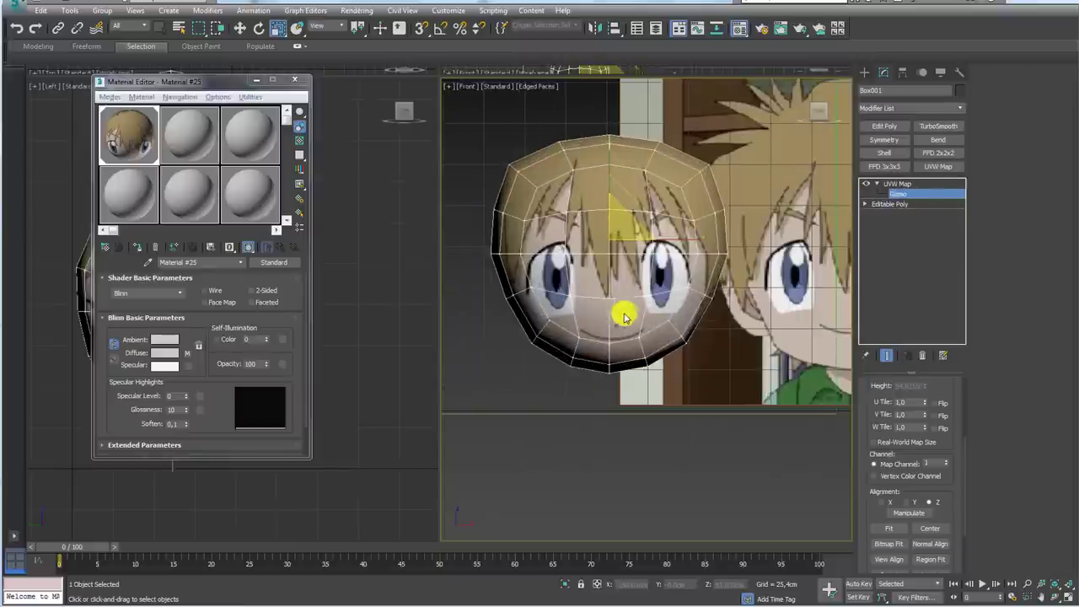
{"action": "middle_click_drag", "start_coordinate": [705, 326], "coordinate": [607, 358]}
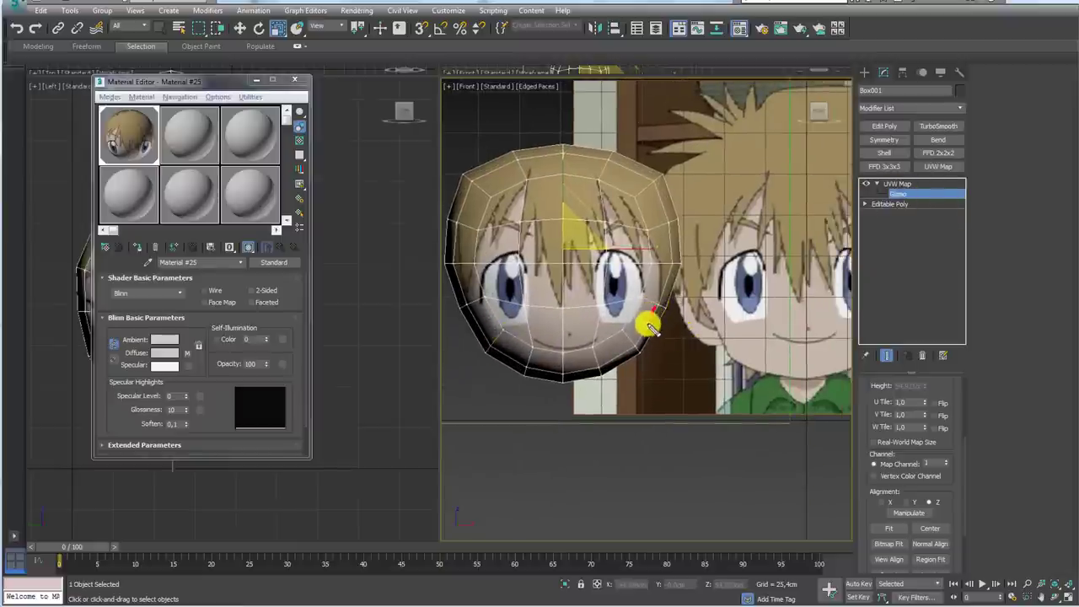
{"action": "left_click_drag", "start_coordinate": [623, 354], "coordinate": [502, 360]}
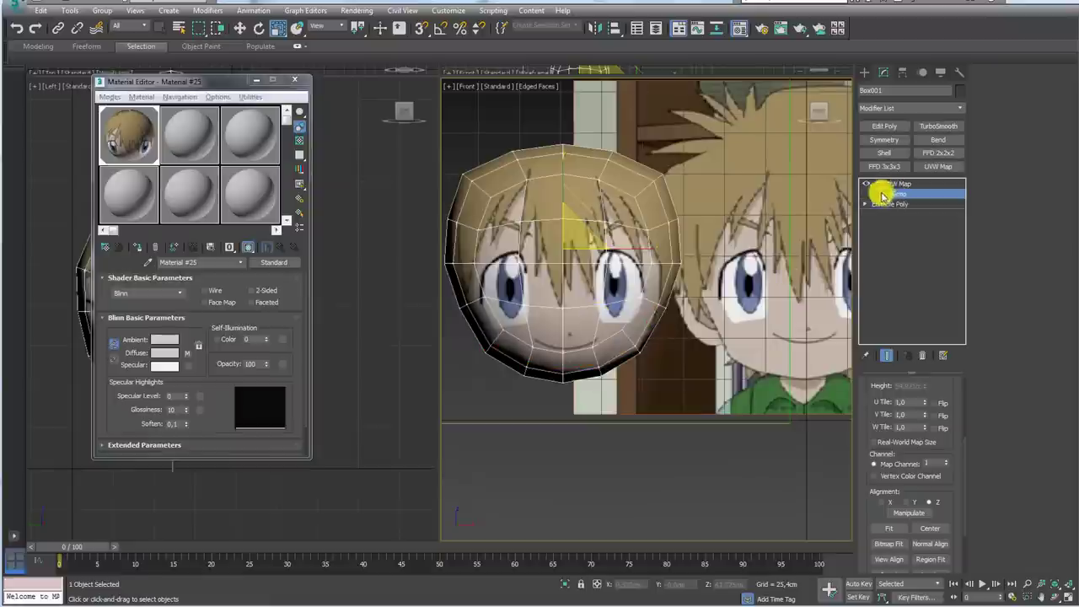
{"action": "left_click", "coordinate": [866, 205]}
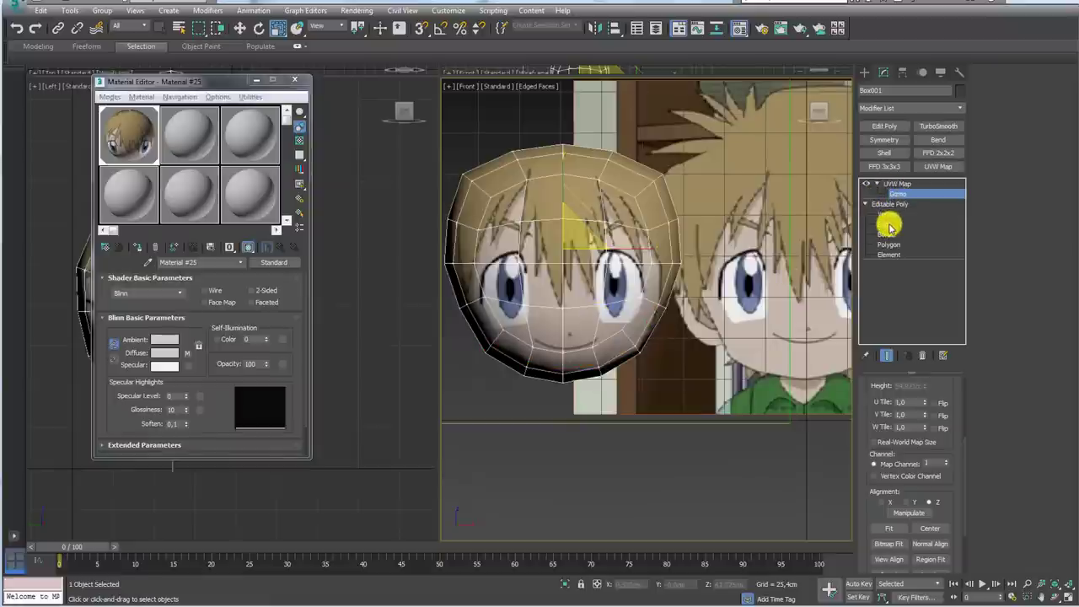
Step: At Edge level with Show End Result on, select the mouth edges and nudge them down
{"action": "left_click", "coordinate": [888, 225]}
{"action": "middle_click_drag", "start_coordinate": [621, 325], "coordinate": [665, 303]}
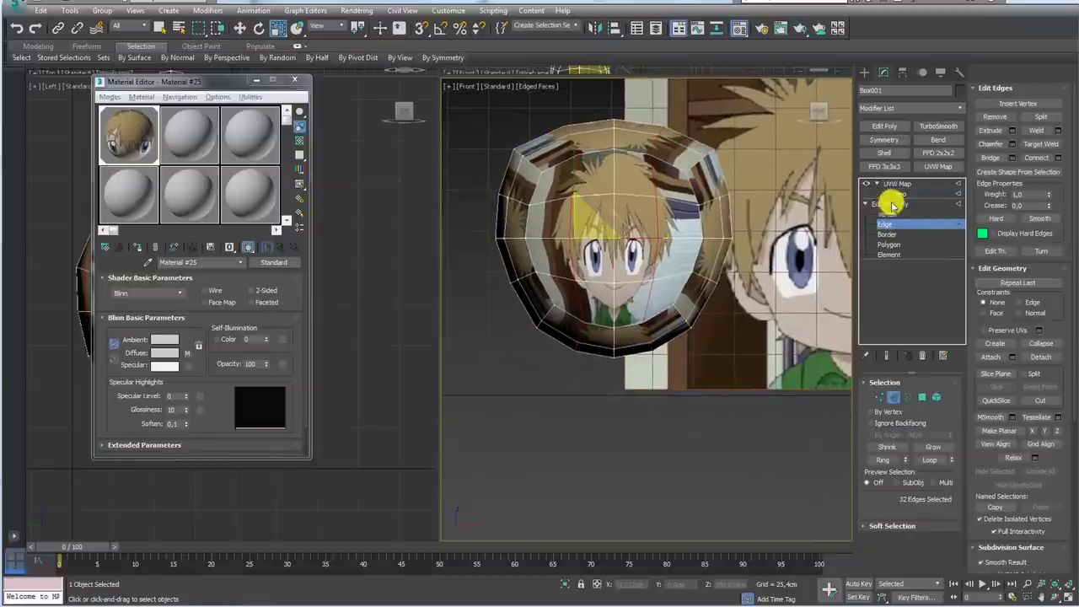
{"action": "left_click", "coordinate": [886, 357]}
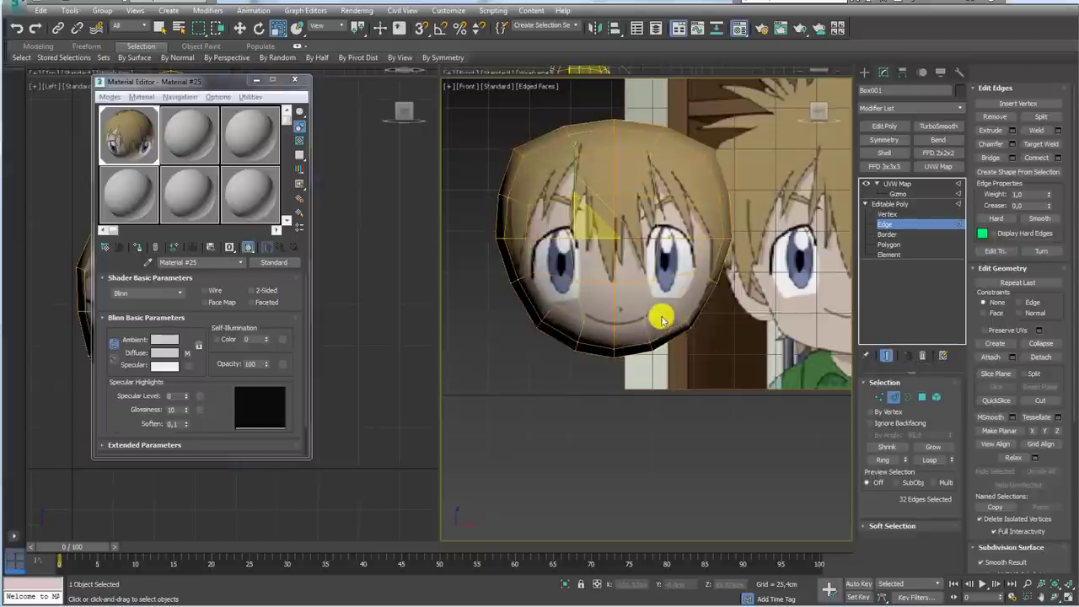
{"action": "left_click", "coordinate": [662, 319]}
{"action": "scroll", "coordinate": [665, 310], "scroll_direction": "up", "scroll_amount": 2}
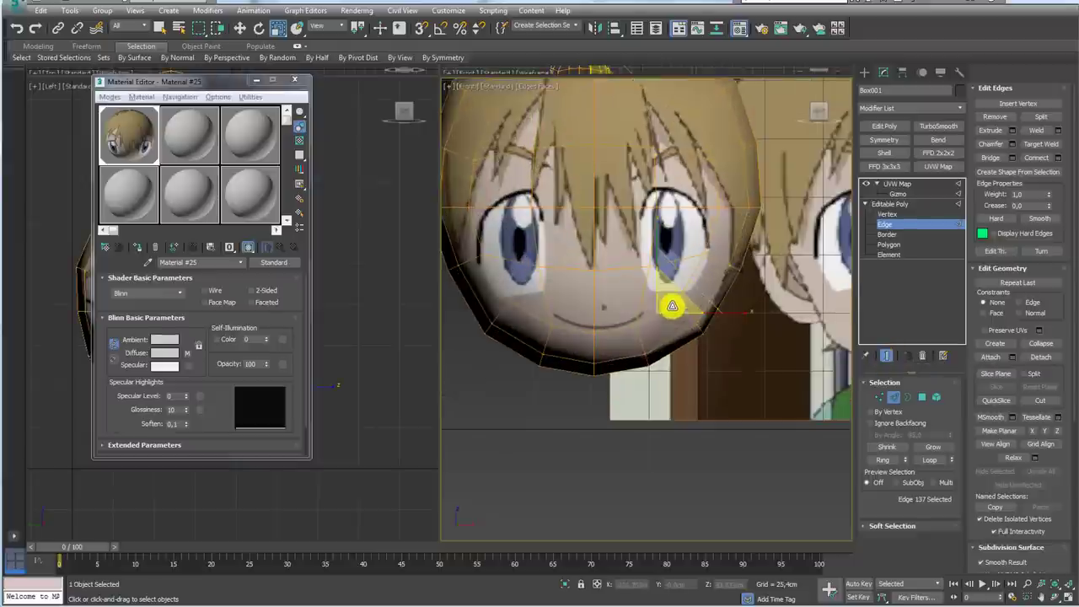
{"action": "left_click", "coordinate": [539, 317]}
{"action": "key", "text": "w"}
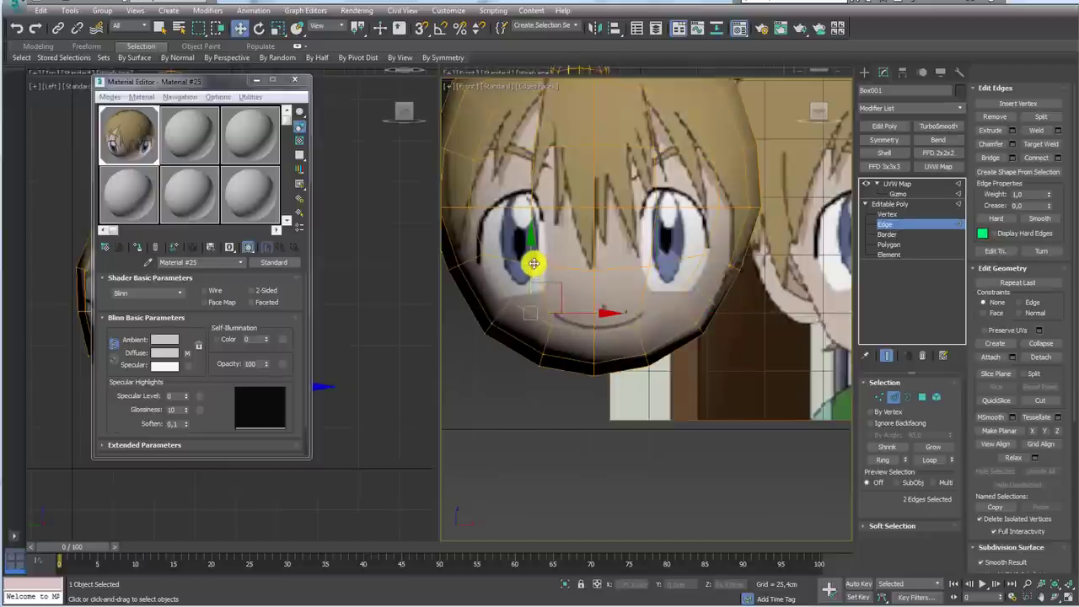
{"action": "left_click_drag", "start_coordinate": [533, 264], "coordinate": [535, 269]}
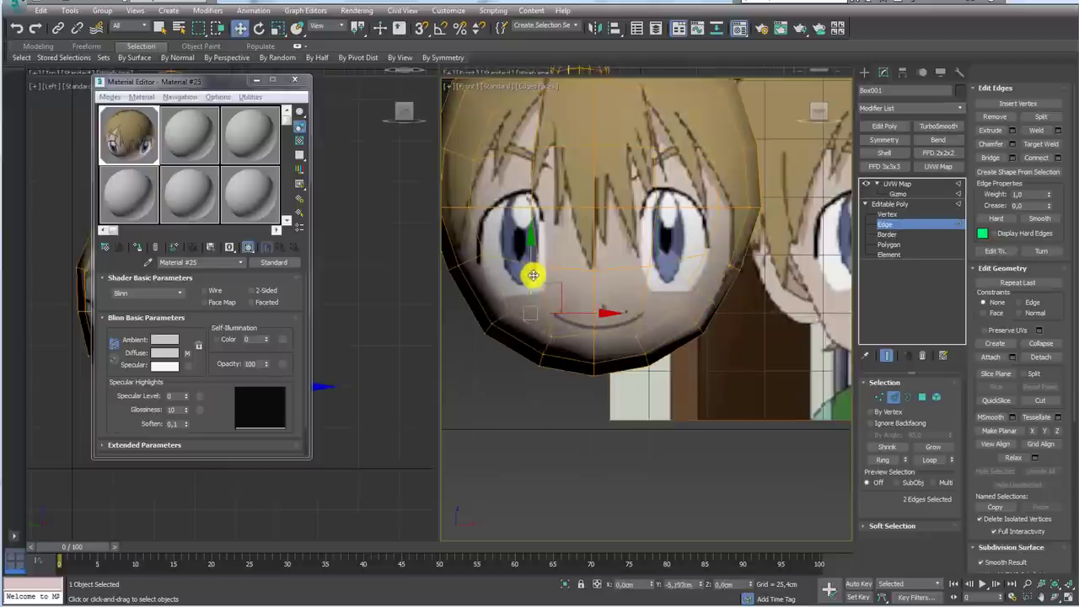
Step: Lower more mouth edges to follow the textured smile, then orbit to check
{"action": "left_click", "coordinate": [605, 332], "text": "ctrl"}
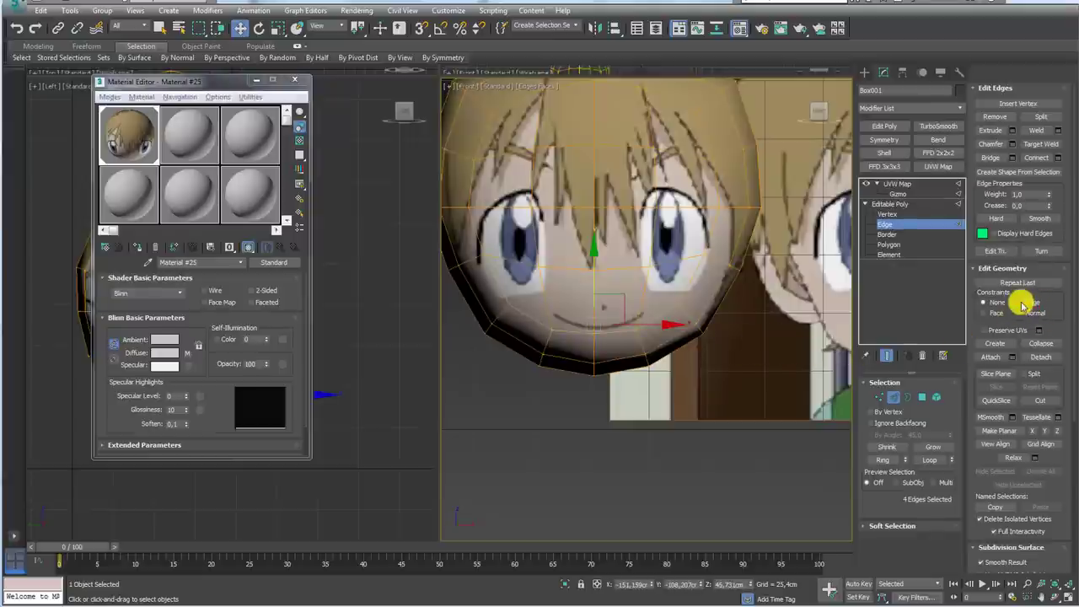
{"action": "left_click_drag", "start_coordinate": [591, 276], "coordinate": [591, 287]}
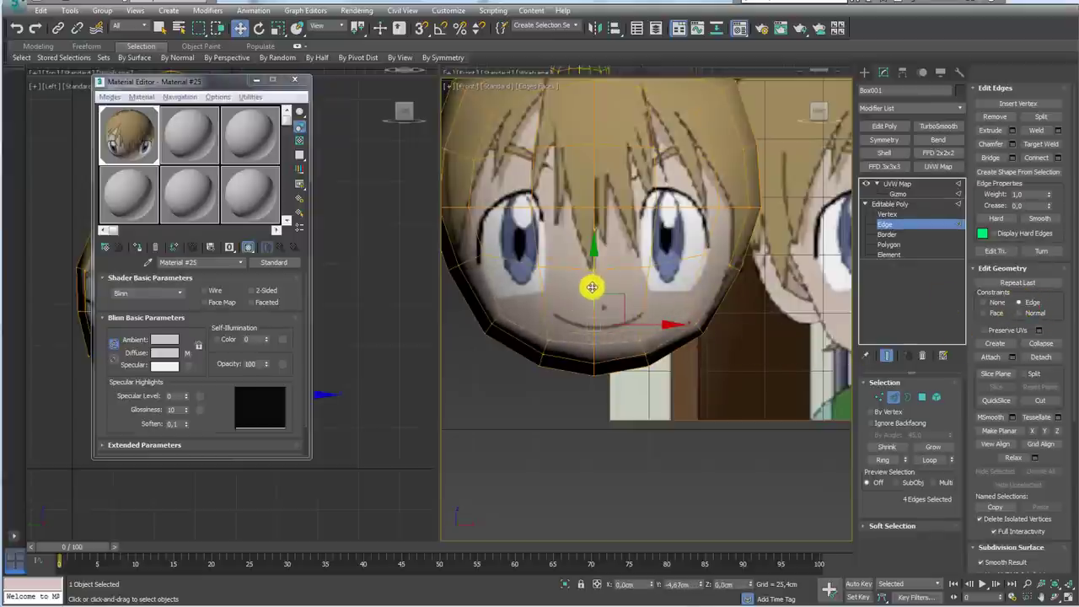
{"action": "mouse_move", "coordinate": [732, 369]}
{"action": "middle_mouse_down", "text": "alt"}
{"action": "mouse_move", "coordinate": [652, 361]}
{"action": "mouse_move", "coordinate": [567, 274]}
{"action": "mouse_move", "coordinate": [592, 279]}
{"action": "mouse_move", "coordinate": [515, 267]}
{"action": "middle_mouse_up", "text": "alt"}
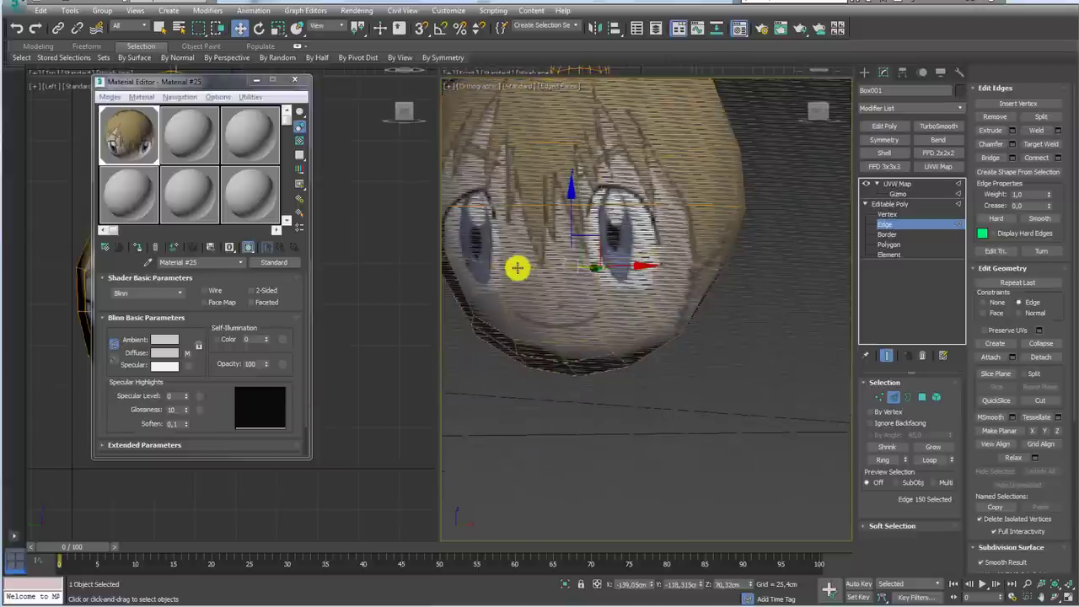
{"action": "left_click", "coordinate": [540, 231]}
{"action": "scroll", "coordinate": [597, 295], "scroll_direction": "down", "scroll_amount": 3}
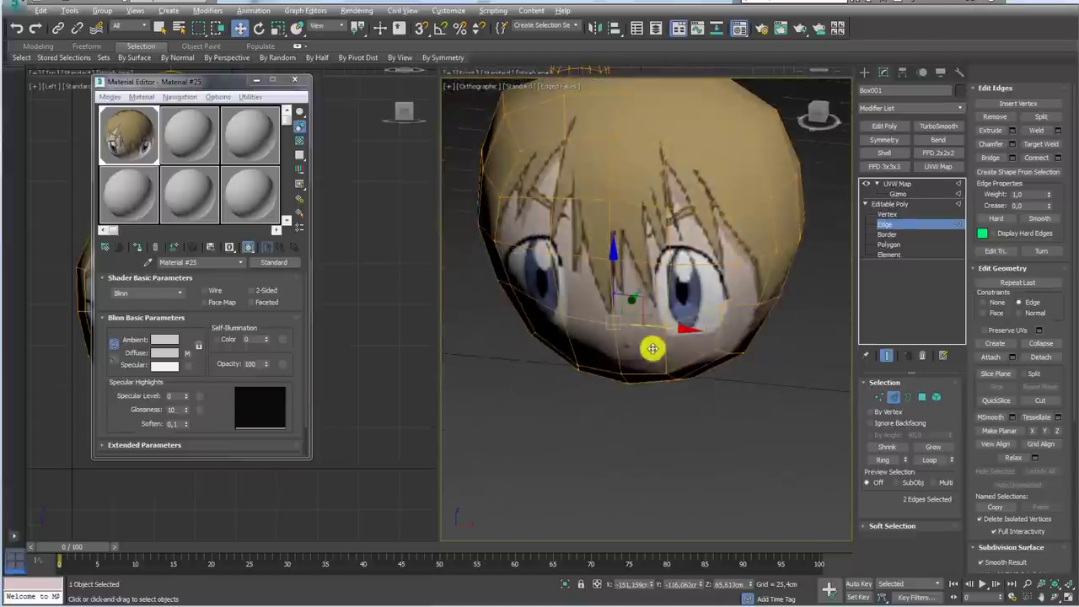
{"action": "middle_click_drag", "start_coordinate": [649, 349], "coordinate": [654, 335], "text": "alt"}
{"action": "key", "text": "p"}
{"action": "scroll", "coordinate": [638, 354], "scroll_direction": "down", "scroll_amount": 3}
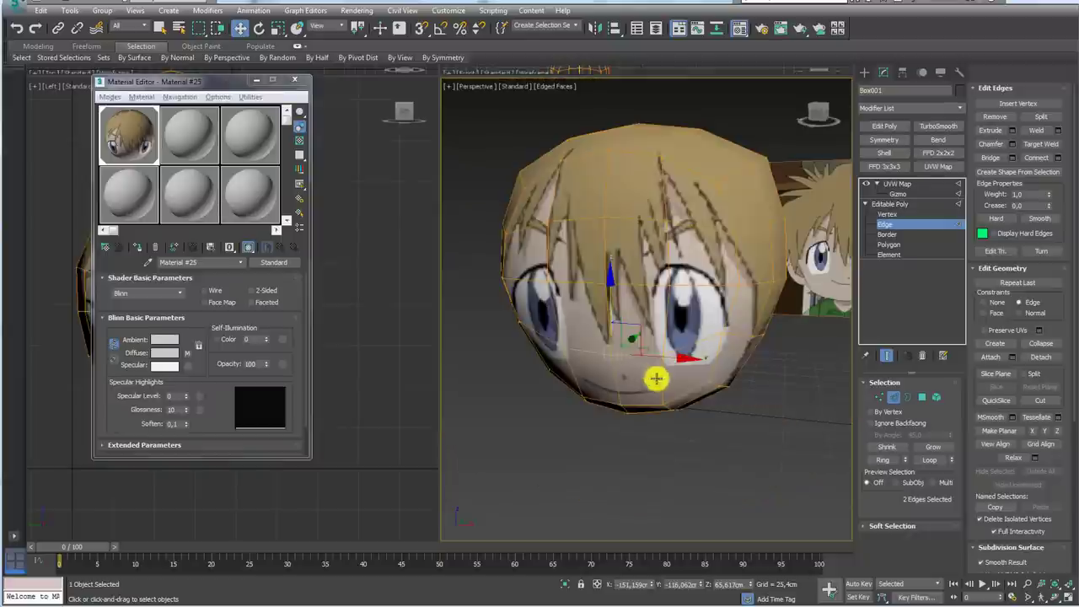
{"action": "mouse_move", "coordinate": [655, 378]}
{"action": "middle_mouse_down", "text": "alt"}
{"action": "mouse_move", "coordinate": [686, 349]}
{"action": "mouse_move", "coordinate": [617, 316]}
{"action": "middle_mouse_up", "text": "alt"}
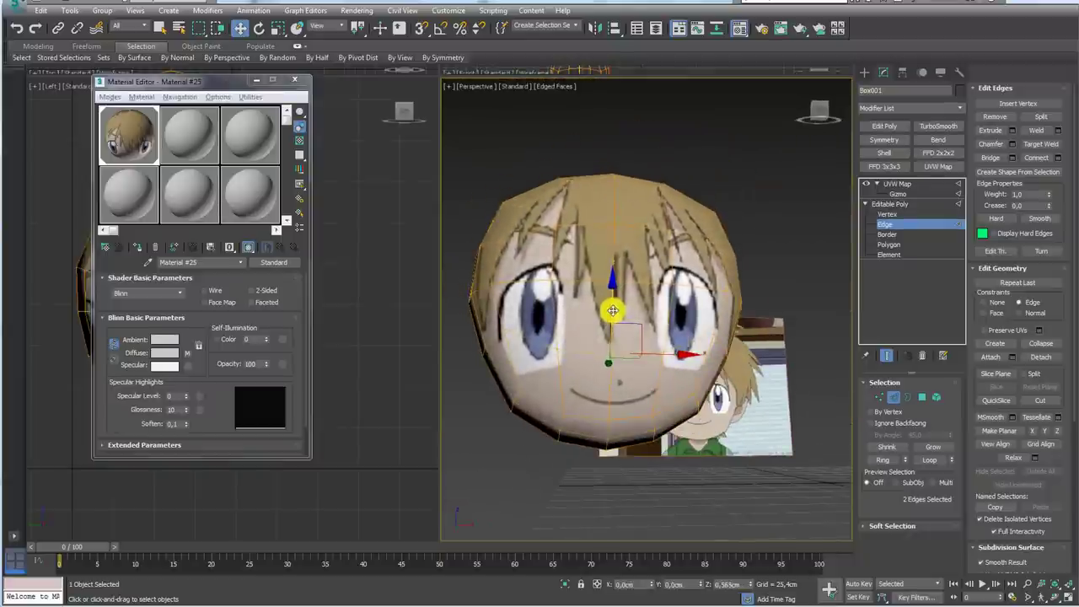
Step: At Vertex level, select cheek and eye-area vertices on the head
{"action": "left_click", "coordinate": [879, 396]}
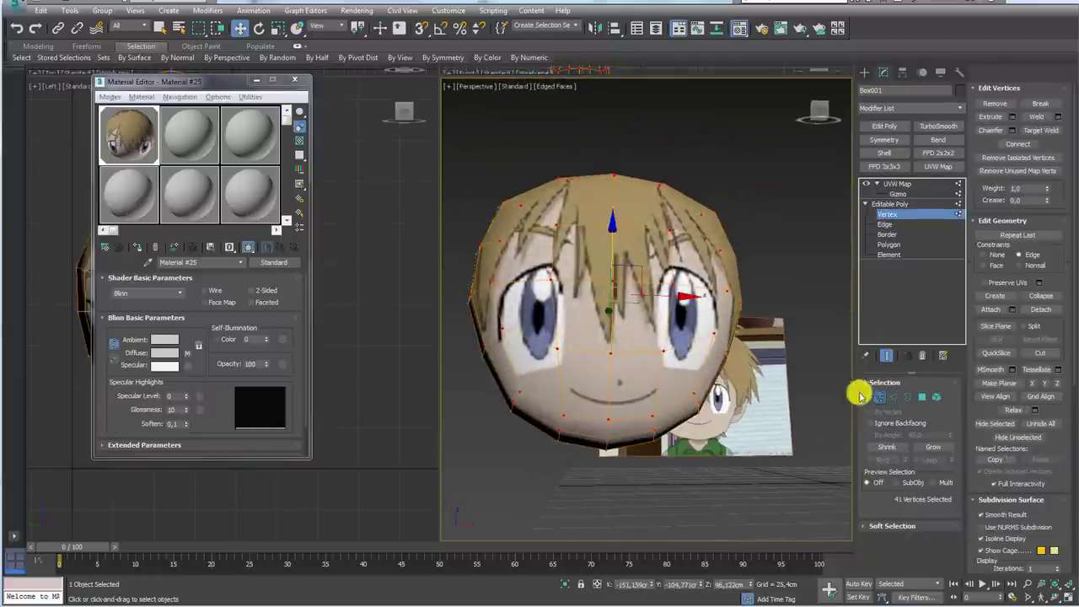
{"action": "left_click", "coordinate": [712, 333]}
{"action": "left_click", "coordinate": [502, 329], "text": "ctrl"}
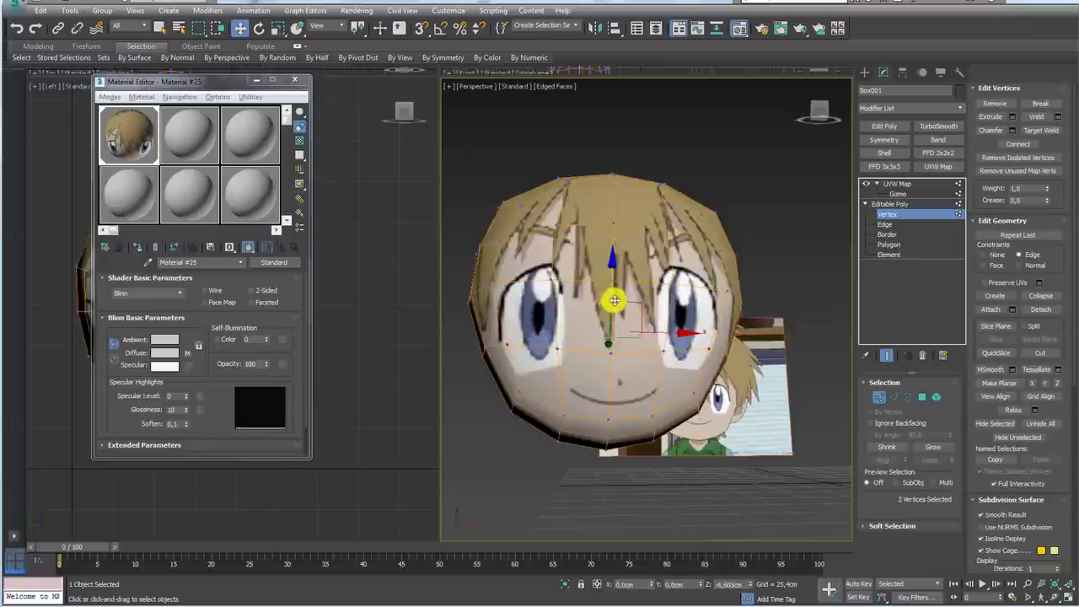
{"action": "mouse_move", "coordinate": [615, 300]}
{"action": "middle_mouse_down", "text": "alt"}
{"action": "mouse_move", "coordinate": [725, 349]}
{"action": "mouse_move", "coordinate": [747, 385]}
{"action": "middle_mouse_up", "text": "alt"}
{"action": "left_click", "coordinate": [521, 381]}
{"action": "mouse_move", "coordinate": [520, 380]}
{"action": "middle_mouse_down", "text": "alt"}
{"action": "mouse_move", "coordinate": [694, 380]}
{"action": "mouse_move", "coordinate": [612, 381]}
{"action": "middle_mouse_up", "text": "alt"}
{"action": "scroll", "coordinate": [612, 381], "scroll_direction": "up", "scroll_amount": 5}
{"action": "left_click", "coordinate": [615, 405], "text": "ctrl"}
{"action": "scroll", "coordinate": [614, 405], "scroll_direction": "down", "scroll_amount": 5}
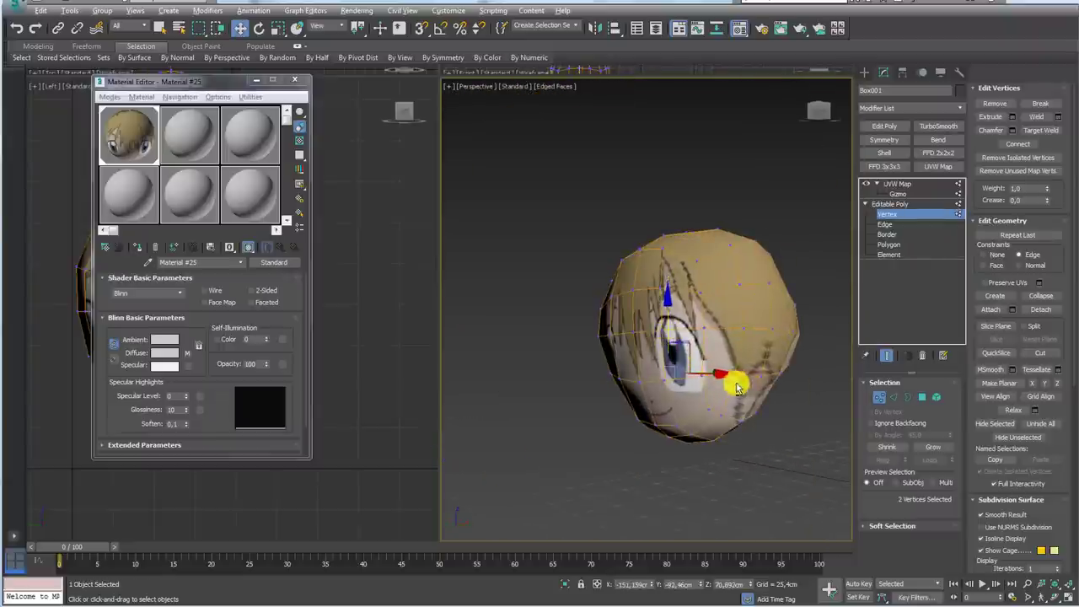
{"action": "mouse_move", "coordinate": [736, 386]}
{"action": "middle_mouse_down", "text": "alt"}
{"action": "mouse_move", "coordinate": [624, 345]}
{"action": "mouse_move", "coordinate": [687, 364]}
{"action": "mouse_move", "coordinate": [611, 371]}
{"action": "mouse_move", "coordinate": [662, 345]}
{"action": "mouse_move", "coordinate": [705, 373]}
{"action": "mouse_move", "coordinate": [686, 379]}
{"action": "mouse_move", "coordinate": [689, 364]}
{"action": "mouse_move", "coordinate": [722, 357]}
{"action": "mouse_move", "coordinate": [658, 349]}
{"action": "mouse_move", "coordinate": [646, 299]}
{"action": "mouse_move", "coordinate": [721, 334]}
{"action": "mouse_move", "coordinate": [626, 374]}
{"action": "middle_mouse_up", "text": "alt"}
Step: Select jaw vertices in Left view, then chin vertices back in shaded Perspective
{"action": "key", "text": "l"}
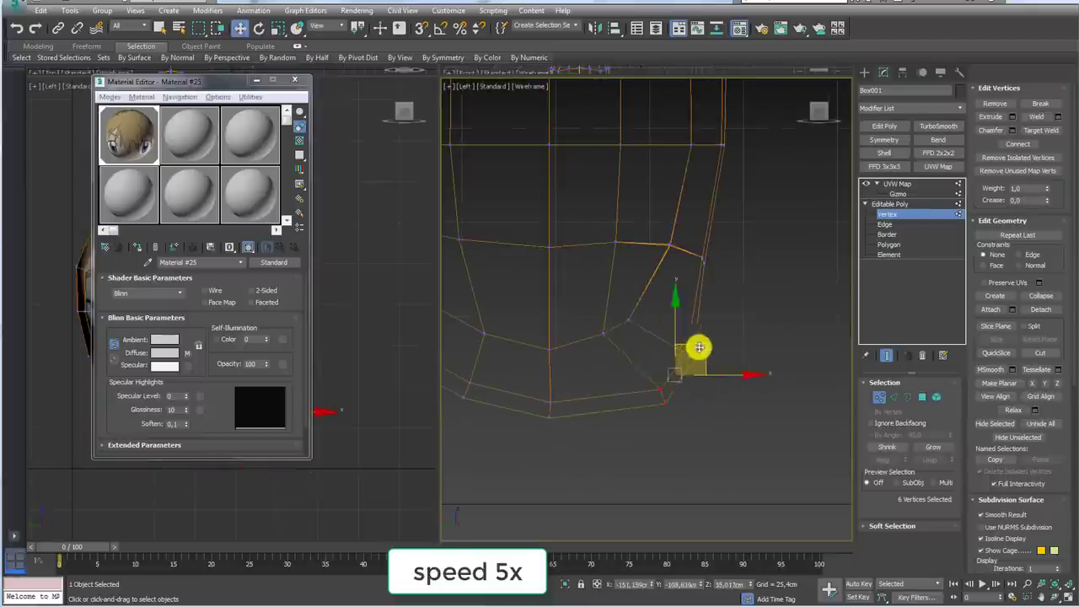
{"action": "left_click_drag", "start_coordinate": [588, 448], "coordinate": [587, 448], "text": "ctrl"}
{"action": "scroll", "coordinate": [542, 366], "scroll_direction": "down", "scroll_amount": 3}
{"action": "key", "text": "p"}
{"action": "mouse_move", "coordinate": [680, 329]}
{"action": "middle_mouse_down", "text": "alt"}
{"action": "mouse_move", "coordinate": [644, 428]}
{"action": "mouse_move", "coordinate": [646, 361]}
{"action": "middle_mouse_up", "text": "alt"}
{"action": "key", "text": "F3"}
{"action": "left_click", "coordinate": [616, 320]}
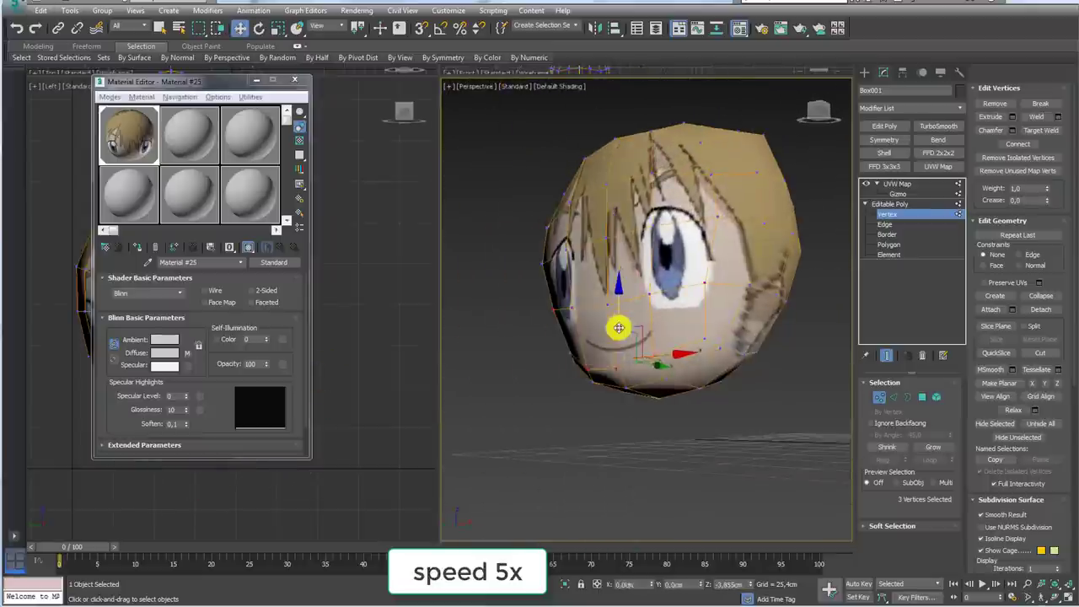
{"action": "scroll", "coordinate": [684, 309], "scroll_direction": "down", "scroll_amount": 3}
Step: Leave vertex editing and frame the head and reference picture in Front view
{"action": "key", "text": "1"}
{"action": "scroll", "coordinate": [612, 386], "scroll_direction": "up", "scroll_amount": 4}
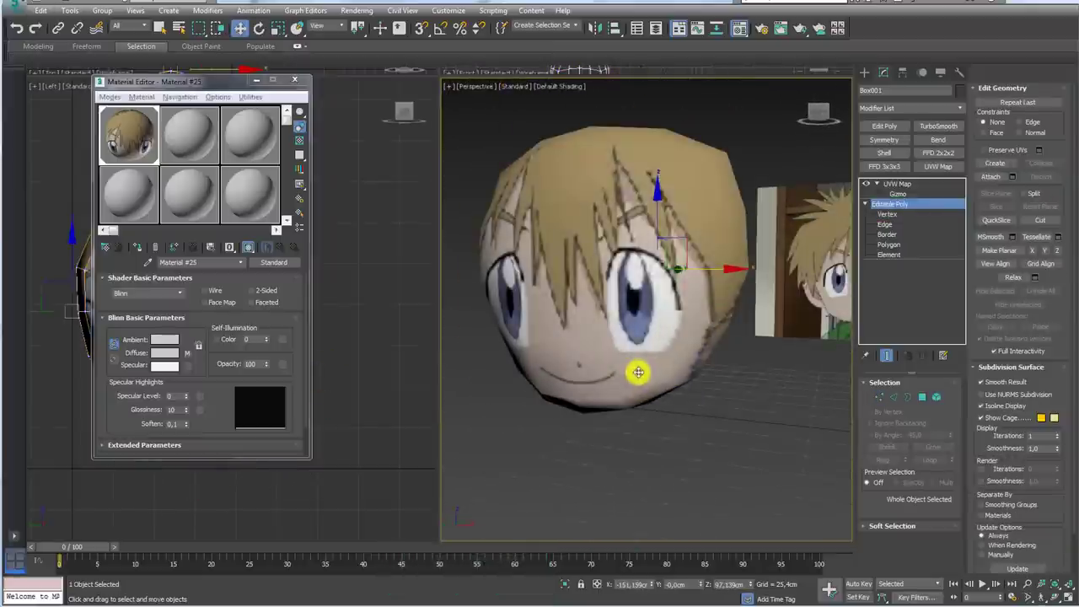
{"action": "scroll", "coordinate": [635, 376], "scroll_direction": "down", "scroll_amount": 3}
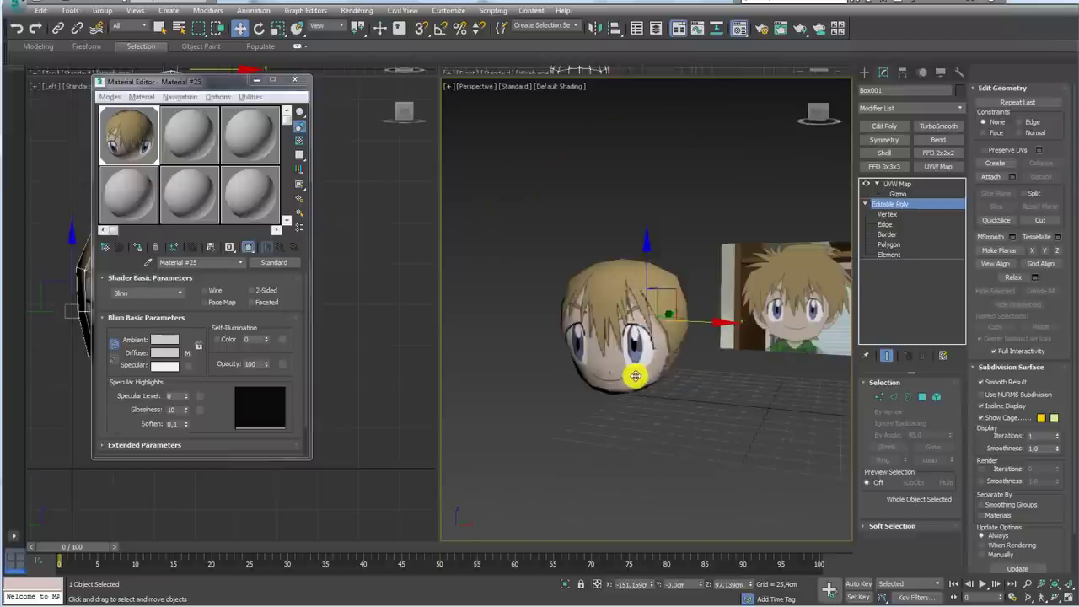
{"action": "key", "text": "f"}
{"action": "scroll", "coordinate": [671, 362], "scroll_direction": "down", "scroll_amount": 4}
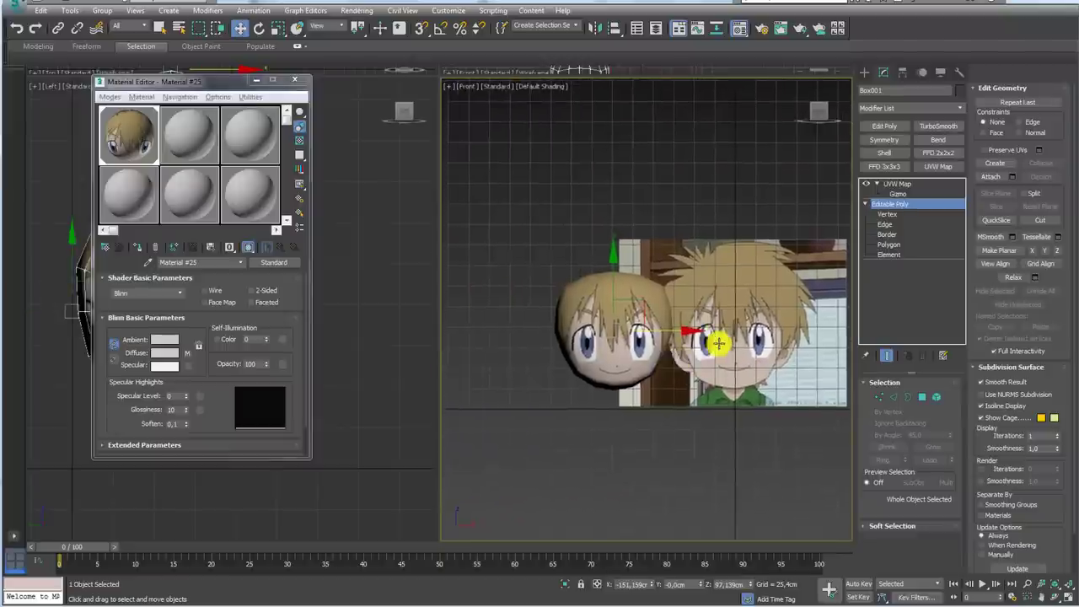
{"action": "scroll", "coordinate": [712, 362], "scroll_direction": "up", "scroll_amount": 3}
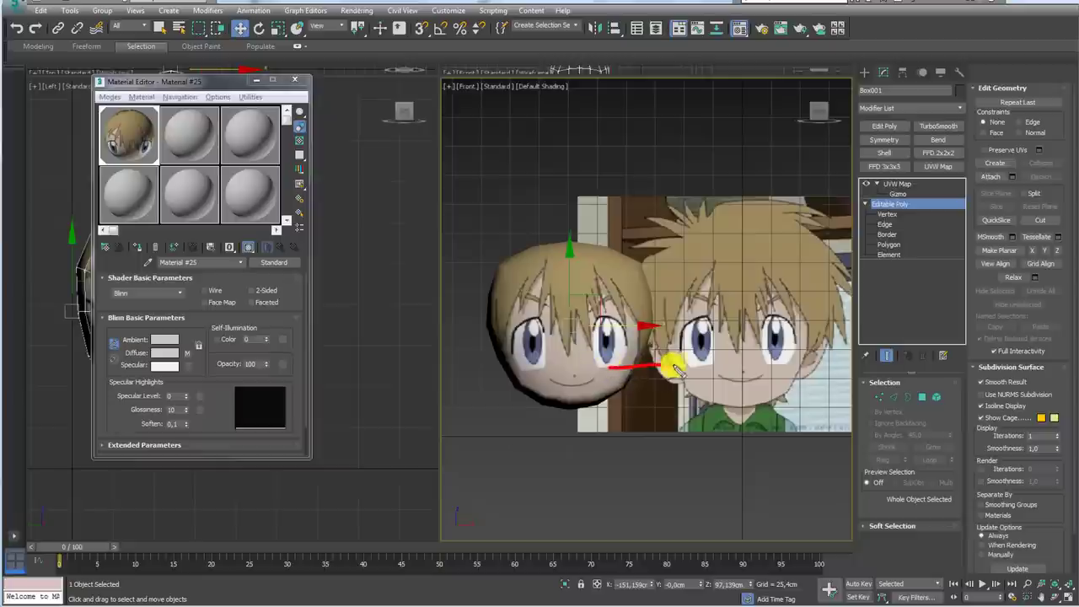
Step: Sketch eye, mouth and chin level lines across head and reference, then clear them
{"action": "left_click_drag", "start_coordinate": [607, 319], "coordinate": [715, 317]}
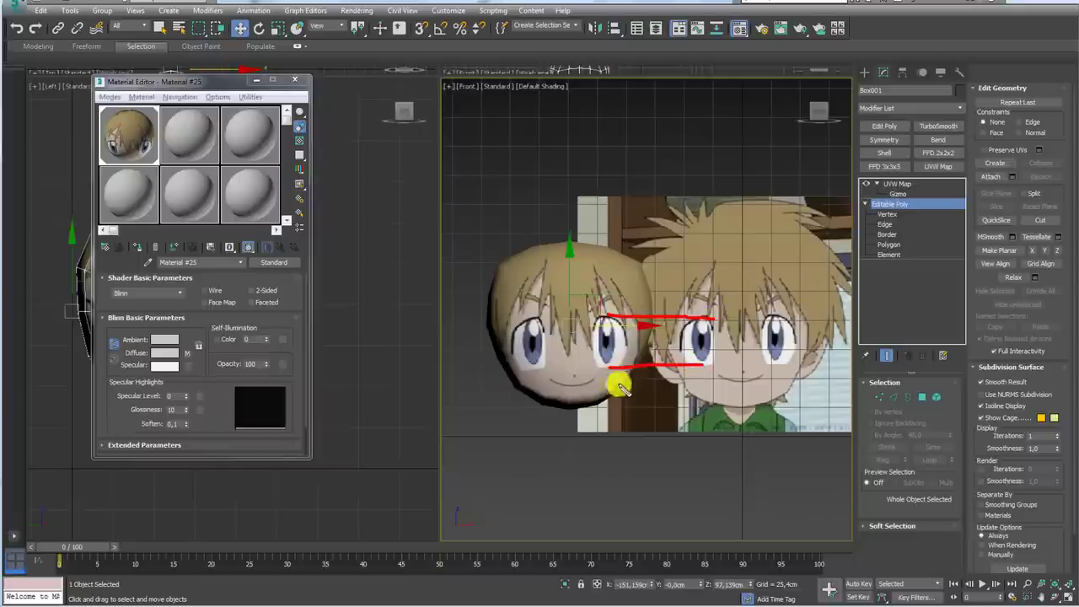
{"action": "left_click_drag", "start_coordinate": [578, 384], "coordinate": [732, 387]}
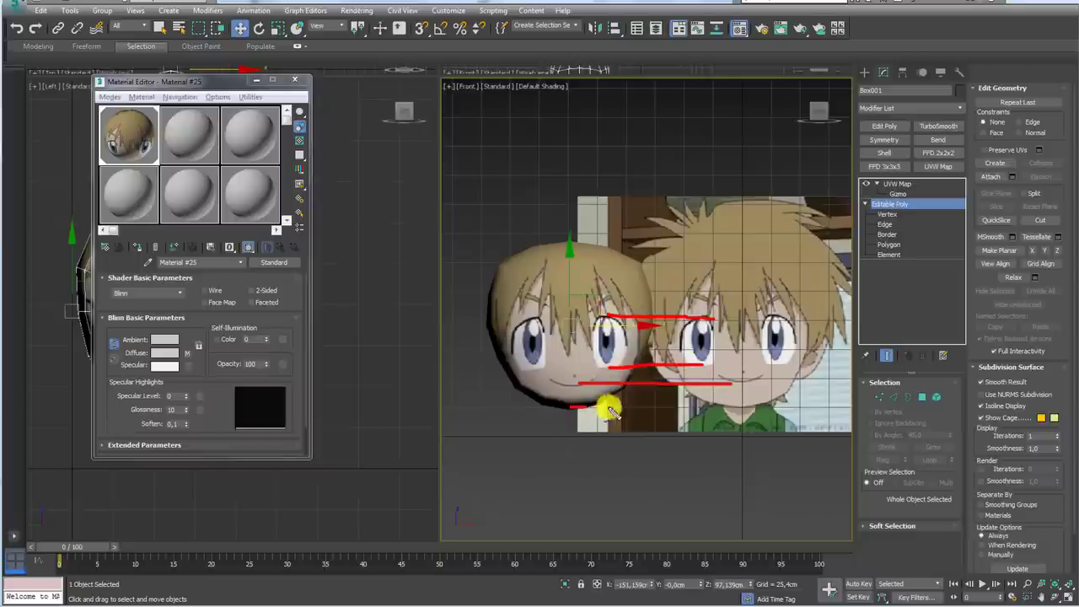
{"action": "left_click_drag", "start_coordinate": [570, 407], "coordinate": [739, 407]}
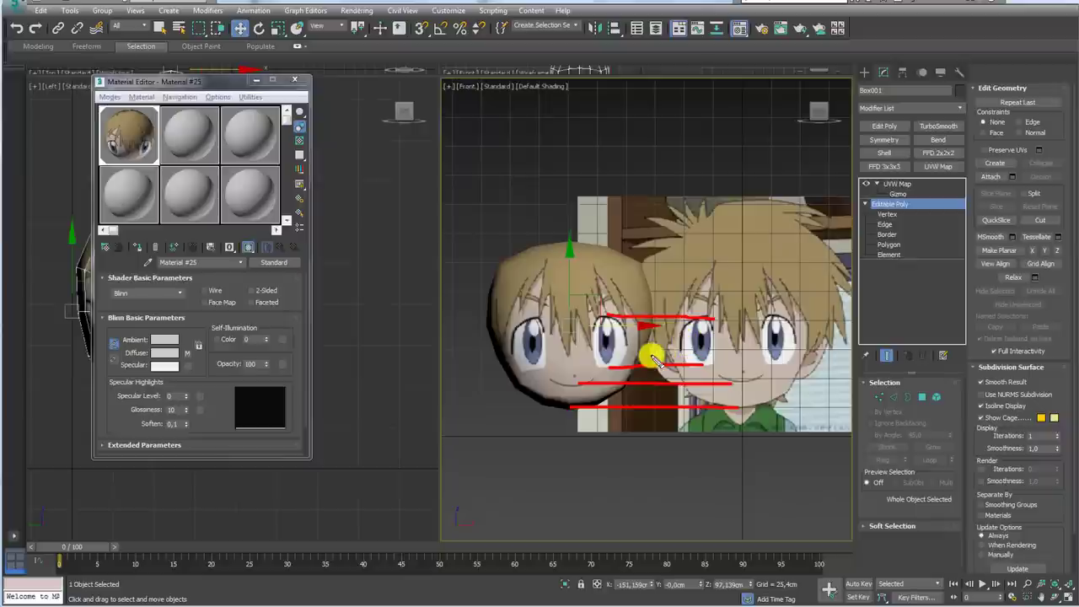
{"action": "key", "text": "Escape"}
Step: Reframe the front view and open the reference images folder in Explorer
{"action": "middle_click_drag", "start_coordinate": [553, 371], "coordinate": [605, 362]}
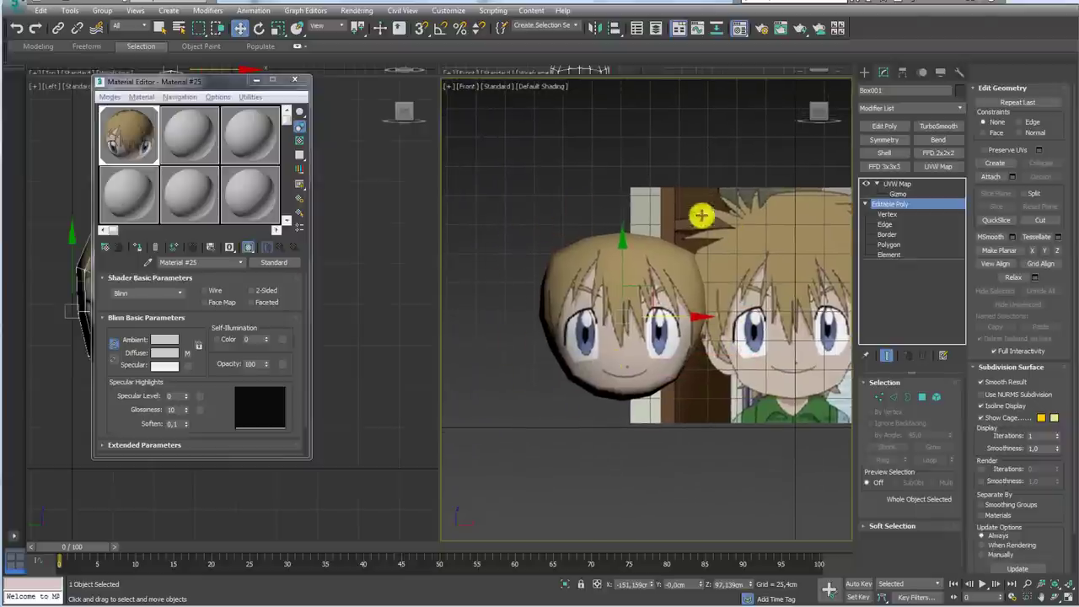
{"action": "middle_click_drag", "start_coordinate": [744, 380], "coordinate": [687, 380]}
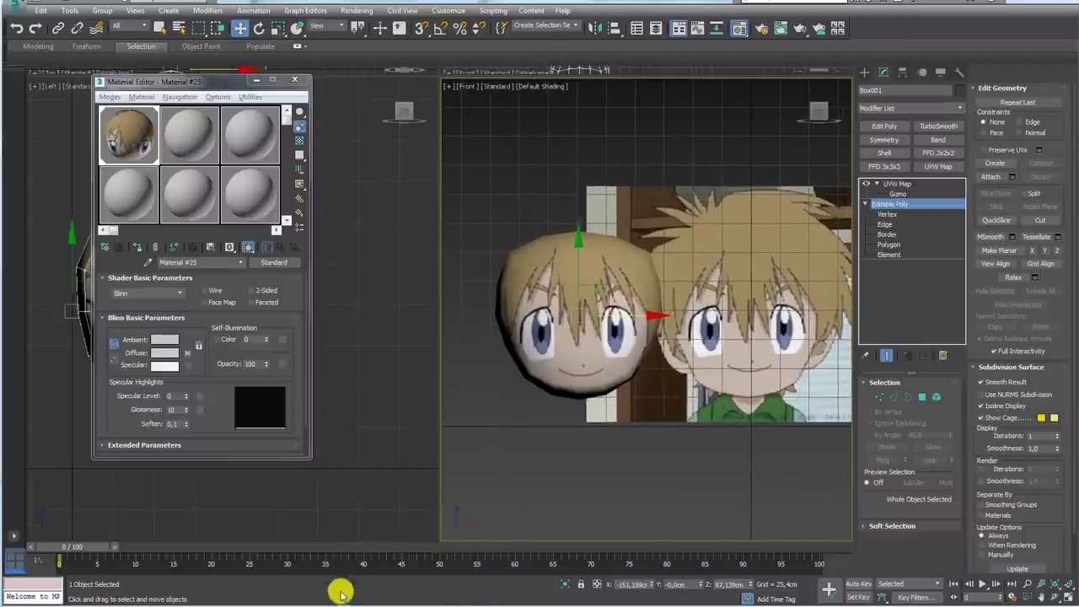
{"action": "left_click", "coordinate": [73, 598]}
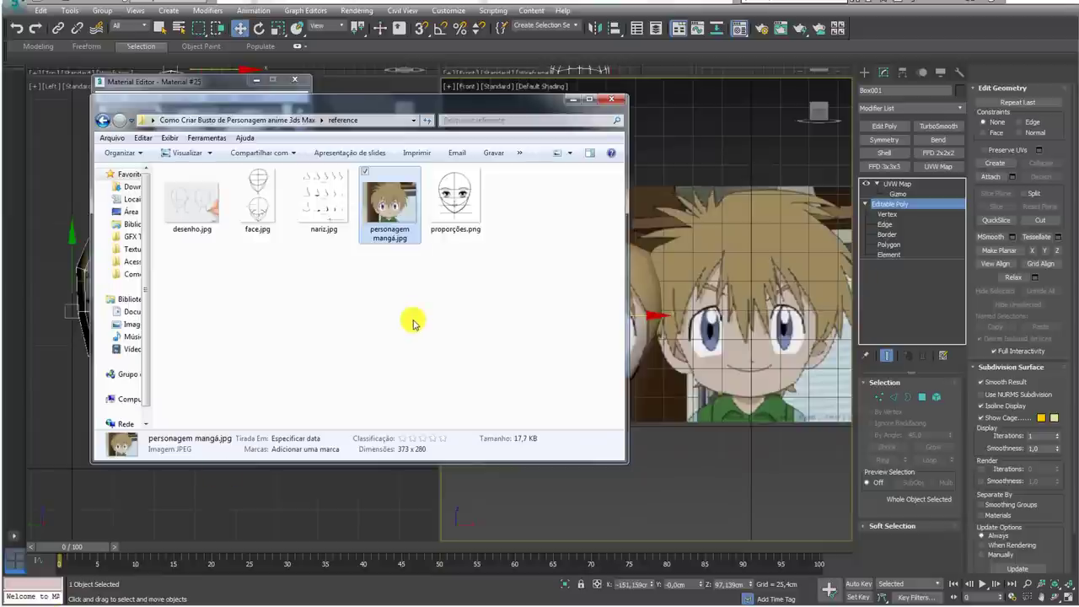
Step: Go up from the reference folder into texturas and open face.psd in Photoshop
{"action": "left_click", "coordinate": [264, 121]}
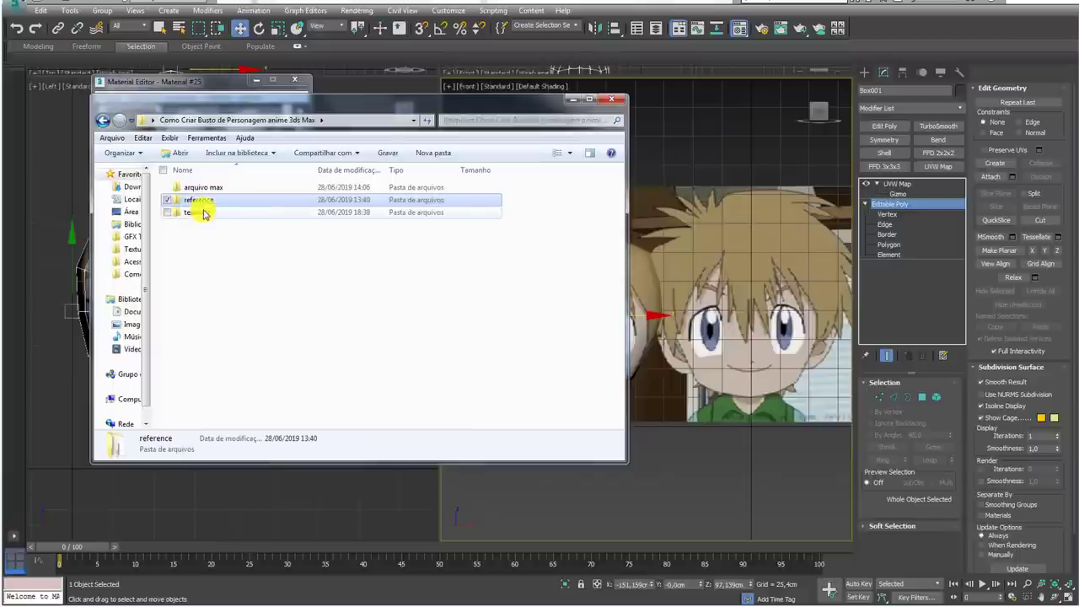
{"action": "double_click", "coordinate": [199, 212]}
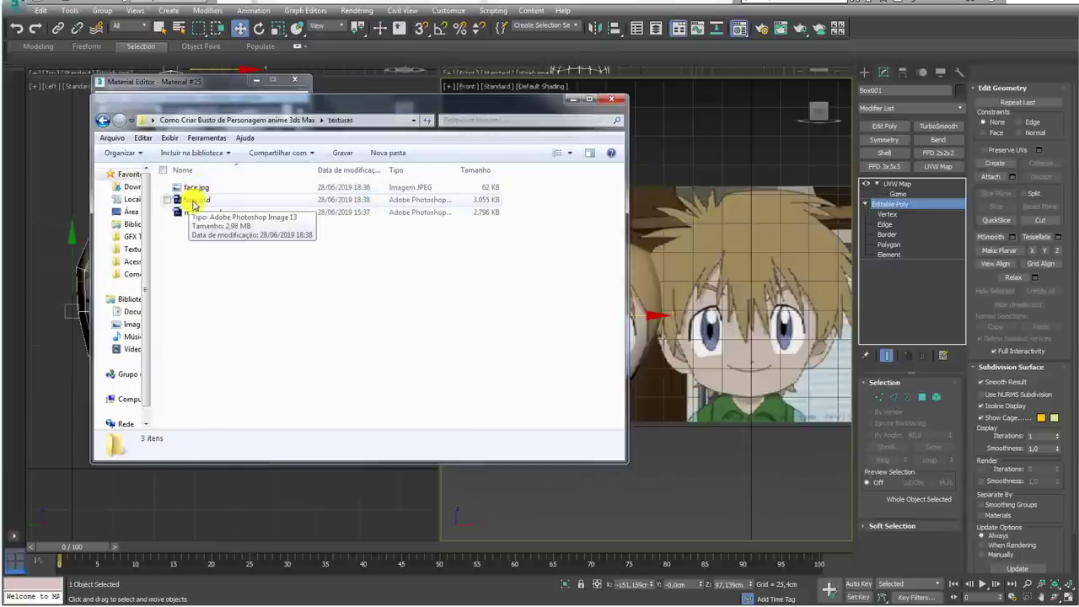
{"action": "double_click", "coordinate": [195, 202]}
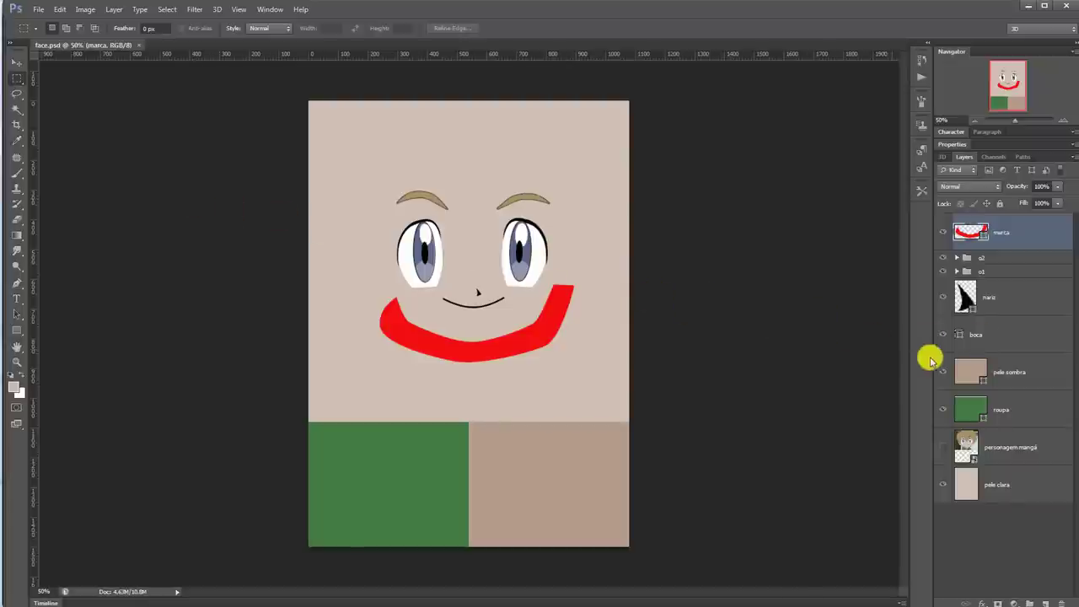
Step: Hide the red marca layer and test-move the eyes and mouth lower, undoing the eye moves
{"action": "left_click", "coordinate": [942, 234]}
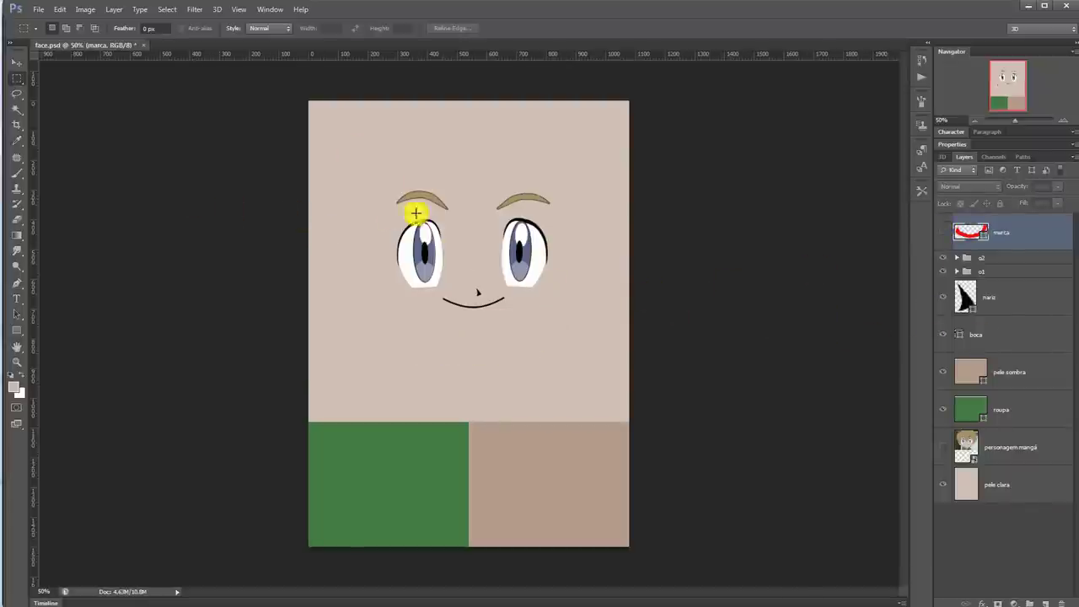
{"action": "left_click", "coordinate": [16, 63]}
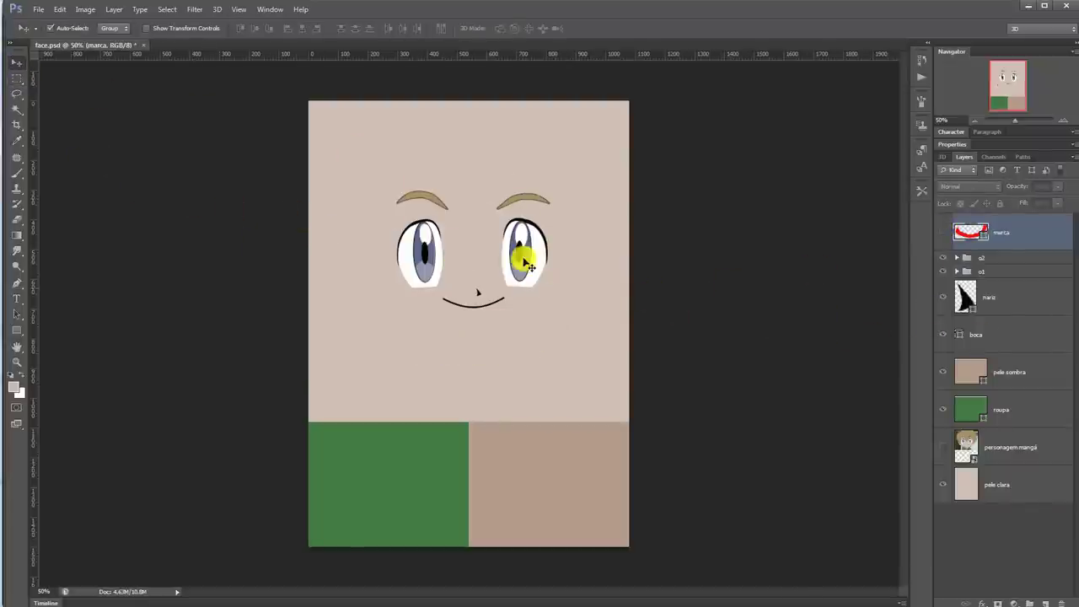
{"action": "left_click_drag", "start_coordinate": [529, 266], "coordinate": [548, 366]}
{"action": "key", "text": "ctrl+z"}
{"action": "left_click_drag", "start_coordinate": [435, 244], "coordinate": [393, 323]}
{"action": "key", "text": "ctrl+z"}
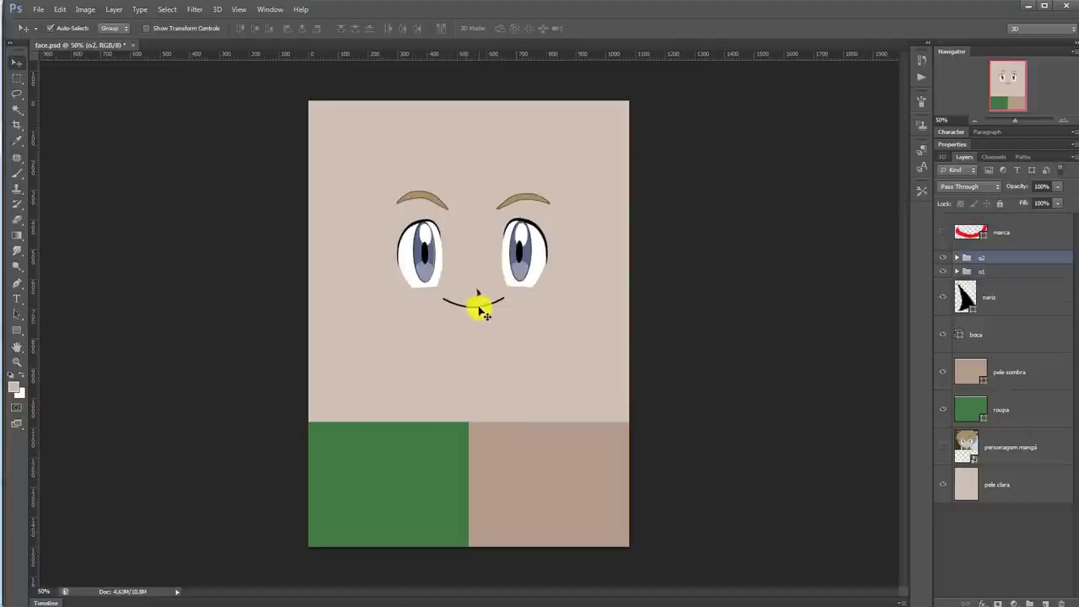
{"action": "left_click_drag", "start_coordinate": [481, 307], "coordinate": [477, 385]}
{"action": "left_click_drag", "start_coordinate": [479, 297], "coordinate": [469, 293]}
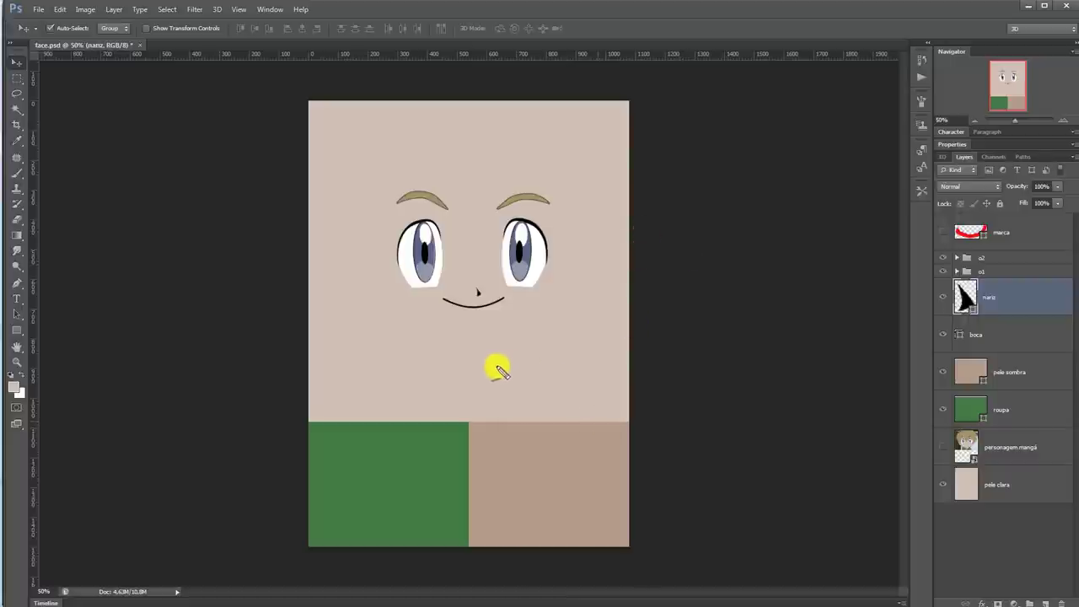
Step: Circle the area below the mouth, the skin-shade block and the green clothing block
{"action": "mouse_move", "coordinate": [499, 371]}
{"action": "left_mouse_down"}
{"action": "mouse_move", "coordinate": [554, 378]}
{"action": "mouse_move", "coordinate": [495, 339]}
{"action": "left_mouse_up"}
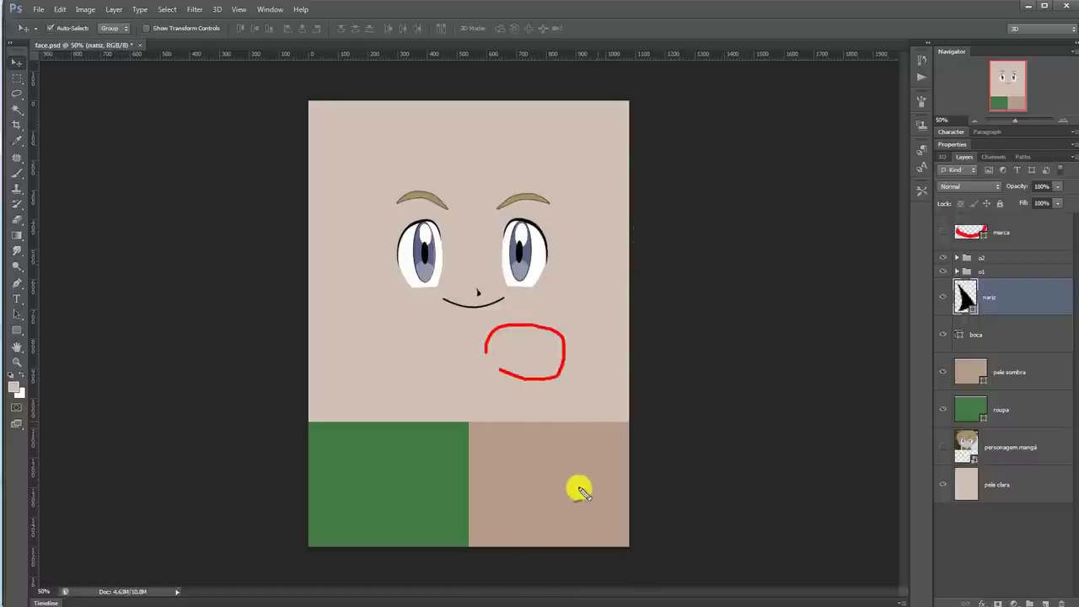
{"action": "mouse_move", "coordinate": [587, 461]}
{"action": "left_mouse_down"}
{"action": "mouse_move", "coordinate": [548, 458]}
{"action": "mouse_move", "coordinate": [534, 523]}
{"action": "mouse_move", "coordinate": [593, 503]}
{"action": "left_mouse_up"}
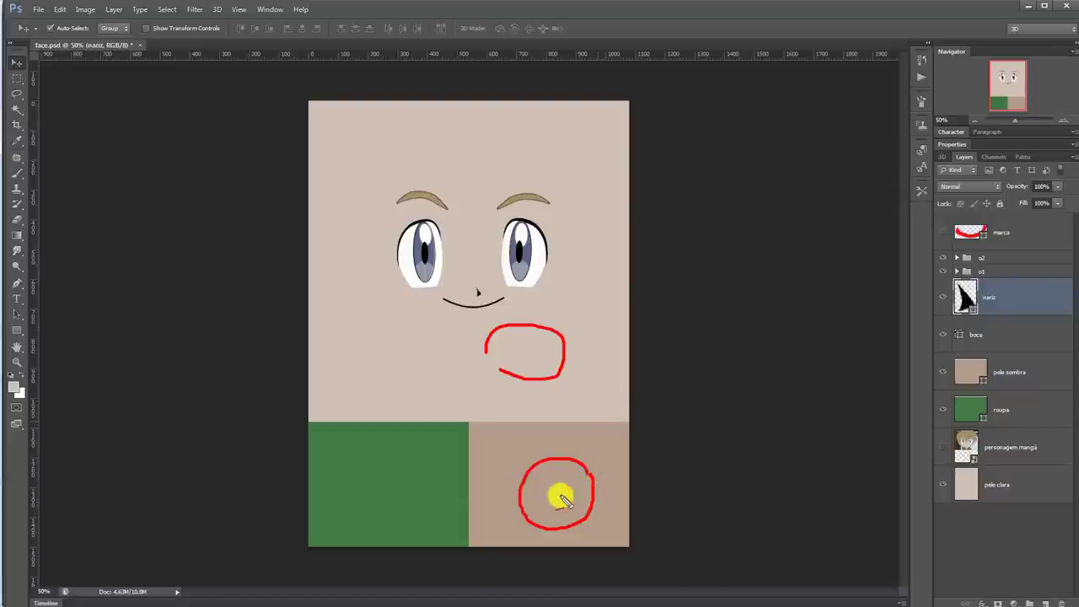
{"action": "mouse_move", "coordinate": [364, 499]}
{"action": "left_mouse_down"}
{"action": "mouse_move", "coordinate": [422, 475]}
{"action": "mouse_move", "coordinate": [356, 480]}
{"action": "left_mouse_up"}
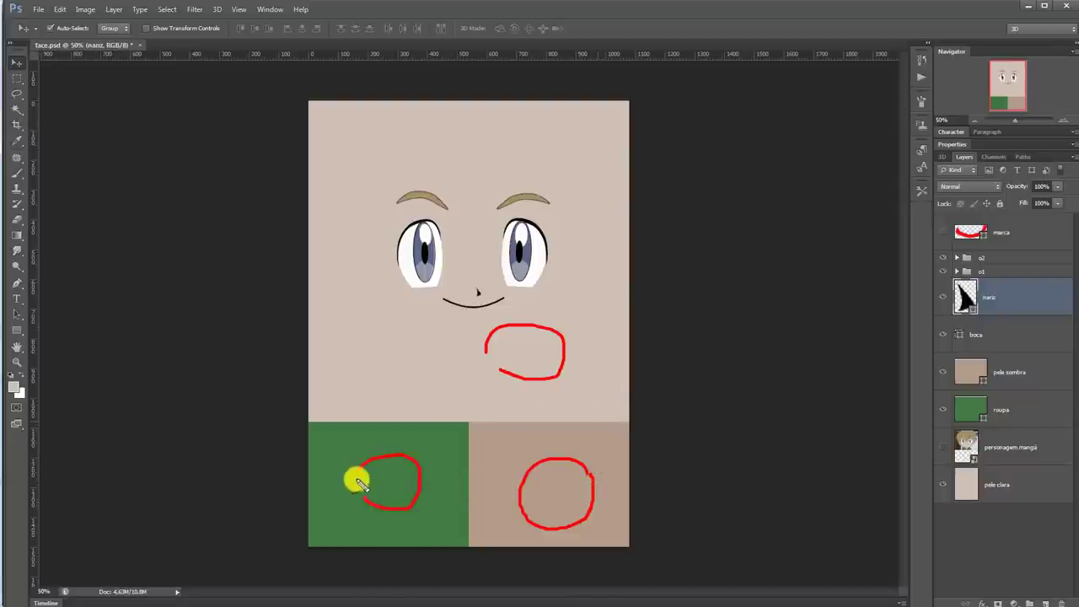
Step: Show the personagem mangá layer, annotate its shirt, ear and cheek colours, then hide it again
{"action": "left_click", "coordinate": [942, 447]}
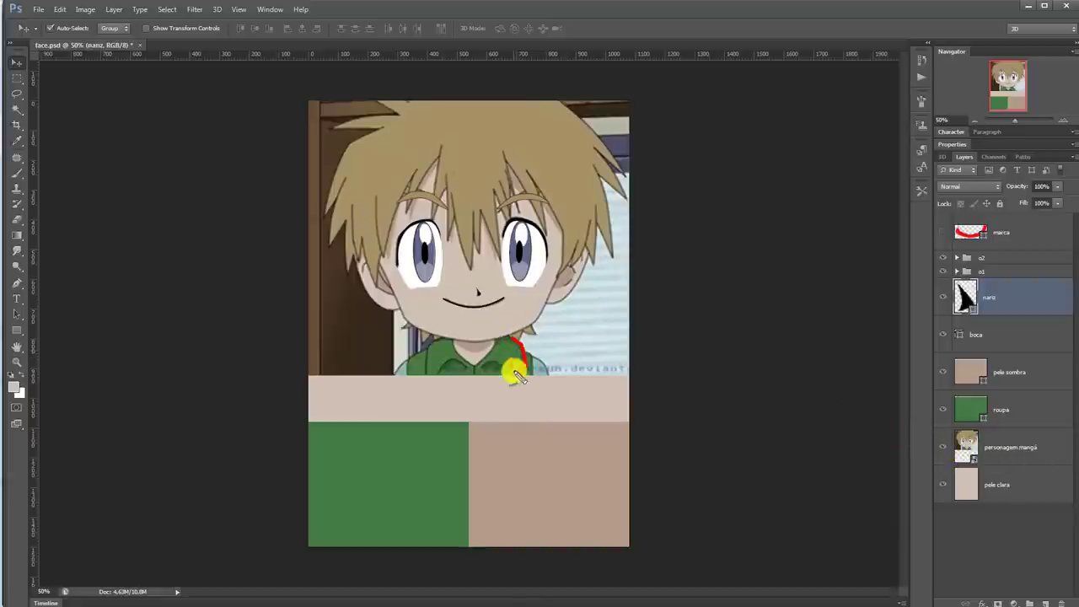
{"action": "left_click_drag", "start_coordinate": [514, 371], "coordinate": [507, 341]}
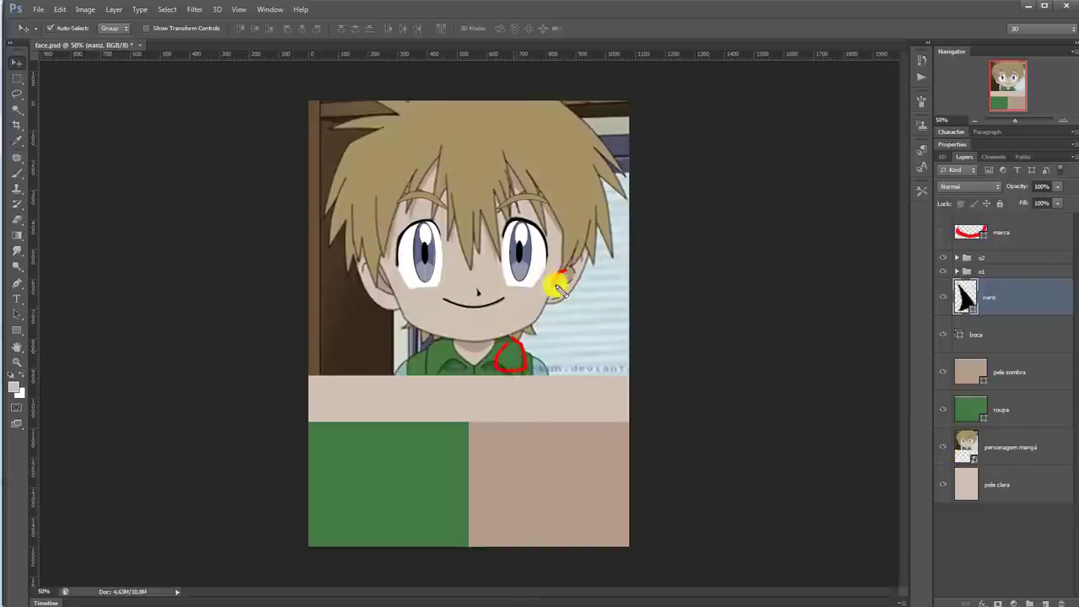
{"action": "mouse_move", "coordinate": [570, 275]}
{"action": "left_mouse_down"}
{"action": "mouse_move", "coordinate": [557, 281]}
{"action": "mouse_move", "coordinate": [546, 364]}
{"action": "left_mouse_up"}
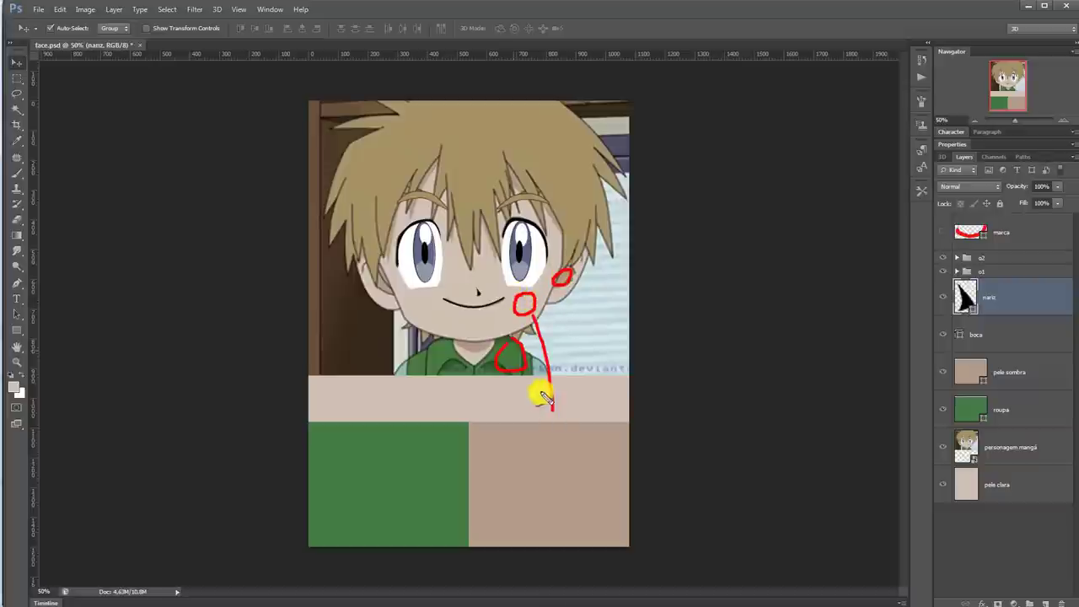
{"action": "mouse_move", "coordinate": [568, 286]}
{"action": "left_mouse_down"}
{"action": "mouse_move", "coordinate": [593, 453]}
{"action": "mouse_move", "coordinate": [581, 455]}
{"action": "left_mouse_up"}
{"action": "mouse_move", "coordinate": [510, 361]}
{"action": "left_mouse_down"}
{"action": "mouse_move", "coordinate": [424, 484]}
{"action": "mouse_move", "coordinate": [455, 476]}
{"action": "left_mouse_up"}
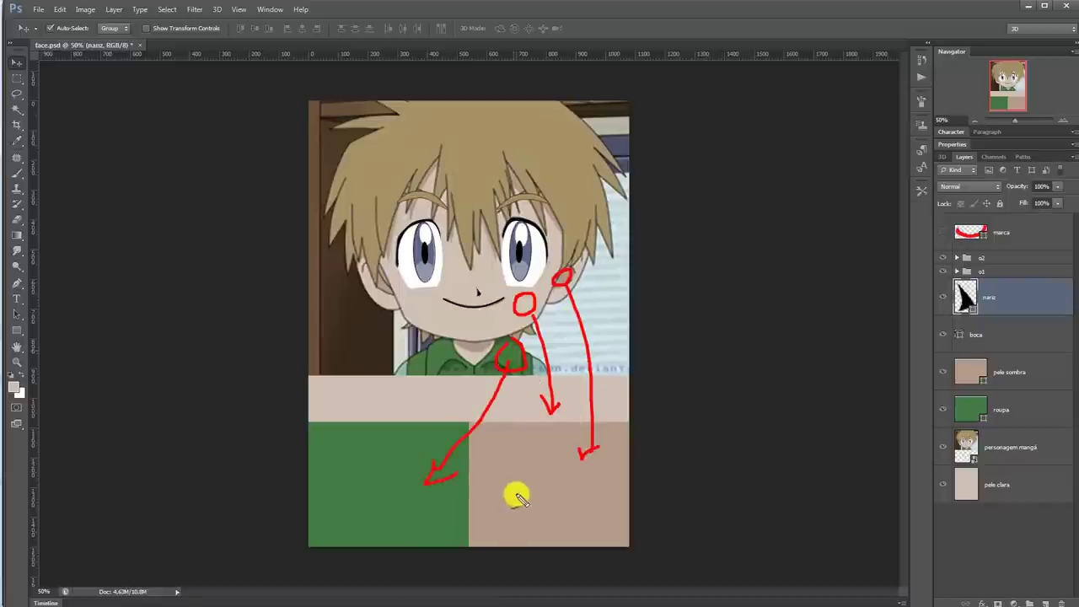
{"action": "key", "text": "Escape"}
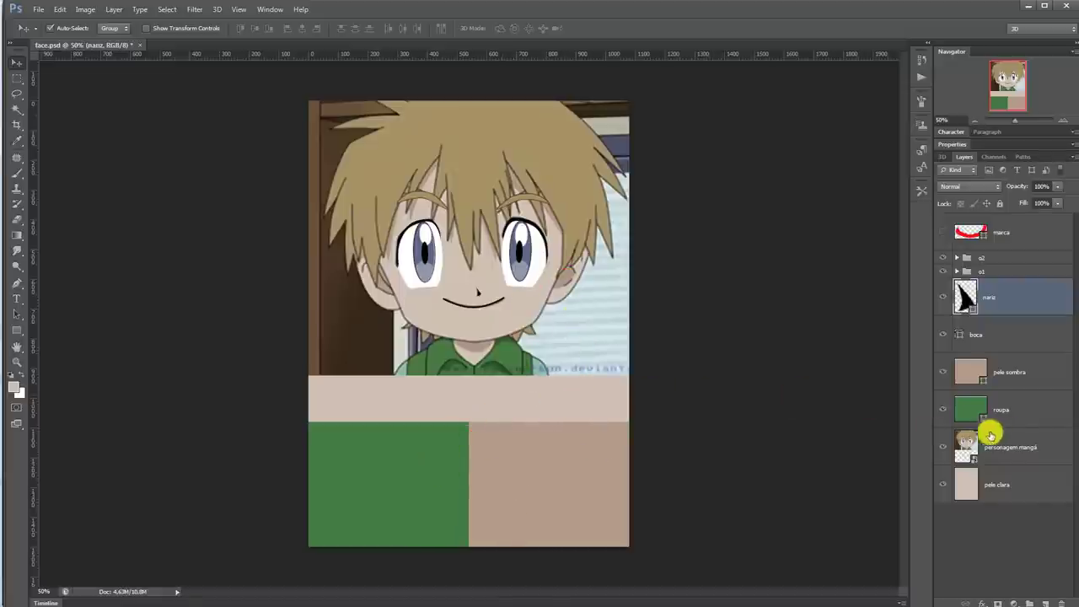
{"action": "left_click", "coordinate": [943, 447]}
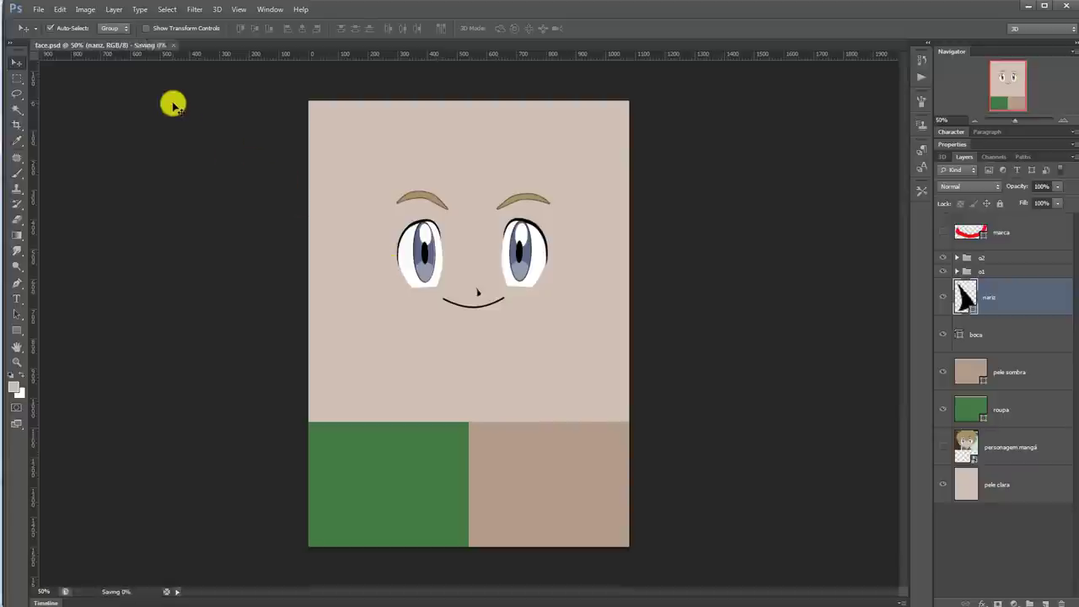
Step: Save a JPEG copy named face.jpg with the default quality settings
{"action": "key", "text": "ctrl+shift+s"}
{"action": "left_click", "coordinate": [517, 312]}
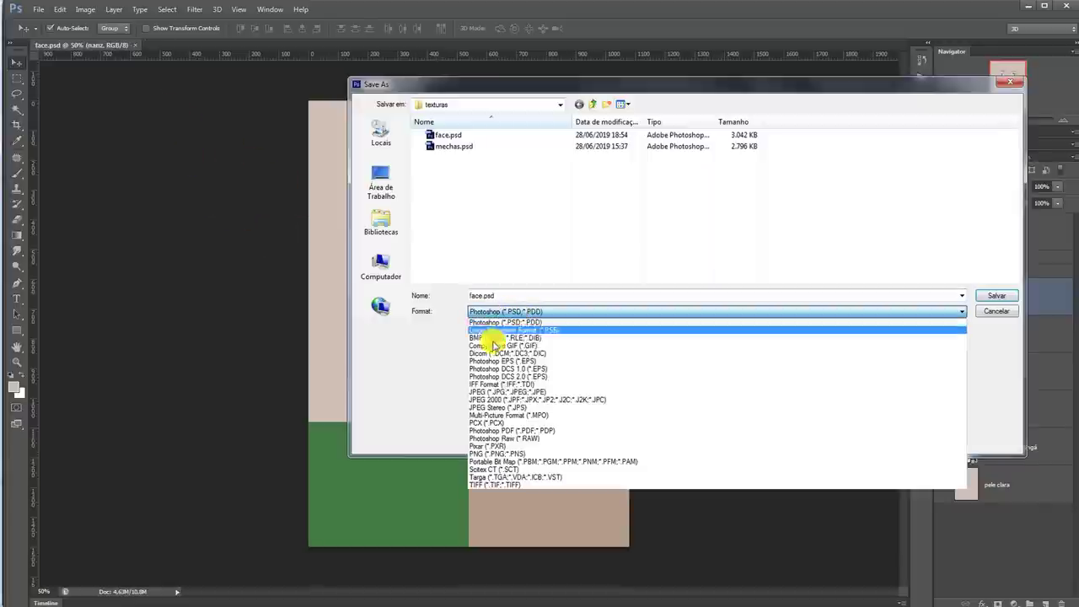
{"action": "left_click", "coordinate": [496, 382]}
{"action": "key", "text": "Return"}
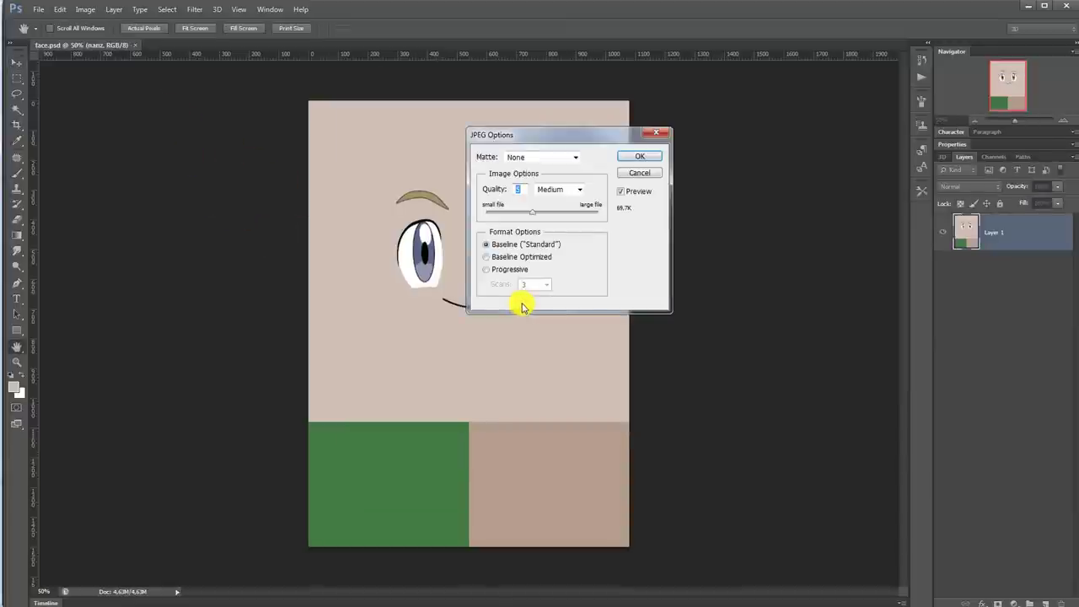
{"action": "key", "text": "Return"}
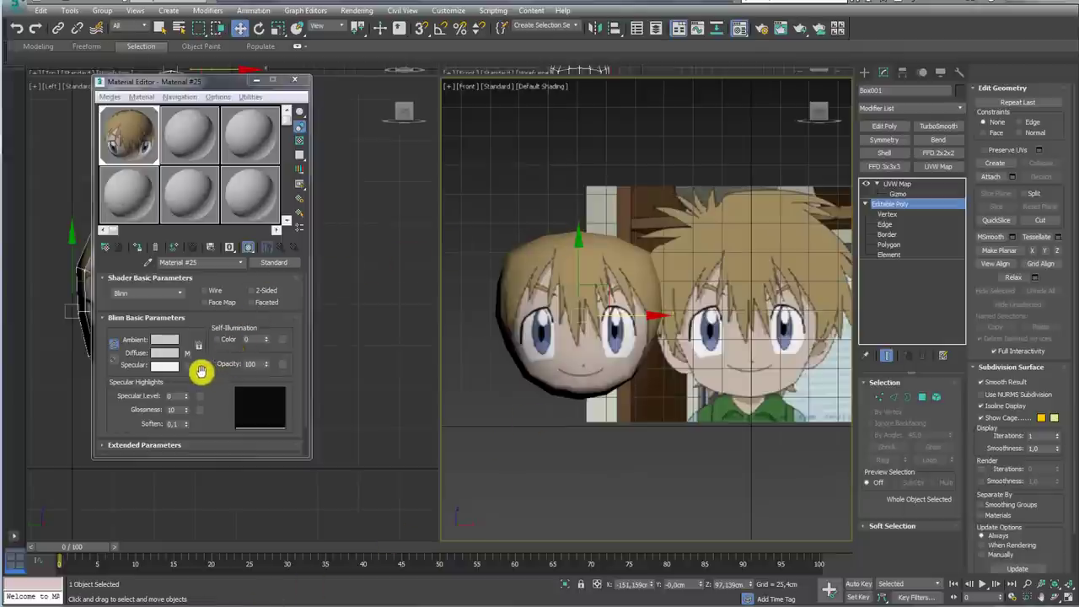
Step: Copy the face material to a second slot and load texturas/face.jpg as its Diffuse bitmap
{"action": "left_click", "coordinate": [128, 137]}
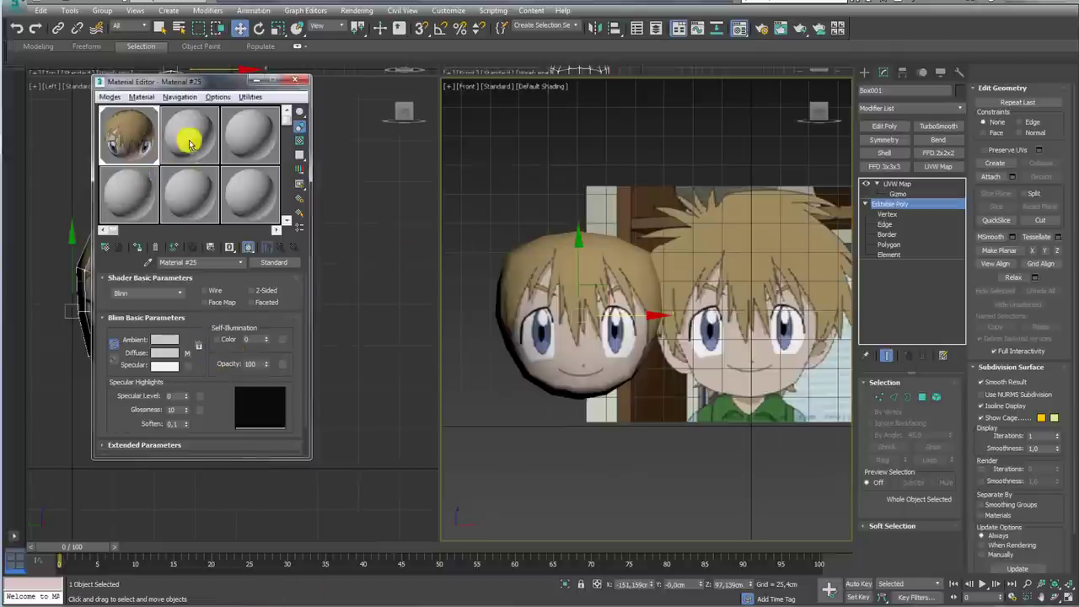
{"action": "mouse_move", "coordinate": [128, 135]}
{"action": "left_mouse_down"}
{"action": "mouse_move", "coordinate": [189, 142]}
{"action": "mouse_move", "coordinate": [541, 308]}
{"action": "left_mouse_up"}
{"action": "type", "text": "asdas"}
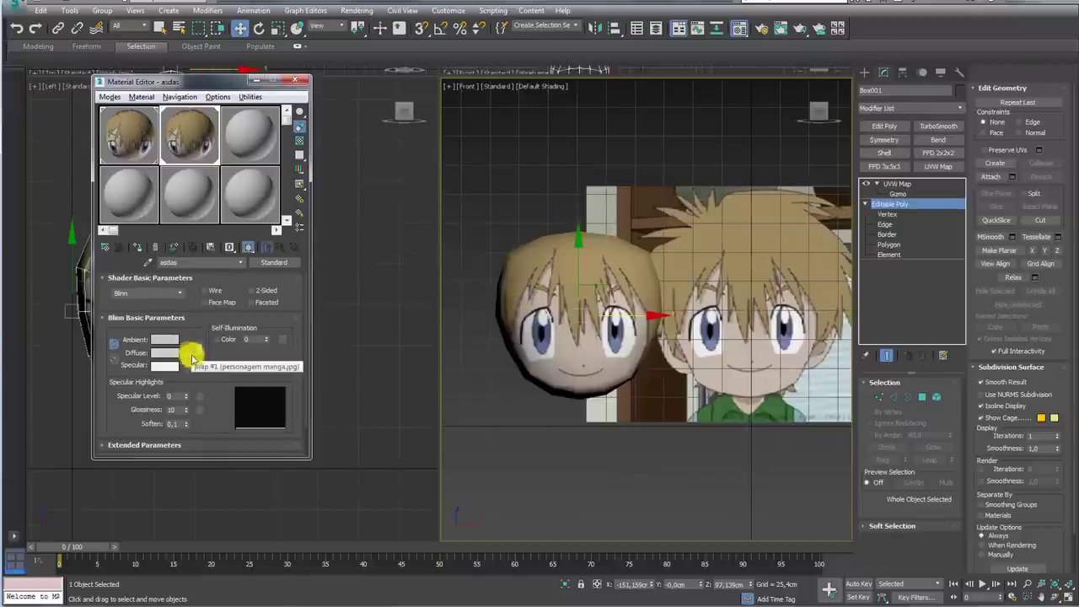
{"action": "left_click", "coordinate": [181, 353]}
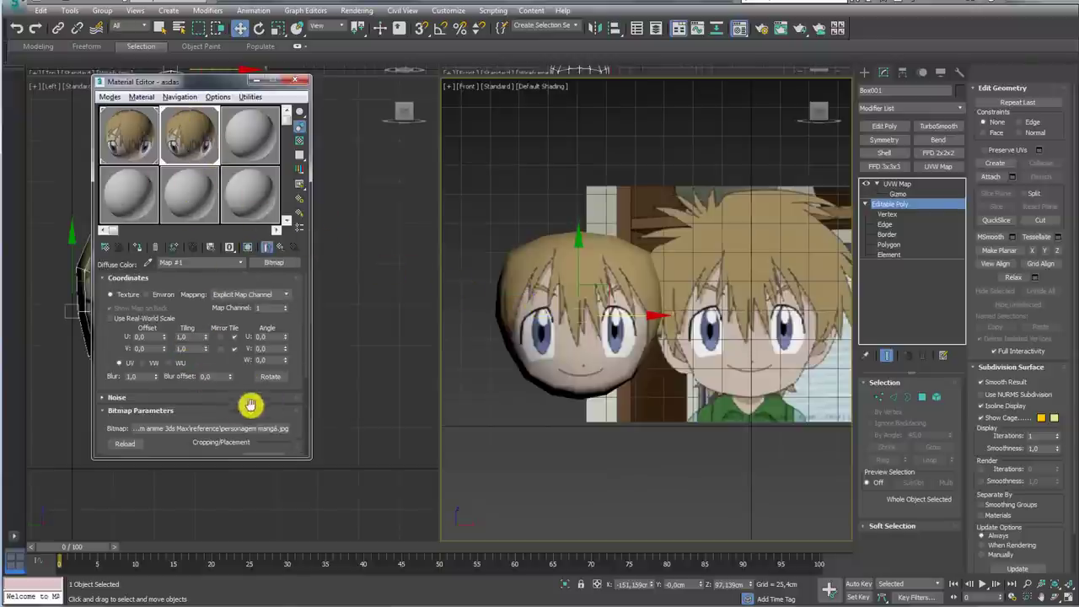
{"action": "left_click", "coordinate": [223, 428]}
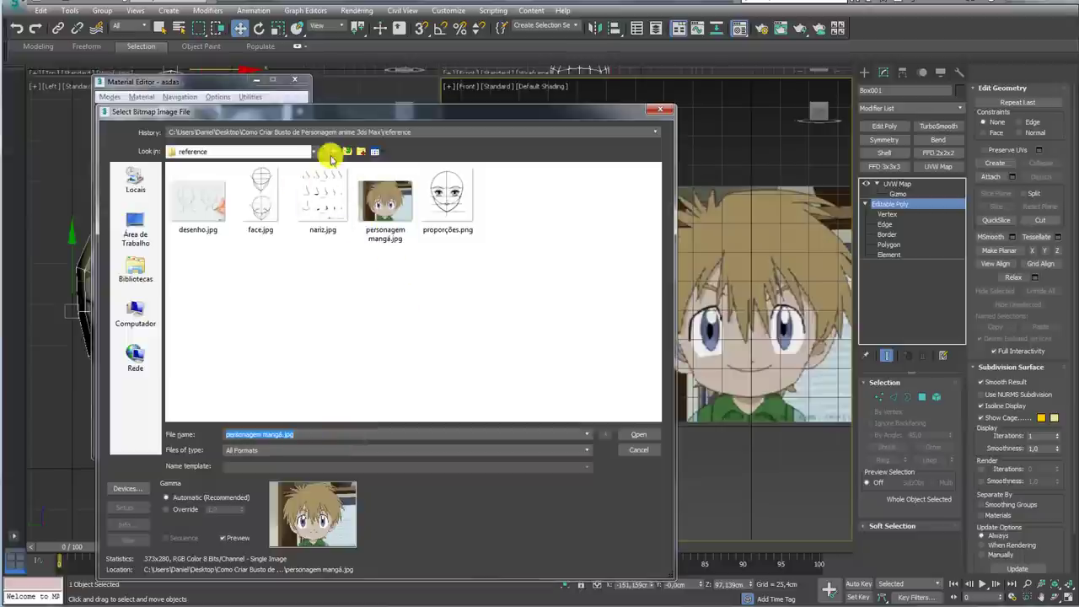
{"action": "left_click", "coordinate": [347, 151]}
{"action": "double_click", "coordinate": [209, 207]}
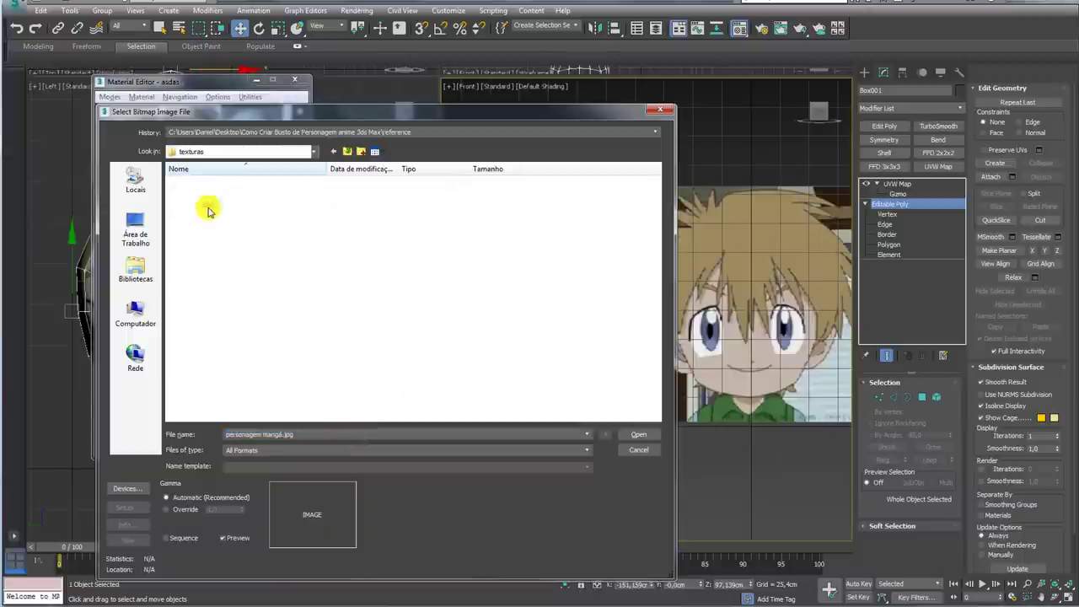
{"action": "left_click", "coordinate": [213, 183]}
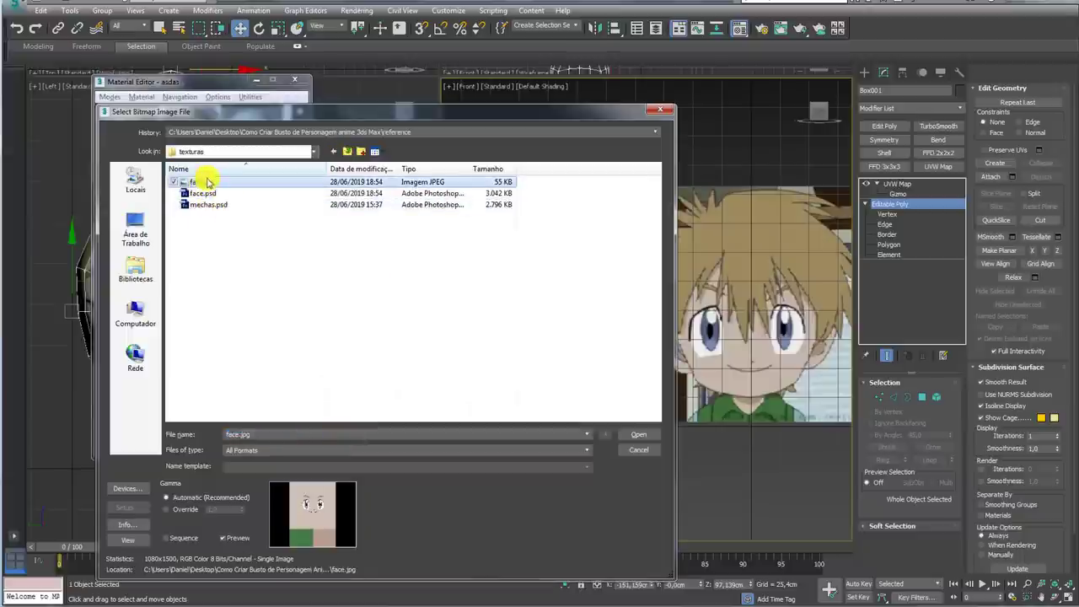
{"action": "left_click", "coordinate": [639, 434]}
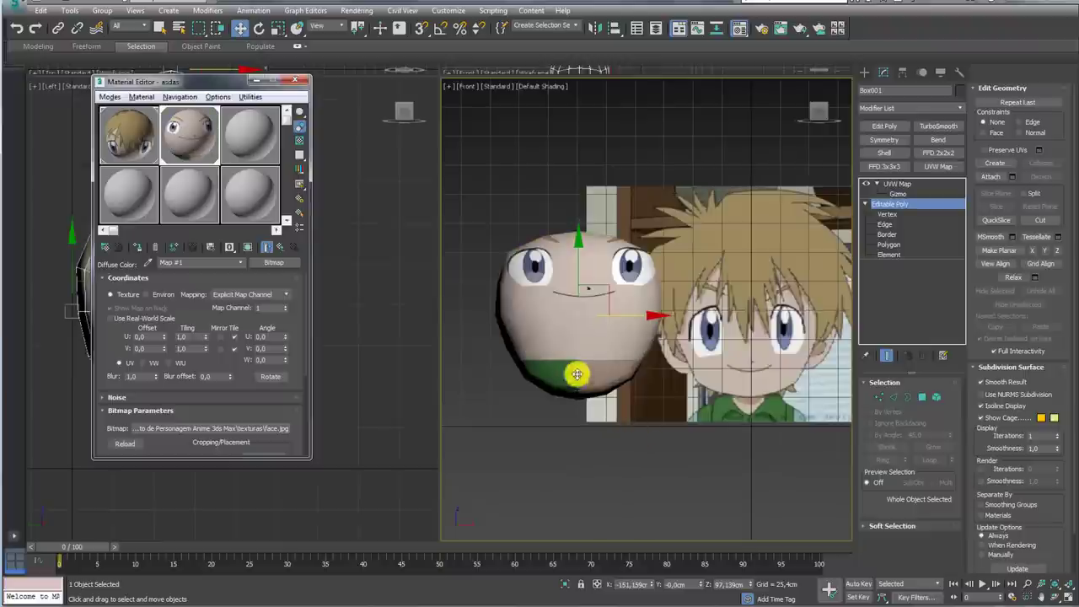
Step: Select the UVW Map gizmo and move it down to lower the face texture
{"action": "left_click", "coordinate": [901, 194]}
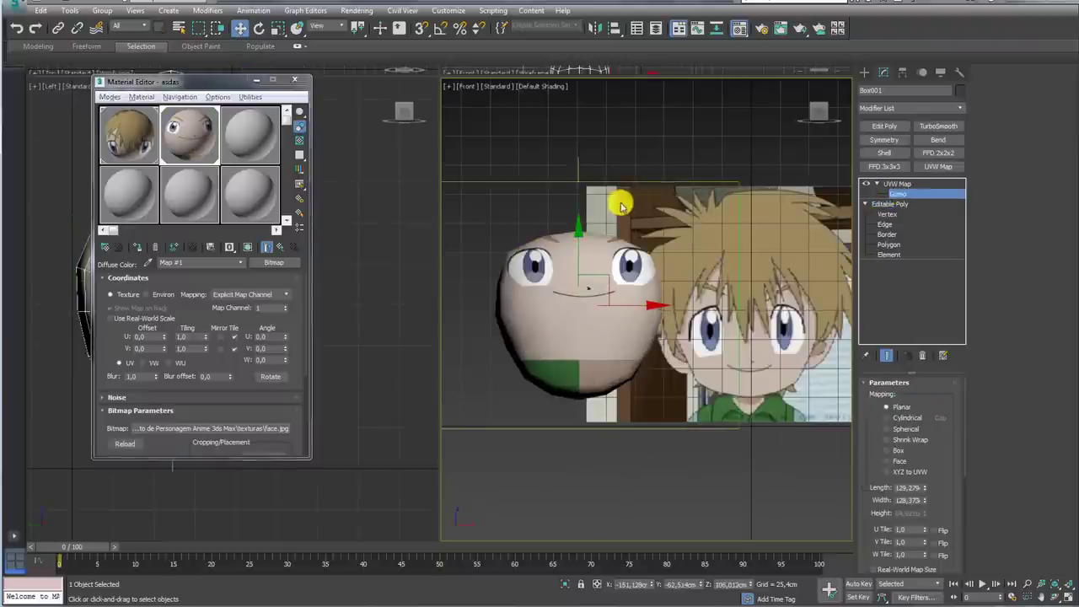
{"action": "mouse_move", "coordinate": [578, 234]}
{"action": "left_mouse_down"}
{"action": "mouse_move", "coordinate": [580, 288]}
{"action": "mouse_move", "coordinate": [607, 352]}
{"action": "left_mouse_up"}
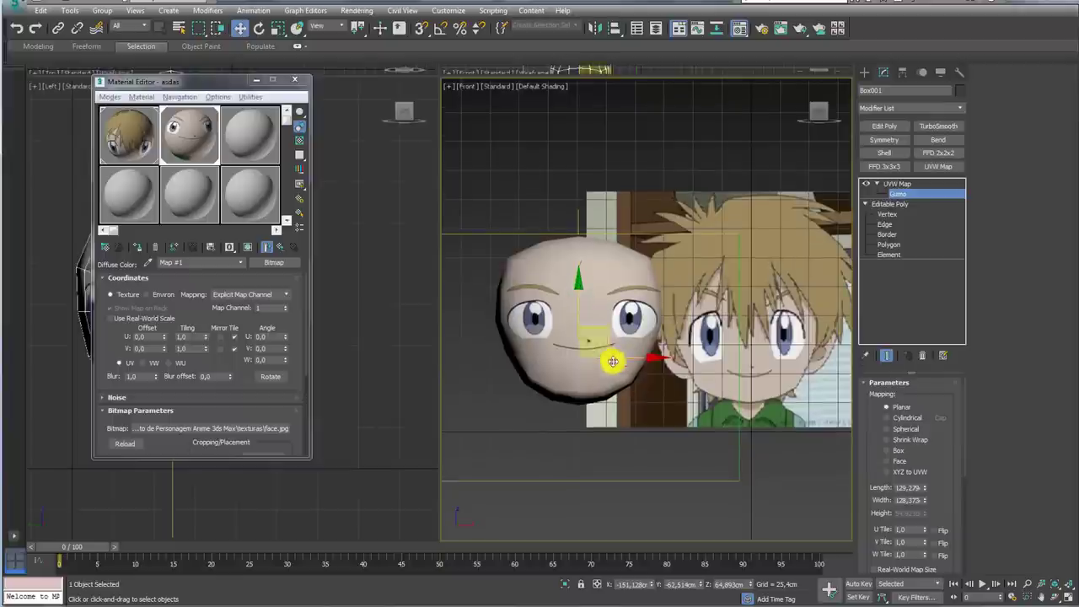
{"action": "mouse_move", "coordinate": [612, 361]}
{"action": "middle_mouse_down"}
{"action": "mouse_move", "coordinate": [652, 399]}
{"action": "mouse_move", "coordinate": [631, 424]}
{"action": "middle_mouse_up"}
{"action": "key", "text": "q"}
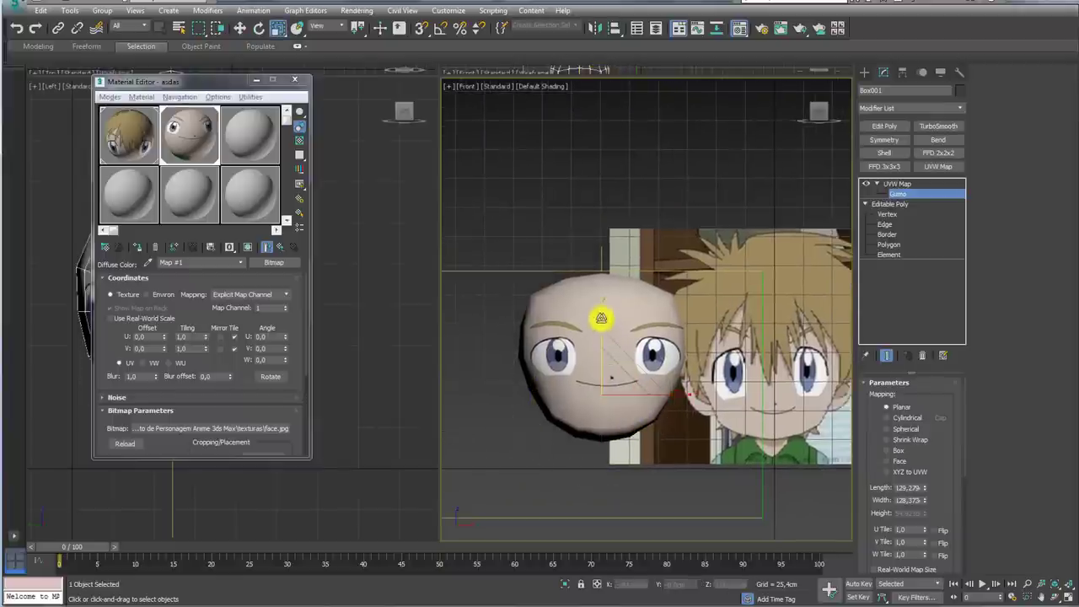
{"action": "key", "text": "ctrl+z"}
{"action": "key", "text": "ctrl+z"}
{"action": "key", "text": "w"}
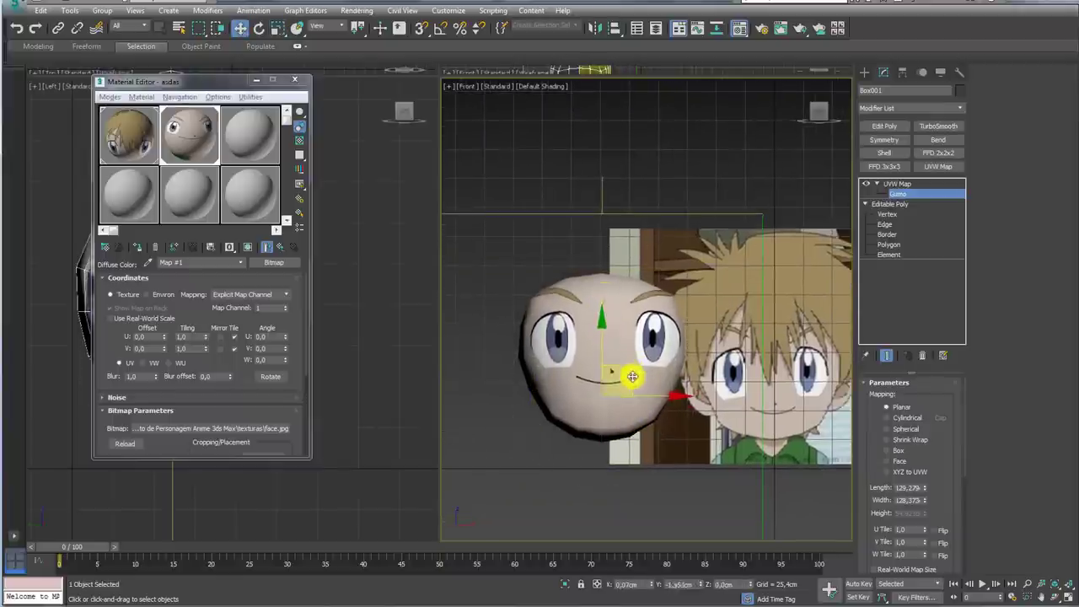
{"action": "left_click_drag", "start_coordinate": [632, 375], "coordinate": [633, 402]}
Step: Scale the UVW Map gizmo to narrow the face texture slightly
{"action": "key", "text": "e"}
{"action": "key", "text": "r"}
{"action": "key", "text": "w"}
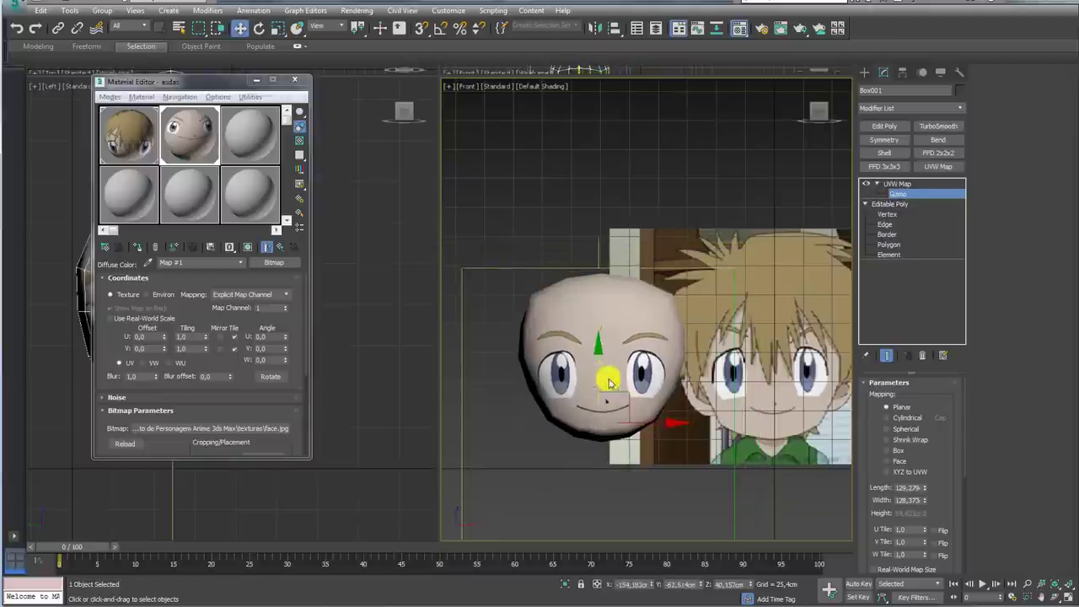
{"action": "key", "text": "r"}
{"action": "left_click_drag", "start_coordinate": [679, 418], "coordinate": [676, 422]}
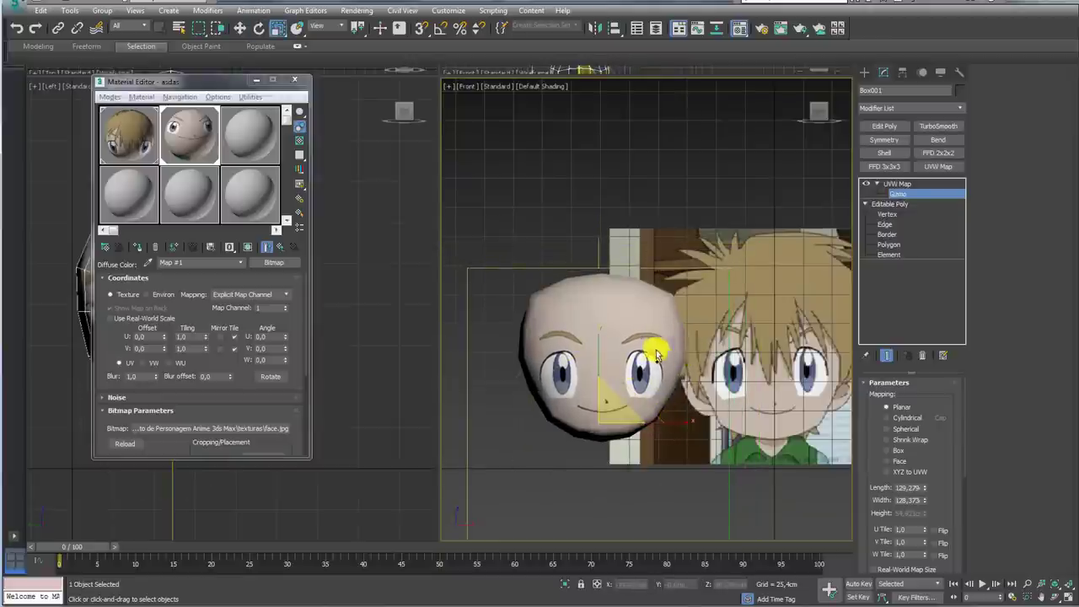
Step: Check the eye and mouth heights against the reference with temporary guide lines
{"action": "left_click_drag", "start_coordinate": [636, 350], "coordinate": [737, 353]}
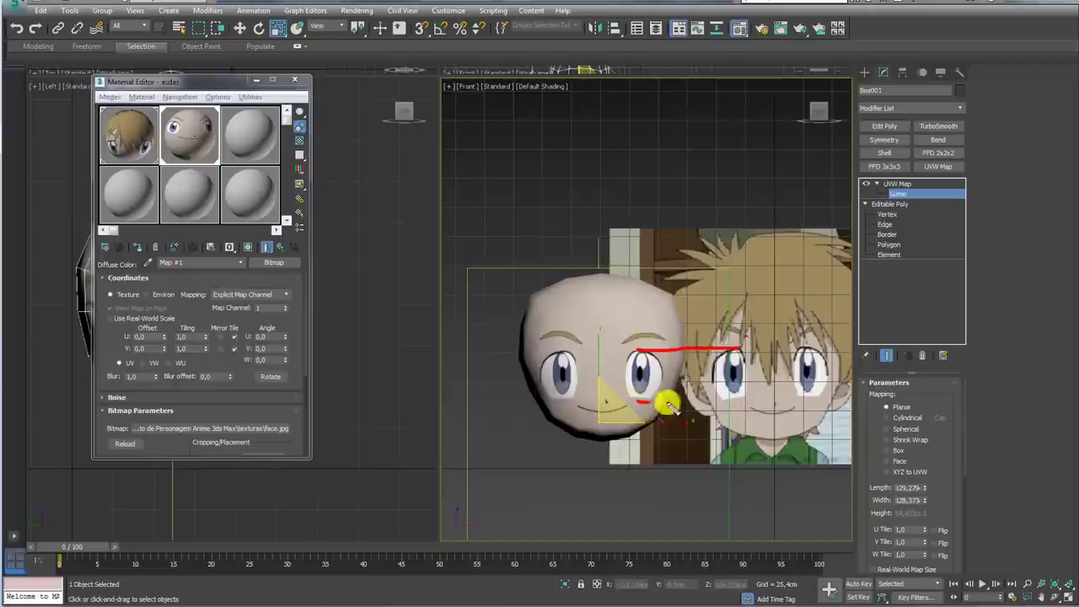
{"action": "left_click_drag", "start_coordinate": [666, 403], "coordinate": [774, 412]}
{"action": "left_click_drag", "start_coordinate": [617, 440], "coordinate": [802, 444]}
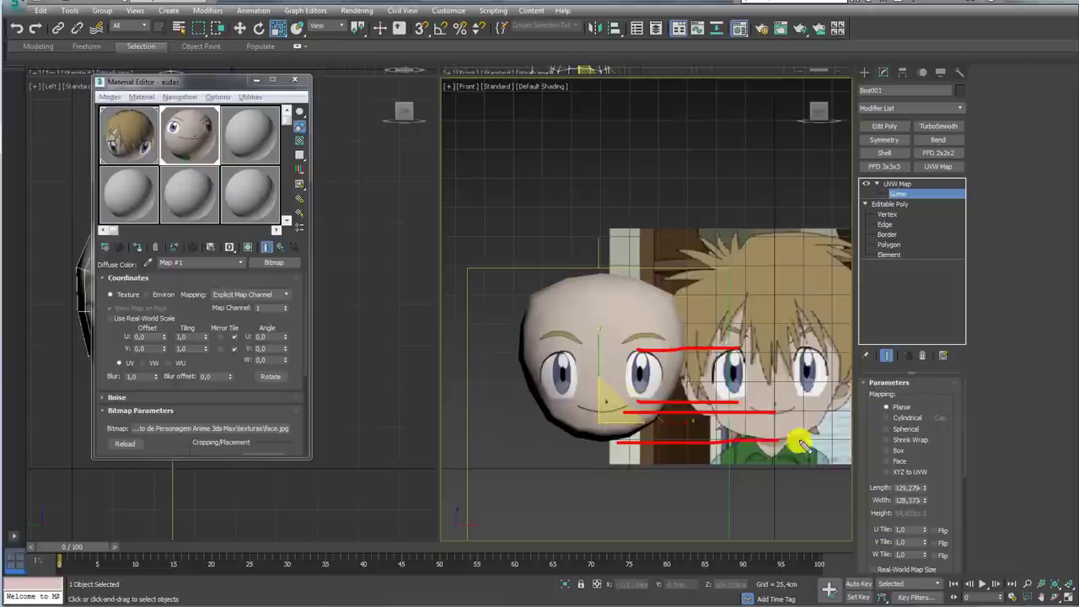
{"action": "key", "text": "Escape"}
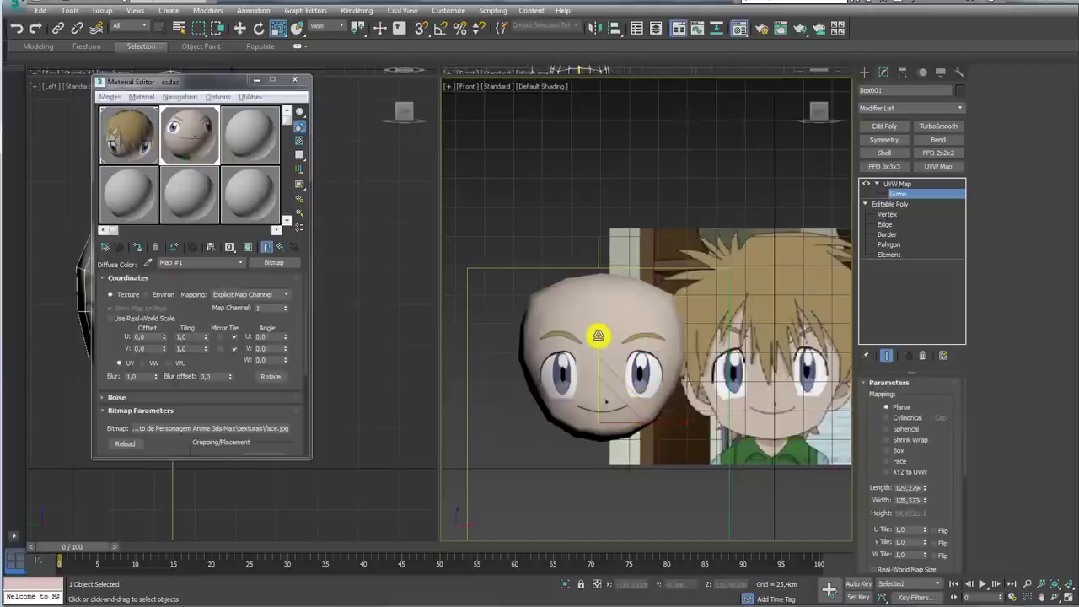
{"action": "key", "text": "w"}
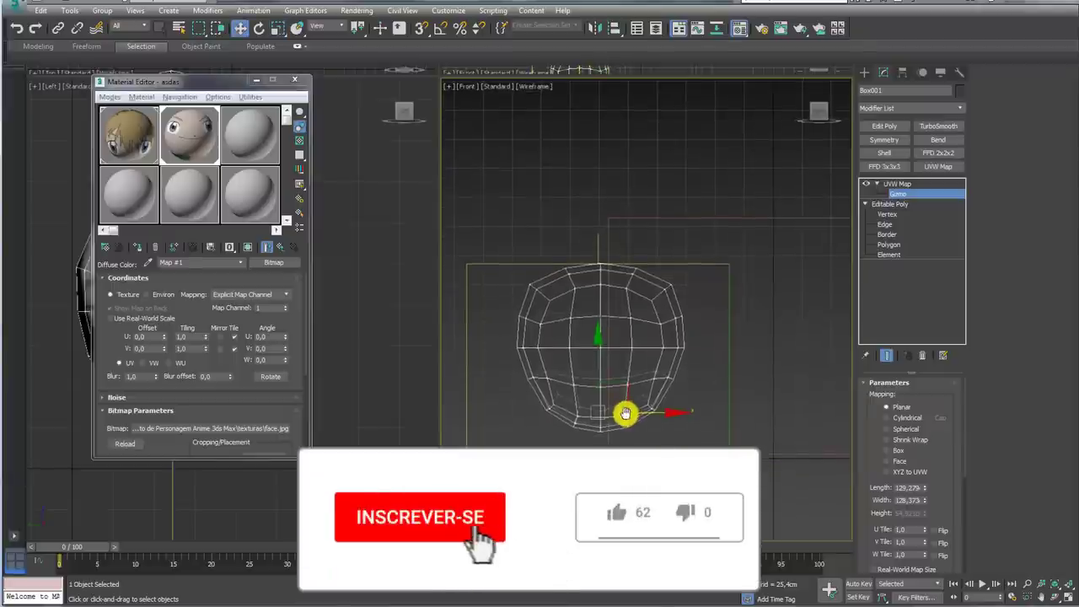
Step: In the shaded Front view, move the UVW Map gizmo slightly left
{"action": "key", "text": "F3"}
{"action": "scroll", "coordinate": [633, 417], "scroll_direction": "up", "scroll_amount": 2}
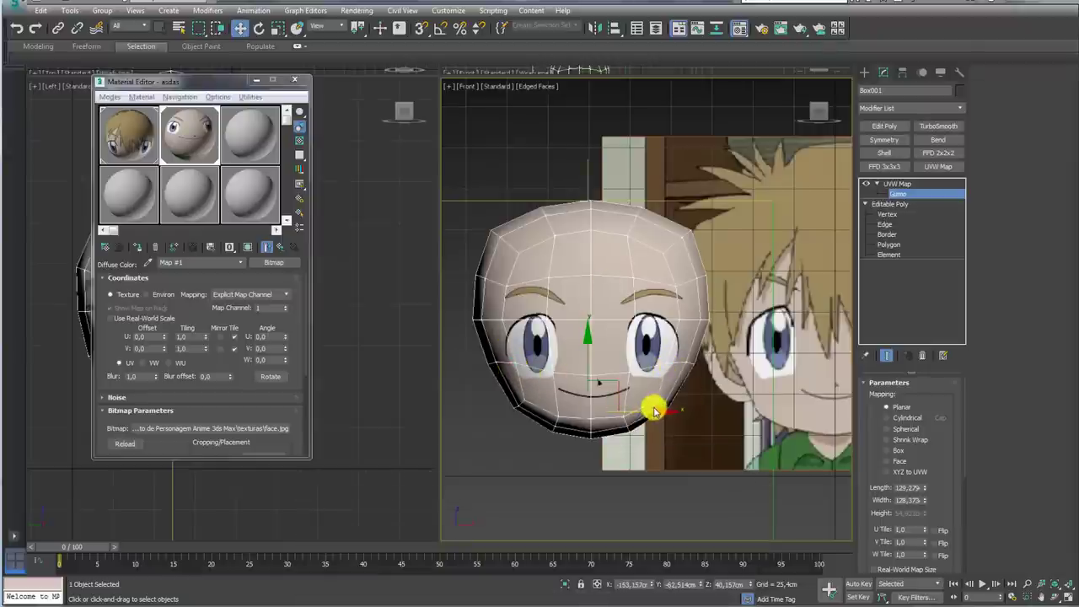
{"action": "left_click_drag", "start_coordinate": [644, 411], "coordinate": [639, 412]}
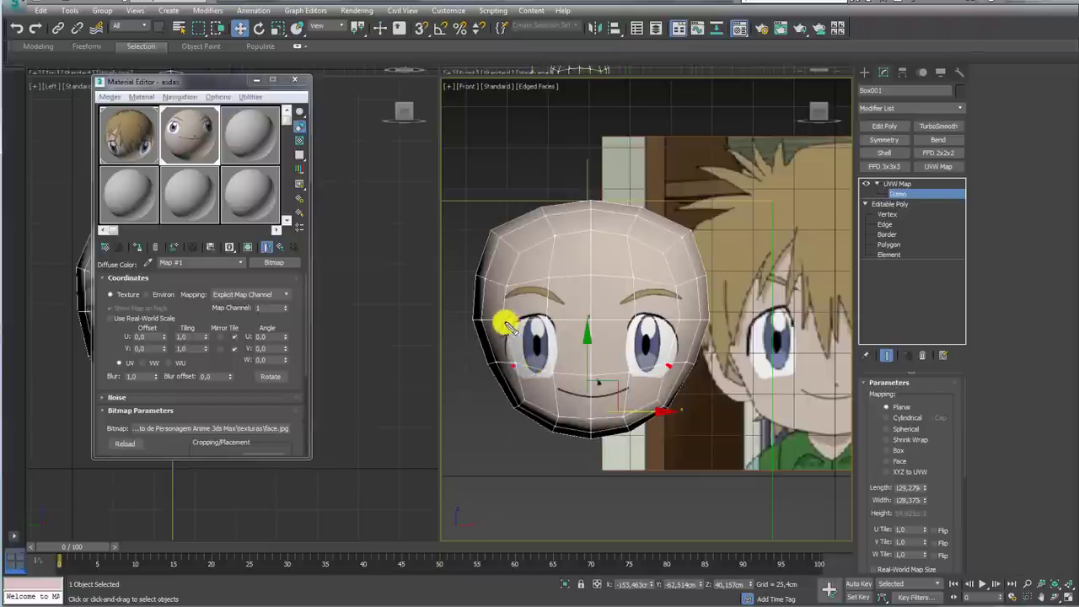
{"action": "scroll", "coordinate": [746, 375], "scroll_direction": "down", "scroll_amount": 1}
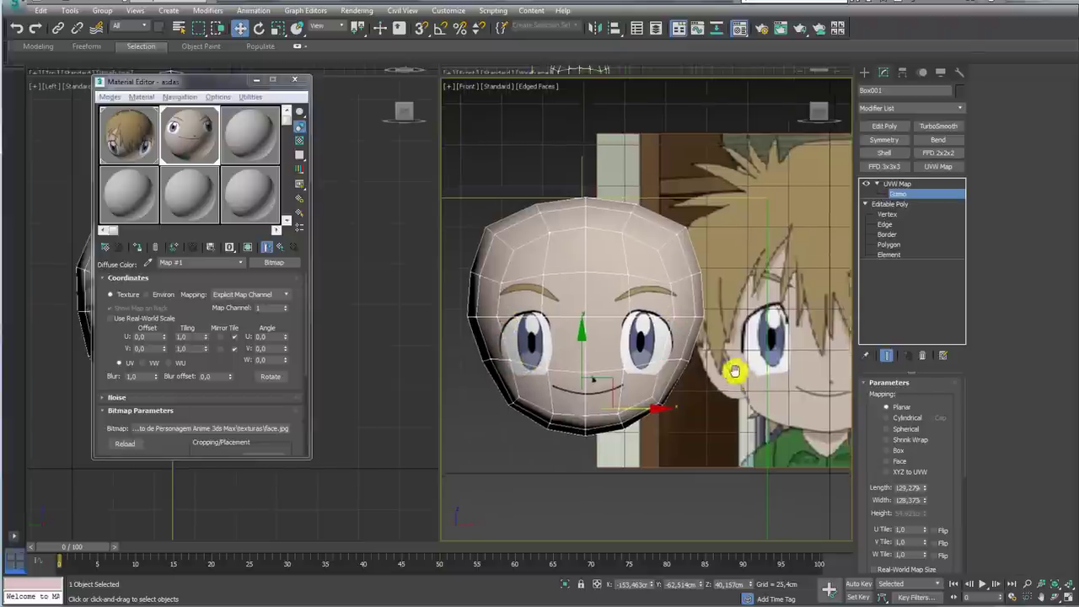
{"action": "scroll", "coordinate": [708, 375], "scroll_direction": "down", "scroll_amount": 2}
Step: Switch to the Perspective view and orbit around the textured head
{"action": "scroll", "coordinate": [616, 379], "scroll_direction": "up", "scroll_amount": 3}
{"action": "scroll", "coordinate": [637, 371], "scroll_direction": "down", "scroll_amount": 2}
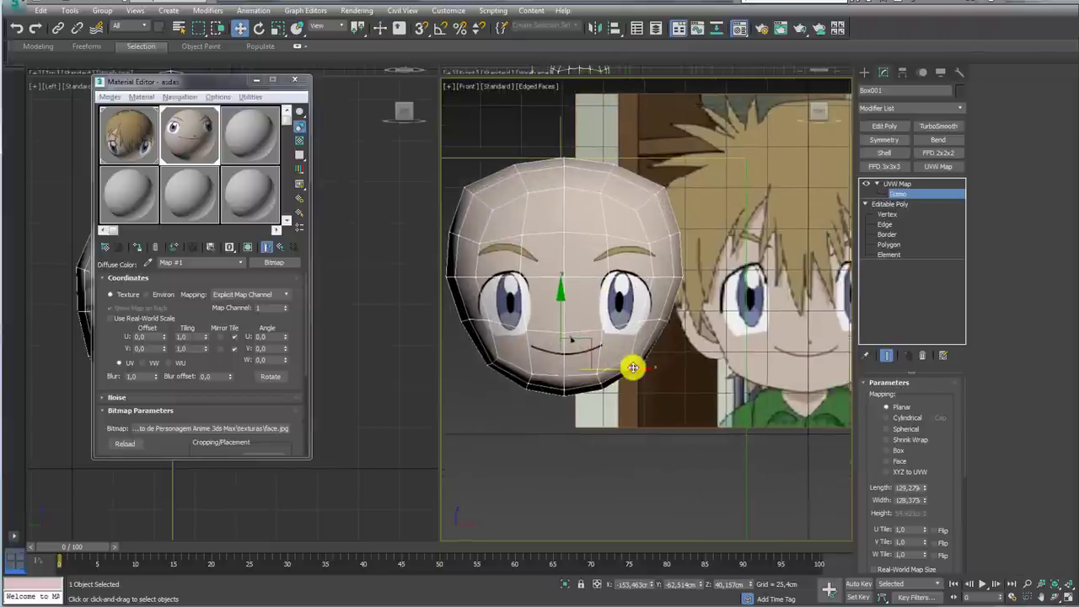
{"action": "scroll", "coordinate": [675, 374], "scroll_direction": "up", "scroll_amount": 4}
{"action": "key", "text": "p"}
{"action": "mouse_move", "coordinate": [716, 423]}
{"action": "middle_mouse_down", "text": "alt"}
{"action": "mouse_move", "coordinate": [655, 414]}
{"action": "mouse_move", "coordinate": [646, 450]}
{"action": "mouse_move", "coordinate": [633, 340]}
{"action": "mouse_move", "coordinate": [652, 362]}
{"action": "mouse_move", "coordinate": [655, 344]}
{"action": "mouse_move", "coordinate": [682, 341]}
{"action": "middle_mouse_up", "text": "alt"}
{"action": "left_click", "coordinate": [886, 214]}
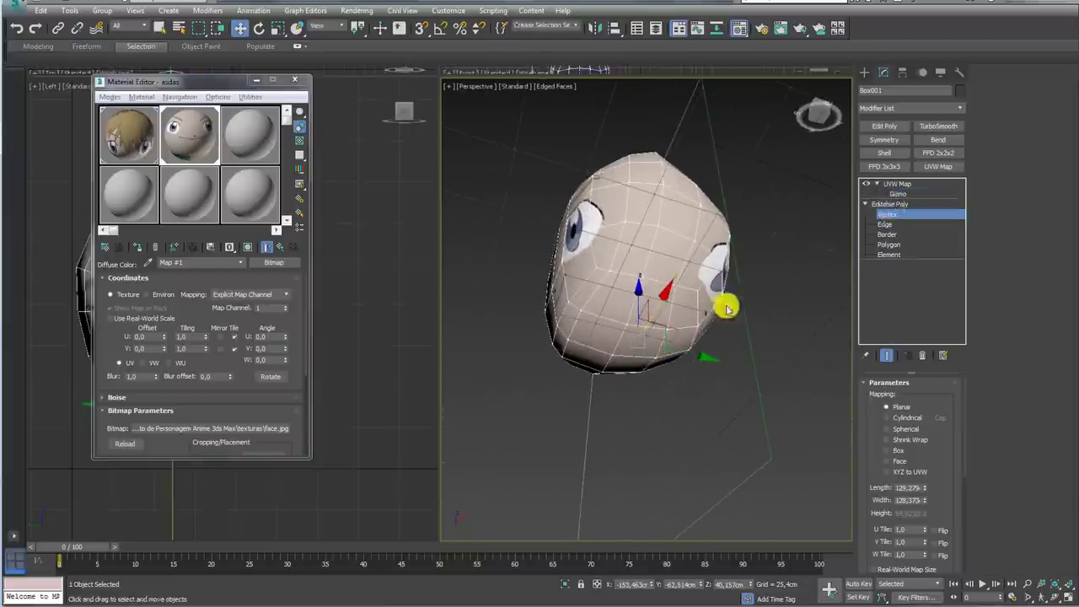
{"action": "mouse_move", "coordinate": [725, 306]}
{"action": "middle_mouse_down", "text": "alt"}
{"action": "mouse_move", "coordinate": [626, 337]}
{"action": "mouse_move", "coordinate": [665, 344]}
{"action": "mouse_move", "coordinate": [667, 366]}
{"action": "middle_mouse_up", "text": "alt"}
{"action": "scroll", "coordinate": [674, 391], "scroll_direction": "up", "scroll_amount": 3}
{"action": "scroll", "coordinate": [644, 373], "scroll_direction": "down", "scroll_amount": 6}
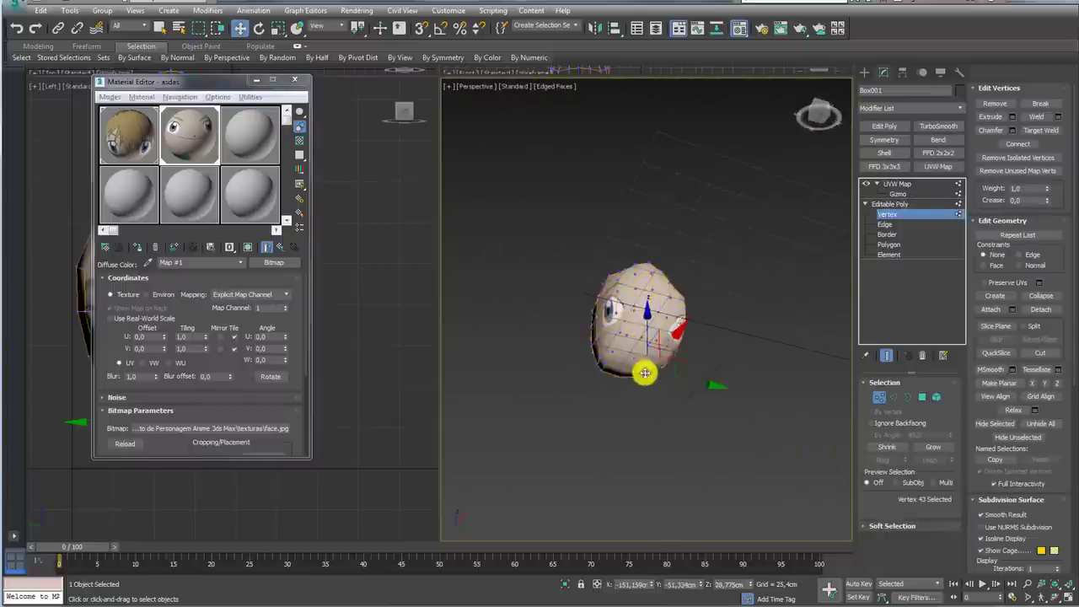
{"action": "left_click", "coordinate": [915, 205]}
{"action": "mouse_move", "coordinate": [826, 236]}
{"action": "middle_mouse_down", "text": "alt"}
{"action": "mouse_move", "coordinate": [747, 258]}
{"action": "mouse_move", "coordinate": [809, 211]}
{"action": "middle_mouse_up", "text": "alt"}
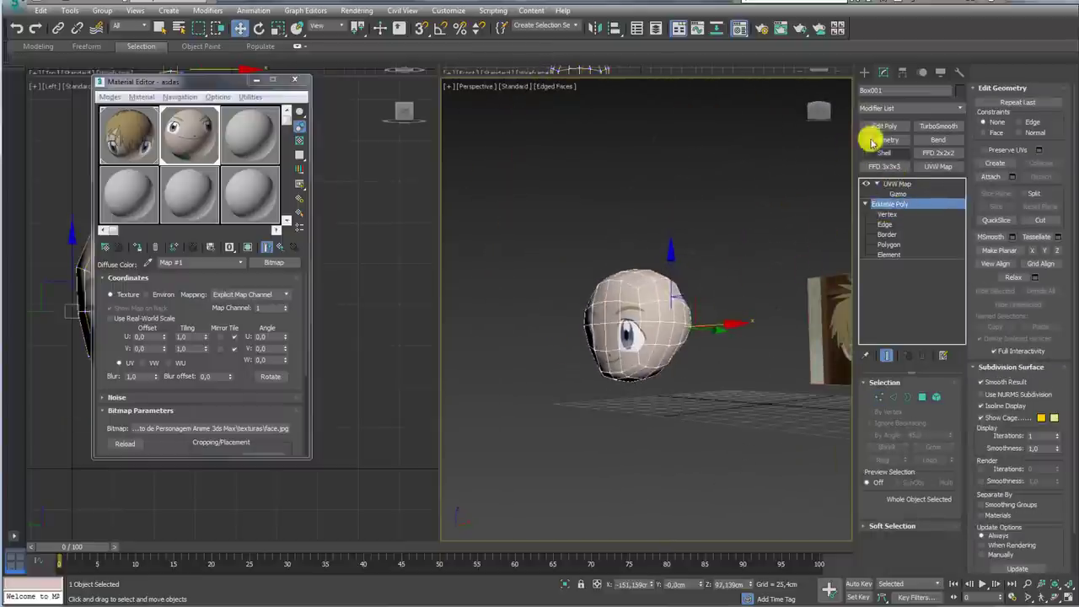
{"action": "left_click", "coordinate": [864, 73]}
{"action": "middle_click_drag", "start_coordinate": [838, 135], "coordinate": [785, 221], "text": "alt"}
{"action": "left_click", "coordinate": [886, 169]}
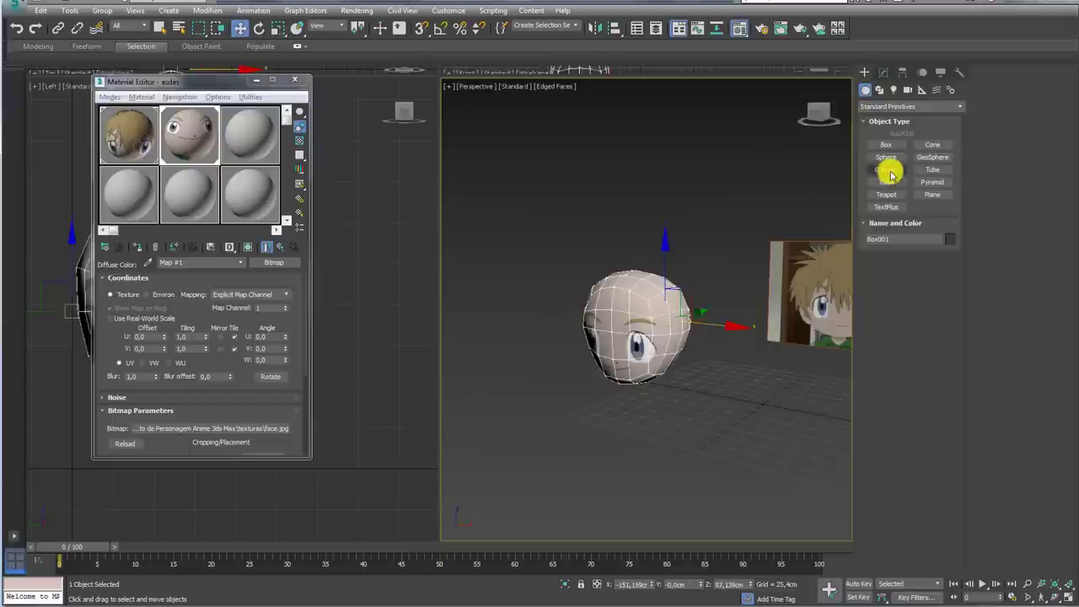
{"action": "left_click_drag", "start_coordinate": [716, 423], "coordinate": [722, 426]}
{"action": "left_click", "coordinate": [726, 408]}
{"action": "key", "text": "w"}
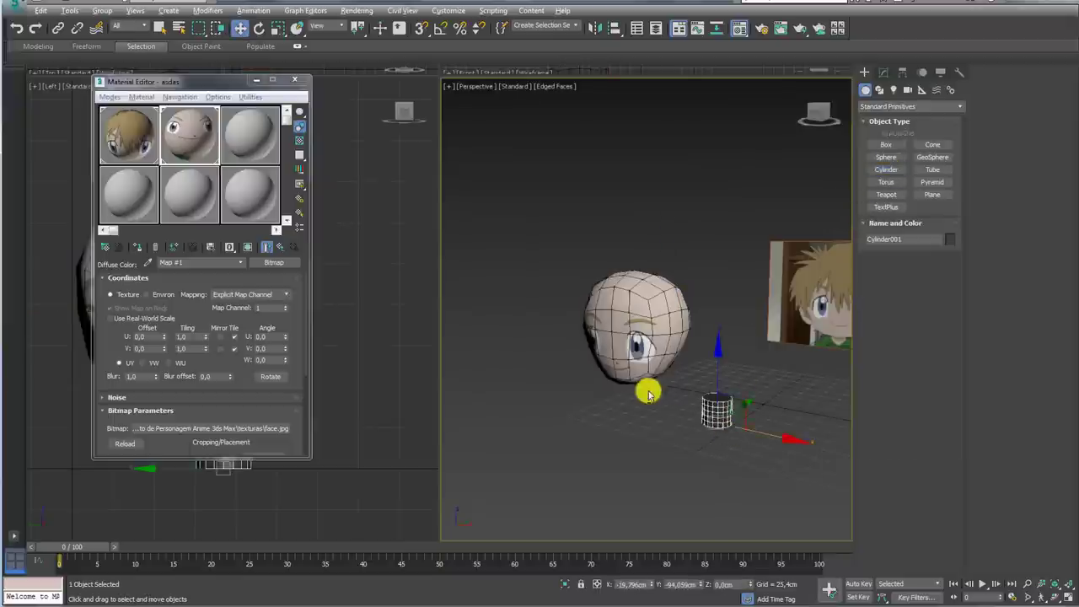
{"action": "middle_click_drag", "start_coordinate": [646, 388], "coordinate": [658, 57], "text": "alt"}
{"action": "left_click", "coordinate": [618, 28]}
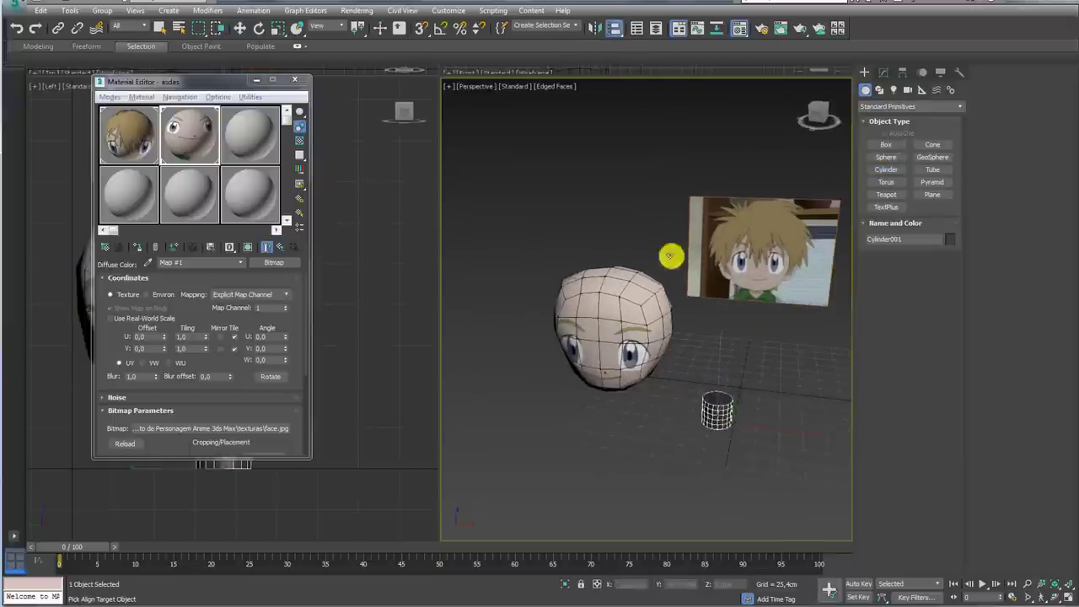
{"action": "left_click", "coordinate": [628, 328]}
{"action": "left_click", "coordinate": [565, 397]}
{"action": "mouse_move", "coordinate": [565, 397]}
{"action": "middle_mouse_down", "text": "alt"}
{"action": "mouse_move", "coordinate": [551, 366]}
{"action": "mouse_move", "coordinate": [655, 287]}
{"action": "middle_mouse_up", "text": "alt"}
{"action": "left_click_drag", "start_coordinate": [655, 286], "coordinate": [603, 363]}
{"action": "scroll", "coordinate": [604, 363], "scroll_direction": "up", "scroll_amount": 5}
{"action": "middle_click_drag", "start_coordinate": [568, 373], "coordinate": [657, 342], "text": "alt"}
{"action": "scroll", "coordinate": [657, 342], "scroll_direction": "down", "scroll_amount": 5}
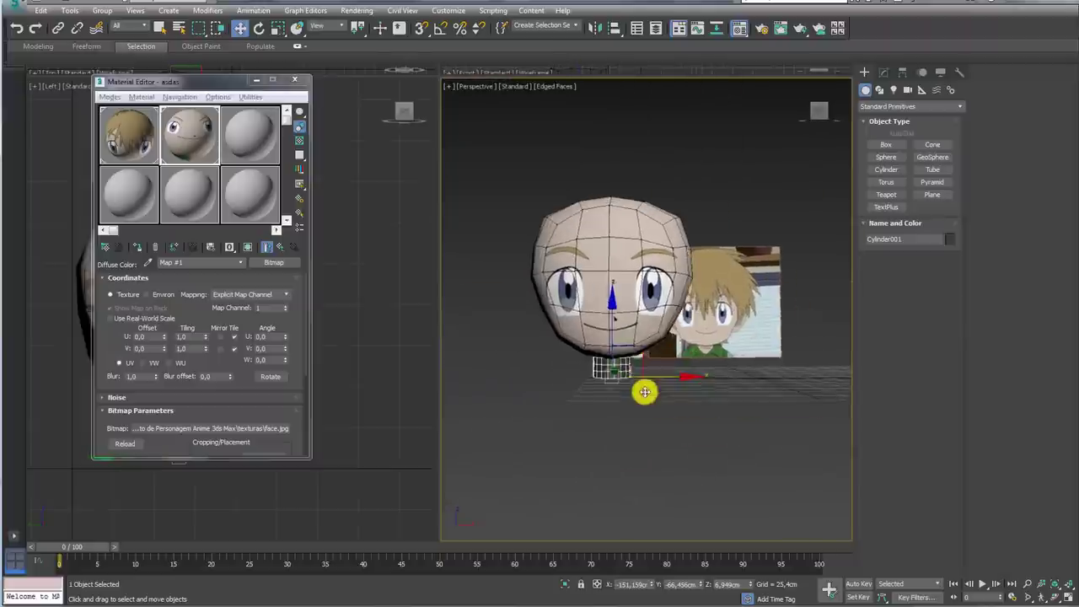
{"action": "key", "text": "e"}
{"action": "key", "text": "r"}
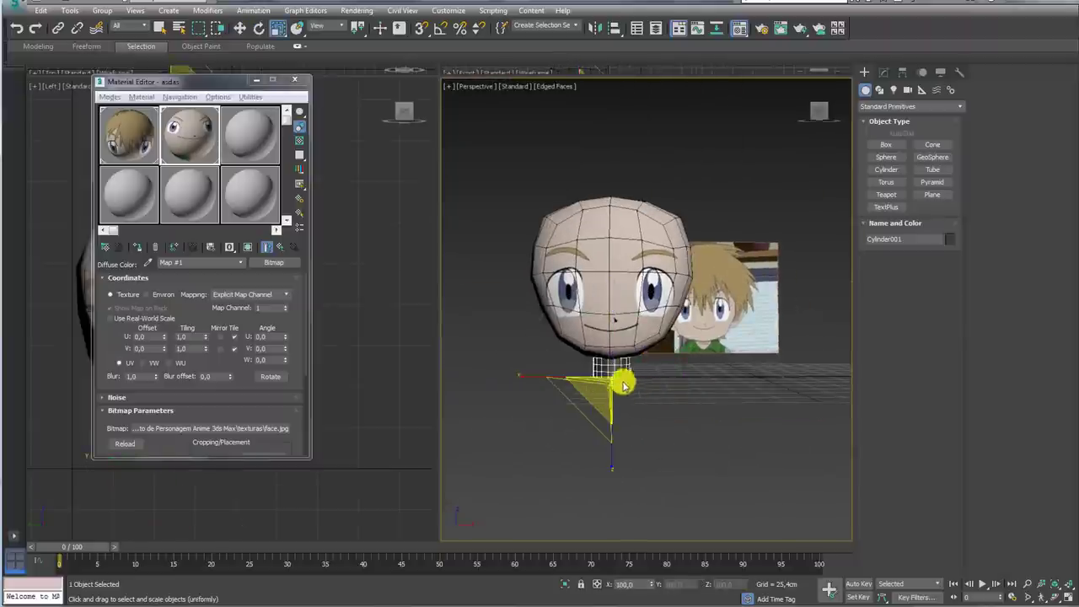
{"action": "left_click", "coordinate": [884, 73]}
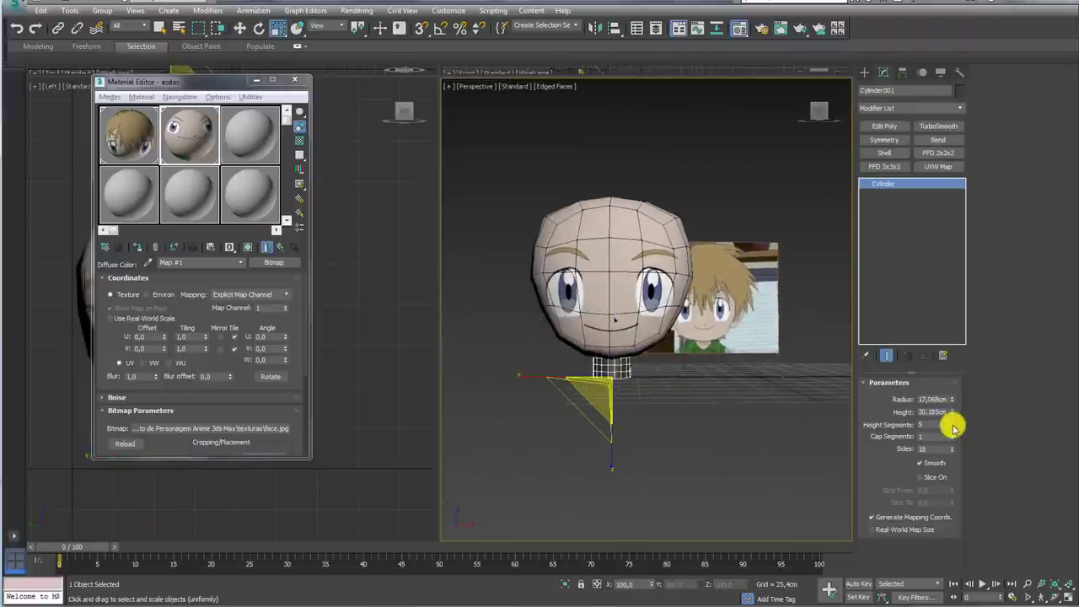
{"action": "mouse_move", "coordinate": [666, 380]}
{"action": "middle_mouse_down", "text": "alt"}
{"action": "mouse_move", "coordinate": [540, 409]}
{"action": "mouse_move", "coordinate": [575, 380]}
{"action": "middle_mouse_up", "text": "alt"}
{"action": "key", "text": "e"}
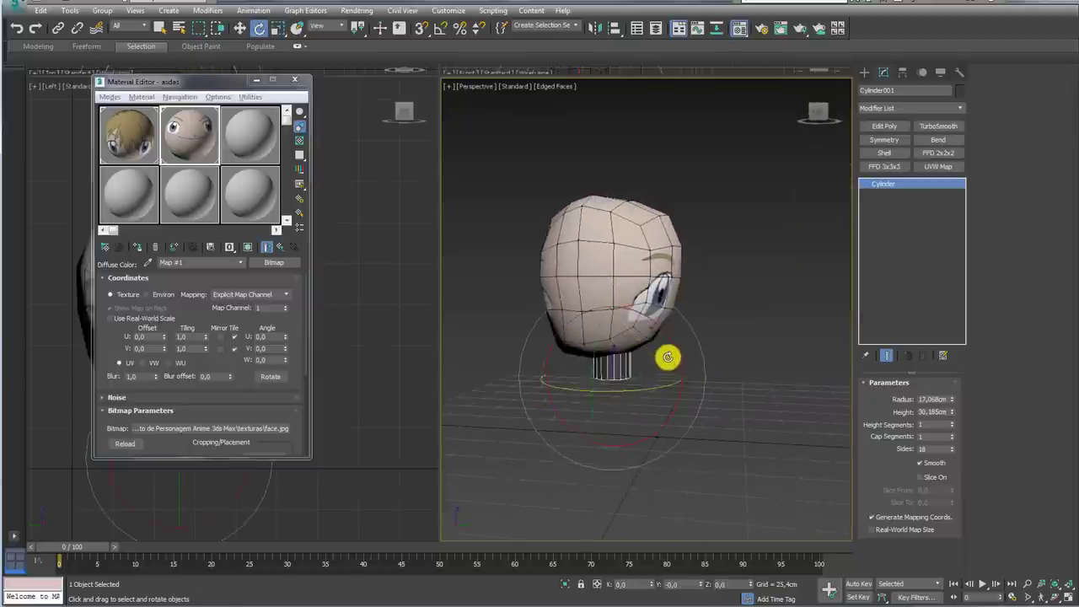
{"action": "key", "text": "w"}
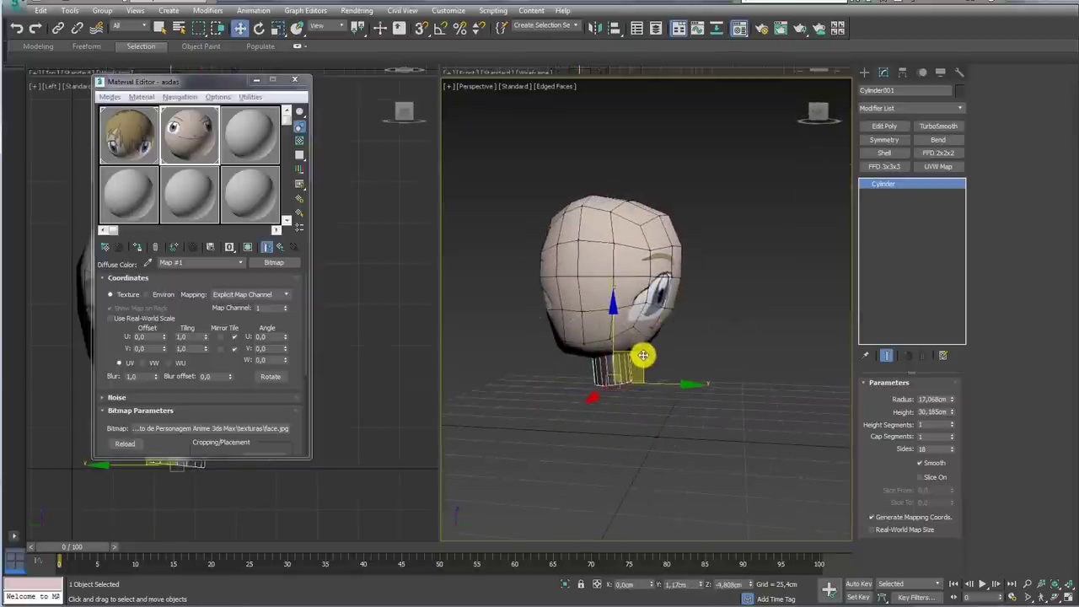
{"action": "mouse_move", "coordinate": [640, 357]}
{"action": "middle_mouse_down", "text": "alt"}
{"action": "mouse_move", "coordinate": [716, 365]}
{"action": "mouse_move", "coordinate": [756, 357]}
{"action": "mouse_move", "coordinate": [585, 354]}
{"action": "mouse_move", "coordinate": [571, 292]}
{"action": "mouse_move", "coordinate": [663, 315]}
{"action": "mouse_move", "coordinate": [611, 342]}
{"action": "mouse_move", "coordinate": [560, 345]}
{"action": "mouse_move", "coordinate": [596, 290]}
{"action": "middle_mouse_up", "text": "alt"}
{"action": "scroll", "coordinate": [641, 359], "scroll_direction": "up", "scroll_amount": 5}
{"action": "left_click", "coordinate": [567, 316]}
{"action": "left_click", "coordinate": [674, 340]}
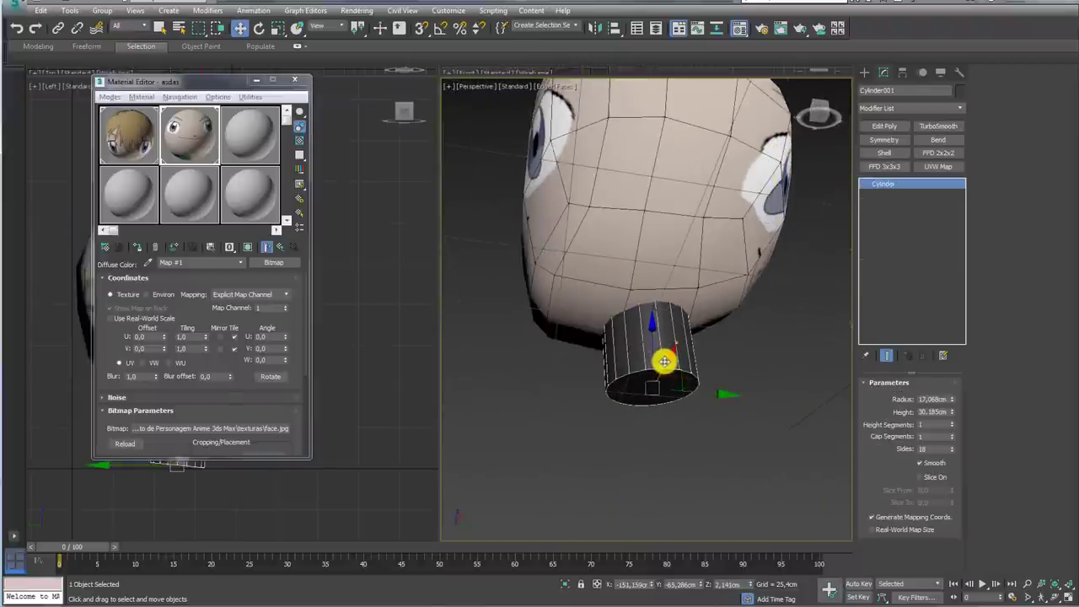
{"action": "key", "text": "Delete"}
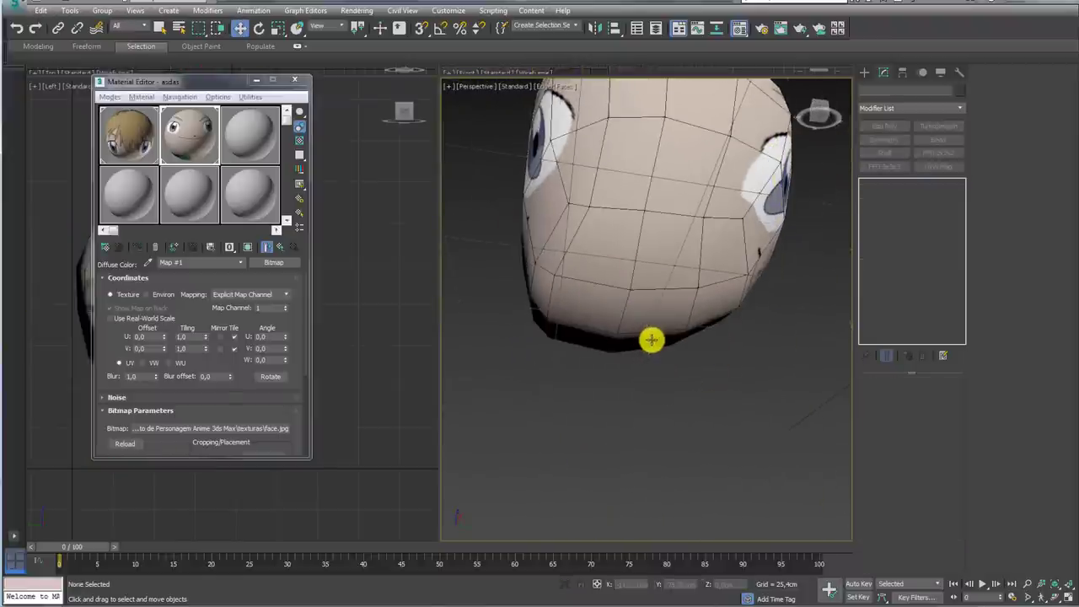
{"action": "left_click", "coordinate": [655, 330]}
Step: With Edge constraints on, slide two chin vertices along their edges
{"action": "middle_click_drag", "start_coordinate": [683, 330], "coordinate": [616, 298], "text": "alt"}
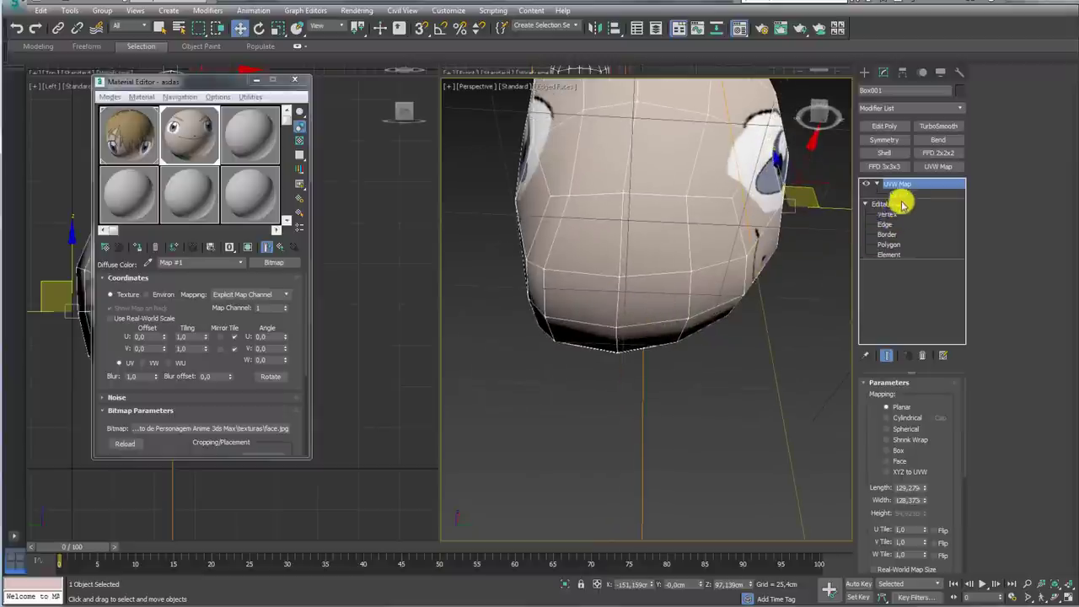
{"action": "left_click", "coordinate": [890, 214]}
{"action": "mouse_move", "coordinate": [616, 328]}
{"action": "middle_mouse_down", "text": "alt"}
{"action": "mouse_move", "coordinate": [636, 294]}
{"action": "mouse_move", "coordinate": [631, 320]}
{"action": "middle_mouse_up", "text": "alt"}
{"action": "left_click", "coordinate": [630, 320]}
{"action": "left_click", "coordinate": [687, 319]}
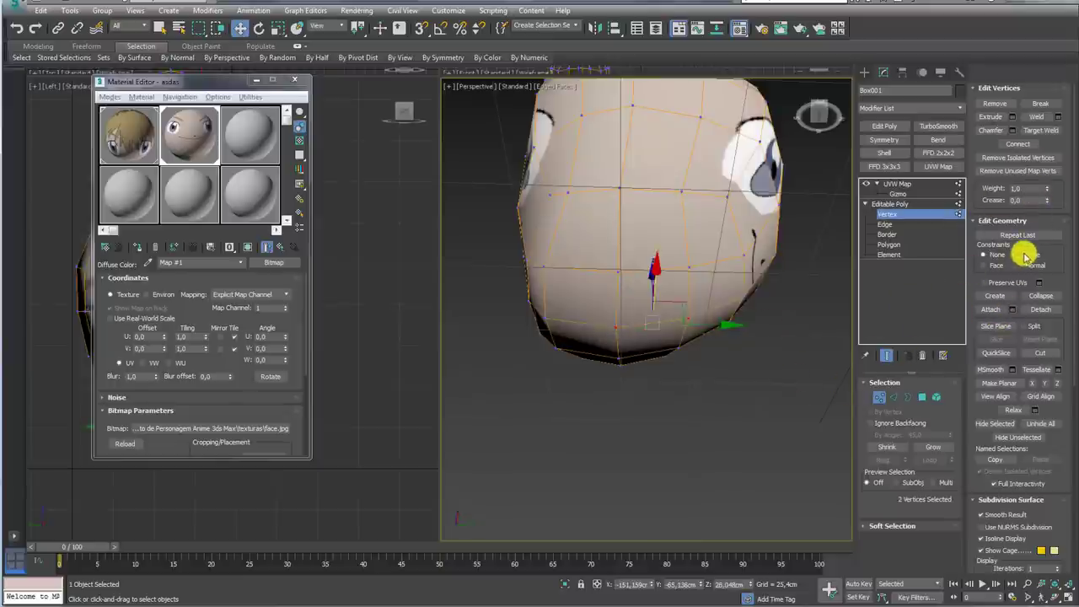
{"action": "left_click", "coordinate": [1018, 255]}
{"action": "mouse_move", "coordinate": [714, 323]}
{"action": "left_mouse_down"}
{"action": "mouse_move", "coordinate": [694, 329]}
{"action": "mouse_move", "coordinate": [693, 292]}
{"action": "left_mouse_up"}
Step: Add four more chin vertices and slide all six sideways along the edges
{"action": "left_click", "coordinate": [688, 269], "text": "ctrl"}
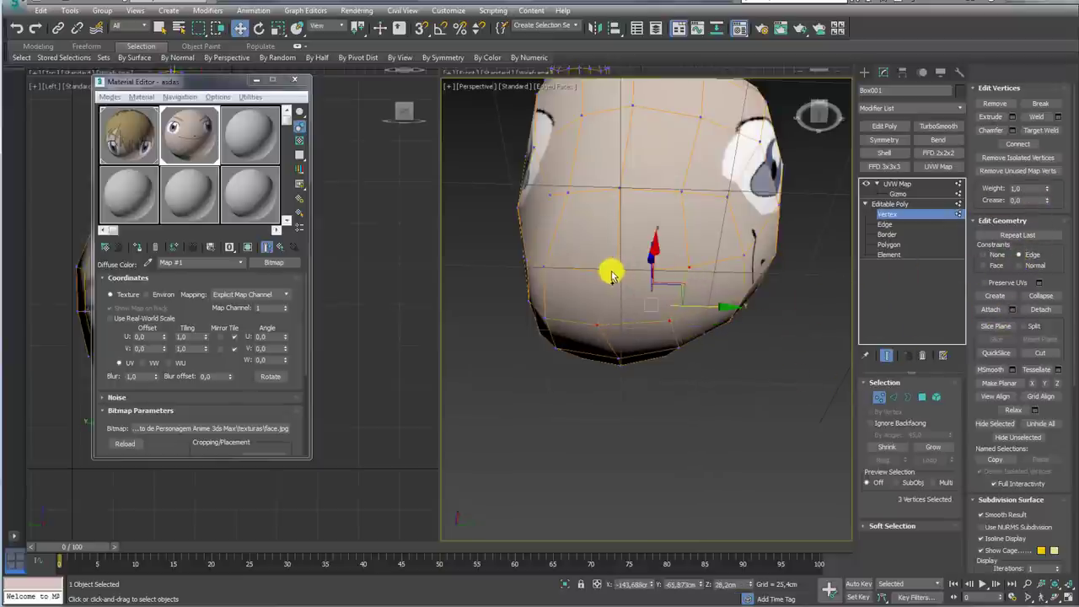
{"action": "left_click", "coordinate": [616, 271], "text": "ctrl"}
{"action": "left_click", "coordinate": [679, 346], "text": "ctrl"}
{"action": "left_click", "coordinate": [620, 357], "text": "ctrl"}
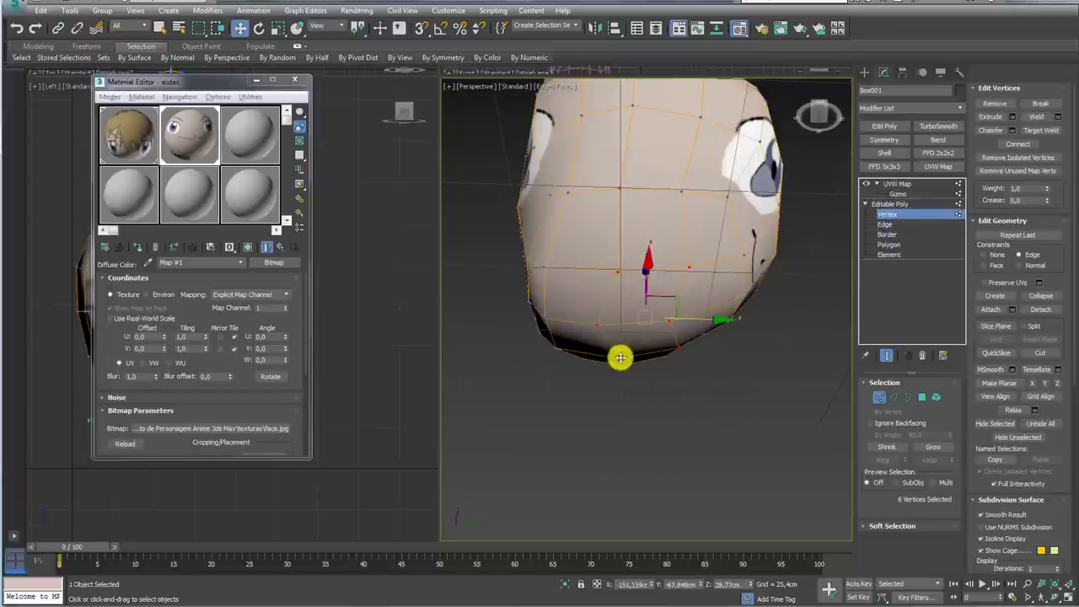
{"action": "left_click_drag", "start_coordinate": [704, 329], "coordinate": [687, 323]}
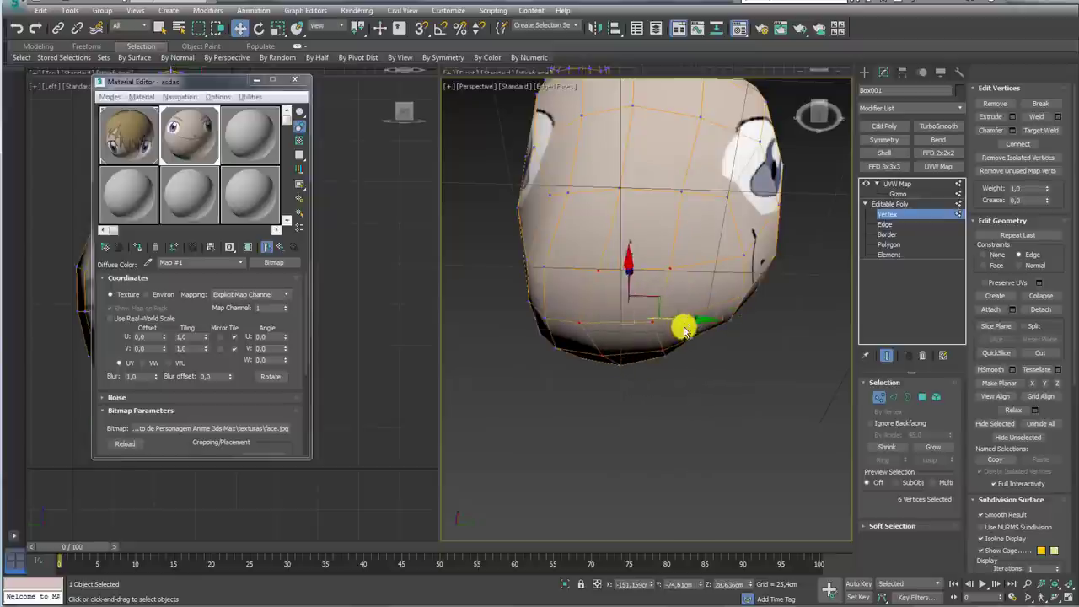
Step: Slide a lower cheek vertex down and to the left
{"action": "middle_click_drag", "start_coordinate": [683, 325], "coordinate": [702, 301], "text": "alt"}
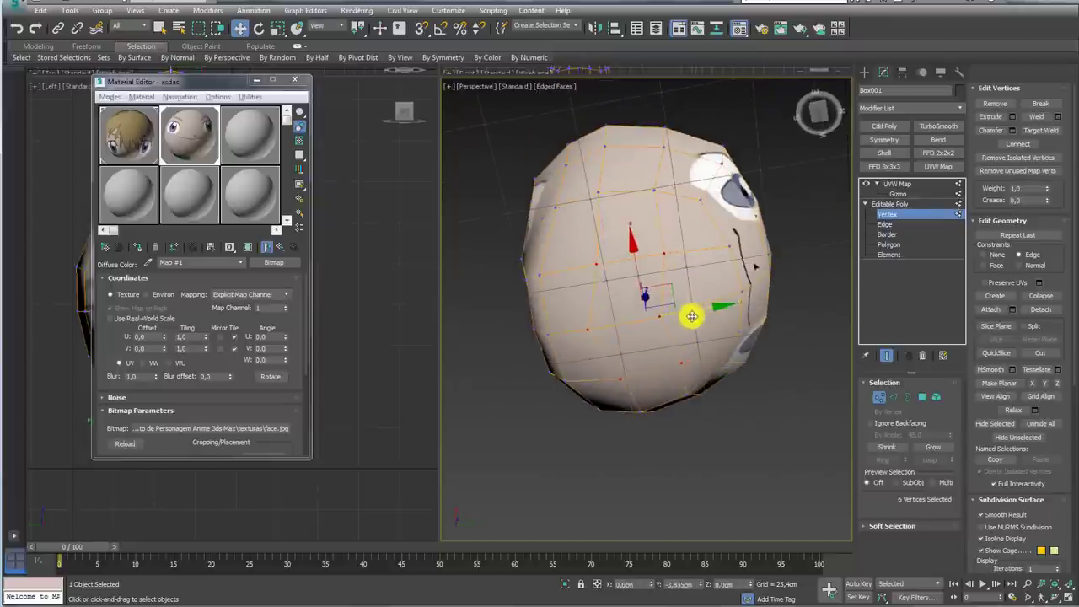
{"action": "scroll", "coordinate": [716, 354], "scroll_direction": "up", "scroll_amount": 2}
{"action": "left_click", "coordinate": [750, 273]}
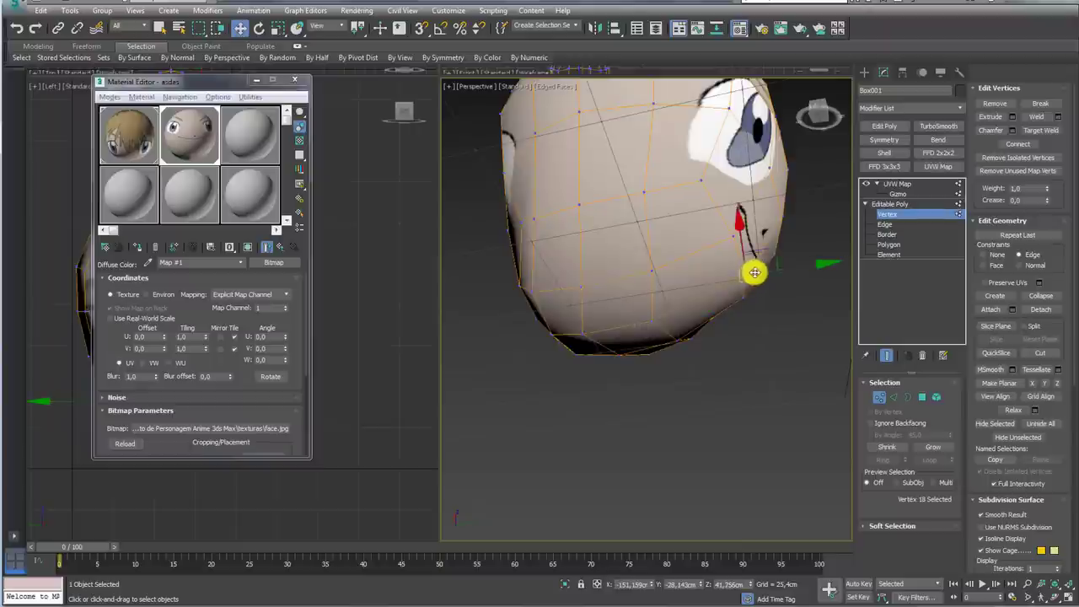
{"action": "scroll", "coordinate": [758, 266], "scroll_direction": "up", "scroll_amount": 2}
{"action": "left_click_drag", "start_coordinate": [763, 257], "coordinate": [756, 259]}
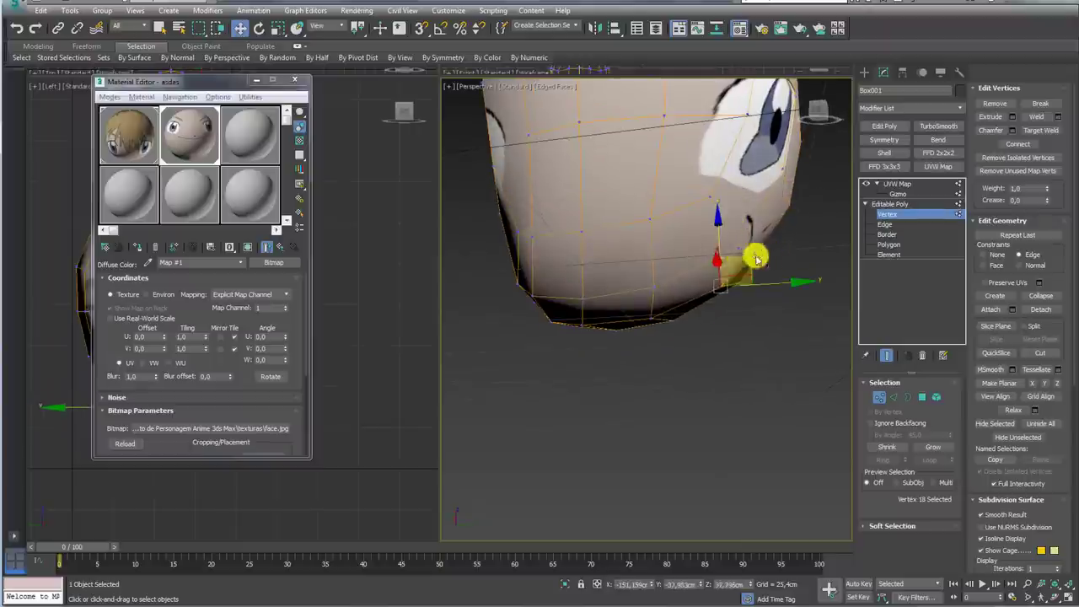
{"action": "left_click", "coordinate": [740, 248]}
{"action": "left_click", "coordinate": [749, 269]}
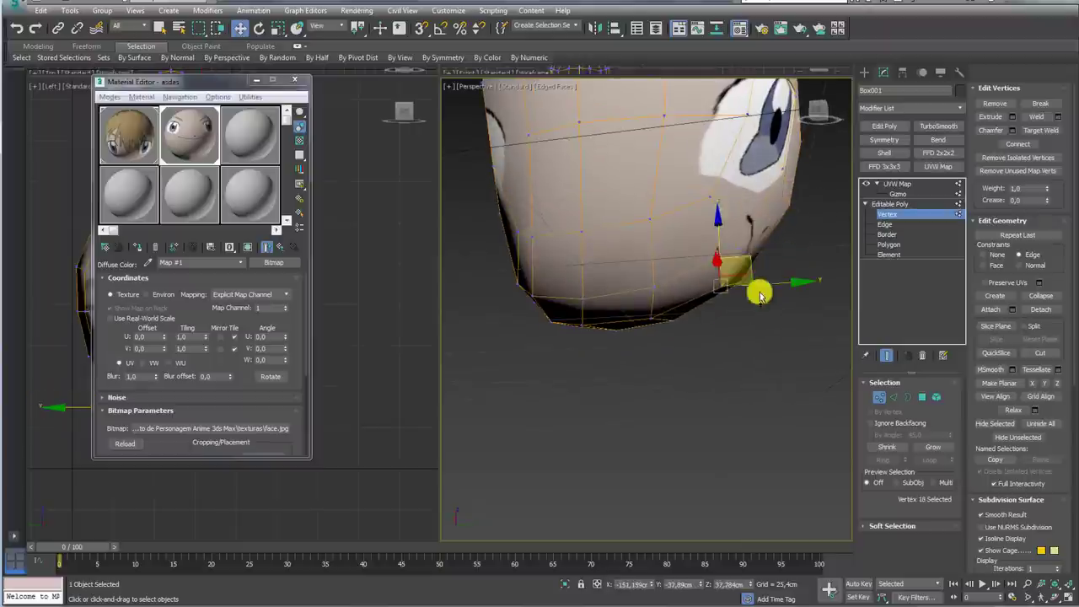
Step: Reselect the cheek vertices while turning the face toward the camera
{"action": "mouse_move", "coordinate": [739, 282]}
{"action": "middle_mouse_down", "text": "alt"}
{"action": "mouse_move", "coordinate": [729, 299]}
{"action": "mouse_move", "coordinate": [723, 270]}
{"action": "middle_mouse_up", "text": "alt"}
{"action": "left_click", "coordinate": [719, 248]}
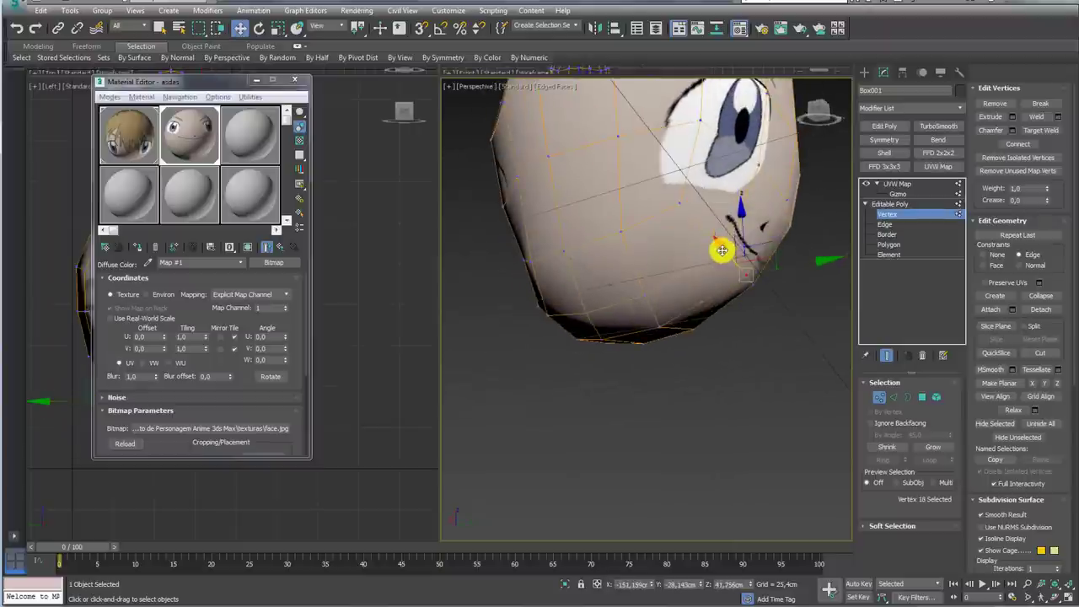
{"action": "middle_click_drag", "start_coordinate": [765, 306], "coordinate": [771, 293], "text": "alt"}
{"action": "left_click", "coordinate": [784, 271], "text": "ctrl"}
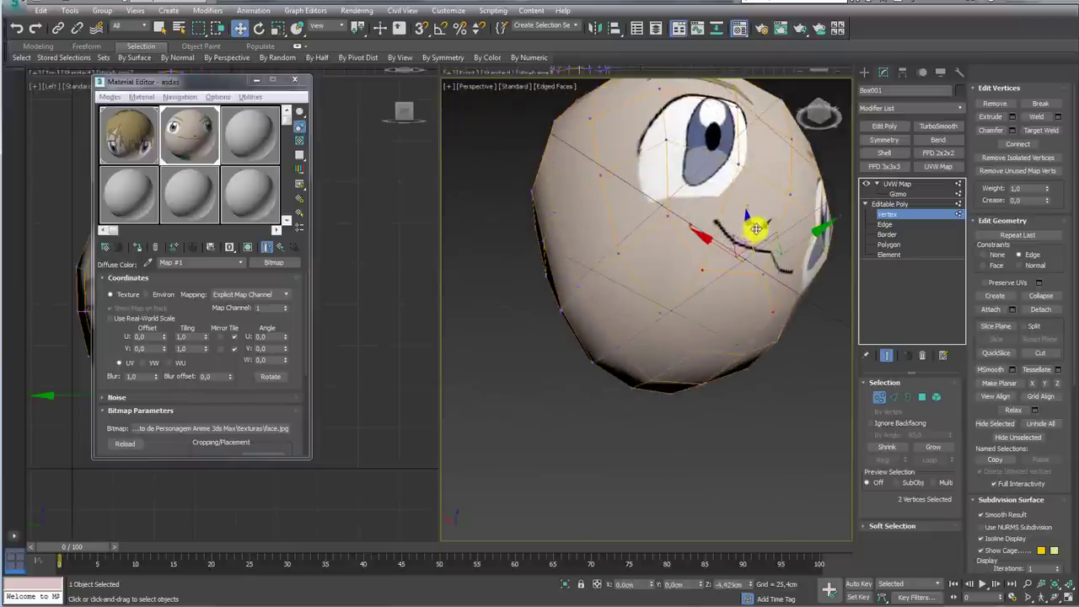
{"action": "left_click", "coordinate": [763, 242]}
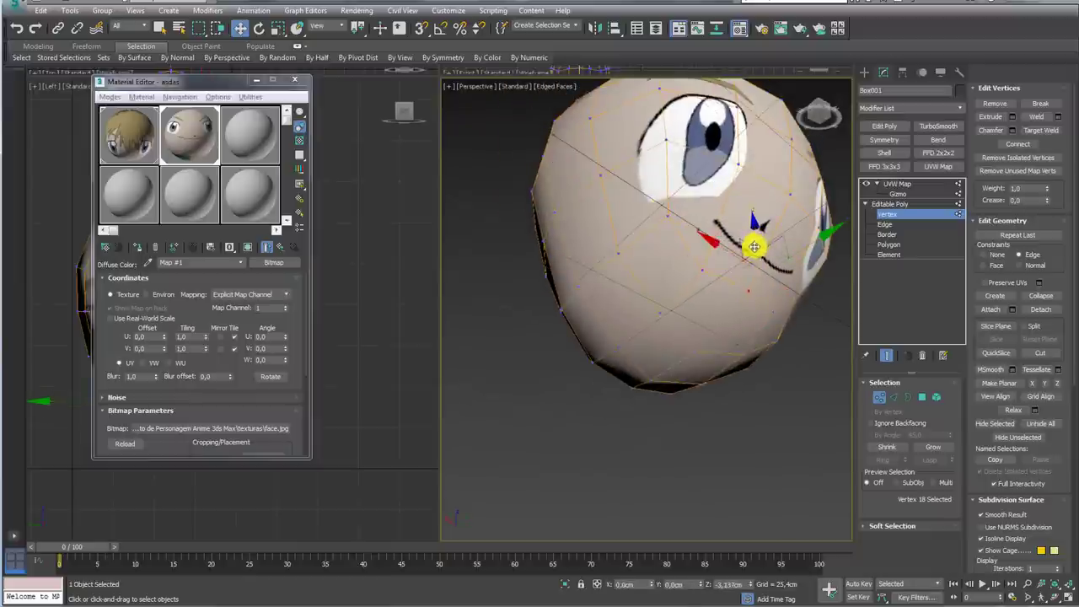
{"action": "scroll", "coordinate": [755, 246], "scroll_direction": "down", "scroll_amount": 4}
{"action": "middle_click_drag", "start_coordinate": [680, 232], "coordinate": [722, 222], "text": "alt"}
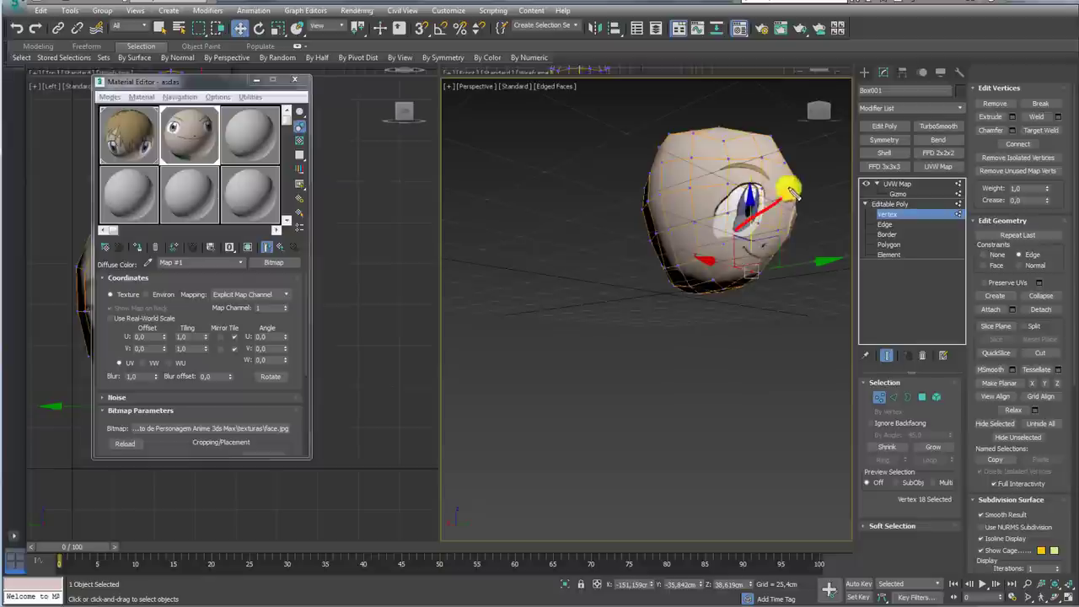
{"action": "mouse_move", "coordinate": [784, 244]}
{"action": "middle_mouse_down", "text": "alt"}
{"action": "mouse_move", "coordinate": [710, 308]}
{"action": "mouse_move", "coordinate": [728, 298]}
{"action": "mouse_move", "coordinate": [728, 264]}
{"action": "mouse_move", "coordinate": [706, 301]}
{"action": "middle_mouse_up", "text": "alt"}
{"action": "scroll", "coordinate": [715, 320], "scroll_direction": "up", "scroll_amount": 3}
{"action": "scroll", "coordinate": [721, 286], "scroll_direction": "down", "scroll_amount": 3}
{"action": "scroll", "coordinate": [687, 297], "scroll_direction": "up", "scroll_amount": 3}
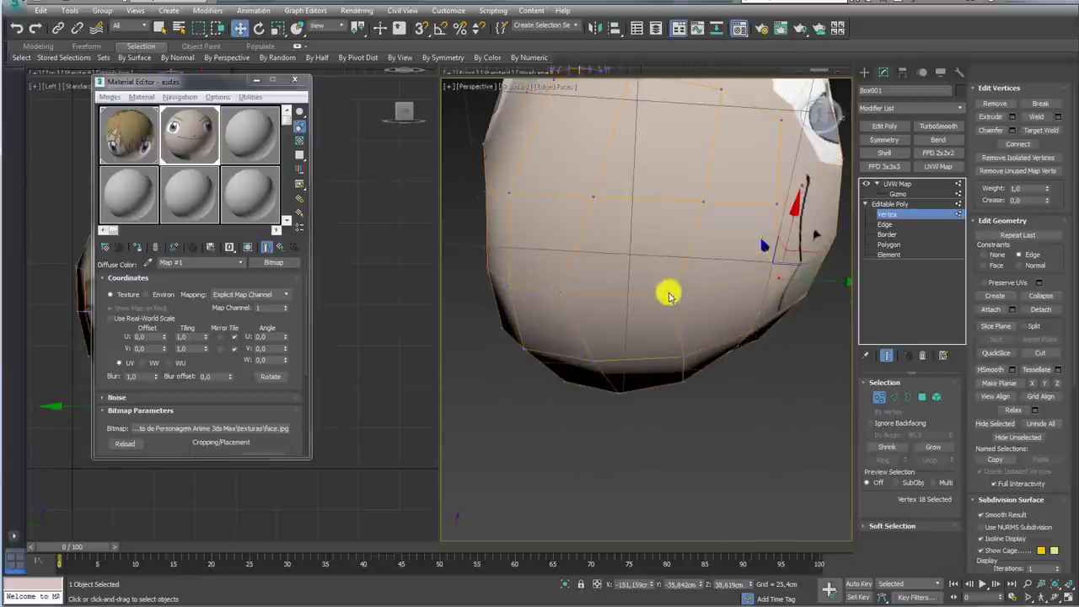
Step: Select and drag a group of vertices on the lower head
{"action": "left_click_drag", "start_coordinate": [672, 293], "coordinate": [609, 214]}
{"action": "left_click", "coordinate": [593, 197]}
{"action": "left_click", "coordinate": [671, 295], "text": "ctrl"}
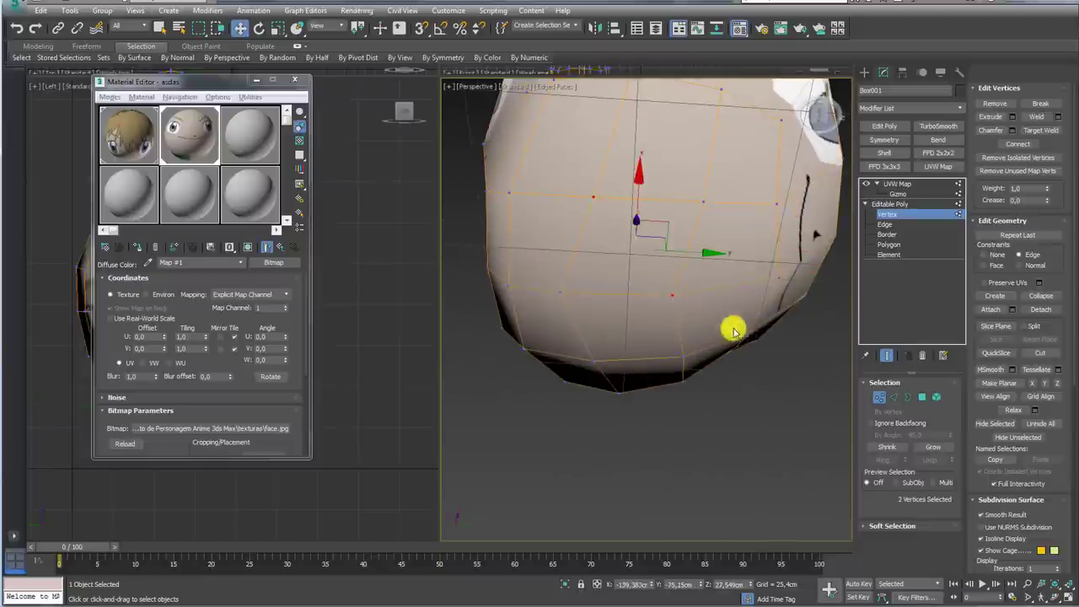
{"action": "left_click", "coordinate": [749, 330], "text": "ctrl"}
{"action": "left_click", "coordinate": [777, 206], "text": "ctrl"}
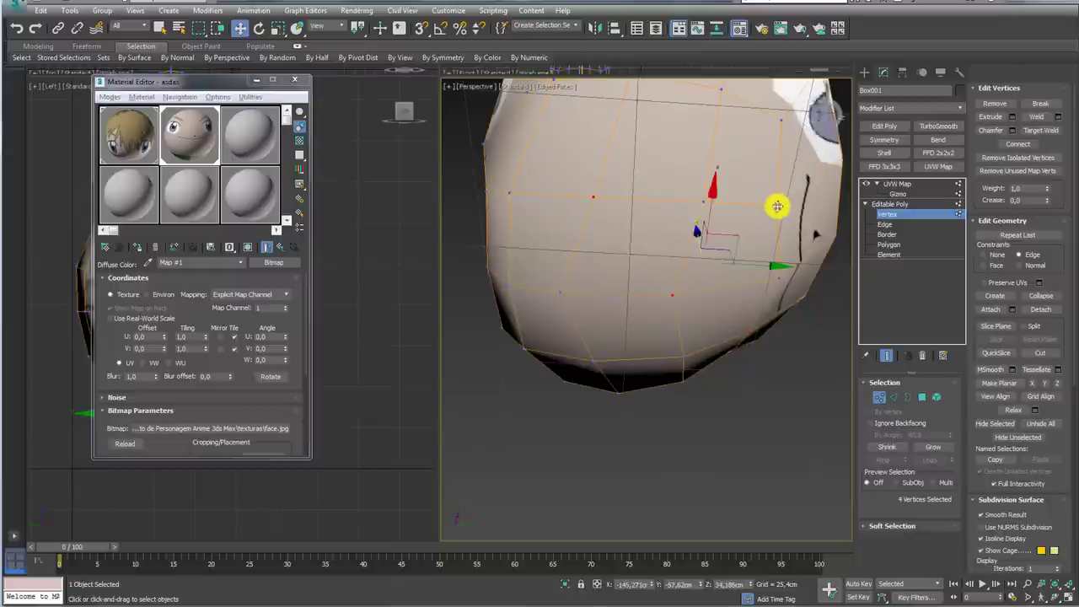
{"action": "left_click", "coordinate": [592, 361], "text": "ctrl"}
{"action": "left_click_drag", "start_coordinate": [600, 344], "coordinate": [731, 218]}
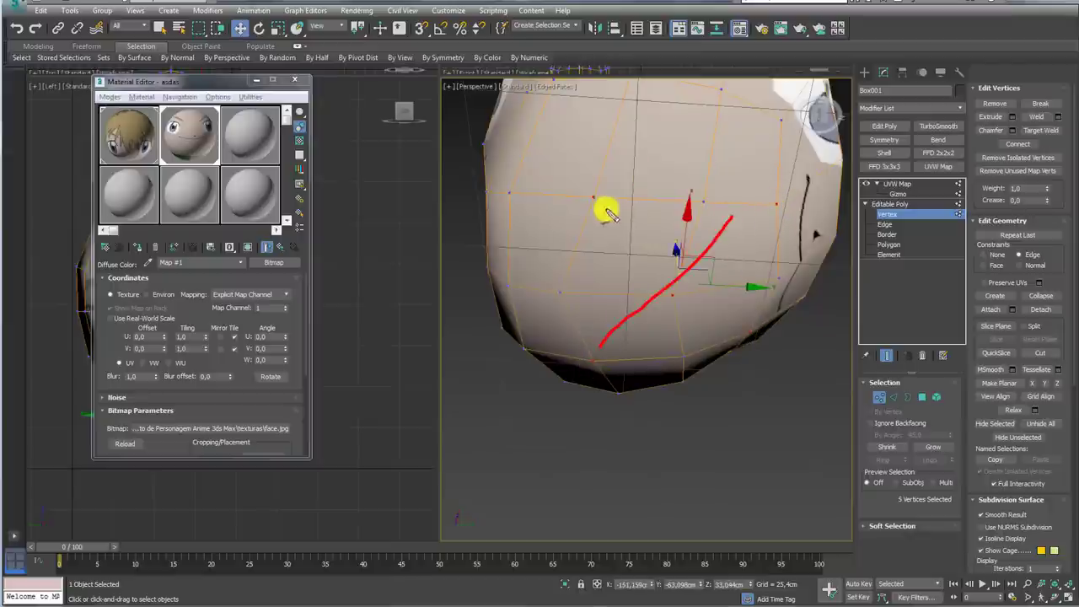
{"action": "left_click_drag", "start_coordinate": [606, 221], "coordinate": [722, 325]}
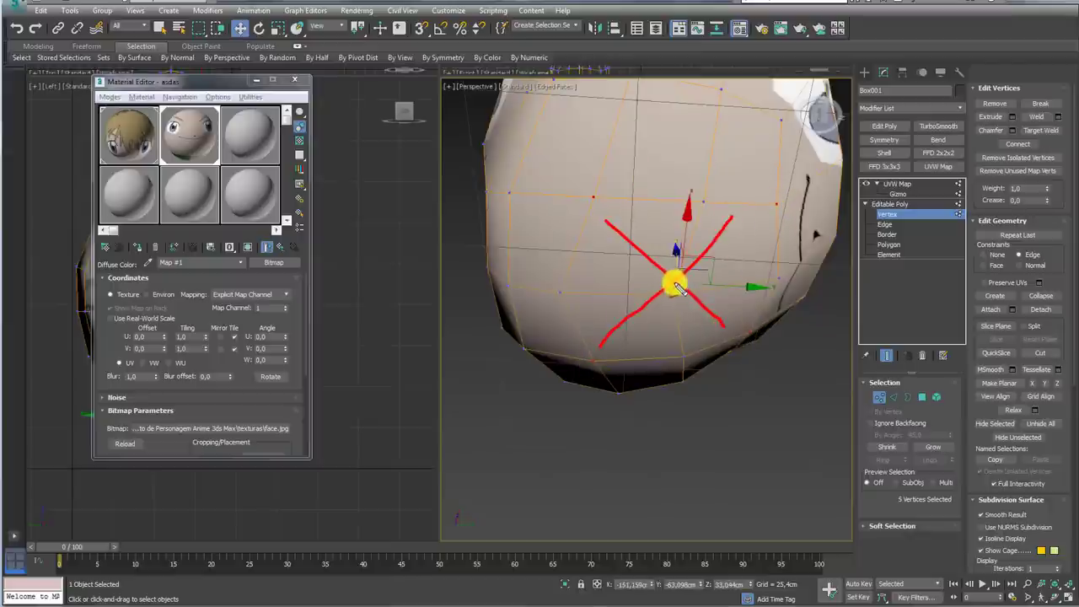
{"action": "left_click_drag", "start_coordinate": [681, 274], "coordinate": [682, 284]}
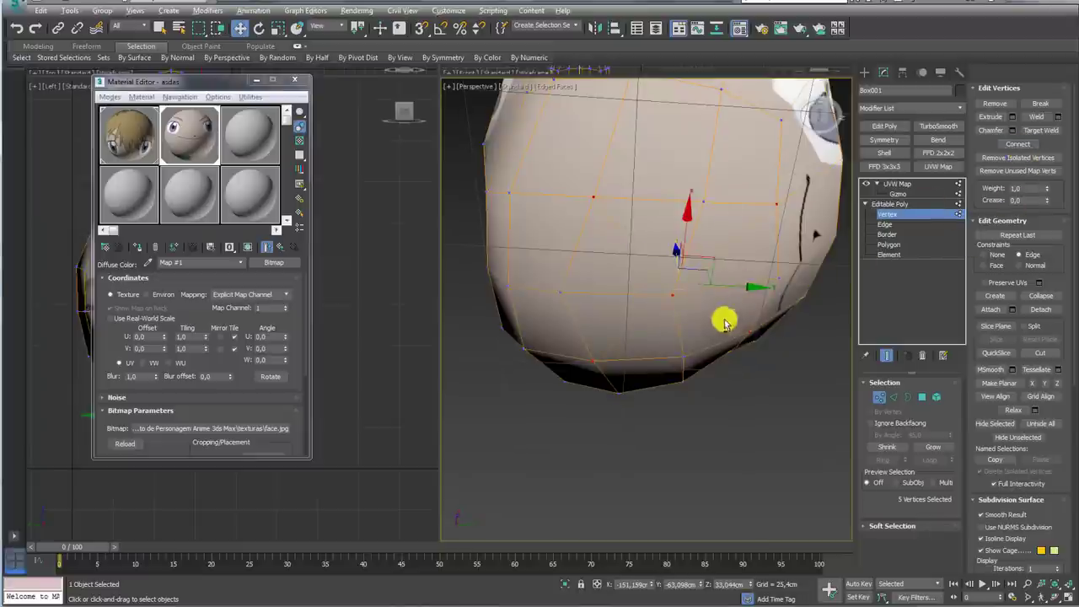
{"action": "mouse_move", "coordinate": [723, 318]}
{"action": "middle_mouse_down", "text": "alt"}
{"action": "mouse_move", "coordinate": [693, 301]}
{"action": "mouse_move", "coordinate": [680, 311]}
{"action": "middle_mouse_up", "text": "alt"}
Step: Extrude the centre vertex of the lower head into a spike
{"action": "left_click", "coordinate": [670, 291]}
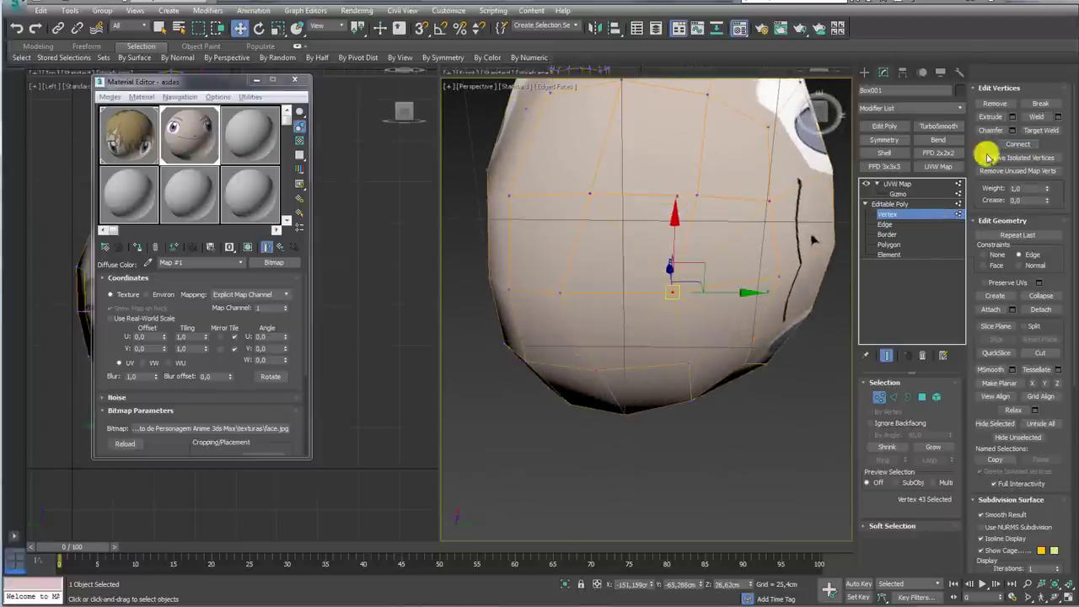
{"action": "left_click", "coordinate": [1008, 121]}
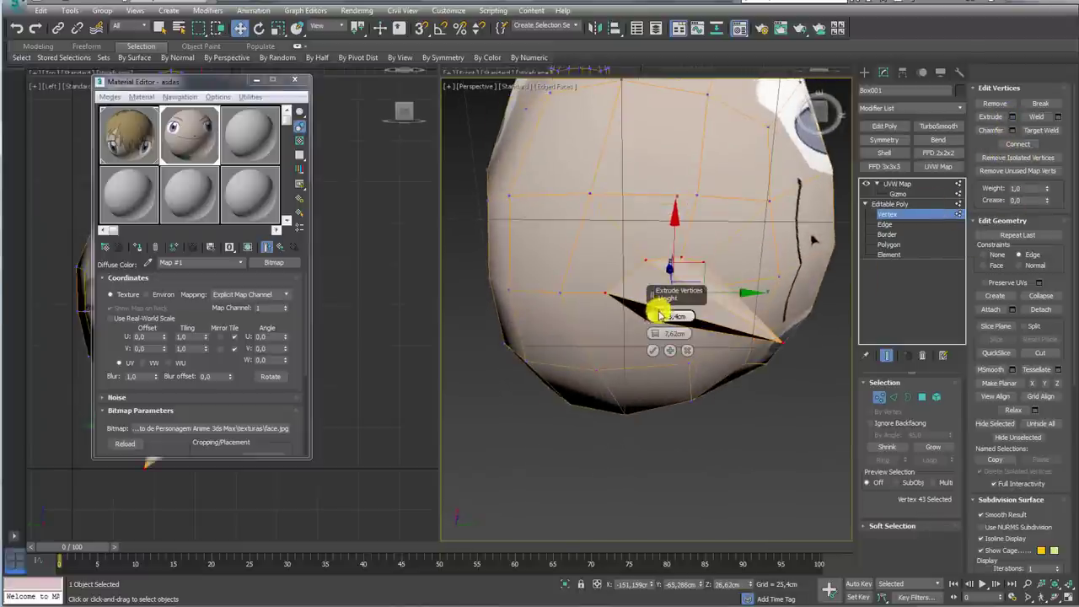
{"action": "left_click_drag", "start_coordinate": [654, 308], "coordinate": [651, 332]}
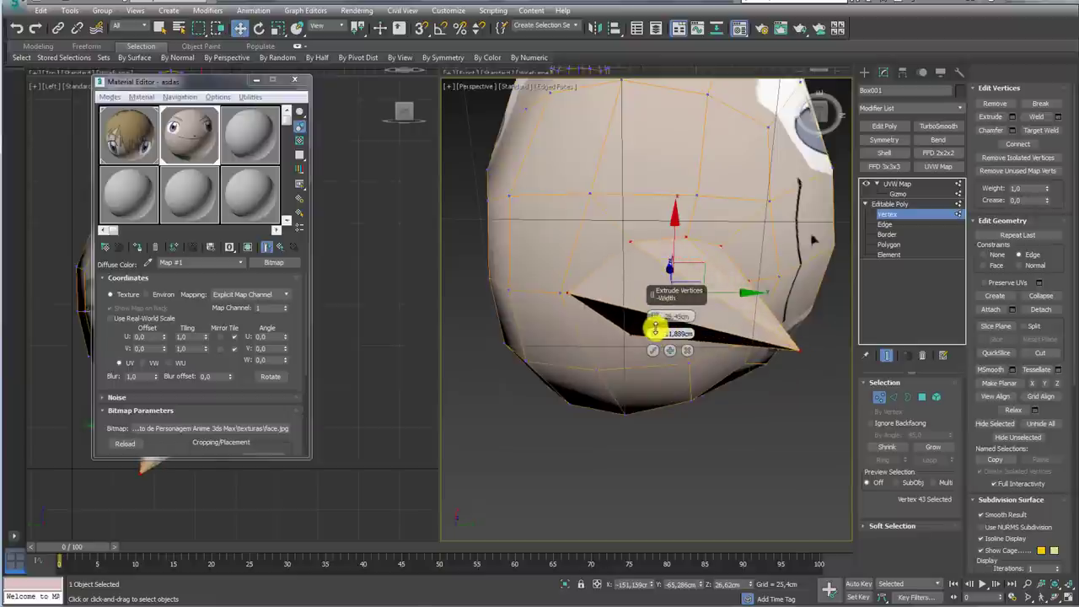
{"action": "left_click", "coordinate": [651, 350]}
Step: Delete the spike's tip to open an eight-sided hole, then select its border
{"action": "middle_click_drag", "start_coordinate": [717, 340], "coordinate": [768, 440], "text": "alt"}
{"action": "left_click", "coordinate": [747, 407]}
{"action": "key", "text": "Delete"}
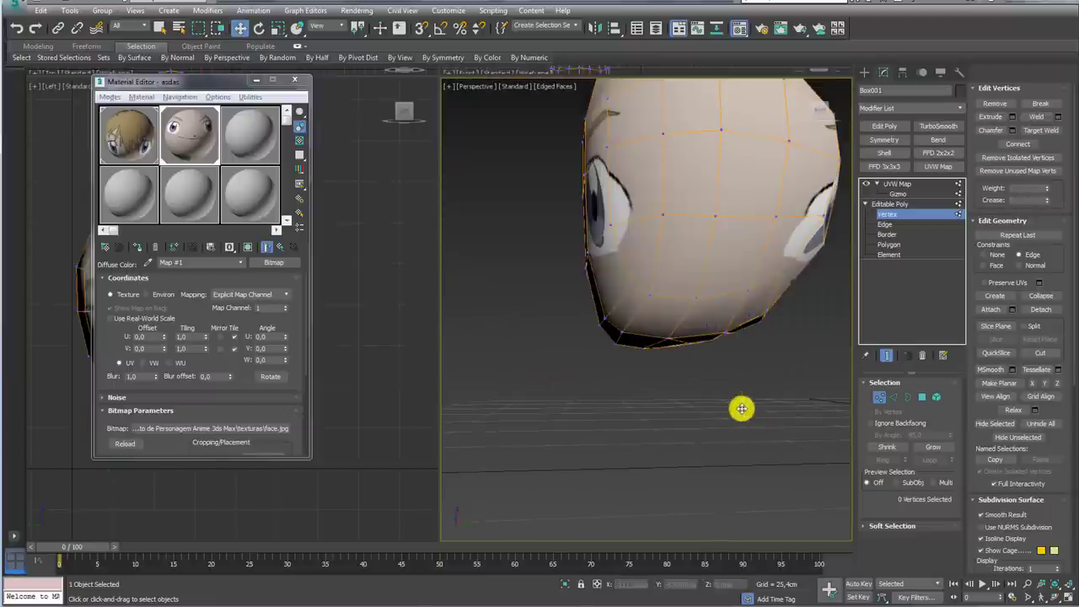
{"action": "mouse_move", "coordinate": [736, 407]}
{"action": "middle_mouse_down", "text": "alt"}
{"action": "mouse_move", "coordinate": [711, 349]}
{"action": "mouse_move", "coordinate": [715, 243]}
{"action": "mouse_move", "coordinate": [686, 248]}
{"action": "mouse_move", "coordinate": [681, 279]}
{"action": "middle_mouse_up", "text": "alt"}
{"action": "left_click", "coordinate": [908, 397]}
{"action": "left_click", "coordinate": [719, 220]}
Step: View the head from below and nudge the selected hole border slightly
{"action": "scroll", "coordinate": [682, 279], "scroll_direction": "up", "scroll_amount": 4}
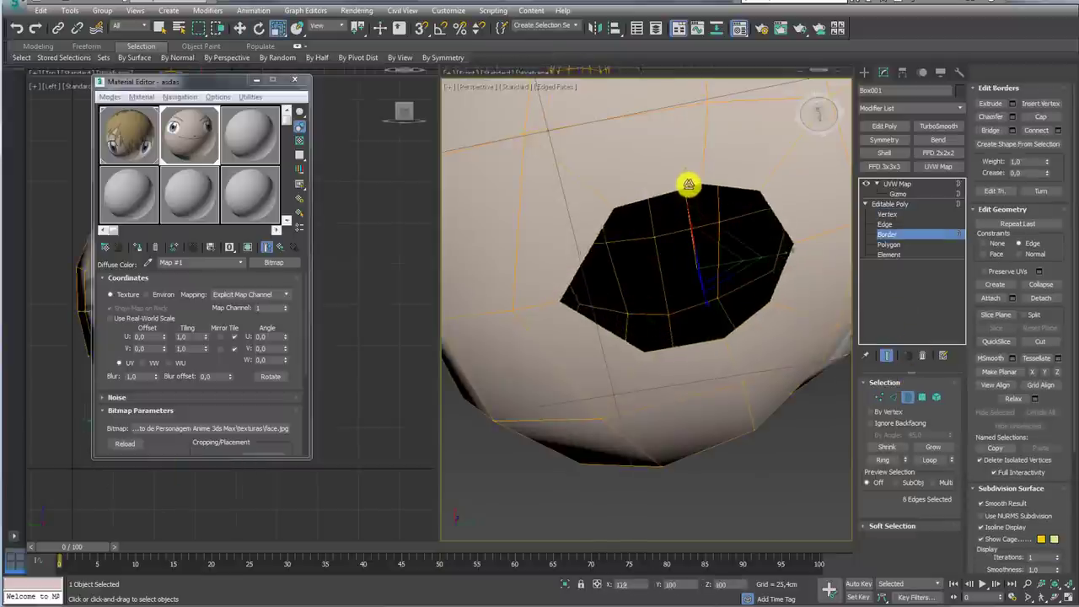
{"action": "scroll", "coordinate": [687, 203], "scroll_direction": "down", "scroll_amount": 6}
{"action": "middle_click_drag", "start_coordinate": [696, 200], "coordinate": [700, 262], "text": "alt"}
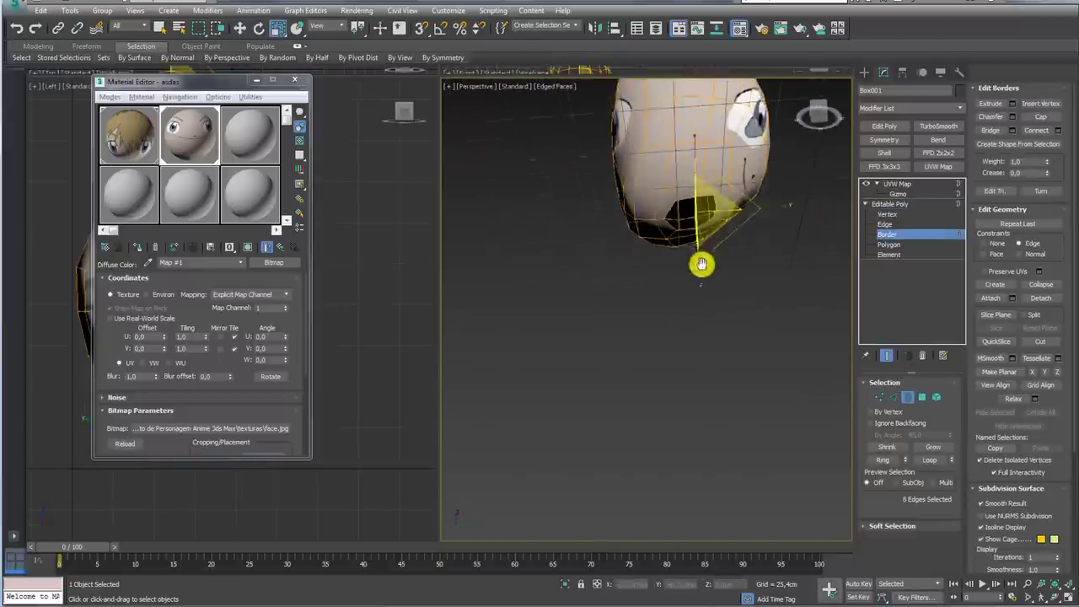
{"action": "key", "text": "w"}
{"action": "middle_click_drag", "start_coordinate": [720, 202], "coordinate": [722, 241], "text": "alt"}
{"action": "mouse_move", "coordinate": [718, 198]}
{"action": "left_mouse_down"}
{"action": "mouse_move", "coordinate": [722, 229]}
{"action": "mouse_move", "coordinate": [703, 217]}
{"action": "left_mouse_up"}
{"action": "middle_click_drag", "start_coordinate": [703, 217], "coordinate": [706, 220], "text": "alt"}
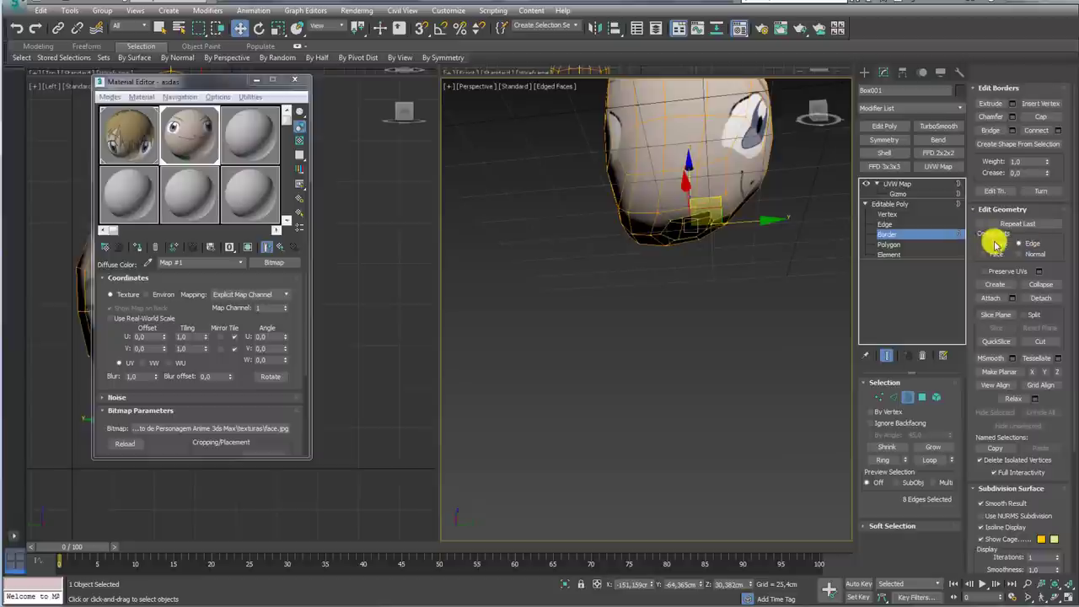
Step: Shift-drag the hole's border downward into a short box-shaped neck
{"action": "left_click_drag", "start_coordinate": [716, 197], "coordinate": [722, 234], "text": "shift"}
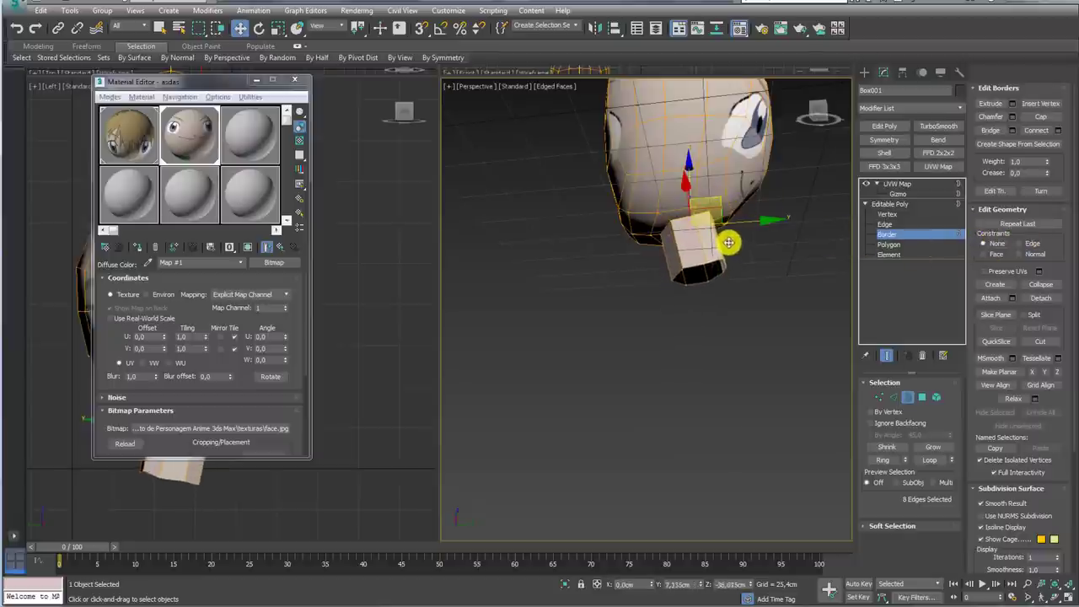
{"action": "scroll", "coordinate": [706, 235], "scroll_direction": "up", "scroll_amount": 2}
{"action": "scroll", "coordinate": [706, 235], "scroll_direction": "up", "scroll_amount": 2}
{"action": "key", "text": "ctrl+z"}
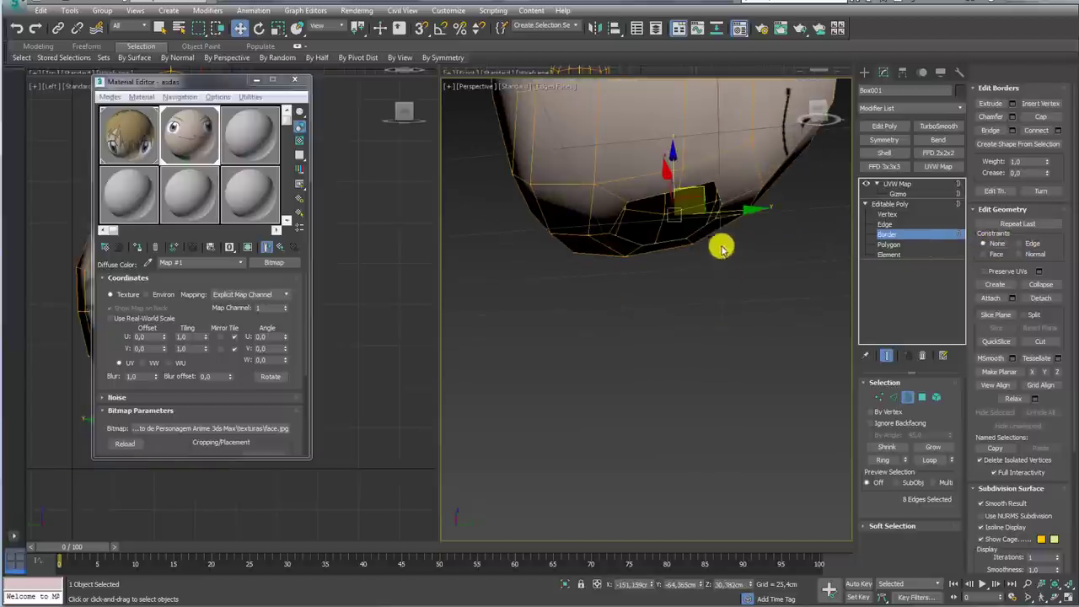
{"action": "left_click_drag", "start_coordinate": [702, 192], "coordinate": [691, 238], "text": "shift"}
{"action": "key", "text": "r"}
{"action": "key", "text": "w"}
{"action": "left_click_drag", "start_coordinate": [706, 193], "coordinate": [722, 267], "text": "shift"}
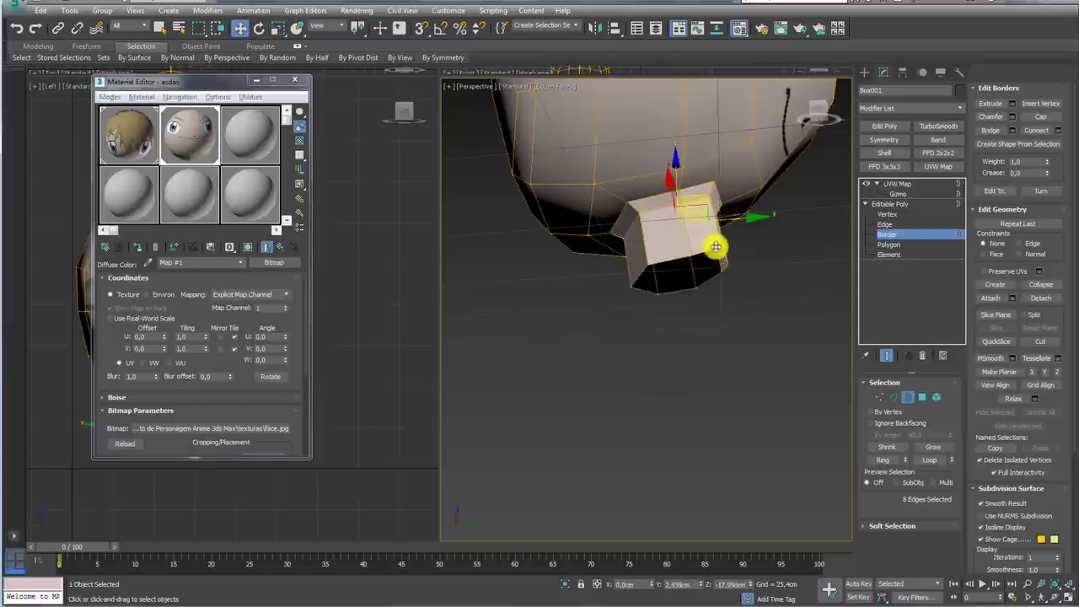
{"action": "left_click", "coordinate": [900, 195]}
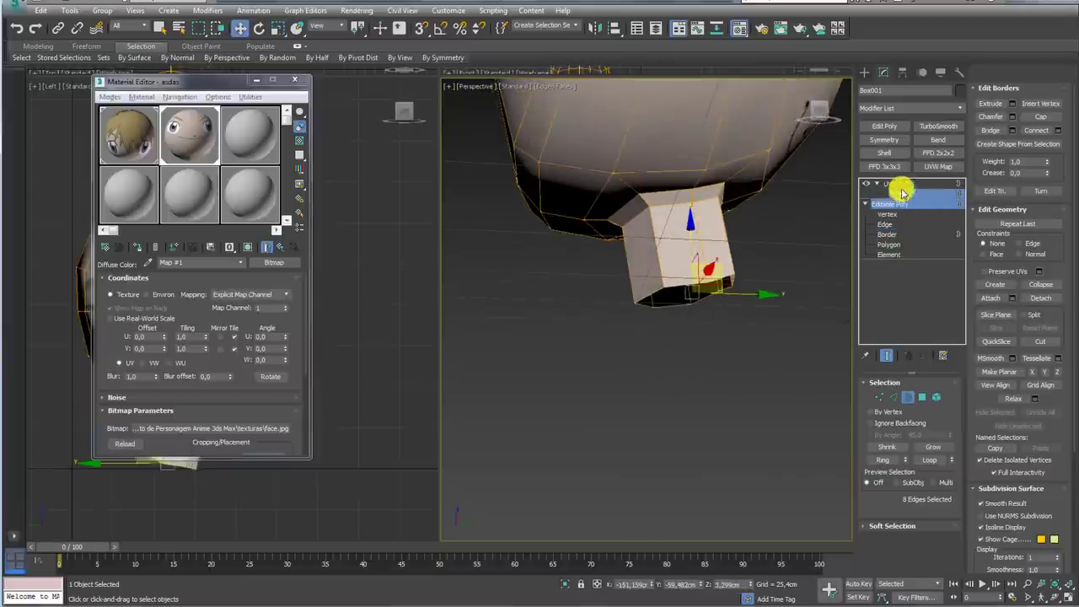
{"action": "left_click", "coordinate": [893, 183]}
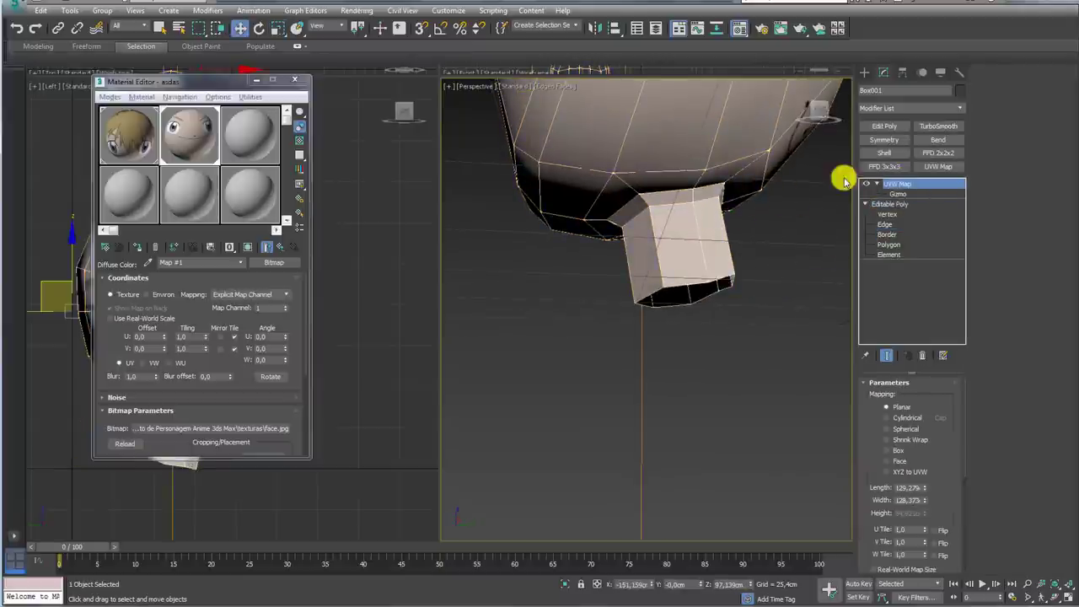
Step: Add TurboSmooth to the head from a straight-on front view
{"action": "left_click", "coordinate": [876, 184]}
{"action": "mouse_move", "coordinate": [747, 197]}
{"action": "middle_mouse_down", "text": "alt"}
{"action": "mouse_move", "coordinate": [669, 272]}
{"action": "mouse_move", "coordinate": [691, 243]}
{"action": "mouse_move", "coordinate": [700, 349]}
{"action": "mouse_move", "coordinate": [694, 338]}
{"action": "mouse_move", "coordinate": [676, 360]}
{"action": "middle_mouse_up", "text": "alt"}
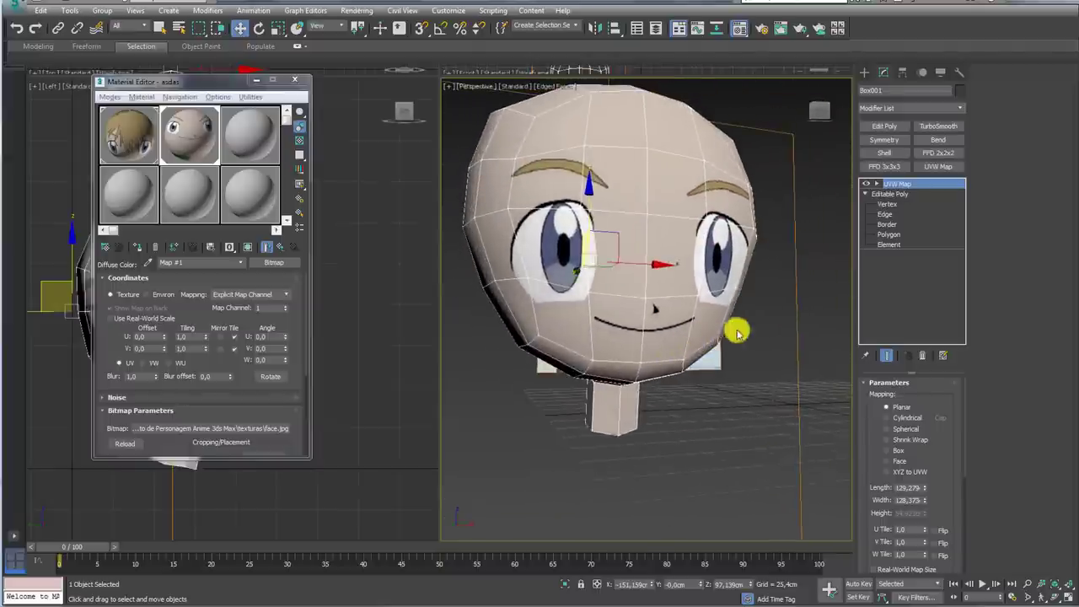
{"action": "middle_click_drag", "start_coordinate": [736, 334], "coordinate": [871, 212], "text": "alt"}
{"action": "left_click", "coordinate": [938, 125]}
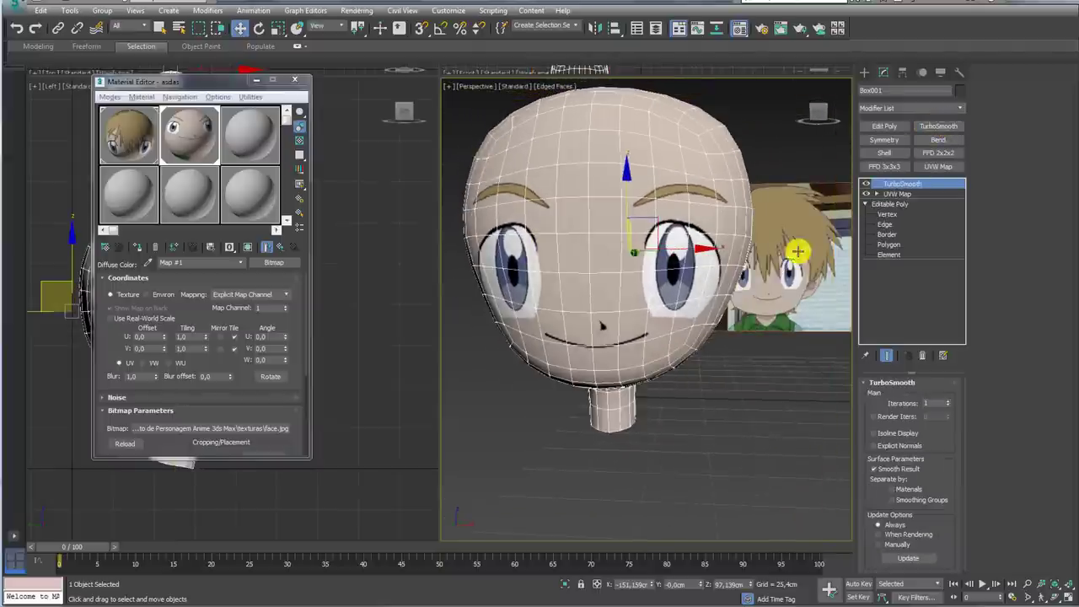
Step: Zoom in on the smoothed head and open its base Editable Poly level
{"action": "mouse_move", "coordinate": [798, 250]}
{"action": "middle_mouse_down", "text": "alt"}
{"action": "mouse_move", "coordinate": [733, 282]}
{"action": "mouse_move", "coordinate": [773, 299]}
{"action": "mouse_move", "coordinate": [738, 280]}
{"action": "mouse_move", "coordinate": [766, 289]}
{"action": "mouse_move", "coordinate": [702, 337]}
{"action": "middle_mouse_up", "text": "alt"}
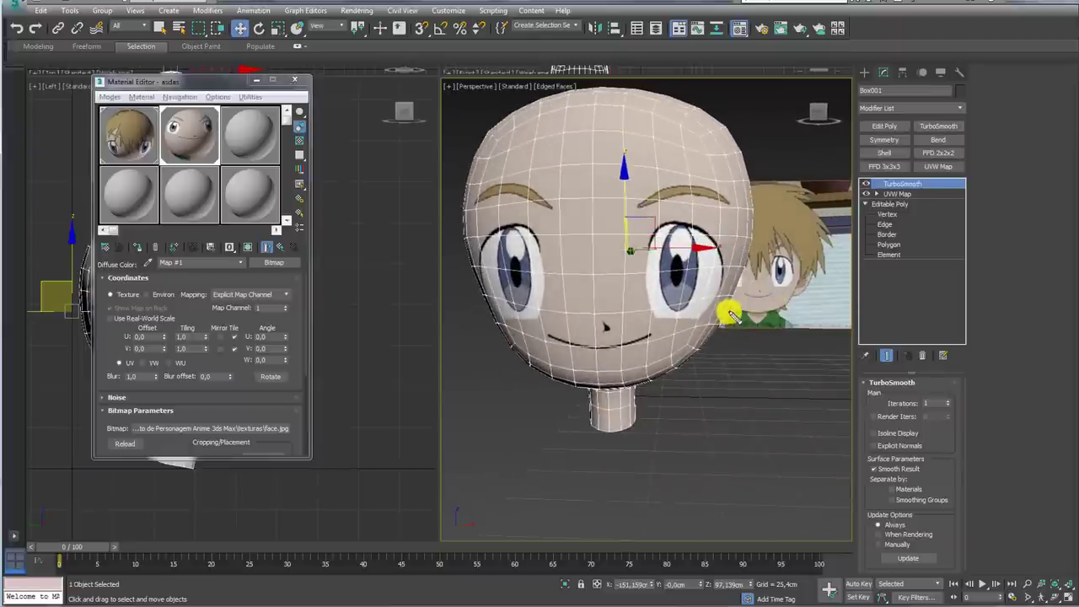
{"action": "left_click_drag", "start_coordinate": [732, 315], "coordinate": [647, 386]}
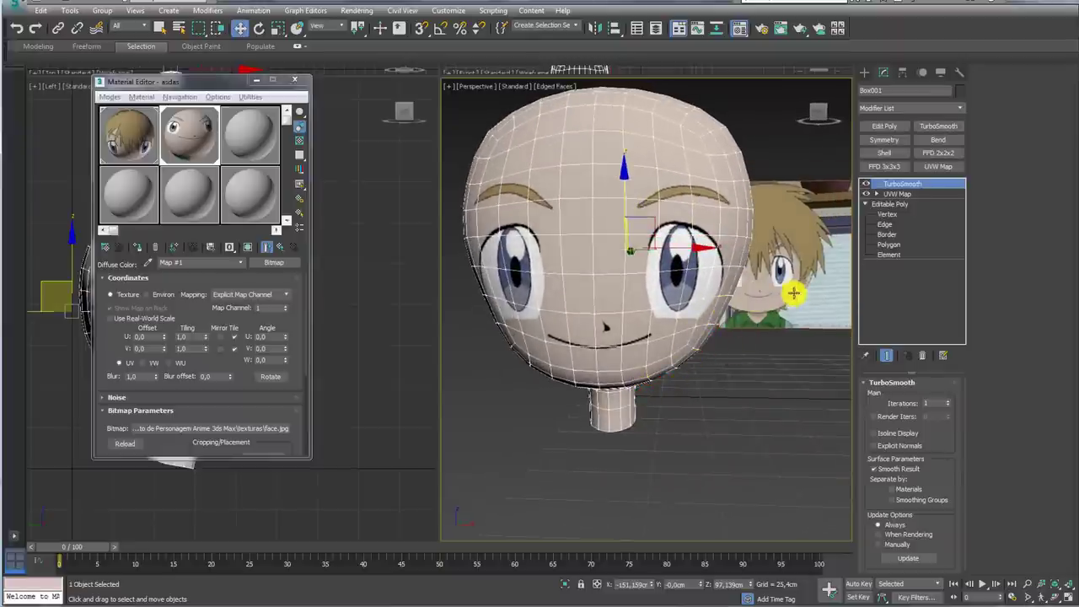
{"action": "scroll", "coordinate": [793, 292], "scroll_direction": "up", "scroll_amount": 5}
{"action": "scroll", "coordinate": [681, 309], "scroll_direction": "up", "scroll_amount": 3}
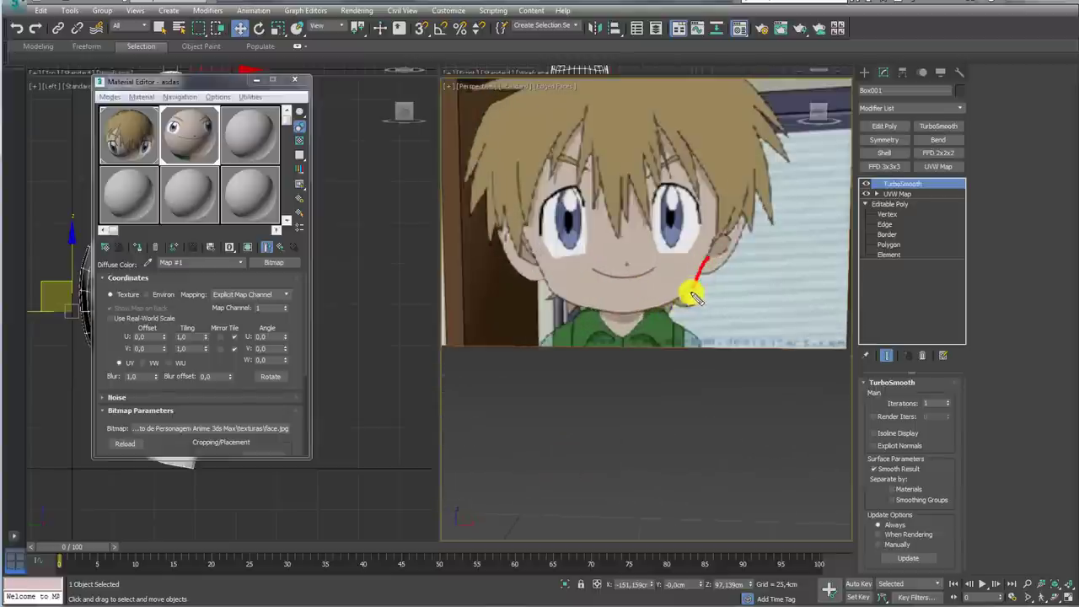
{"action": "scroll", "coordinate": [657, 368], "scroll_direction": "up", "scroll_amount": 5}
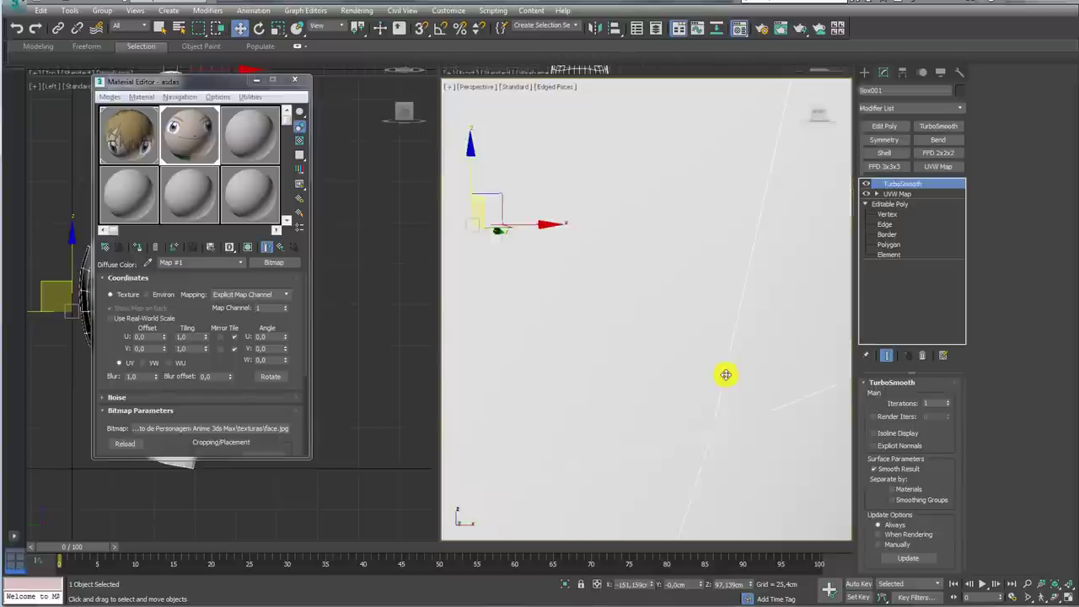
{"action": "scroll", "coordinate": [692, 384], "scroll_direction": "down", "scroll_amount": 10}
{"action": "mouse_move", "coordinate": [667, 379]}
{"action": "middle_mouse_down", "text": "alt"}
{"action": "mouse_move", "coordinate": [633, 404]}
{"action": "mouse_move", "coordinate": [650, 339]}
{"action": "mouse_move", "coordinate": [666, 356]}
{"action": "middle_mouse_up", "text": "alt"}
{"action": "scroll", "coordinate": [675, 360], "scroll_direction": "up", "scroll_amount": 4}
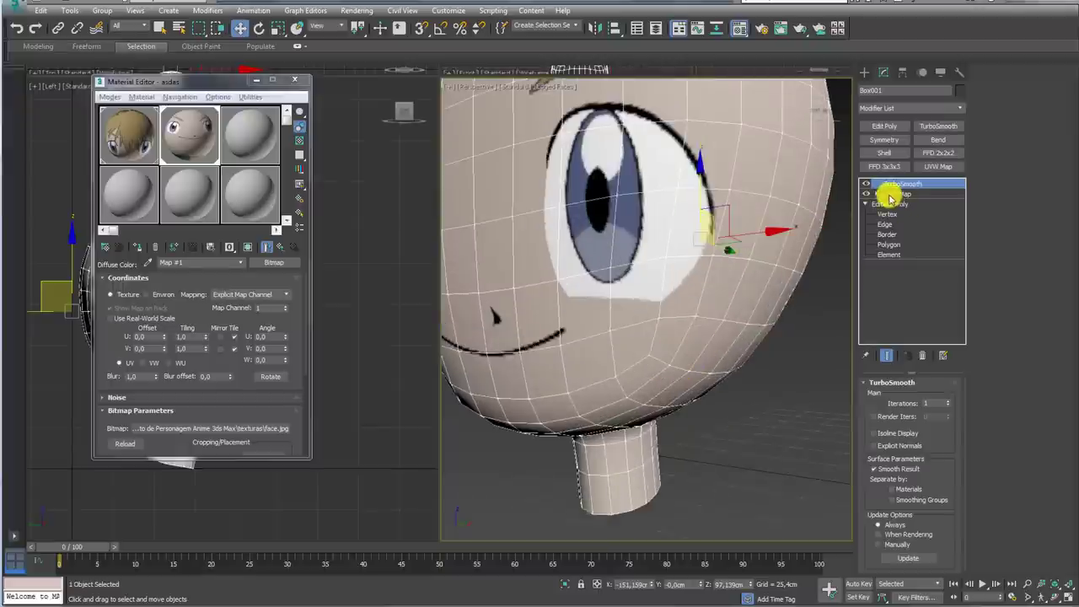
{"action": "left_click", "coordinate": [894, 204]}
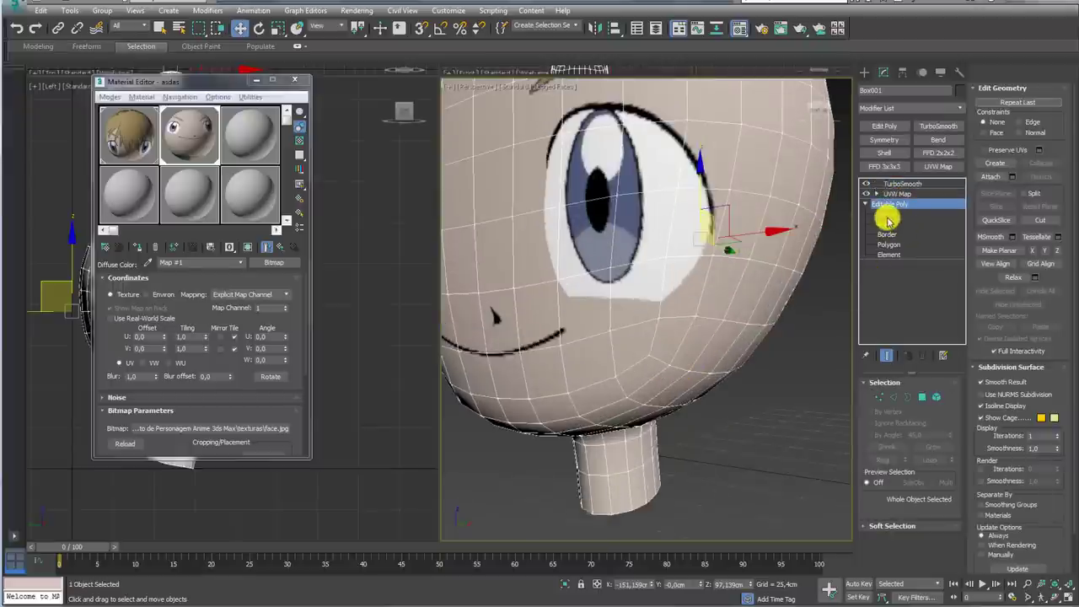
Step: Enter Vertex mode with Show End Result off to see the faceted cage
{"action": "left_click", "coordinate": [888, 214]}
{"action": "scroll", "coordinate": [717, 326], "scroll_direction": "up", "scroll_amount": 3}
{"action": "left_click", "coordinate": [866, 184]}
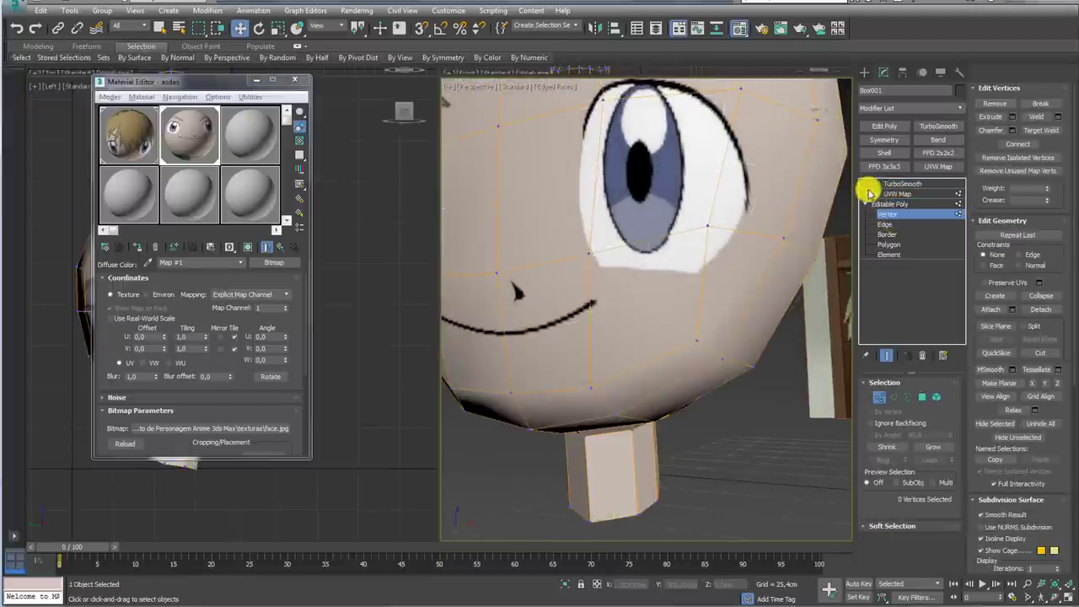
{"action": "scroll", "coordinate": [665, 337], "scroll_direction": "down", "scroll_amount": 3}
{"action": "scroll", "coordinate": [700, 316], "scroll_direction": "up", "scroll_amount": 2}
{"action": "scroll", "coordinate": [725, 329], "scroll_direction": "up", "scroll_amount": 3}
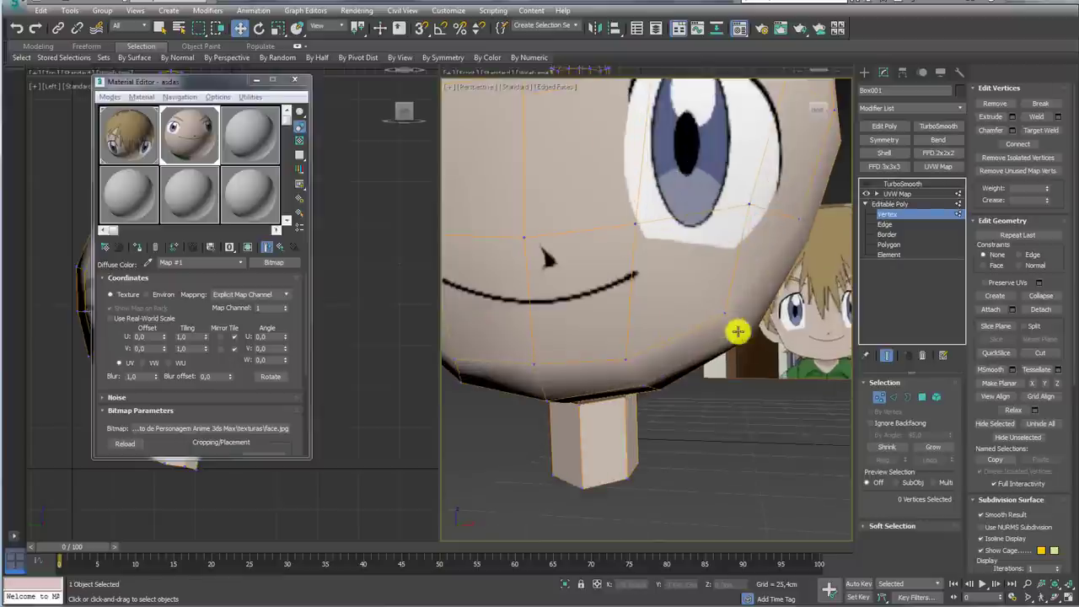
{"action": "middle_click_drag", "start_coordinate": [737, 331], "coordinate": [660, 384], "text": "alt"}
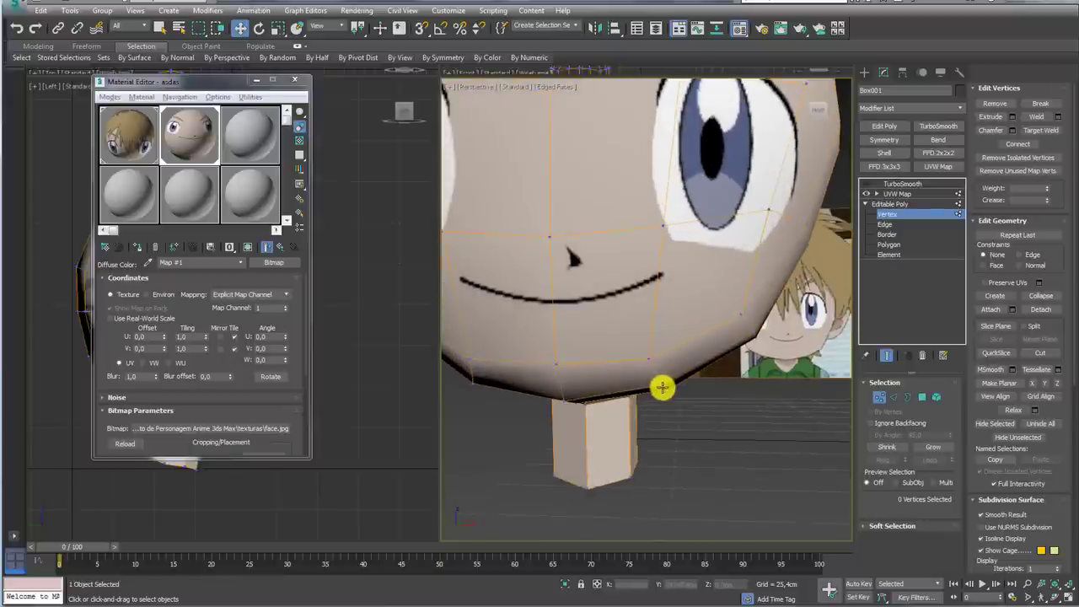
Step: Select four jaw vertices and nudge them downward
{"action": "left_click_drag", "start_coordinate": [740, 317], "coordinate": [751, 326]}
{"action": "middle_click_drag", "start_coordinate": [751, 325], "coordinate": [713, 347]}
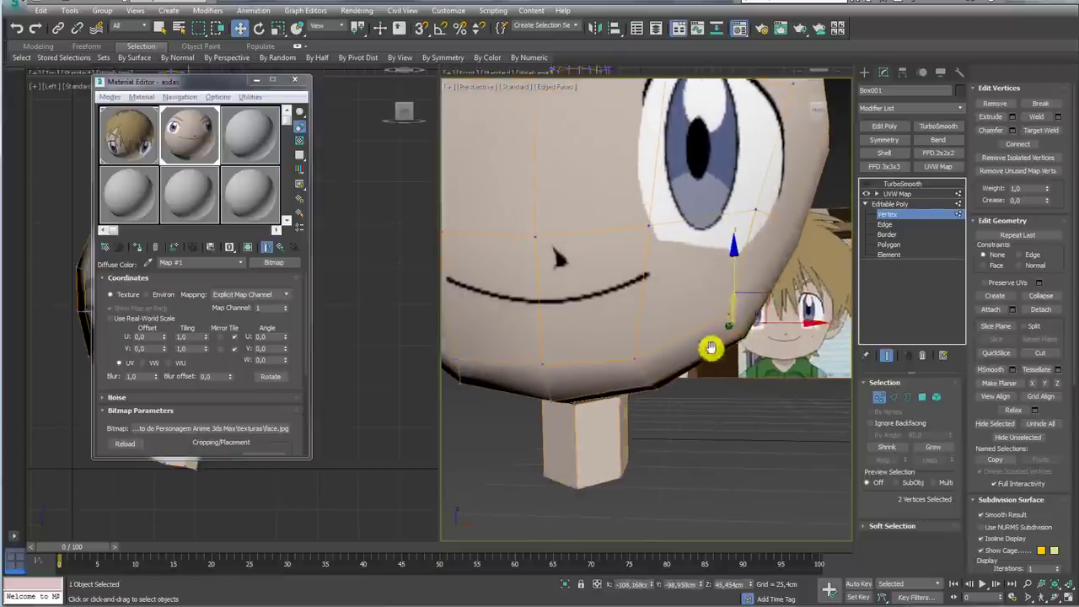
{"action": "scroll", "coordinate": [713, 347], "scroll_direction": "down", "scroll_amount": 3}
{"action": "scroll", "coordinate": [582, 348], "scroll_direction": "up", "scroll_amount": 2}
{"action": "scroll", "coordinate": [515, 329], "scroll_direction": "up", "scroll_amount": 2}
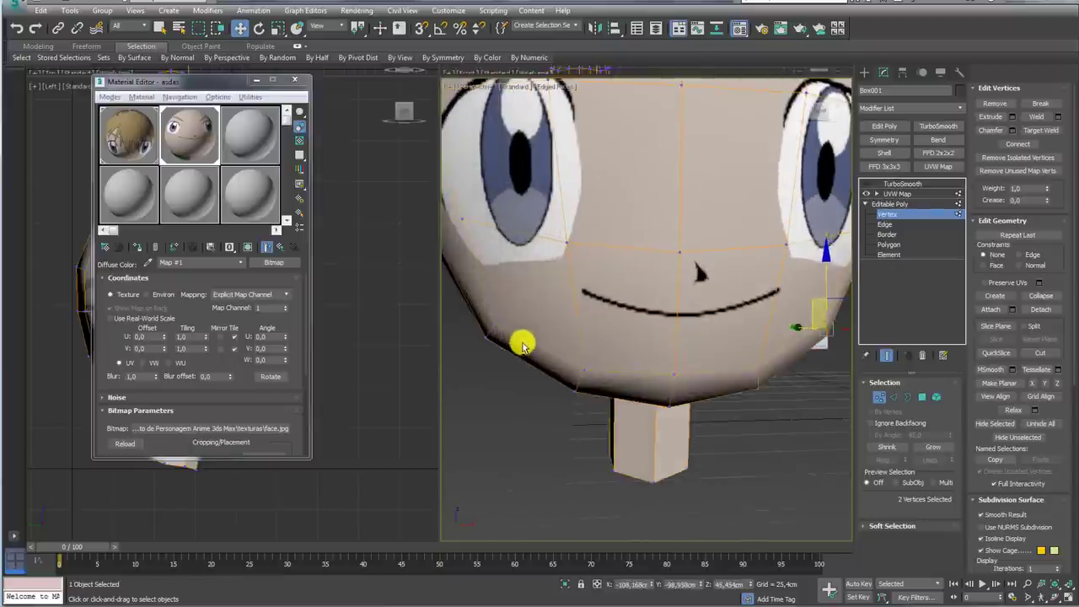
{"action": "scroll", "coordinate": [506, 333], "scroll_direction": "up", "scroll_amount": 1}
{"action": "left_click", "coordinate": [489, 333], "text": "ctrl"}
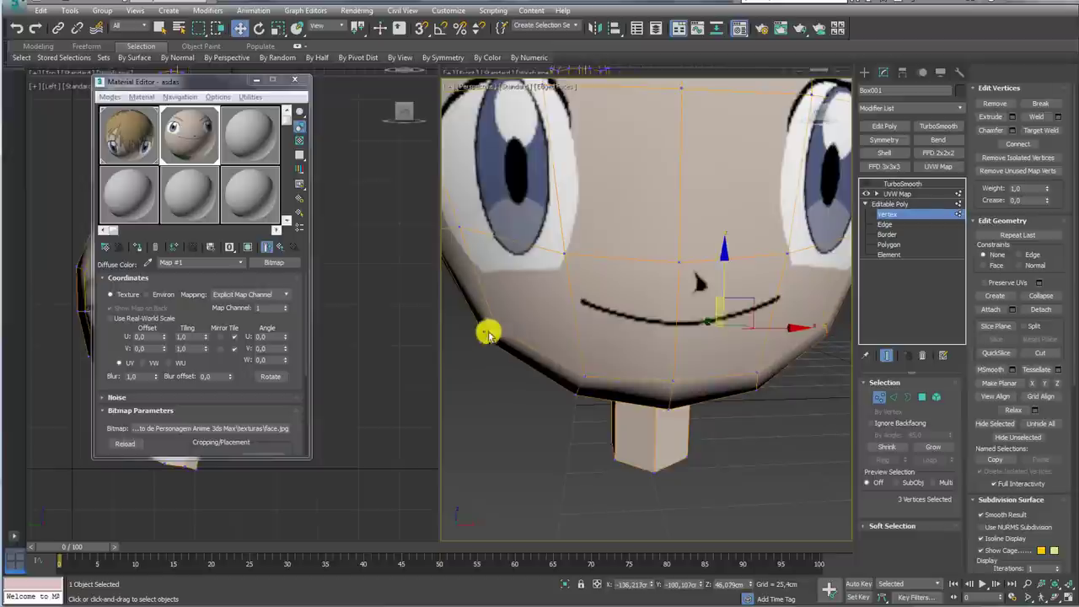
{"action": "scroll", "coordinate": [681, 354], "scroll_direction": "down", "scroll_amount": 2}
{"action": "scroll", "coordinate": [616, 330], "scroll_direction": "down", "scroll_amount": 2}
{"action": "left_click", "coordinate": [680, 338], "text": "ctrl"}
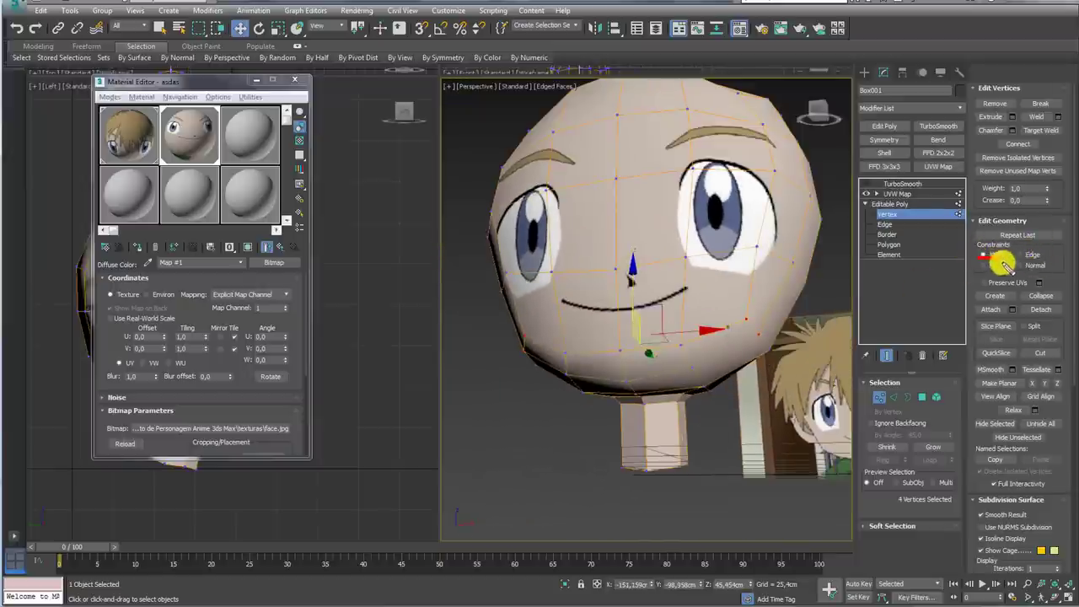
{"action": "middle_click_drag", "start_coordinate": [646, 306], "coordinate": [631, 293], "text": "alt"}
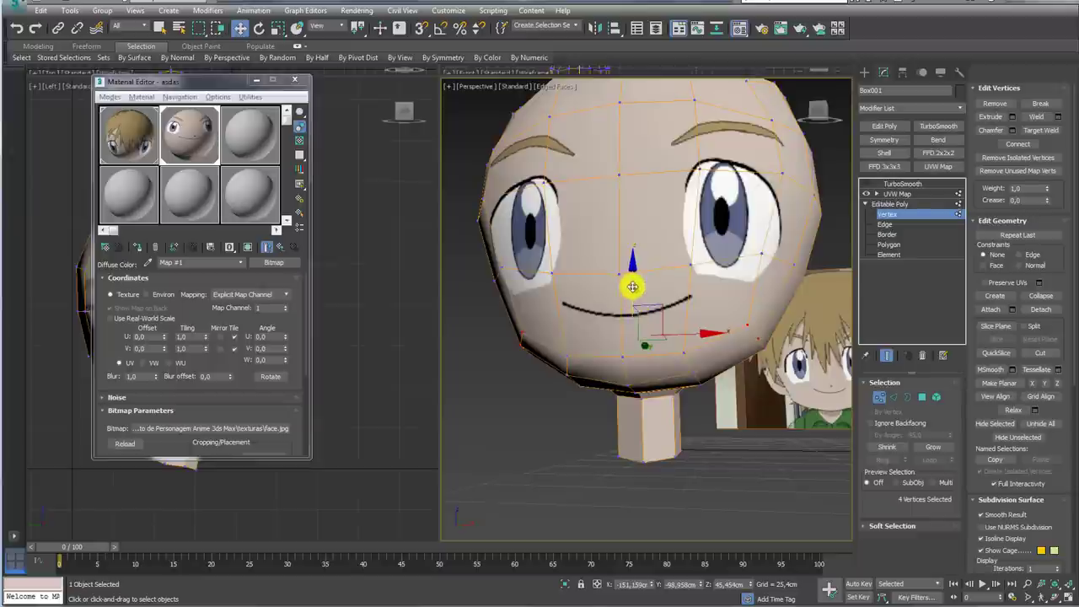
{"action": "left_click_drag", "start_coordinate": [632, 287], "coordinate": [631, 292]}
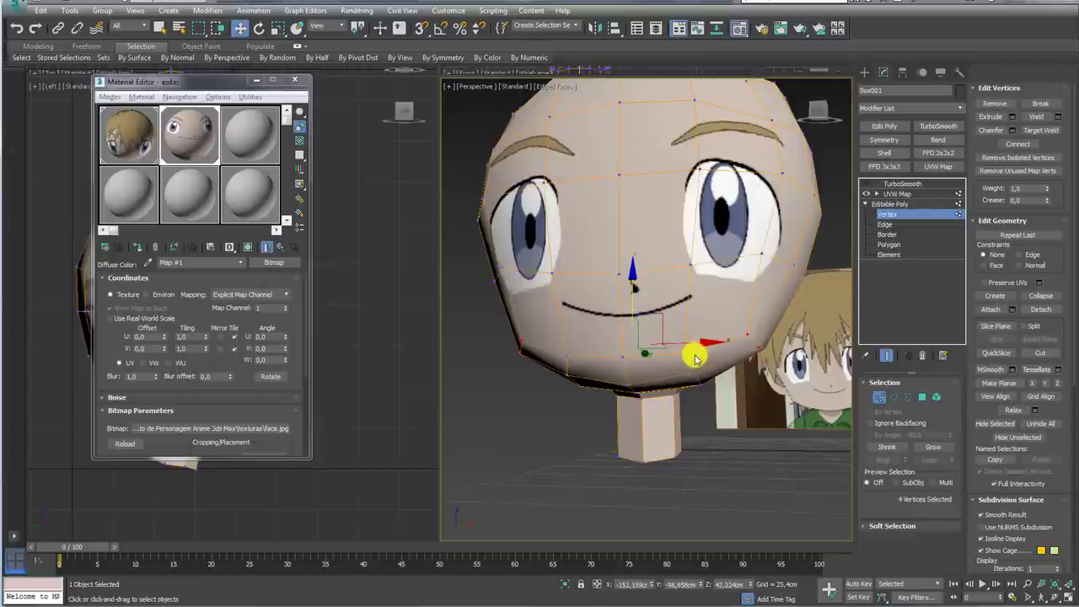
Step: Select the chin vertices and scale them inward with Edge constraints on
{"action": "left_click", "coordinate": [684, 354]}
{"action": "left_click", "coordinate": [693, 378], "text": "ctrl"}
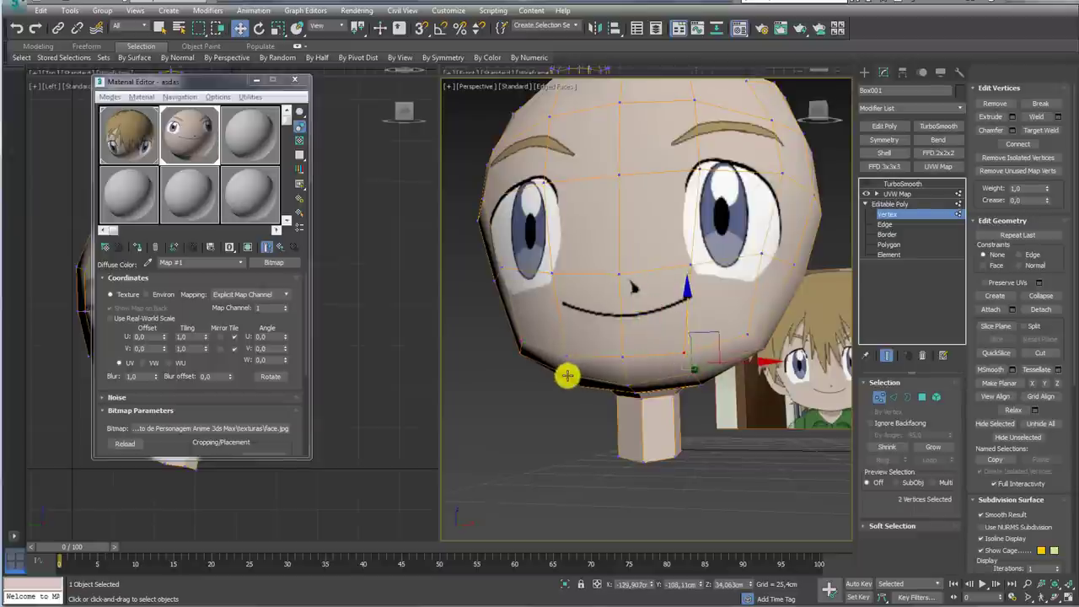
{"action": "left_click", "coordinate": [567, 357], "text": "ctrl"}
{"action": "left_click", "coordinate": [622, 356], "text": "ctrl"}
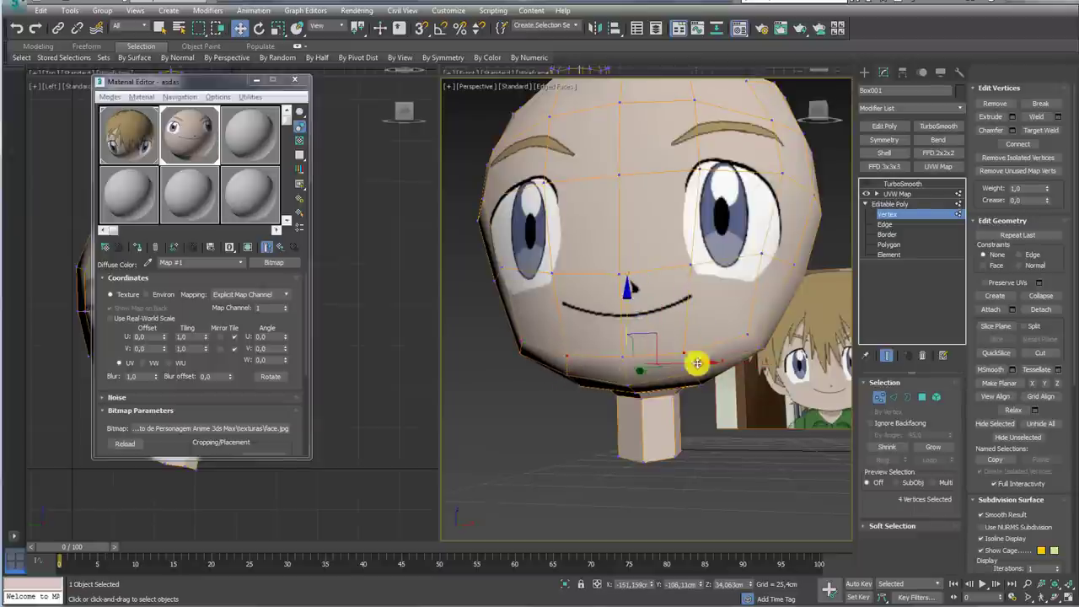
{"action": "left_click", "coordinate": [1019, 255]}
{"action": "key", "text": "r"}
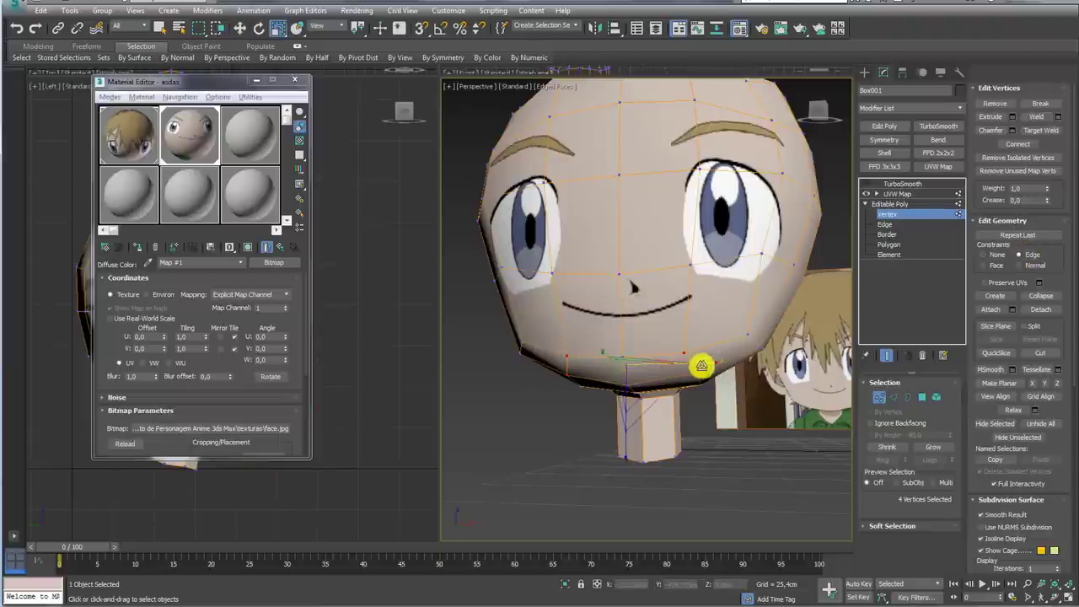
{"action": "left_click_drag", "start_coordinate": [701, 366], "coordinate": [674, 364]}
Step: Select a pair of matching chin vertices from the front, then leave vertex editing
{"action": "middle_click_drag", "start_coordinate": [666, 385], "coordinate": [686, 390], "text": "alt"}
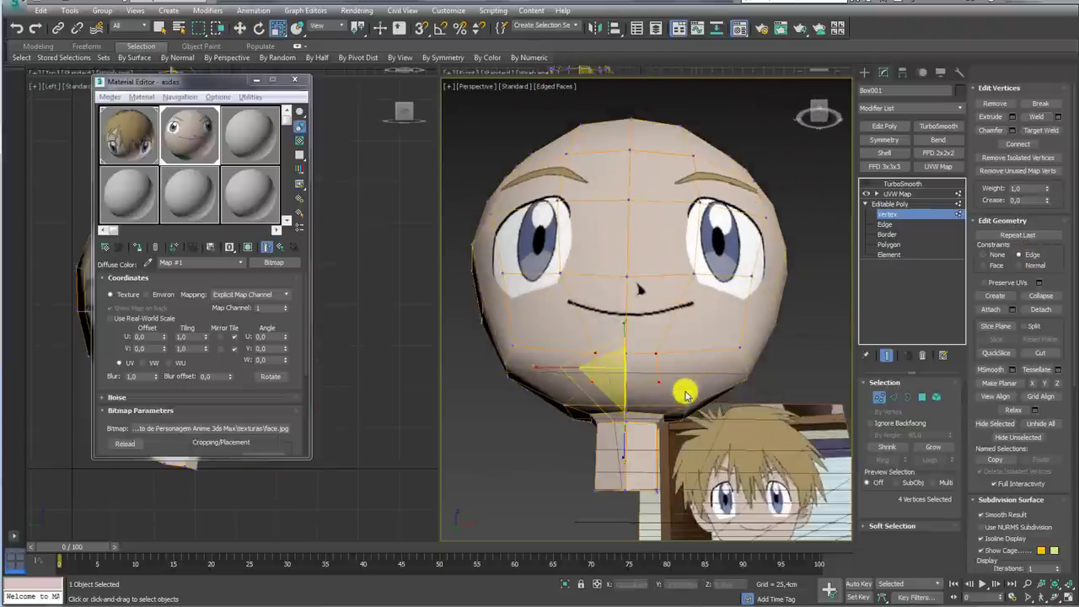
{"action": "left_click", "coordinate": [683, 396]}
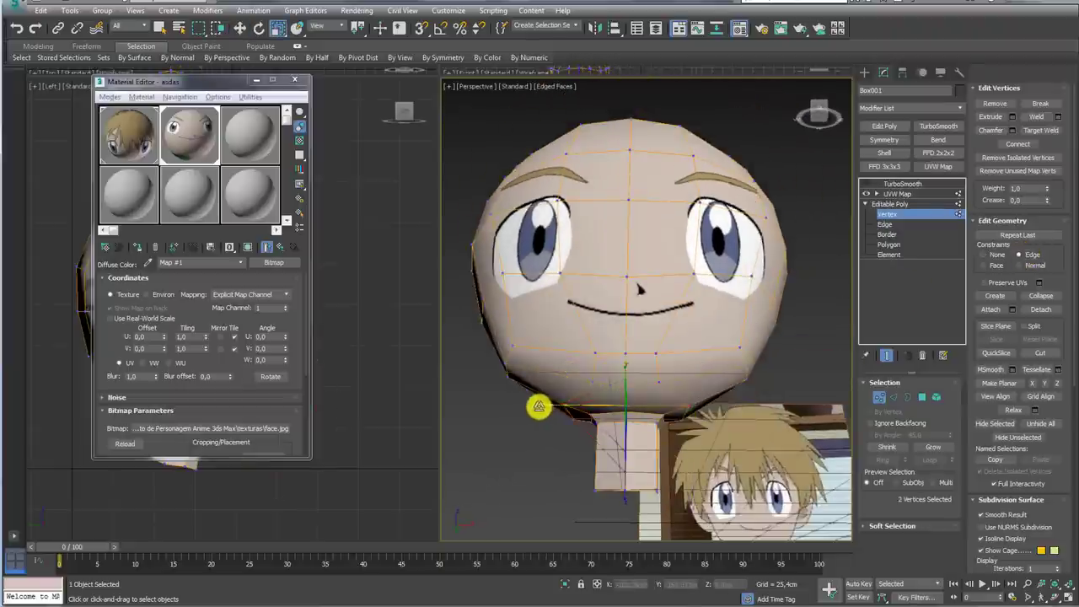
{"action": "left_click", "coordinate": [548, 404], "text": "ctrl"}
{"action": "scroll", "coordinate": [756, 338], "scroll_direction": "up", "scroll_amount": 3}
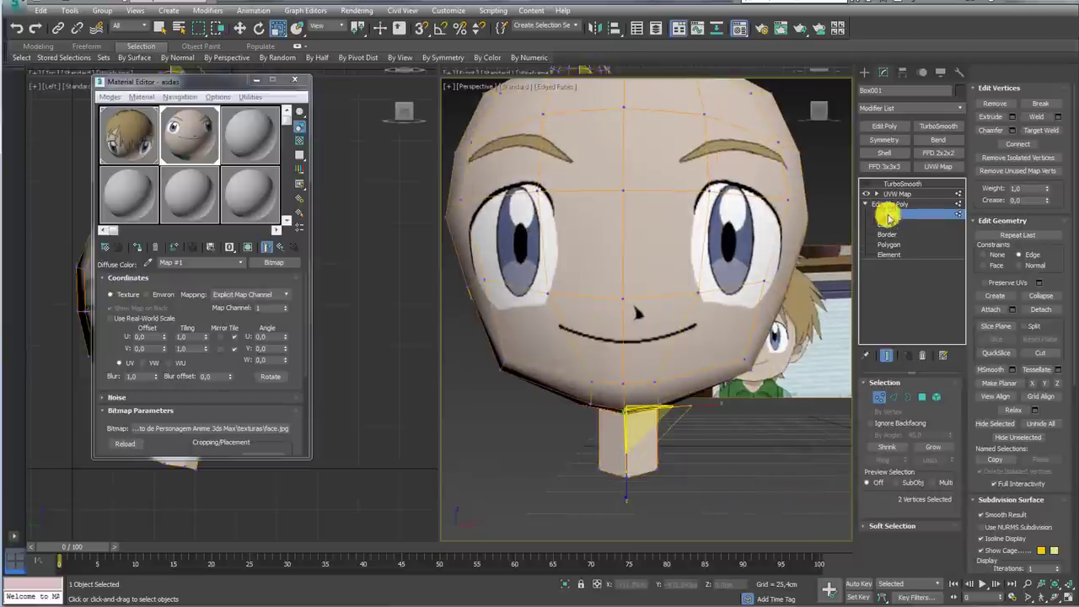
{"action": "left_click", "coordinate": [891, 193]}
Step: Preview the TurboSmooth result and orbit to a three-quarter view of the smoothed head
{"action": "left_click", "coordinate": [881, 184]}
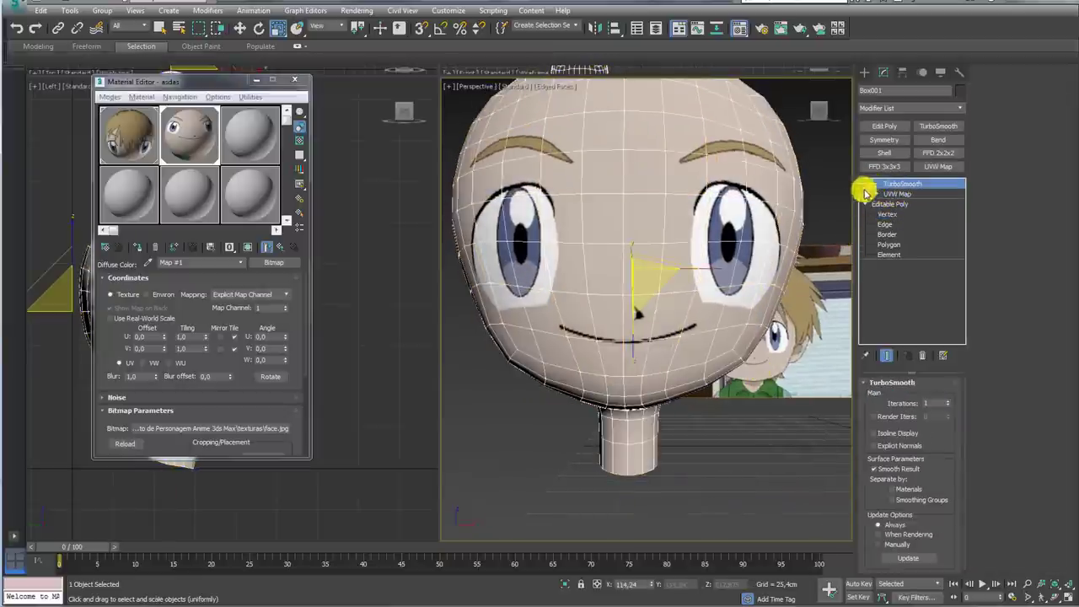
{"action": "mouse_move", "coordinate": [787, 303]}
{"action": "middle_mouse_down", "text": "alt"}
{"action": "mouse_move", "coordinate": [748, 361]}
{"action": "mouse_move", "coordinate": [761, 366]}
{"action": "middle_mouse_up", "text": "alt"}
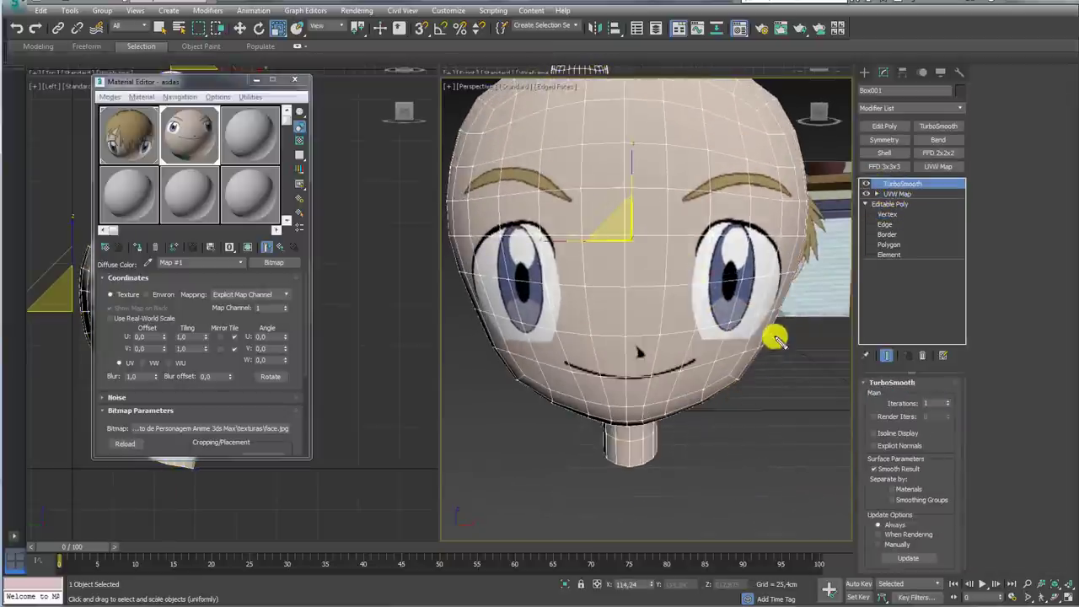
{"action": "mouse_move", "coordinate": [698, 409]}
{"action": "middle_mouse_down", "text": "alt"}
{"action": "mouse_move", "coordinate": [718, 393]}
{"action": "mouse_move", "coordinate": [649, 387]}
{"action": "mouse_move", "coordinate": [691, 391]}
{"action": "mouse_move", "coordinate": [756, 344]}
{"action": "mouse_move", "coordinate": [715, 385]}
{"action": "mouse_move", "coordinate": [638, 373]}
{"action": "mouse_move", "coordinate": [677, 393]}
{"action": "middle_mouse_up", "text": "alt"}
{"action": "scroll", "coordinate": [717, 393], "scroll_direction": "down", "scroll_amount": 3}
{"action": "scroll", "coordinate": [717, 393], "scroll_direction": "up", "scroll_amount": 3}
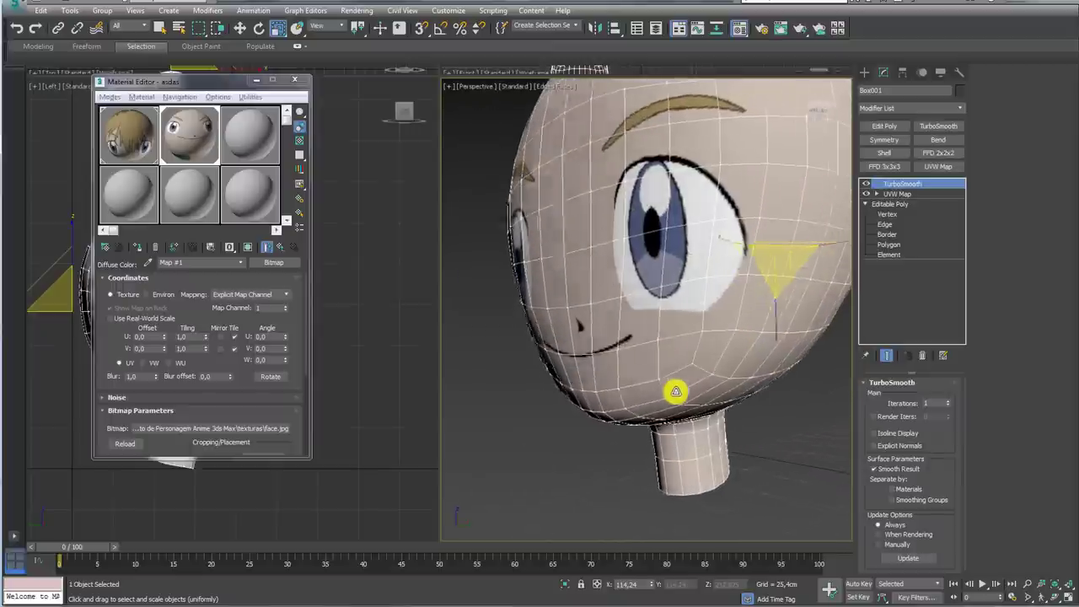
Step: Return to Editable Poly vertex level and select the side jaw vertices for moving
{"action": "left_click", "coordinate": [889, 214]}
{"action": "mouse_move", "coordinate": [734, 344]}
{"action": "middle_mouse_down", "text": "alt"}
{"action": "mouse_move", "coordinate": [664, 370]}
{"action": "mouse_move", "coordinate": [531, 369]}
{"action": "middle_mouse_up", "text": "alt"}
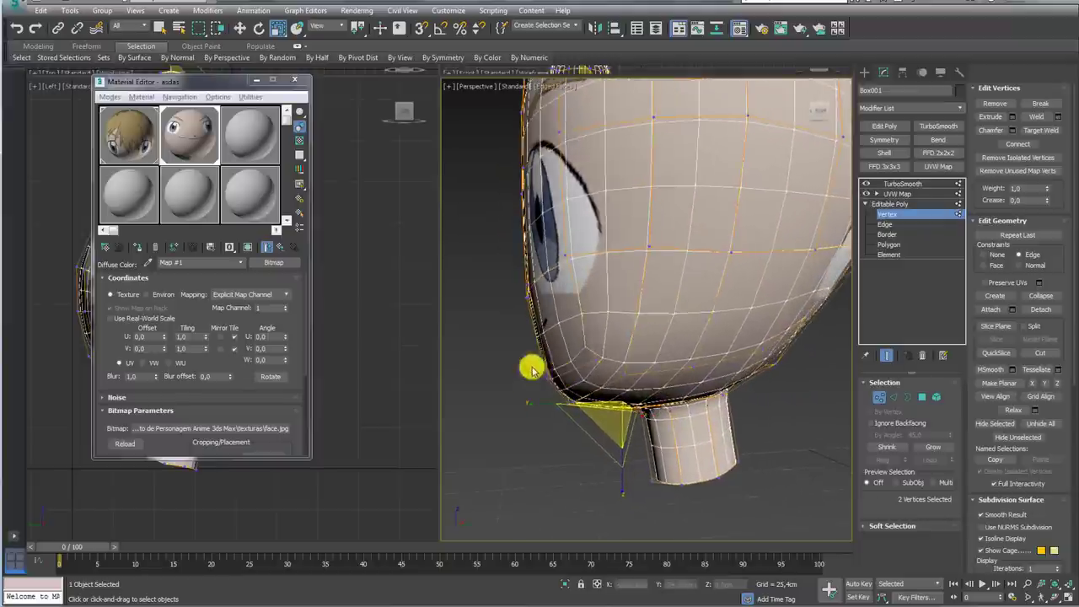
{"action": "left_click_drag", "start_coordinate": [571, 410], "coordinate": [578, 414]}
{"action": "mouse_move", "coordinate": [578, 413]}
{"action": "middle_mouse_down", "text": "alt"}
{"action": "mouse_move", "coordinate": [565, 410]}
{"action": "mouse_move", "coordinate": [589, 430]}
{"action": "middle_mouse_up", "text": "alt"}
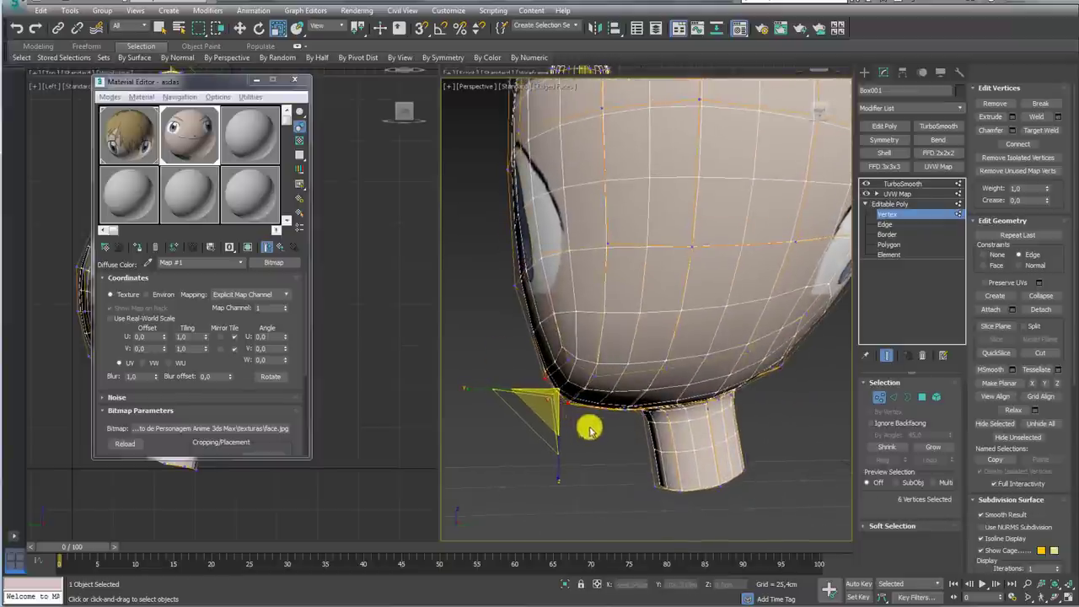
{"action": "key", "text": "w"}
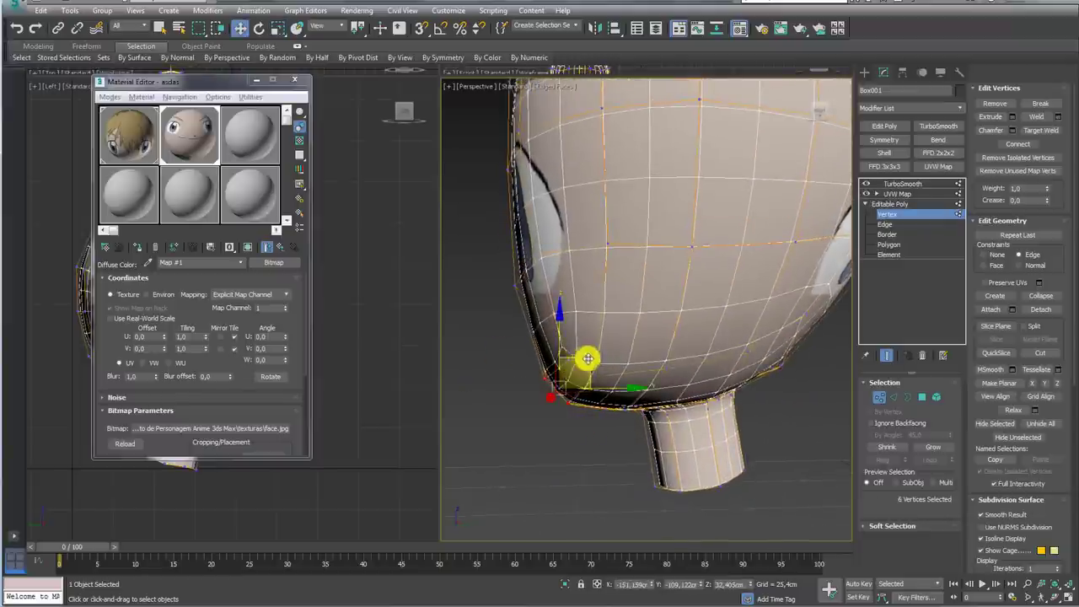
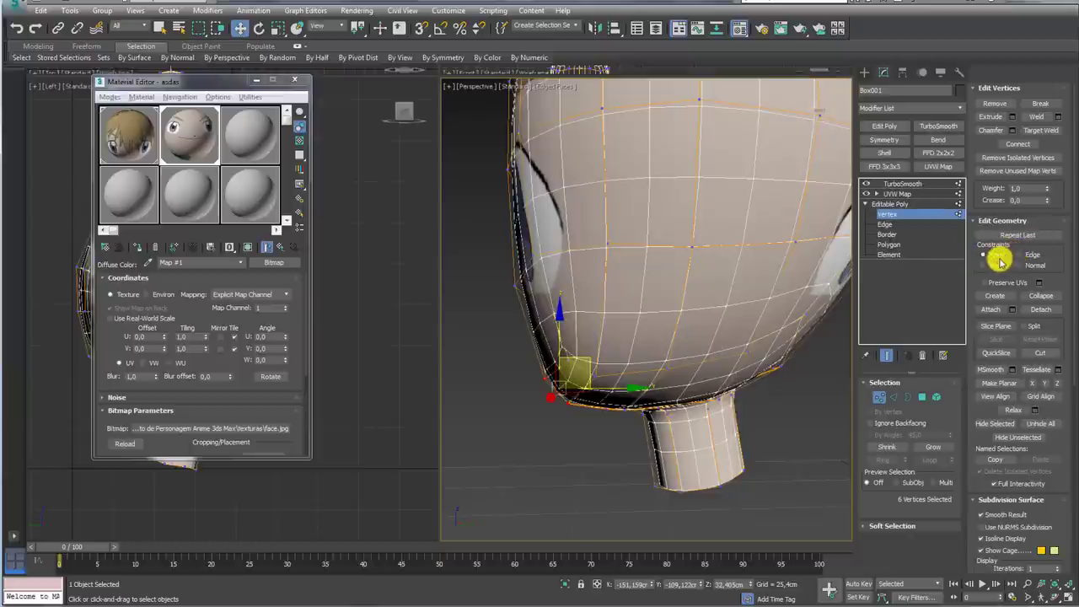
Step: Nudge the selected jaw vertices slightly with the Move tool
{"action": "left_click_drag", "start_coordinate": [584, 357], "coordinate": [590, 361]}
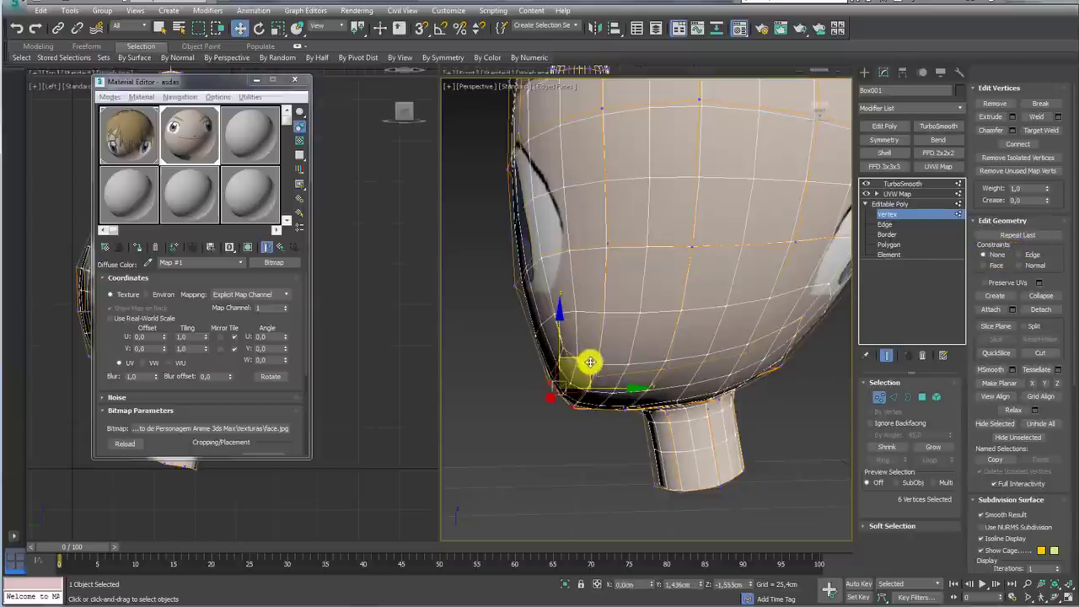
{"action": "key", "text": "e"}
{"action": "key", "text": "w"}
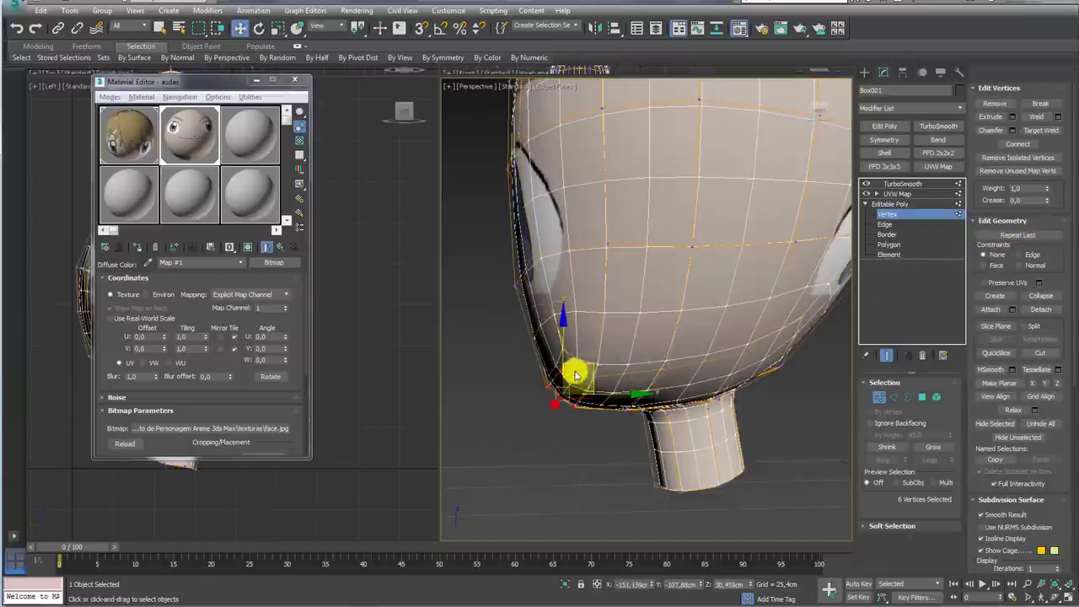
{"action": "scroll", "coordinate": [578, 373], "scroll_direction": "down", "scroll_amount": 5}
{"action": "mouse_move", "coordinate": [702, 368]}
{"action": "middle_mouse_down", "text": "alt"}
{"action": "mouse_move", "coordinate": [722, 378]}
{"action": "mouse_move", "coordinate": [748, 360]}
{"action": "mouse_move", "coordinate": [768, 363]}
{"action": "mouse_move", "coordinate": [708, 403]}
{"action": "mouse_move", "coordinate": [725, 376]}
{"action": "middle_mouse_up", "text": "alt"}
{"action": "scroll", "coordinate": [664, 351], "scroll_direction": "up", "scroll_amount": 3}
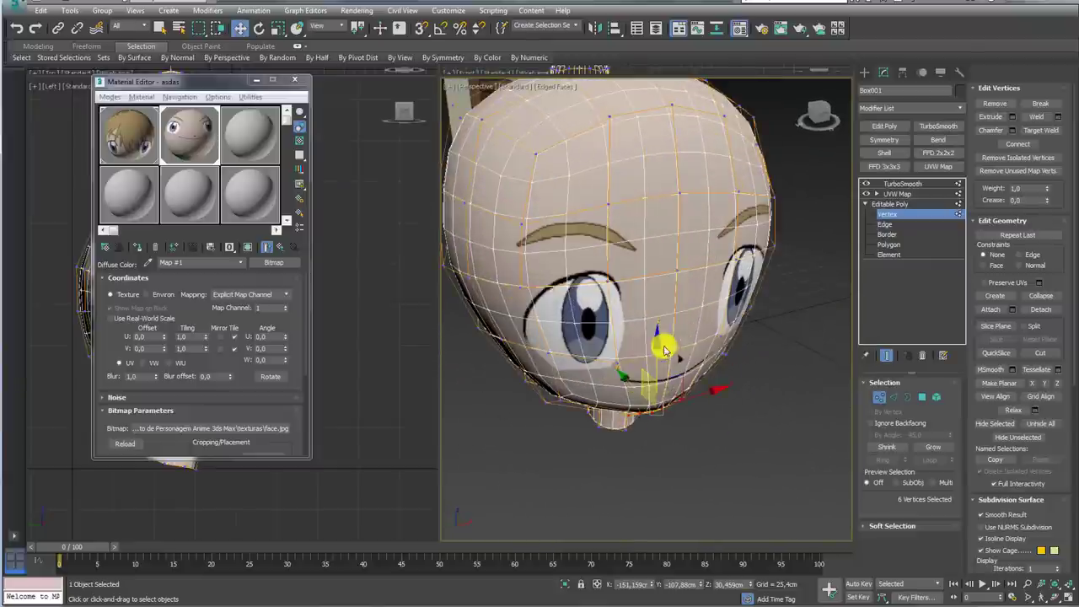
Step: Push a cheek vertex outward and reposition the vertices near the mouth
{"action": "left_click", "coordinate": [670, 353]}
{"action": "middle_click_drag", "start_coordinate": [670, 353], "coordinate": [657, 360], "text": "alt"}
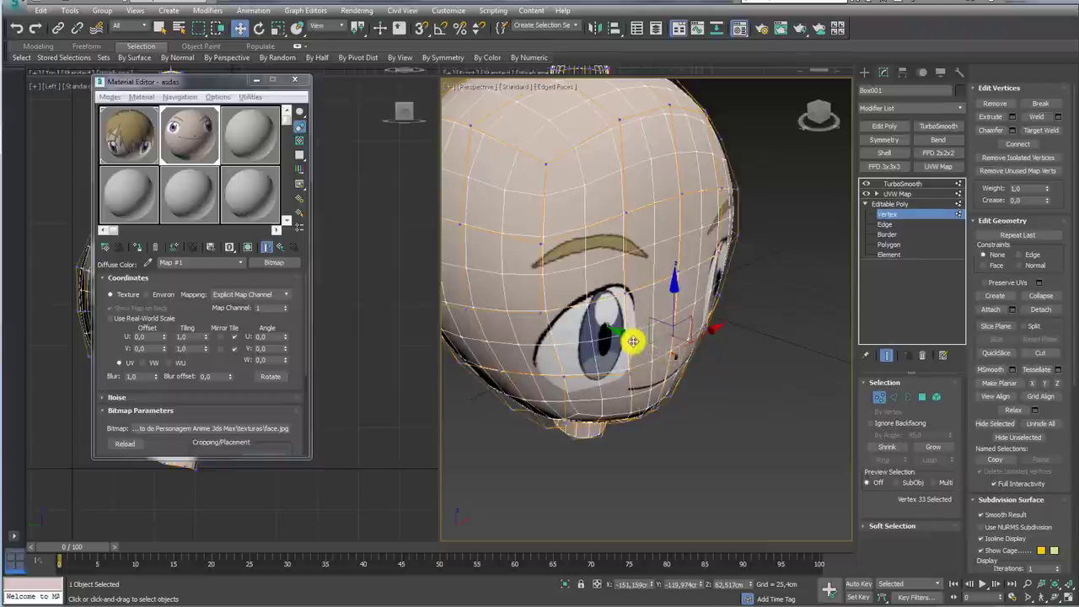
{"action": "left_click_drag", "start_coordinate": [638, 338], "coordinate": [646, 341]}
{"action": "middle_click_drag", "start_coordinate": [649, 348], "coordinate": [715, 351], "text": "alt"}
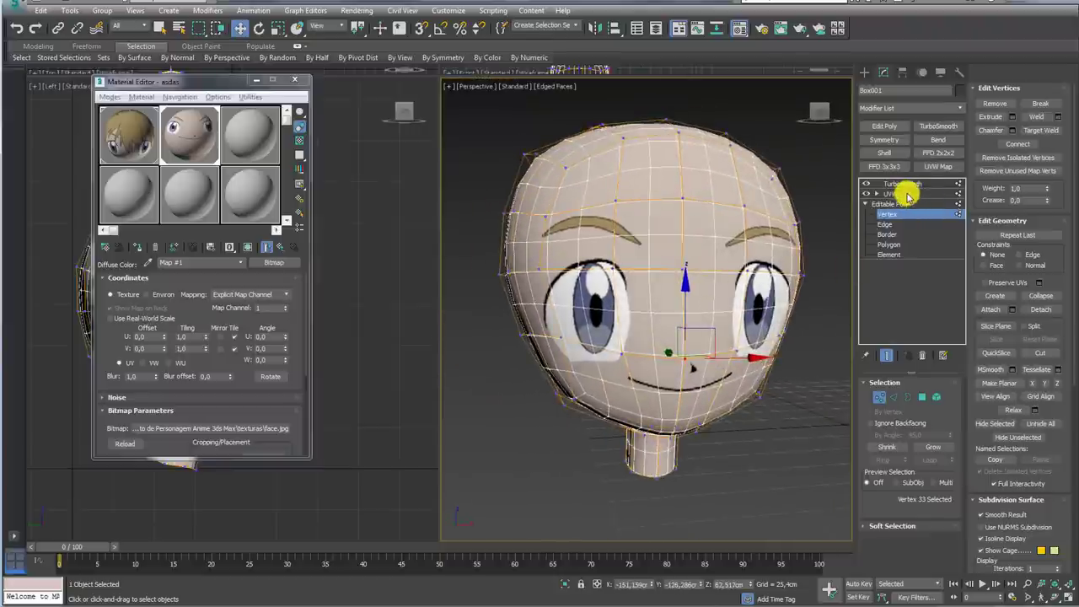
{"action": "mouse_move", "coordinate": [717, 357]}
{"action": "middle_mouse_down", "text": "alt"}
{"action": "mouse_move", "coordinate": [655, 373]}
{"action": "mouse_move", "coordinate": [581, 365]}
{"action": "mouse_move", "coordinate": [708, 354]}
{"action": "mouse_move", "coordinate": [619, 357]}
{"action": "middle_mouse_up", "text": "alt"}
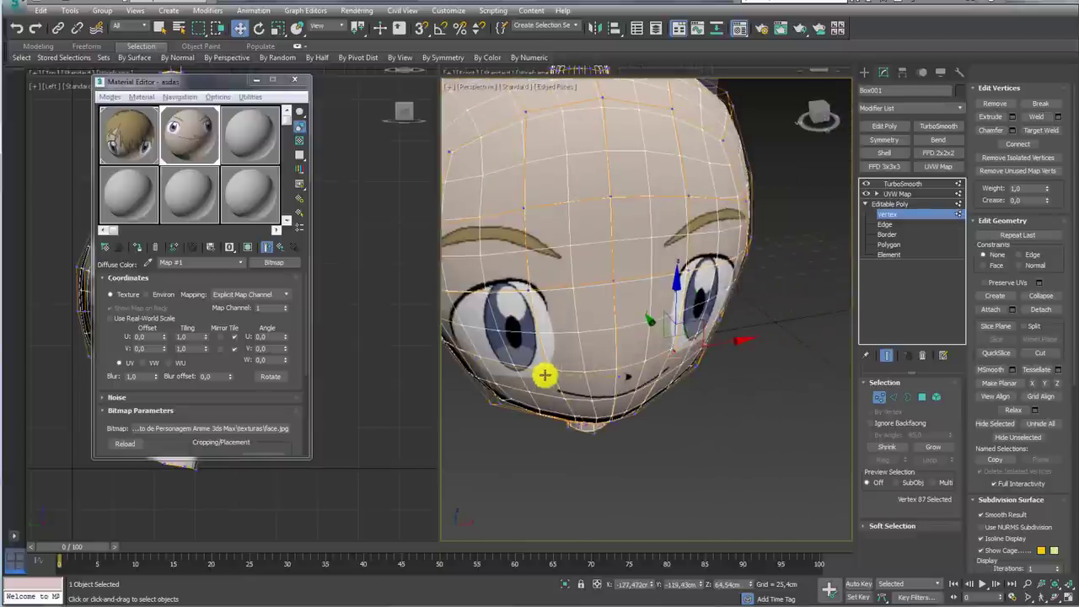
{"action": "mouse_move", "coordinate": [587, 377]}
{"action": "left_mouse_down"}
{"action": "mouse_move", "coordinate": [549, 376]}
{"action": "mouse_move", "coordinate": [568, 376]}
{"action": "mouse_move", "coordinate": [557, 327]}
{"action": "left_mouse_up"}
Step: Select the vertices above the left eye, at the forehead centre and beside the eye
{"action": "left_click", "coordinate": [534, 299]}
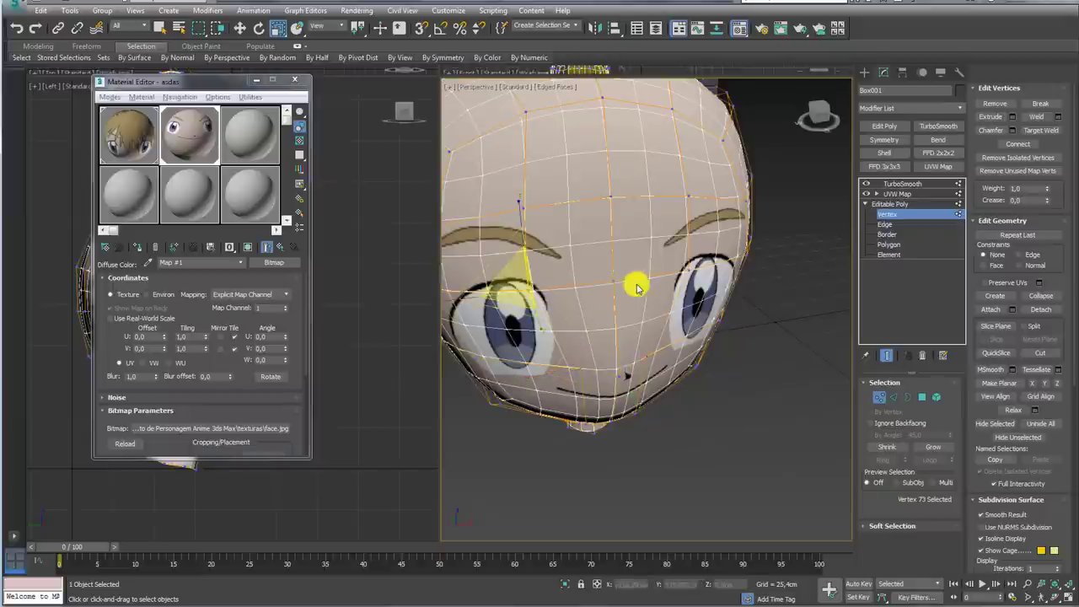
{"action": "left_click", "coordinate": [596, 287]}
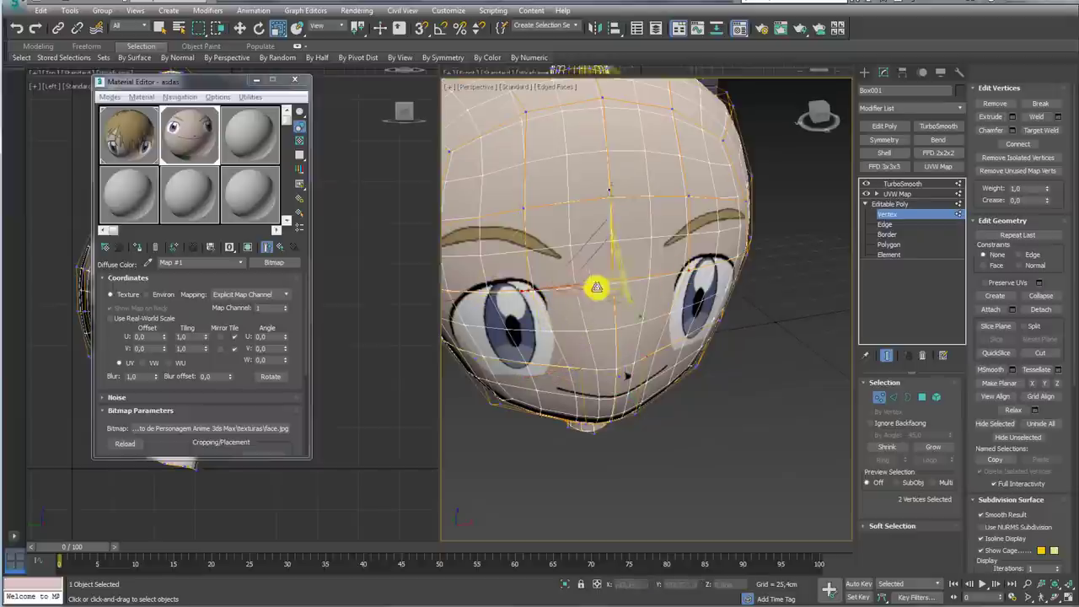
{"action": "mouse_move", "coordinate": [618, 292]}
{"action": "middle_mouse_down", "text": "alt"}
{"action": "mouse_move", "coordinate": [672, 335]}
{"action": "mouse_move", "coordinate": [717, 313]}
{"action": "mouse_move", "coordinate": [651, 369]}
{"action": "middle_mouse_up", "text": "alt"}
{"action": "left_click", "coordinate": [626, 384]}
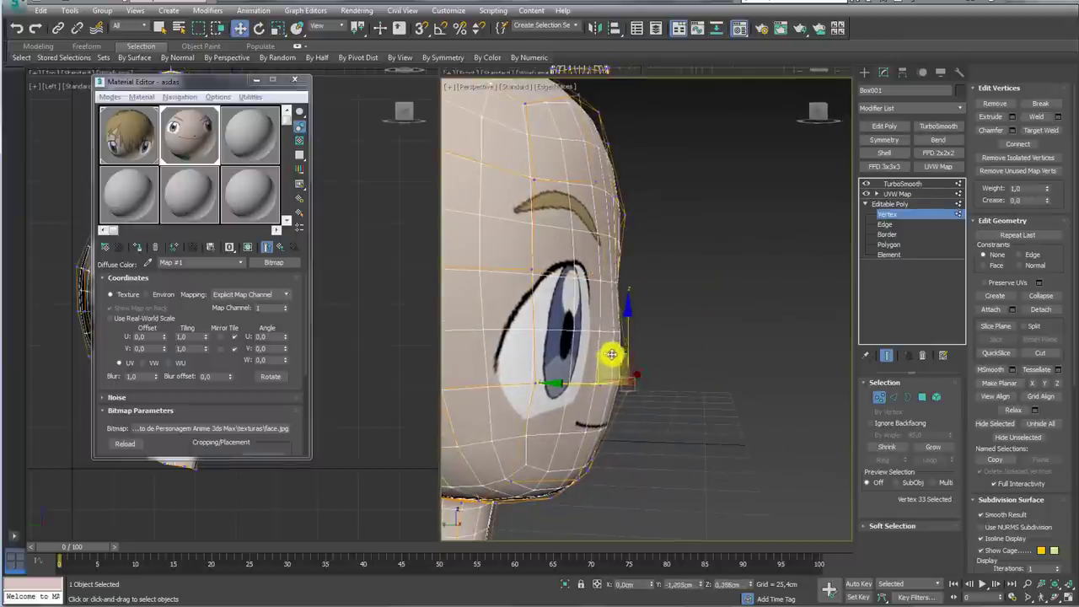
{"action": "middle_click_drag", "start_coordinate": [611, 354], "coordinate": [598, 366], "text": "alt"}
{"action": "scroll", "coordinate": [556, 361], "scroll_direction": "down", "scroll_amount": 3}
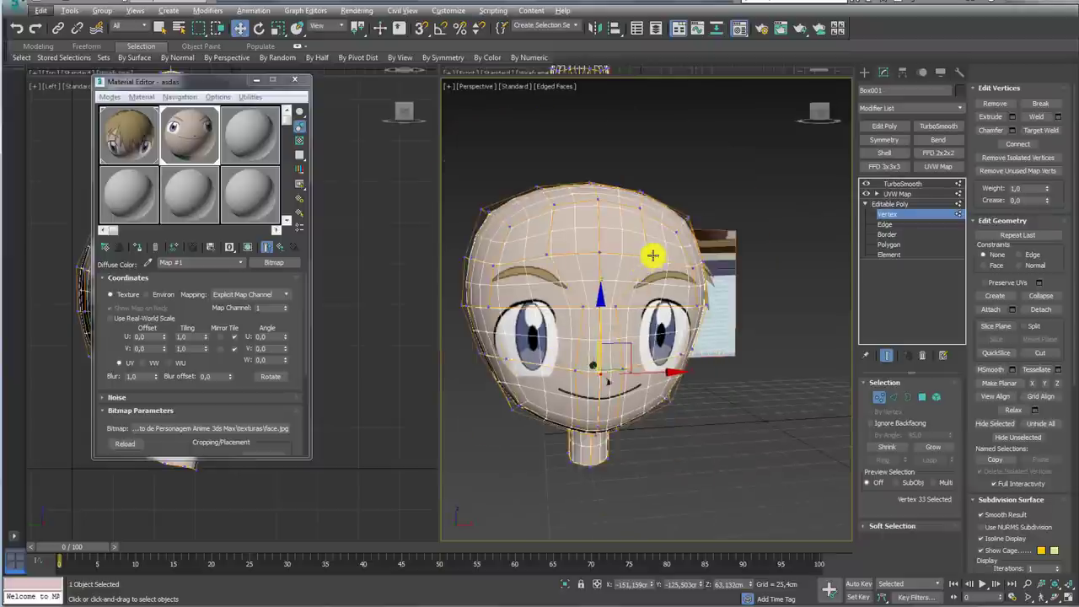
{"action": "key", "text": "ctrl+z"}
{"action": "middle_click_drag", "start_coordinate": [548, 256], "coordinate": [578, 349], "text": "alt"}
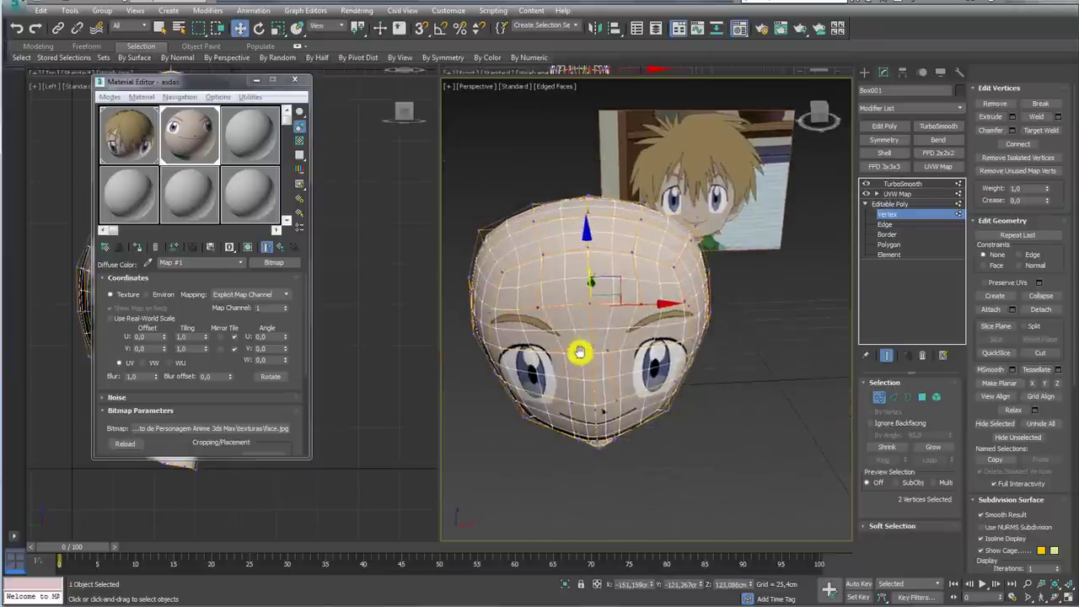
{"action": "scroll", "coordinate": [600, 327], "scroll_direction": "up", "scroll_amount": 3}
Step: Add another vertex beside the eye with Scale active, and expand the Soft Selection rollout
{"action": "key", "text": "e"}
{"action": "key", "text": "r"}
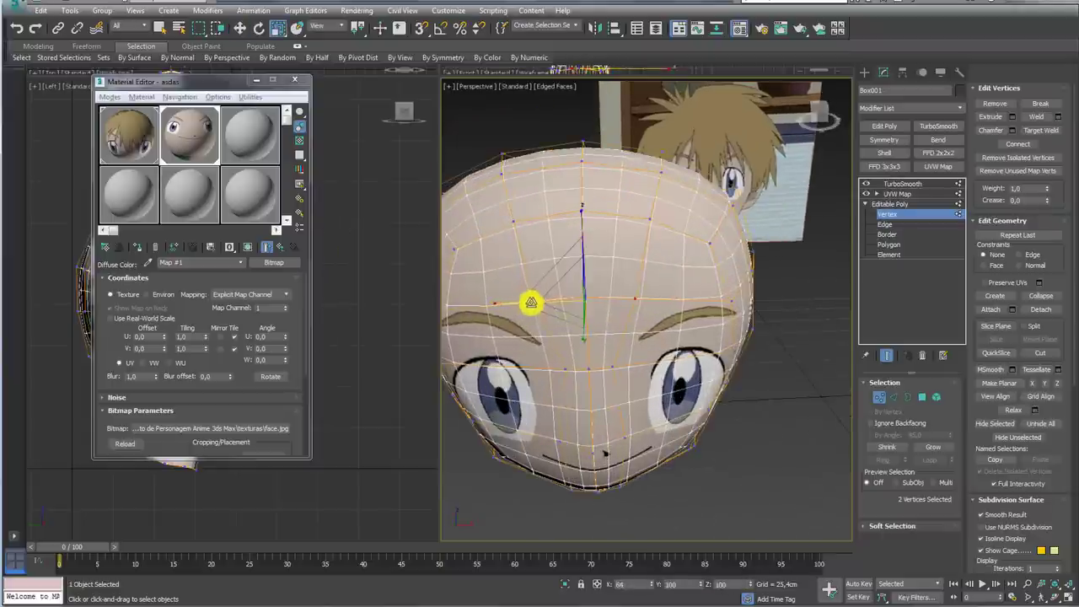
{"action": "mouse_move", "coordinate": [534, 305]}
{"action": "middle_mouse_down", "text": "alt"}
{"action": "mouse_move", "coordinate": [715, 337]}
{"action": "mouse_move", "coordinate": [677, 354]}
{"action": "mouse_move", "coordinate": [511, 349]}
{"action": "middle_mouse_up", "text": "alt"}
{"action": "scroll", "coordinate": [715, 373], "scroll_direction": "up", "scroll_amount": 3}
{"action": "scroll", "coordinate": [716, 354], "scroll_direction": "down", "scroll_amount": 3}
{"action": "scroll", "coordinate": [594, 367], "scroll_direction": "up", "scroll_amount": 3}
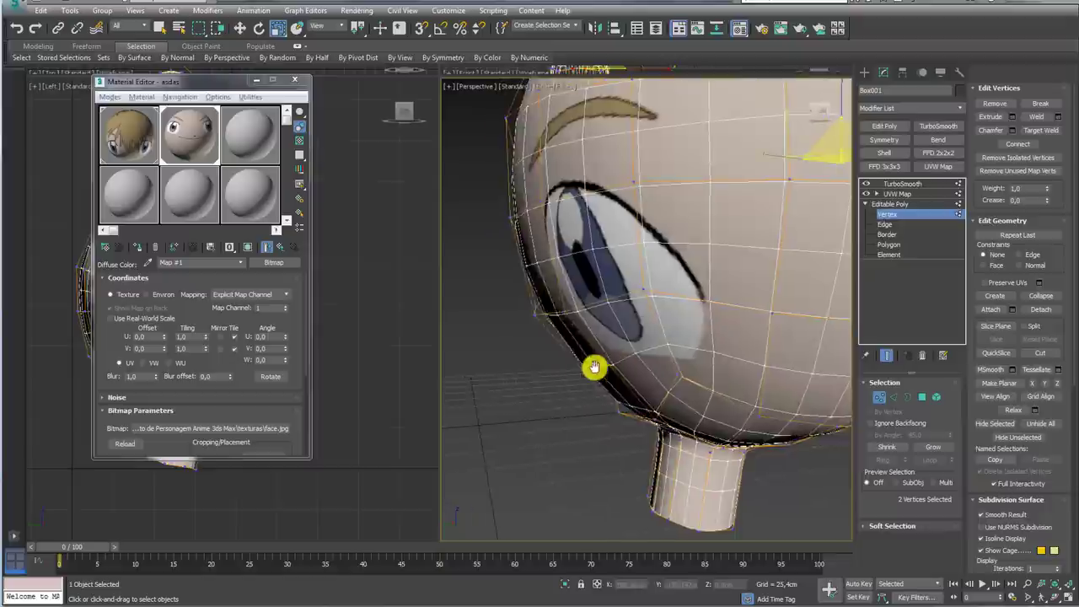
{"action": "scroll", "coordinate": [594, 367], "scroll_direction": "down", "scroll_amount": 3}
{"action": "left_click", "coordinate": [536, 316], "text": "ctrl"}
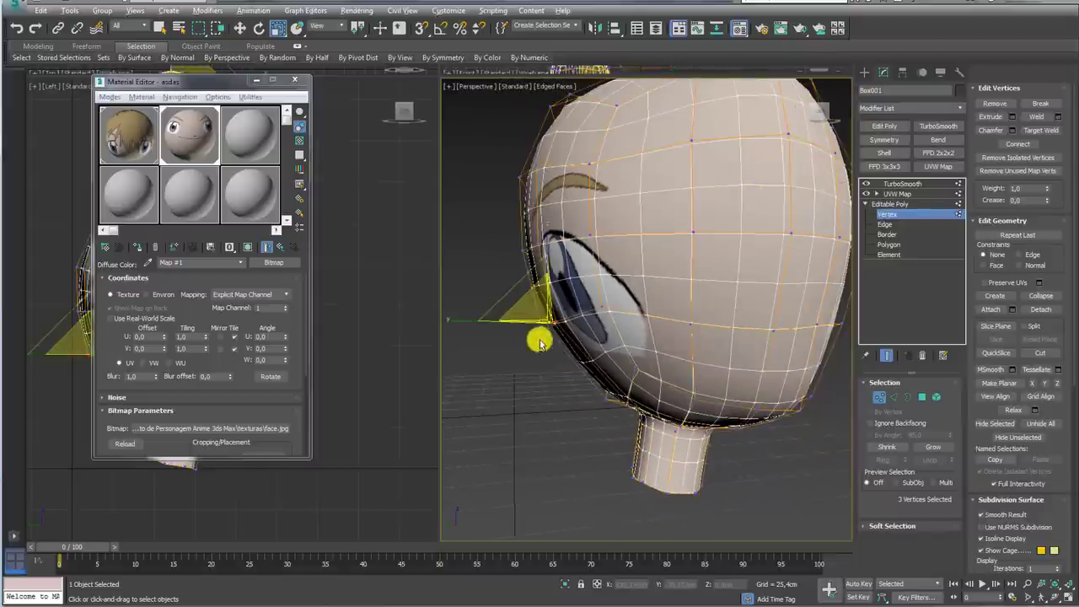
{"action": "mouse_move", "coordinate": [537, 337]}
{"action": "middle_mouse_down", "text": "alt"}
{"action": "mouse_move", "coordinate": [542, 393]}
{"action": "mouse_move", "coordinate": [557, 343]}
{"action": "middle_mouse_up", "text": "alt"}
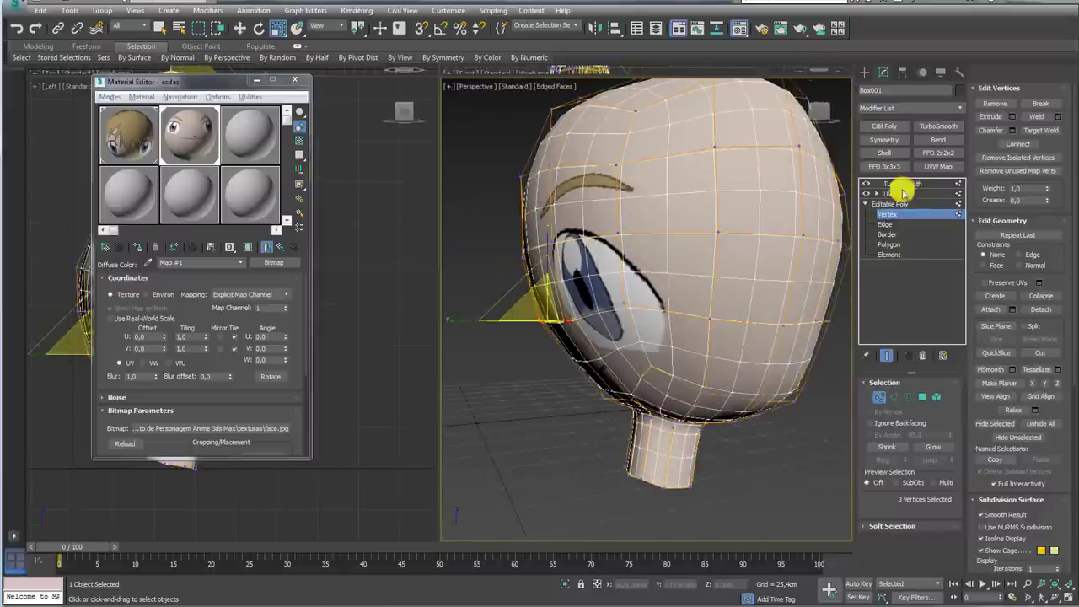
{"action": "mouse_move", "coordinate": [697, 319]}
{"action": "middle_mouse_down", "text": "alt"}
{"action": "mouse_move", "coordinate": [675, 345]}
{"action": "mouse_move", "coordinate": [765, 431]}
{"action": "middle_mouse_up", "text": "alt"}
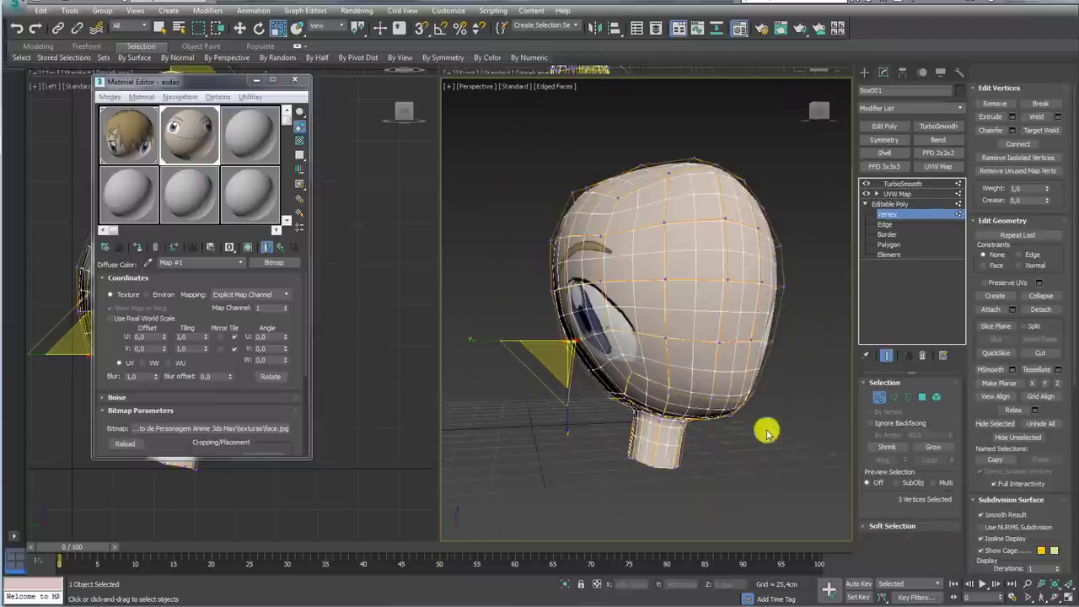
{"action": "left_click", "coordinate": [868, 526]}
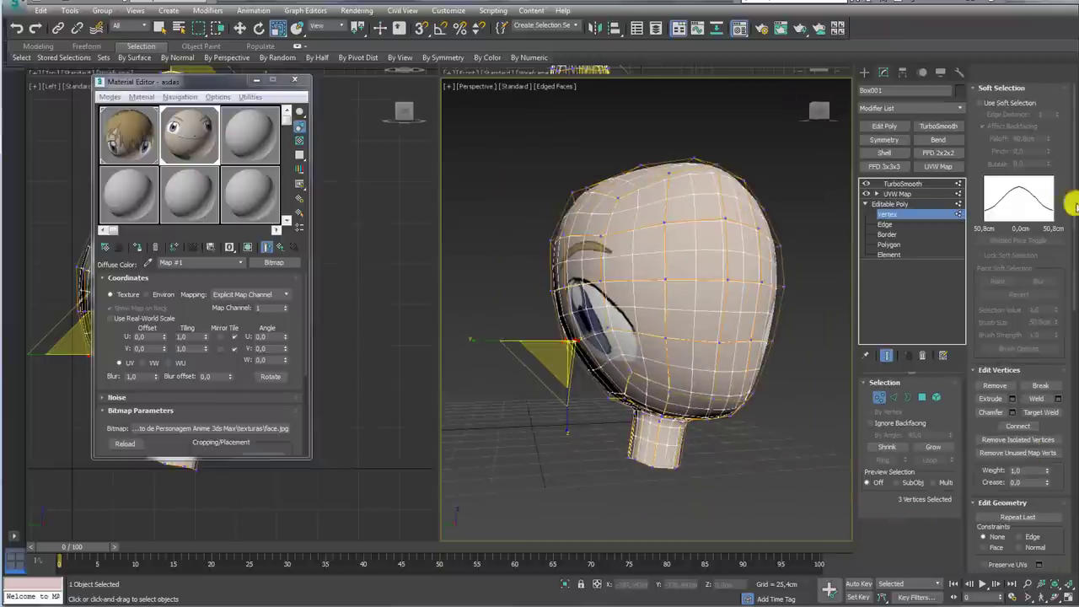
Step: Enable Use Soft Selection and pull the eye-side vertices with soft falloff
{"action": "left_click", "coordinate": [982, 103]}
{"action": "key", "text": "w"}
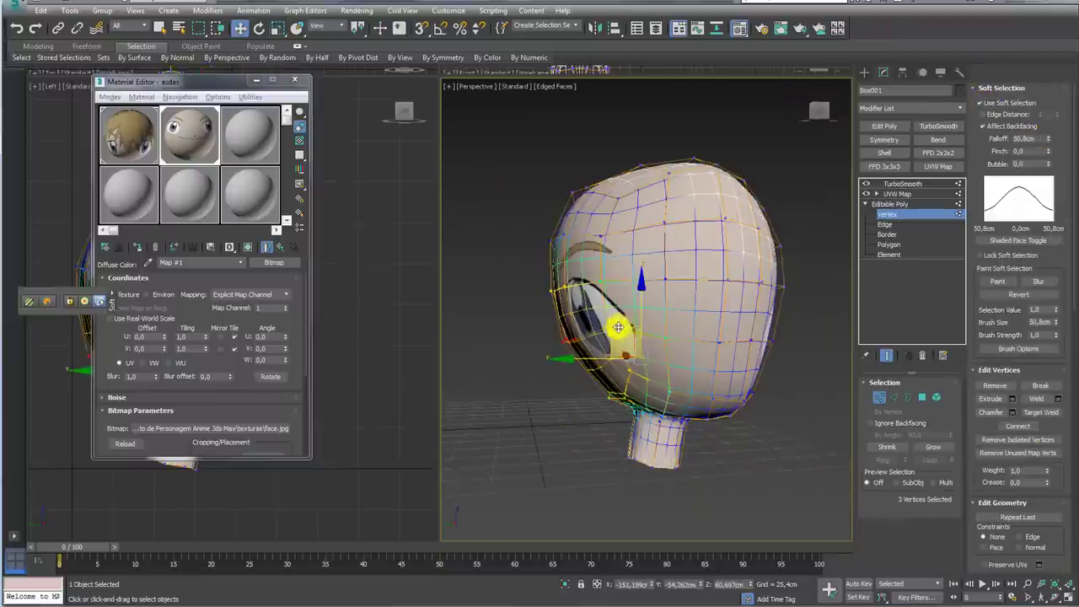
{"action": "left_click_drag", "start_coordinate": [614, 326], "coordinate": [611, 346]}
{"action": "scroll", "coordinate": [610, 346], "scroll_direction": "up", "scroll_amount": 2}
{"action": "scroll", "coordinate": [590, 402], "scroll_direction": "up", "scroll_amount": 5}
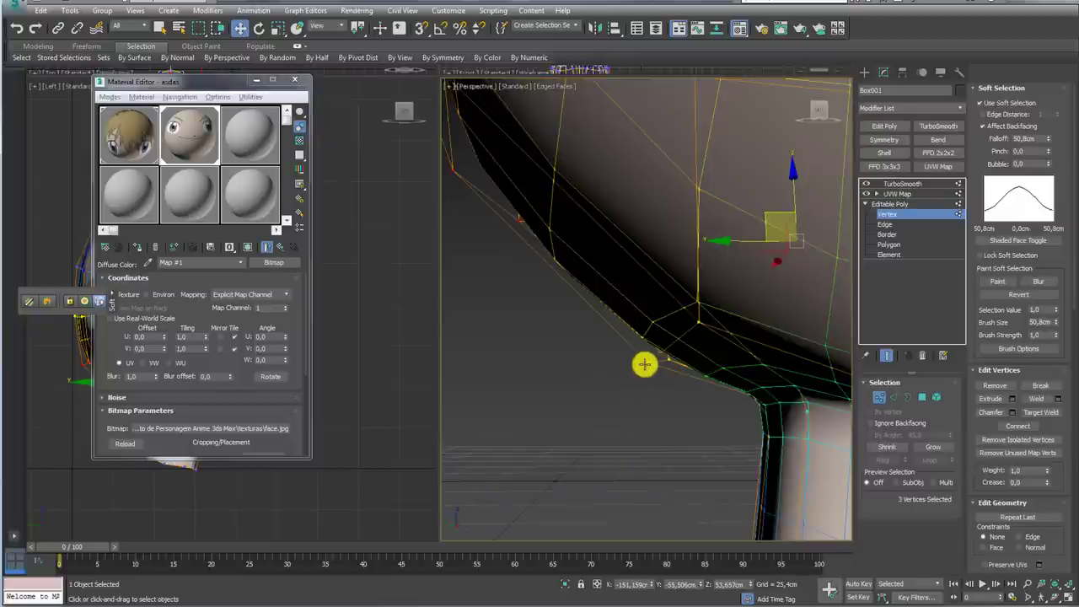
{"action": "scroll", "coordinate": [641, 341], "scroll_direction": "down", "scroll_amount": 7}
Step: Reduce falloff to 22,86cm, raise the jaw vertices, and return to Editable Poly
{"action": "left_click_drag", "start_coordinate": [1055, 135], "coordinate": [1051, 152]}
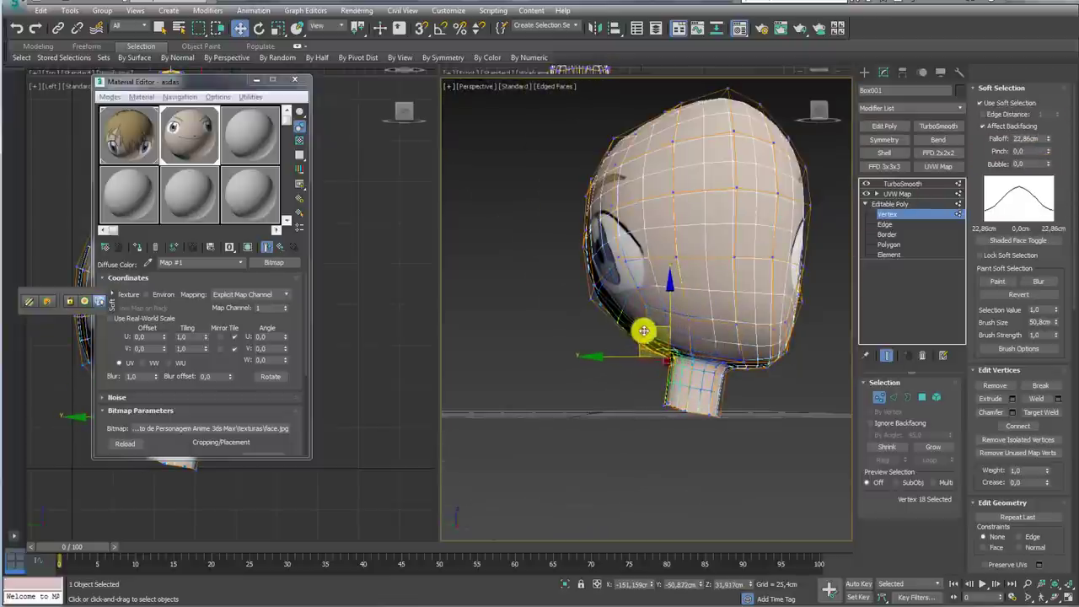
{"action": "left_click_drag", "start_coordinate": [643, 331], "coordinate": [643, 309]}
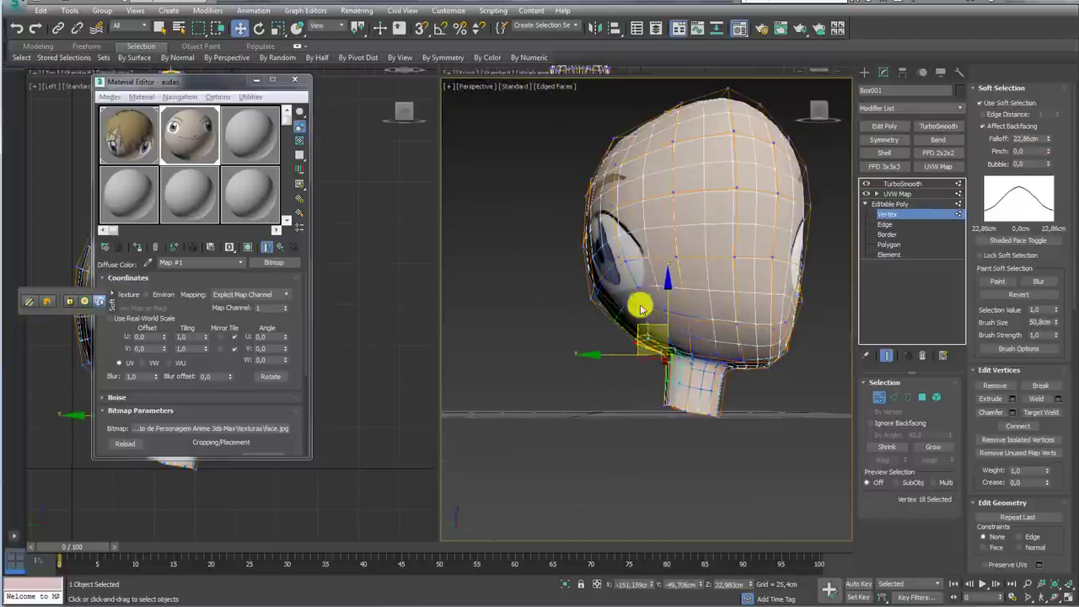
{"action": "middle_click_drag", "start_coordinate": [644, 306], "coordinate": [738, 327], "text": "alt"}
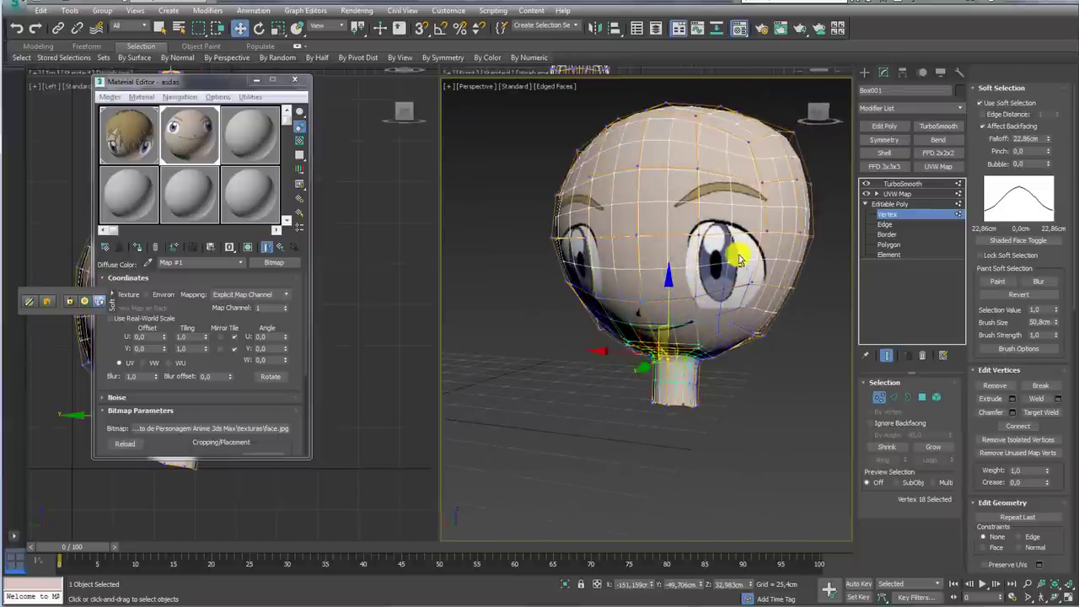
{"action": "mouse_move", "coordinate": [737, 260]}
{"action": "middle_mouse_down", "text": "alt"}
{"action": "mouse_move", "coordinate": [770, 282]}
{"action": "mouse_move", "coordinate": [753, 282]}
{"action": "mouse_move", "coordinate": [831, 278]}
{"action": "mouse_move", "coordinate": [679, 279]}
{"action": "mouse_move", "coordinate": [759, 253]}
{"action": "middle_mouse_up", "text": "alt"}
{"action": "left_click", "coordinate": [902, 204]}
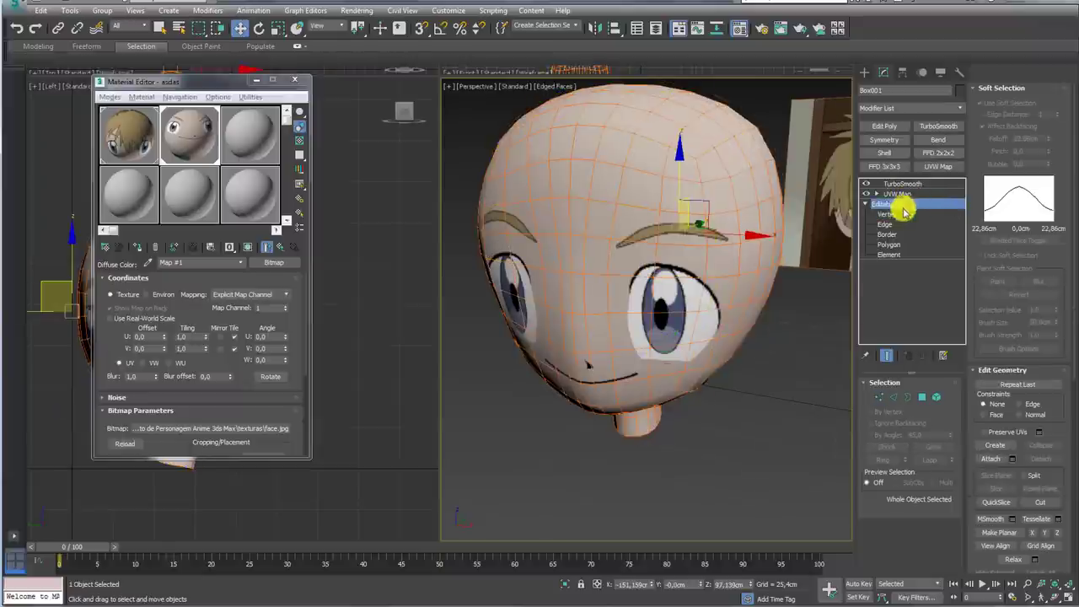
Step: Bring up the TurboSmooth settings and frame the Front viewport beside the reference face
{"action": "left_click", "coordinate": [904, 213]}
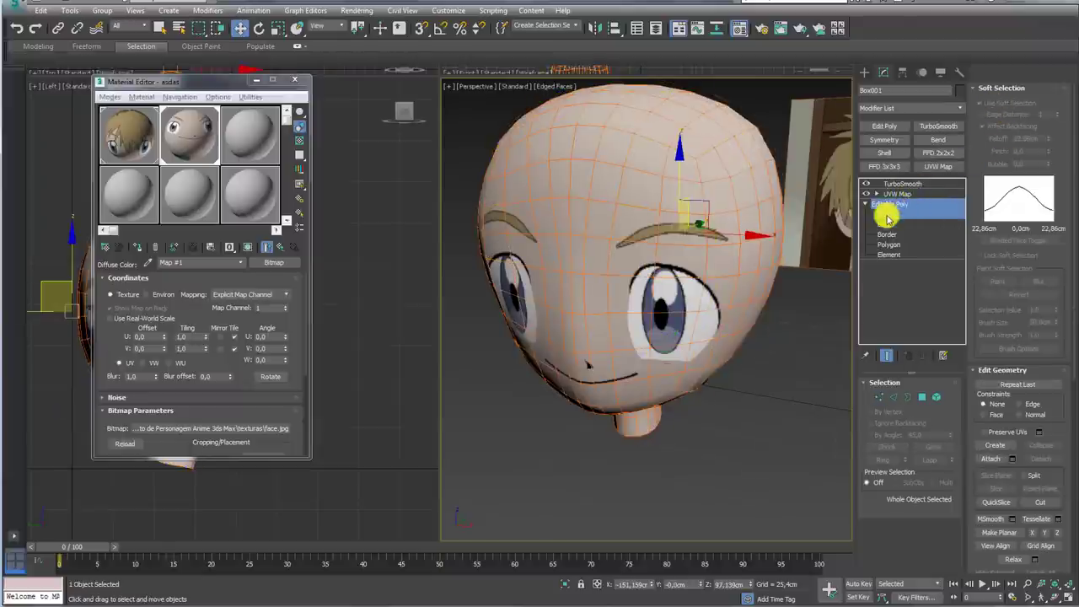
{"action": "left_click", "coordinate": [903, 183]}
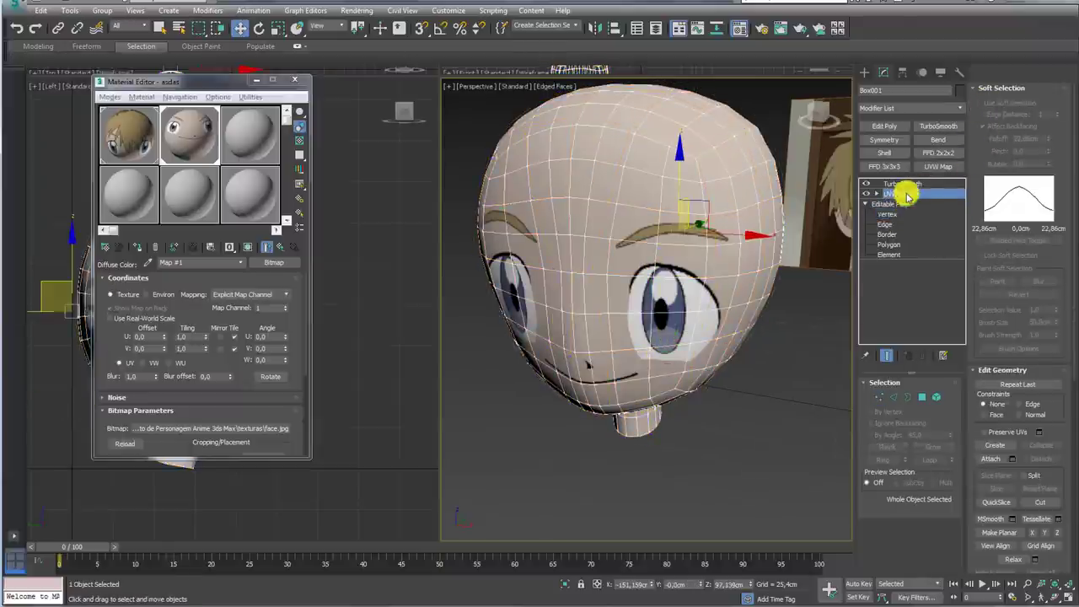
{"action": "scroll", "coordinate": [633, 286], "scroll_direction": "down", "scroll_amount": 4}
{"action": "key", "text": "f"}
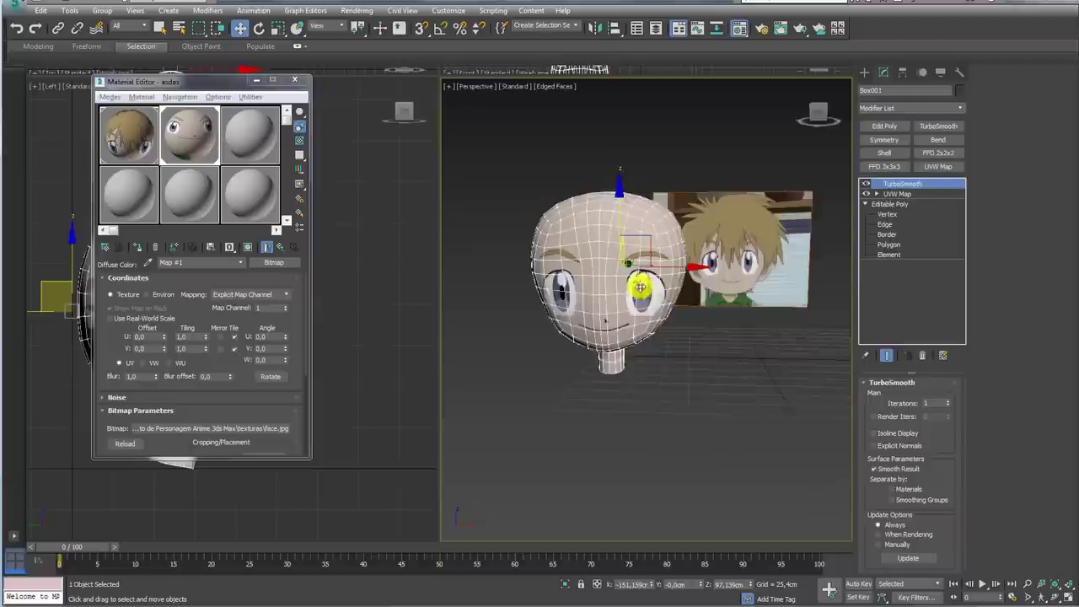
{"action": "scroll", "coordinate": [632, 295], "scroll_direction": "up", "scroll_amount": 3}
{"action": "middle_click_drag", "start_coordinate": [871, 235], "coordinate": [769, 232]}
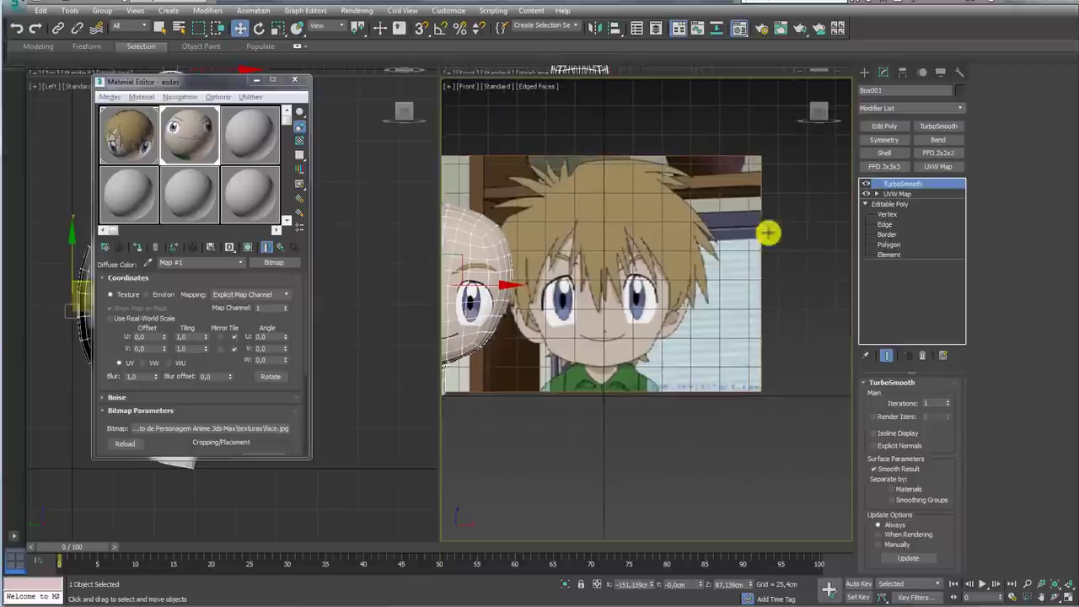
Step: Draw a new box beside the reference face in the Front viewport
{"action": "left_click", "coordinate": [865, 73]}
{"action": "left_click", "coordinate": [885, 147]}
{"action": "scroll", "coordinate": [703, 306], "scroll_direction": "up", "scroll_amount": 2}
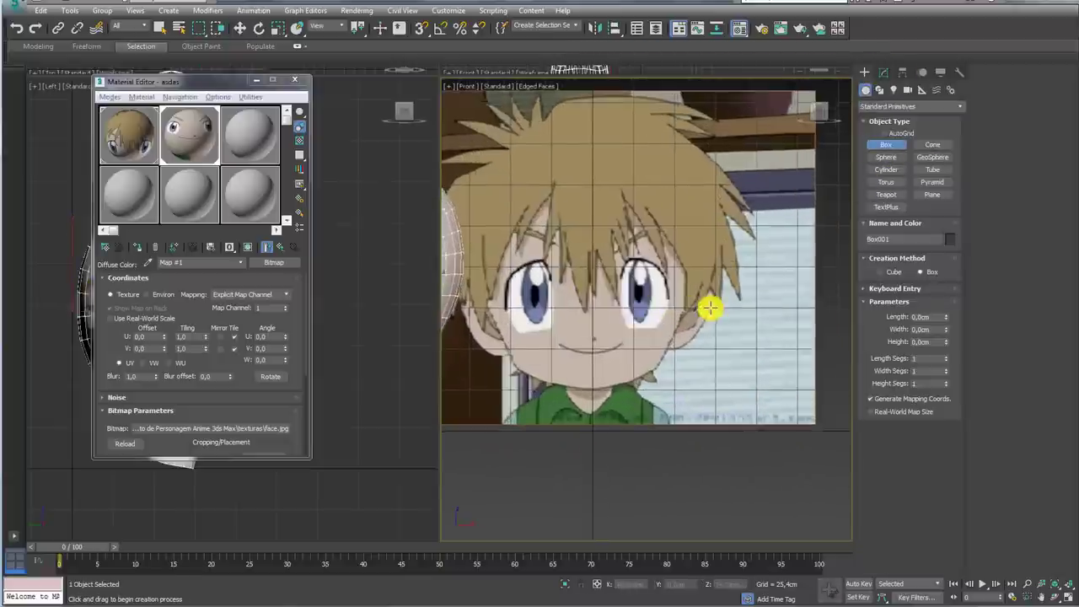
{"action": "scroll", "coordinate": [713, 306], "scroll_direction": "up", "scroll_amount": 2}
{"action": "mouse_move", "coordinate": [688, 278]}
{"action": "left_mouse_down"}
{"action": "mouse_move", "coordinate": [731, 379]}
{"action": "mouse_move", "coordinate": [734, 360]}
{"action": "left_mouse_up"}
{"action": "left_click", "coordinate": [739, 302]}
{"action": "key", "text": "w"}
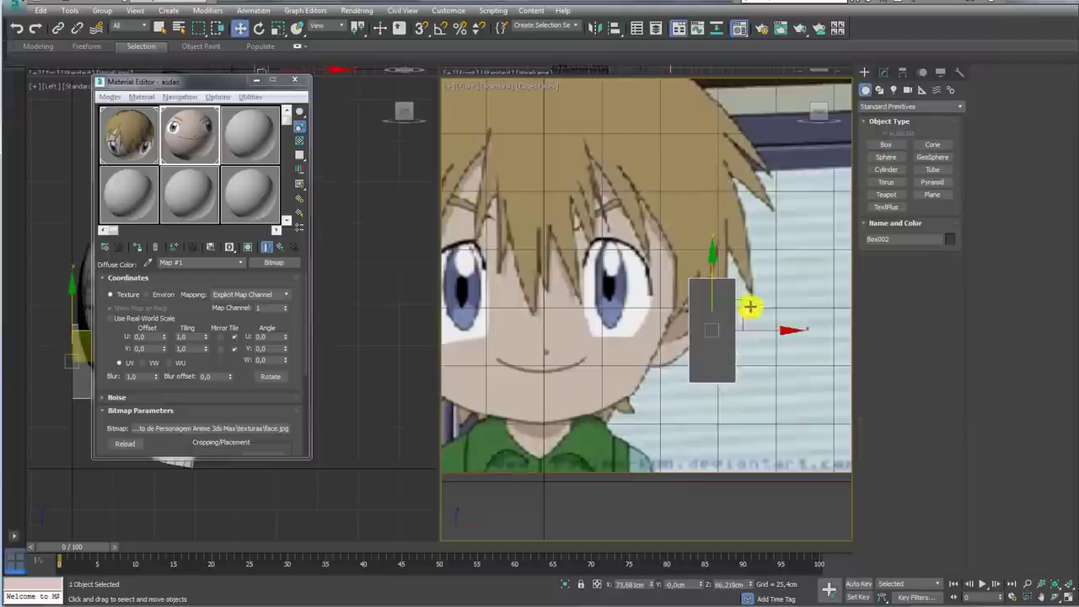
{"action": "scroll", "coordinate": [246, 308], "scroll_direction": "up", "scroll_amount": 2}
Step: Close the Material Editor and move the box sideways toward the ear area
{"action": "left_click", "coordinate": [294, 80]}
{"action": "middle_click_drag", "start_coordinate": [307, 147], "coordinate": [329, 255], "text": "alt"}
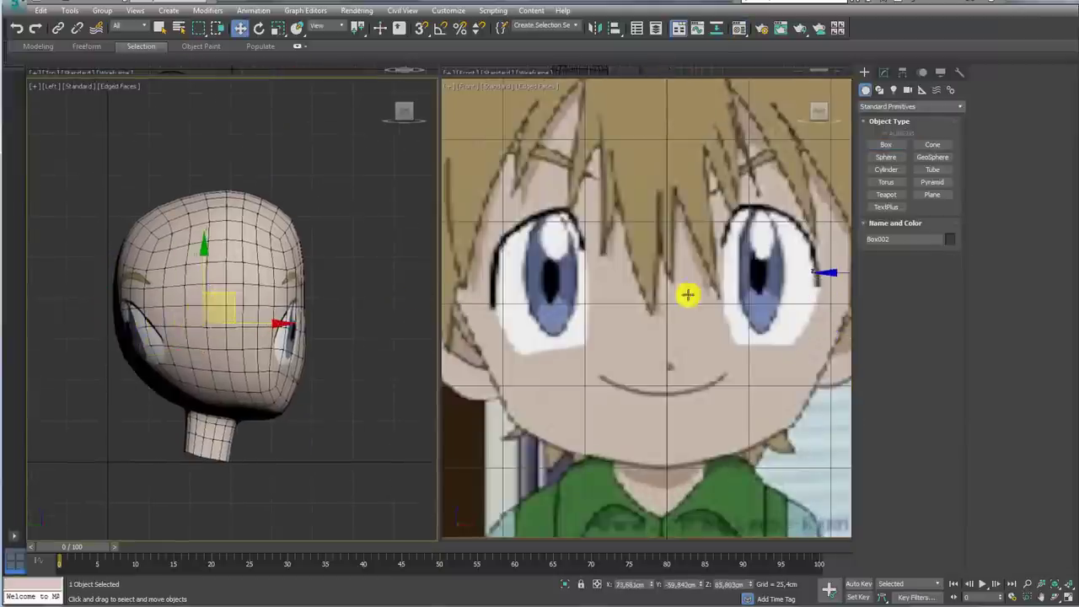
{"action": "scroll", "coordinate": [689, 294], "scroll_direction": "down", "scroll_amount": 5}
{"action": "mouse_move", "coordinate": [731, 297]}
{"action": "left_mouse_down"}
{"action": "mouse_move", "coordinate": [671, 317]}
{"action": "mouse_move", "coordinate": [815, 311]}
{"action": "left_mouse_up"}
{"action": "scroll", "coordinate": [784, 305], "scroll_direction": "up", "scroll_amount": 3}
{"action": "scroll", "coordinate": [744, 299], "scroll_direction": "up", "scroll_amount": 2}
{"action": "scroll", "coordinate": [666, 280], "scroll_direction": "down", "scroll_amount": 2}
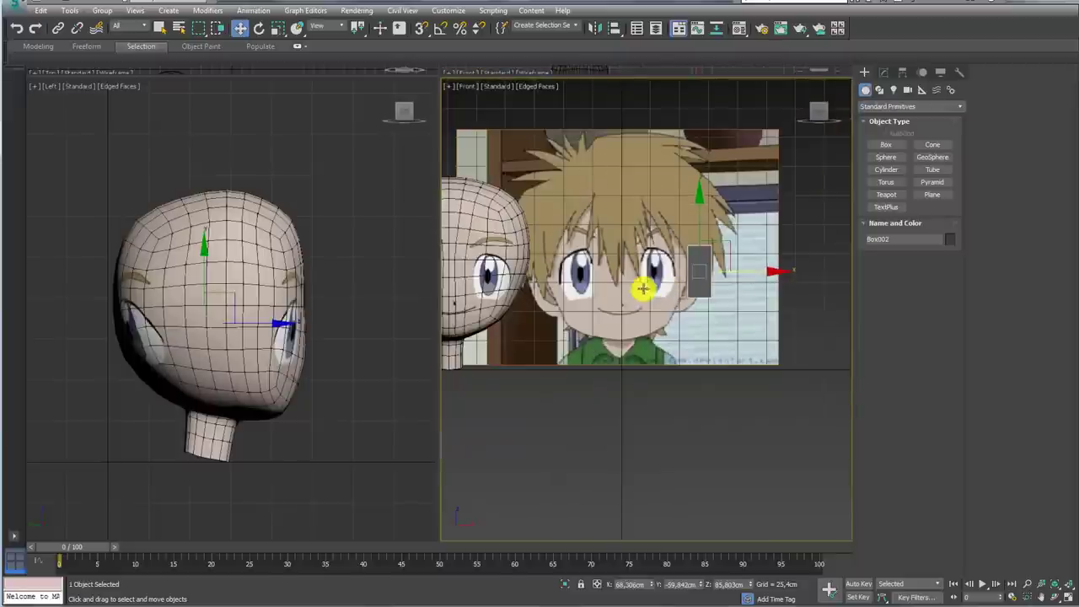
{"action": "scroll", "coordinate": [646, 282], "scroll_direction": "down", "scroll_amount": 2}
{"action": "left_click", "coordinate": [600, 290]}
{"action": "key", "text": "ctrl+z"}
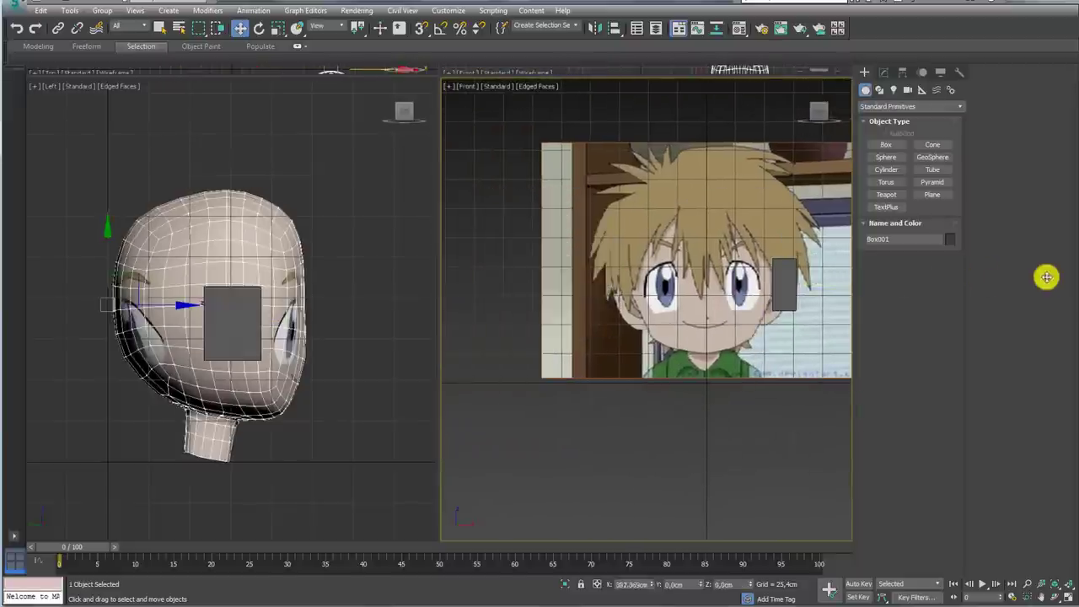
{"action": "middle_click_drag", "start_coordinate": [770, 284], "coordinate": [684, 290]}
{"action": "scroll", "coordinate": [685, 290], "scroll_direction": "up", "scroll_amount": 3}
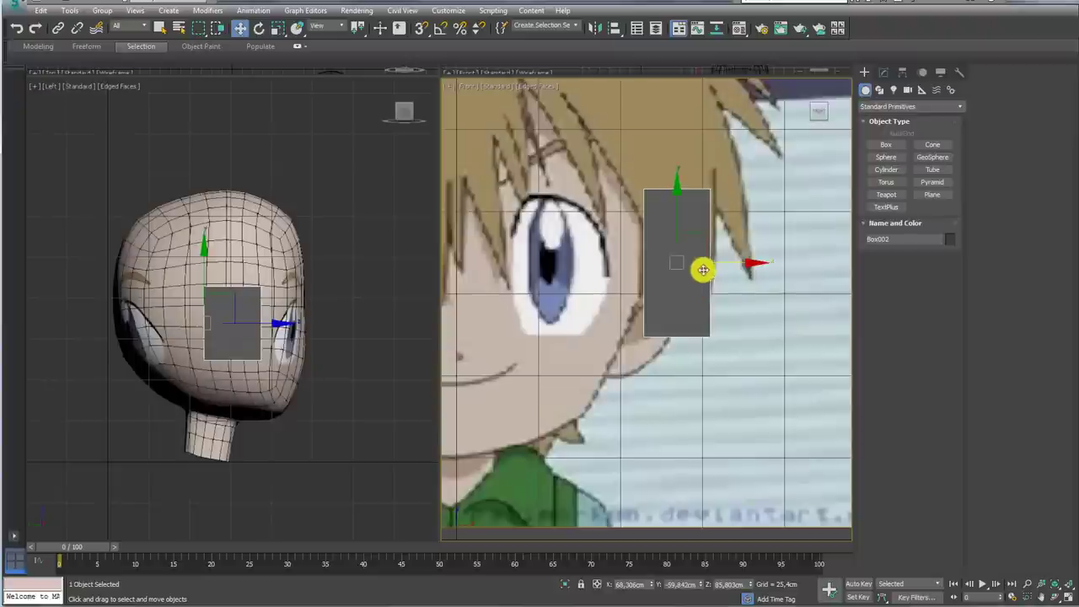
Step: Tilt the box about 23.6° clockwise beside the face
{"action": "key", "text": "e"}
{"action": "mouse_move", "coordinate": [733, 224]}
{"action": "left_mouse_down"}
{"action": "mouse_move", "coordinate": [681, 292]}
{"action": "mouse_move", "coordinate": [708, 282]}
{"action": "left_mouse_up"}
{"action": "key", "text": "w"}
{"action": "key", "text": "e"}
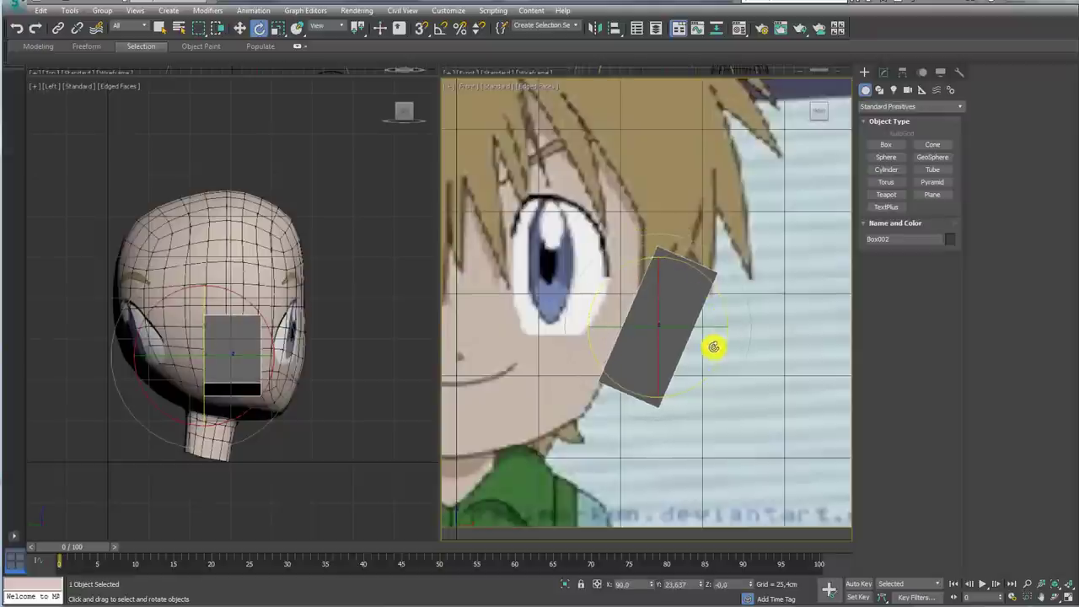
{"action": "mouse_move", "coordinate": [716, 345]}
{"action": "middle_mouse_down", "text": "alt"}
{"action": "mouse_move", "coordinate": [703, 356]}
{"action": "mouse_move", "coordinate": [641, 354]}
{"action": "mouse_move", "coordinate": [674, 349]}
{"action": "middle_mouse_up", "text": "alt"}
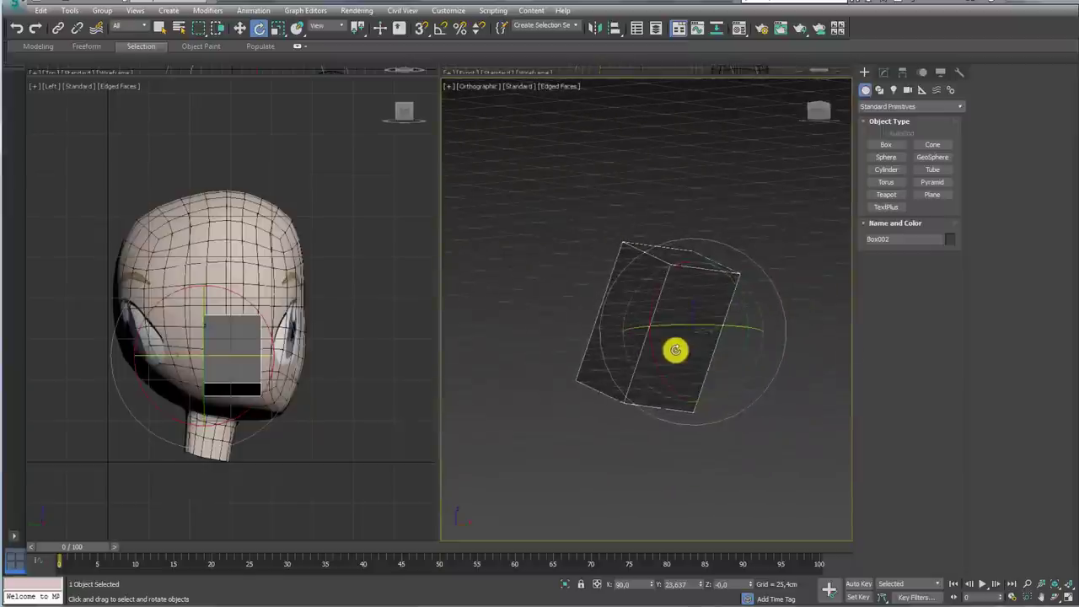
Step: Convert the box to Editable Poly and add a TurboSmooth modifier
{"action": "right_click", "coordinate": [670, 320]}
{"action": "mouse_move", "coordinate": [730, 461]}
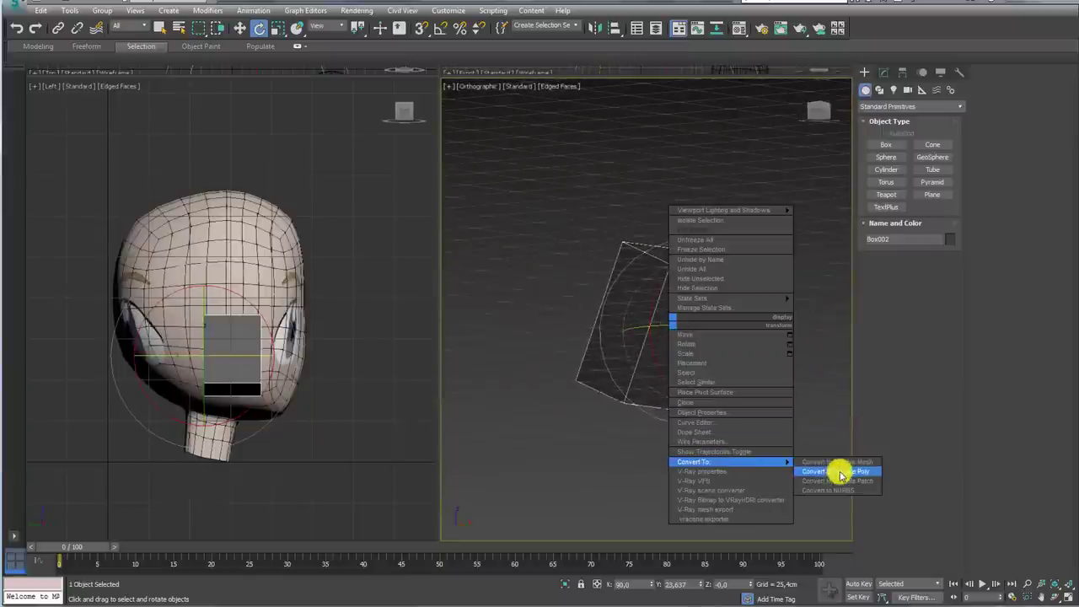
{"action": "left_click", "coordinate": [840, 472]}
{"action": "left_click", "coordinate": [895, 397]}
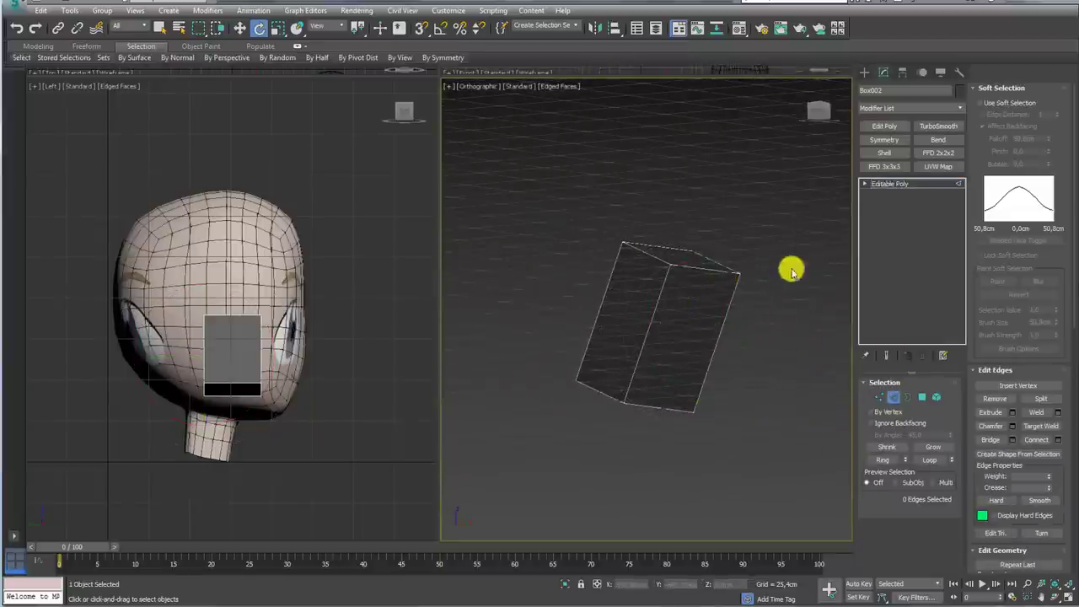
{"action": "left_click", "coordinate": [907, 185]}
{"action": "left_click", "coordinate": [938, 125]}
{"action": "mouse_move", "coordinate": [812, 236]}
{"action": "middle_mouse_down", "text": "alt"}
{"action": "mouse_move", "coordinate": [778, 306]}
{"action": "mouse_move", "coordinate": [794, 308]}
{"action": "middle_mouse_up", "text": "alt"}
{"action": "mouse_move", "coordinate": [585, 455]}
{"action": "middle_mouse_down", "text": "alt"}
{"action": "mouse_move", "coordinate": [624, 441]}
{"action": "mouse_move", "coordinate": [626, 415]}
{"action": "middle_mouse_up", "text": "alt"}
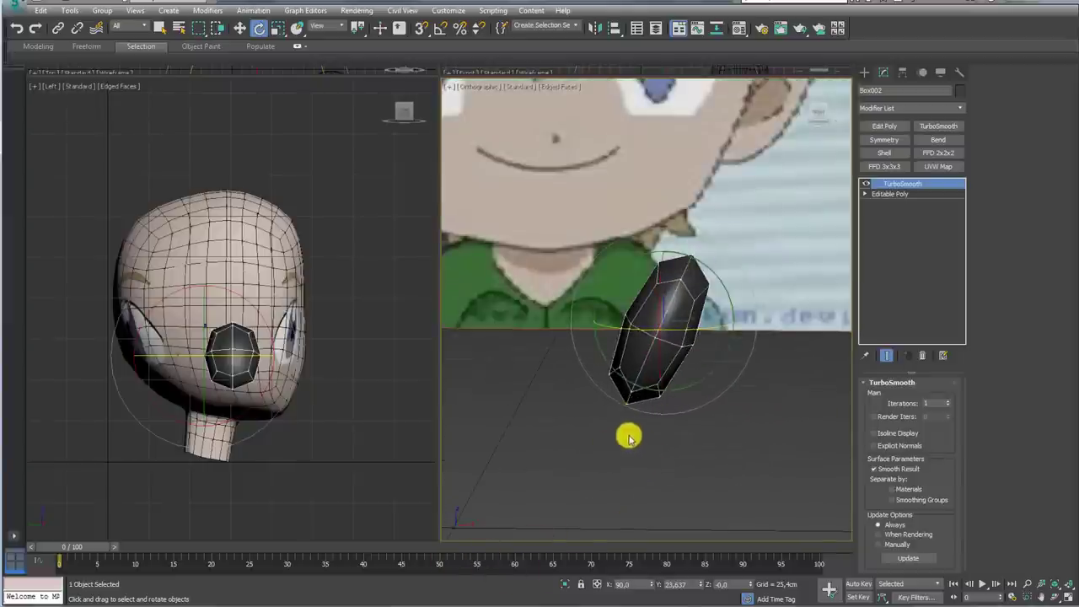
Step: Nudge the ear piece up and right beside the eye in the Front view
{"action": "key", "text": "f"}
{"action": "scroll", "coordinate": [691, 312], "scroll_direction": "up", "scroll_amount": 3}
{"action": "middle_click_drag", "start_coordinate": [784, 320], "coordinate": [657, 298]}
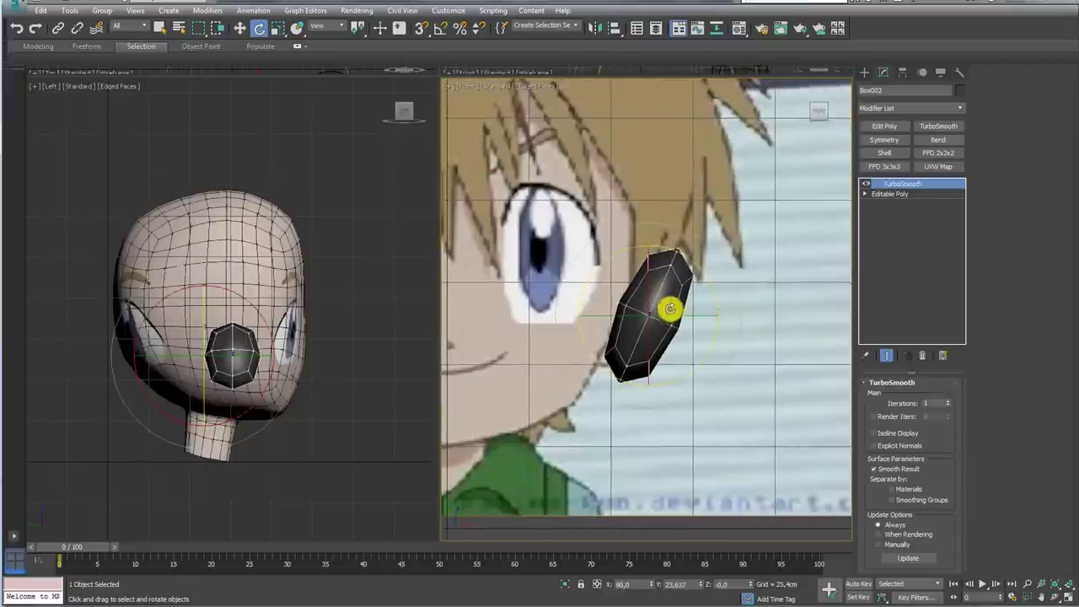
{"action": "key", "text": "r"}
{"action": "key", "text": "w"}
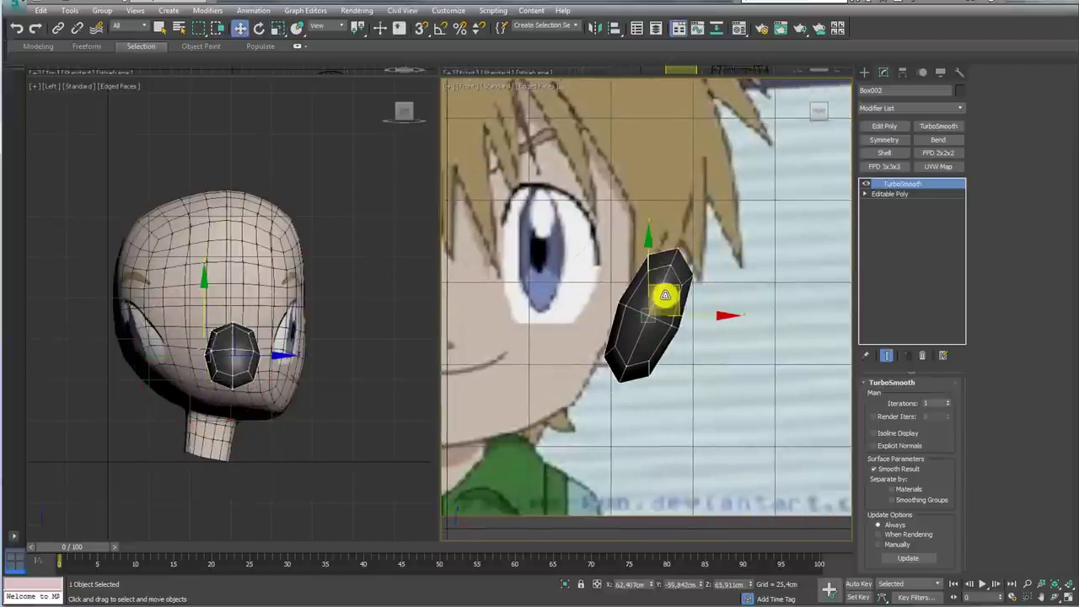
{"action": "mouse_move", "coordinate": [676, 283]}
{"action": "left_mouse_down"}
{"action": "mouse_move", "coordinate": [669, 272]}
{"action": "mouse_move", "coordinate": [655, 292]}
{"action": "mouse_move", "coordinate": [636, 287]}
{"action": "mouse_move", "coordinate": [711, 284]}
{"action": "left_mouse_up"}
{"action": "key", "text": "e"}
{"action": "key", "text": "w"}
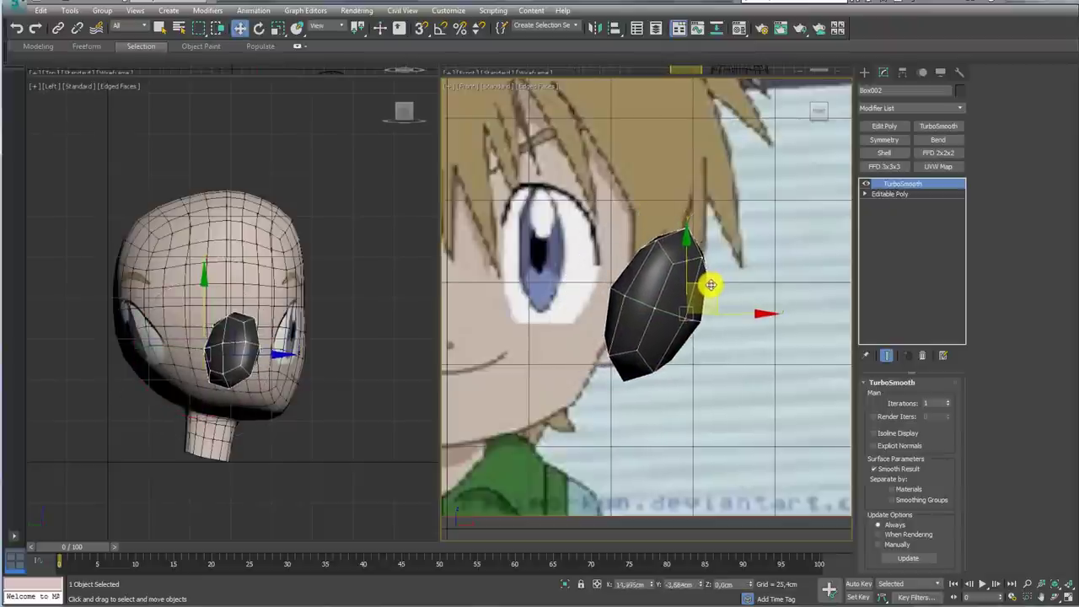
{"action": "key", "text": "r"}
{"action": "mouse_move", "coordinate": [699, 301]}
{"action": "middle_mouse_down", "text": "alt"}
{"action": "mouse_move", "coordinate": [699, 332]}
{"action": "mouse_move", "coordinate": [679, 324]}
{"action": "mouse_move", "coordinate": [696, 368]}
{"action": "middle_mouse_up", "text": "alt"}
{"action": "key", "text": "r"}
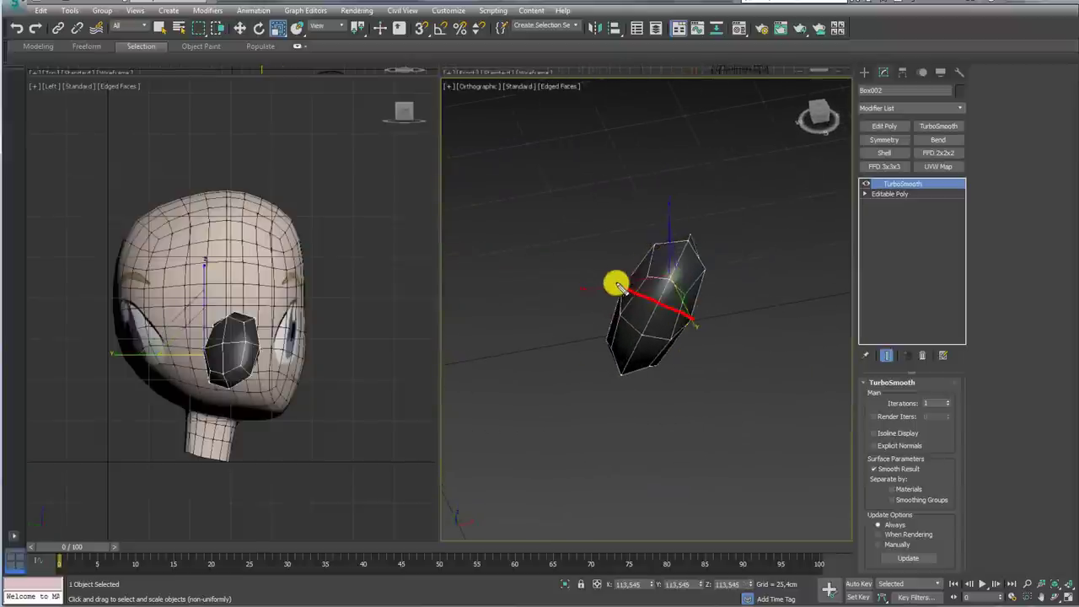
{"action": "key", "text": "r"}
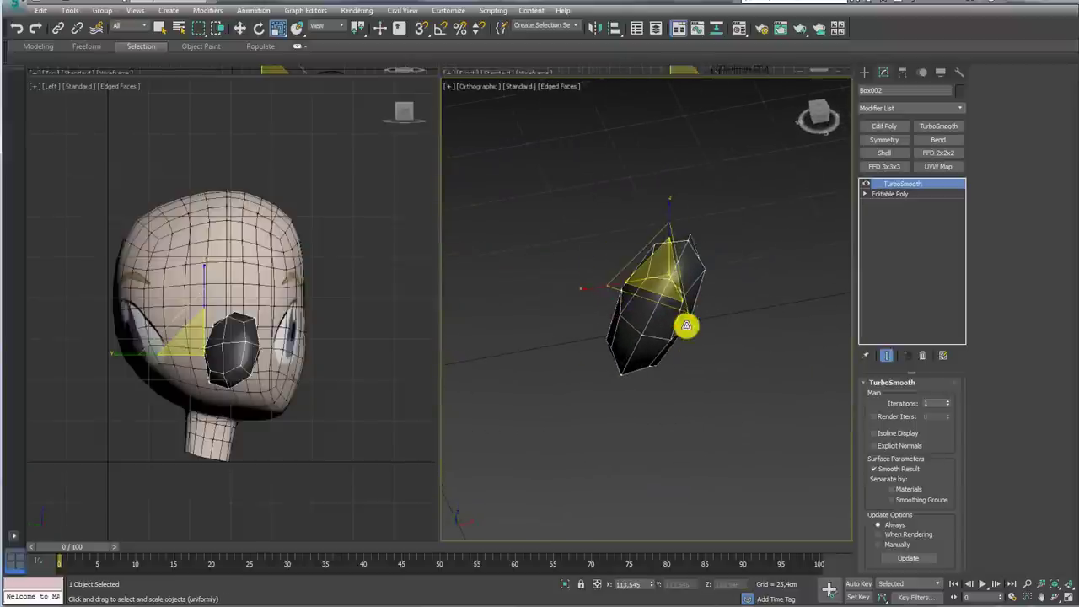
Step: Switch the reference coordinate system to Local for non-uniform scaling
{"action": "left_click", "coordinate": [326, 29]}
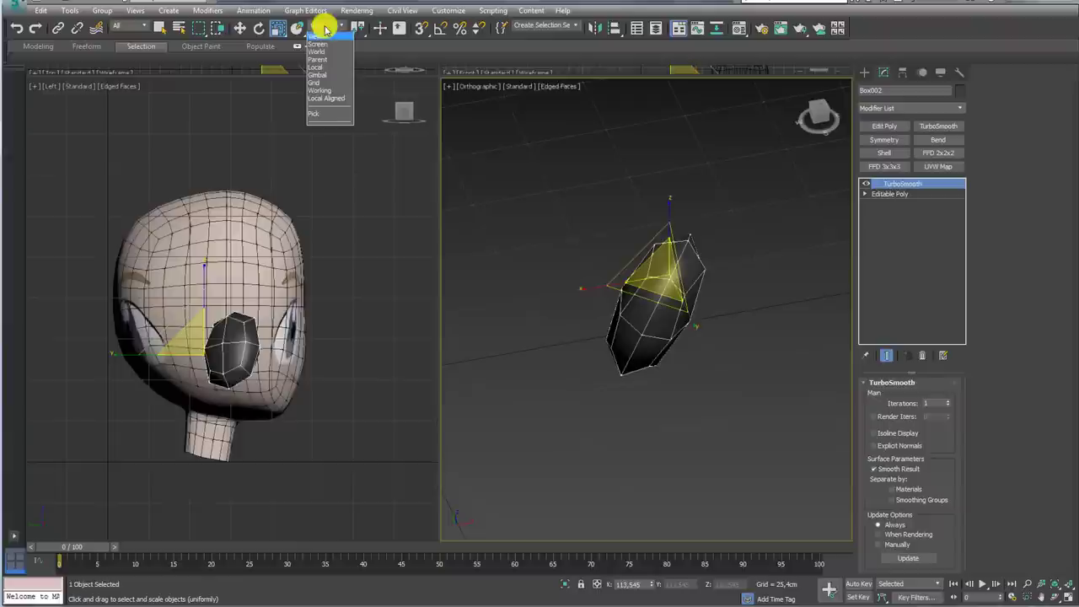
{"action": "left_click", "coordinate": [325, 69]}
{"action": "key", "text": "r"}
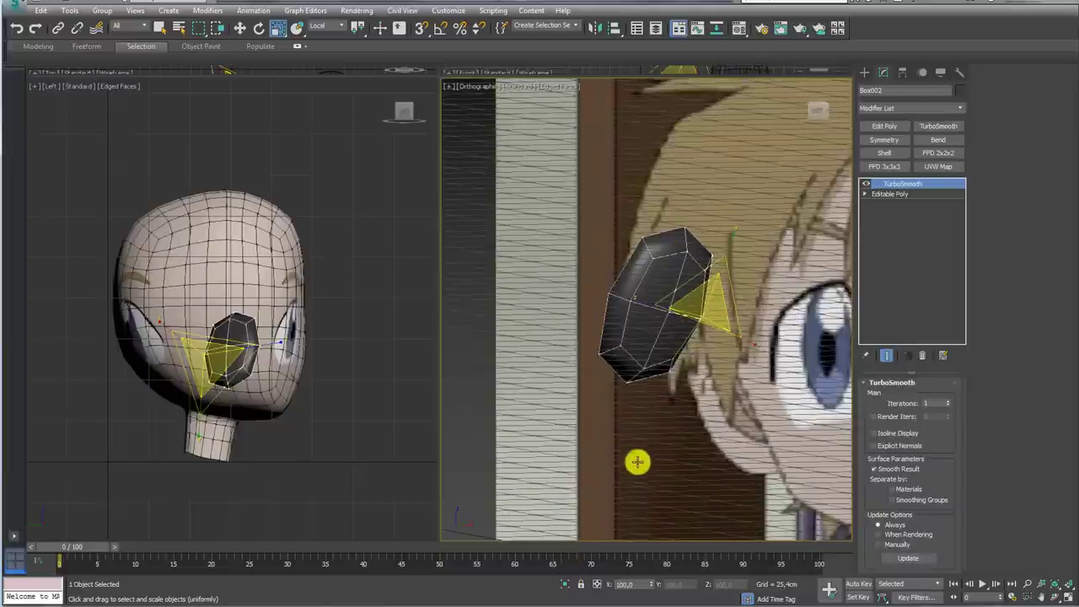
{"action": "scroll", "coordinate": [645, 458], "scroll_direction": "down", "scroll_amount": 3}
{"action": "scroll", "coordinate": [662, 452], "scroll_direction": "down", "scroll_amount": 4}
Step: Select the head and move it back to line up with the reference face
{"action": "middle_click_drag", "start_coordinate": [766, 422], "coordinate": [681, 385]}
{"action": "left_click", "coordinate": [714, 365]}
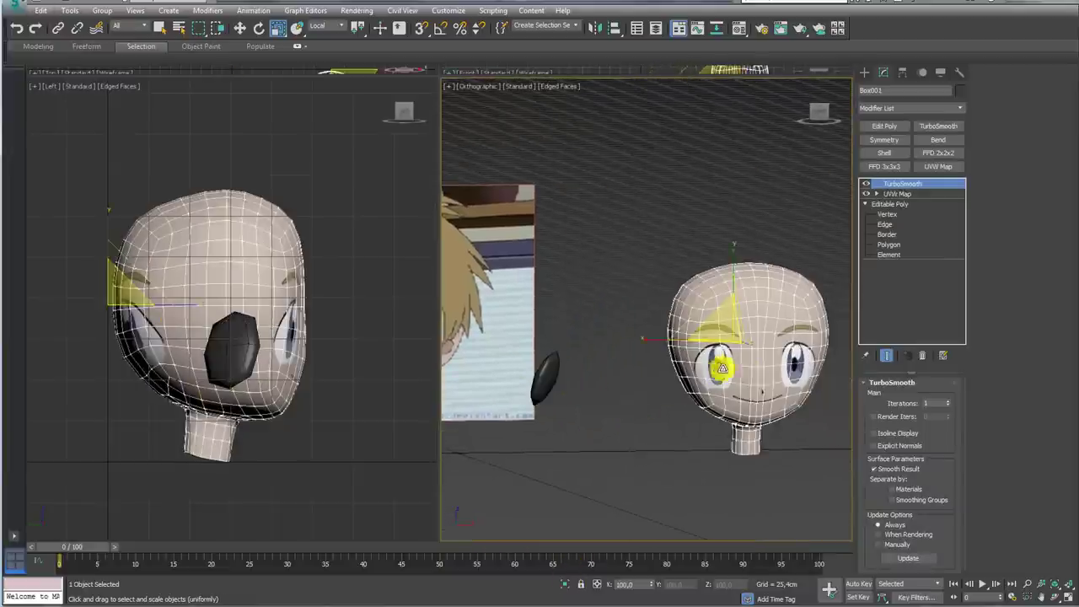
{"action": "key", "text": "w"}
{"action": "mouse_move", "coordinate": [787, 338]}
{"action": "left_mouse_down"}
{"action": "mouse_move", "coordinate": [473, 354]}
{"action": "mouse_move", "coordinate": [503, 354]}
{"action": "left_mouse_up"}
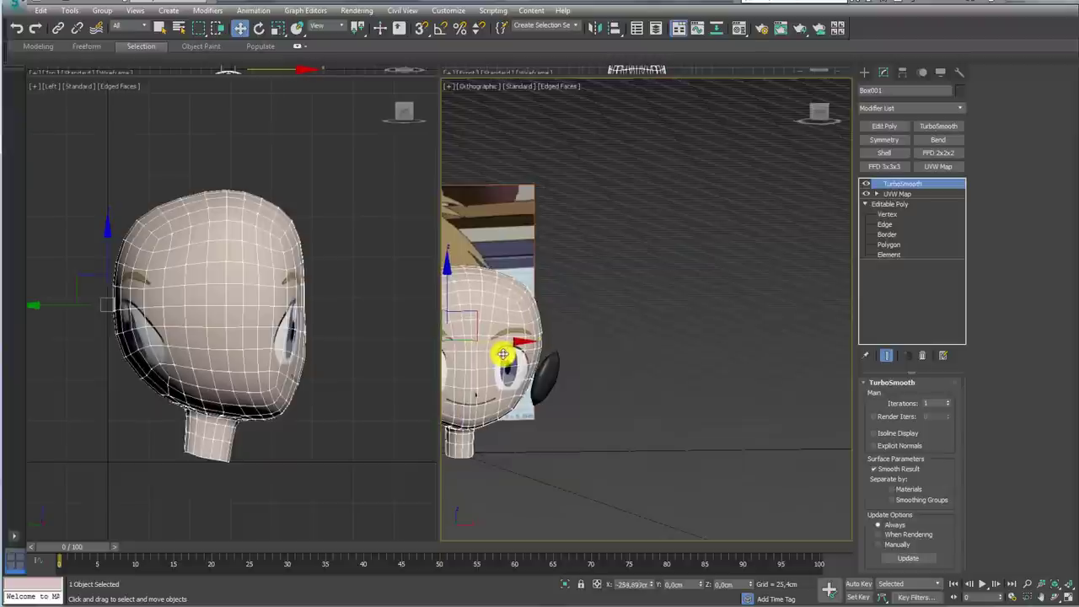
{"action": "key", "text": "f"}
{"action": "scroll", "coordinate": [646, 366], "scroll_direction": "down", "scroll_amount": 2}
{"action": "scroll", "coordinate": [645, 365], "scroll_direction": "down", "scroll_amount": 2}
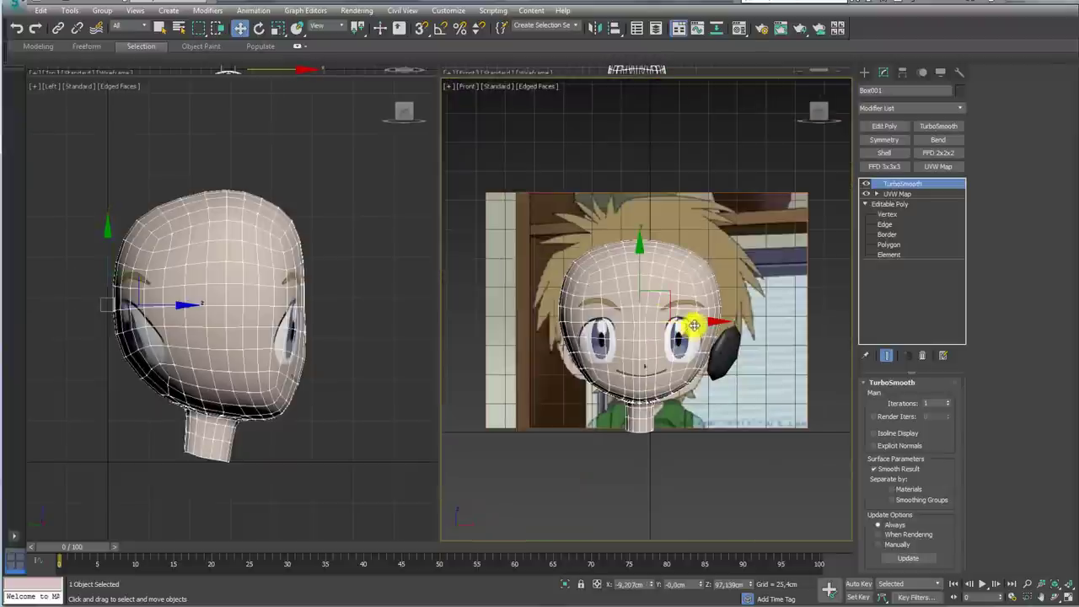
{"action": "left_click_drag", "start_coordinate": [691, 321], "coordinate": [706, 323]}
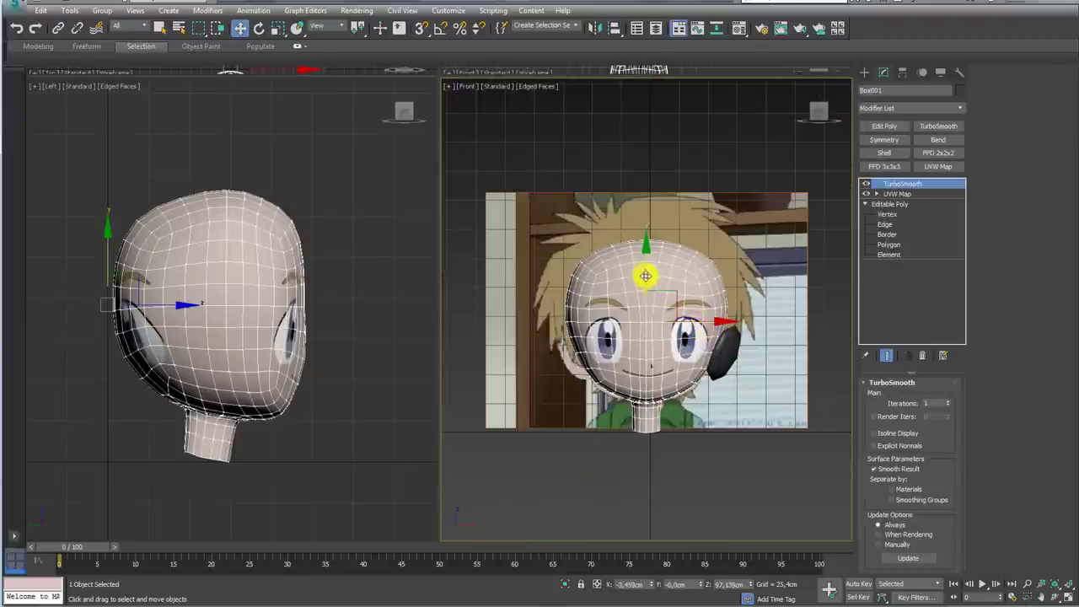
{"action": "scroll", "coordinate": [653, 336], "scroll_direction": "up", "scroll_amount": 3}
Step: Rotate the ear piece to follow the head's side and move it closer against it
{"action": "left_click", "coordinate": [781, 344]}
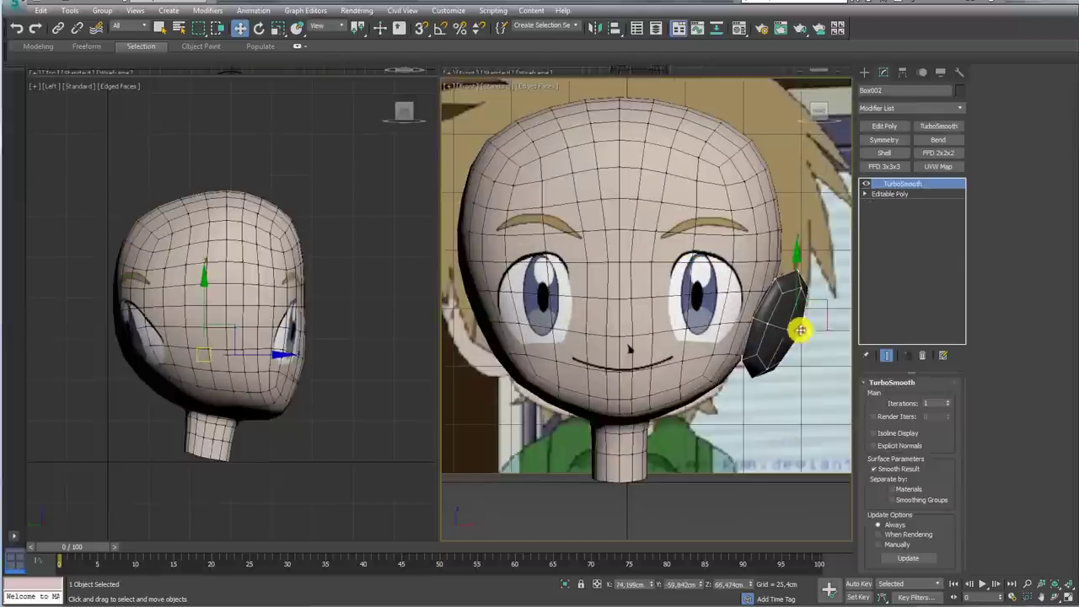
{"action": "key", "text": "e"}
{"action": "left_click_drag", "start_coordinate": [795, 330], "coordinate": [832, 331]}
{"action": "key", "text": "w"}
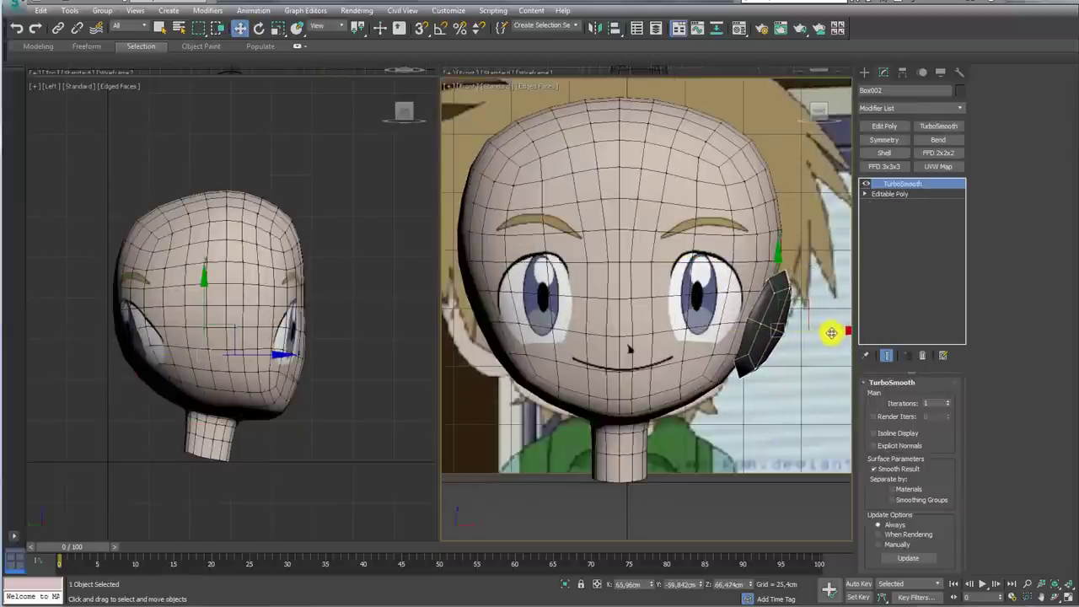
{"action": "mouse_move", "coordinate": [831, 332]}
{"action": "middle_mouse_down", "text": "alt"}
{"action": "mouse_move", "coordinate": [638, 397]}
{"action": "mouse_move", "coordinate": [739, 364]}
{"action": "middle_mouse_up", "text": "alt"}
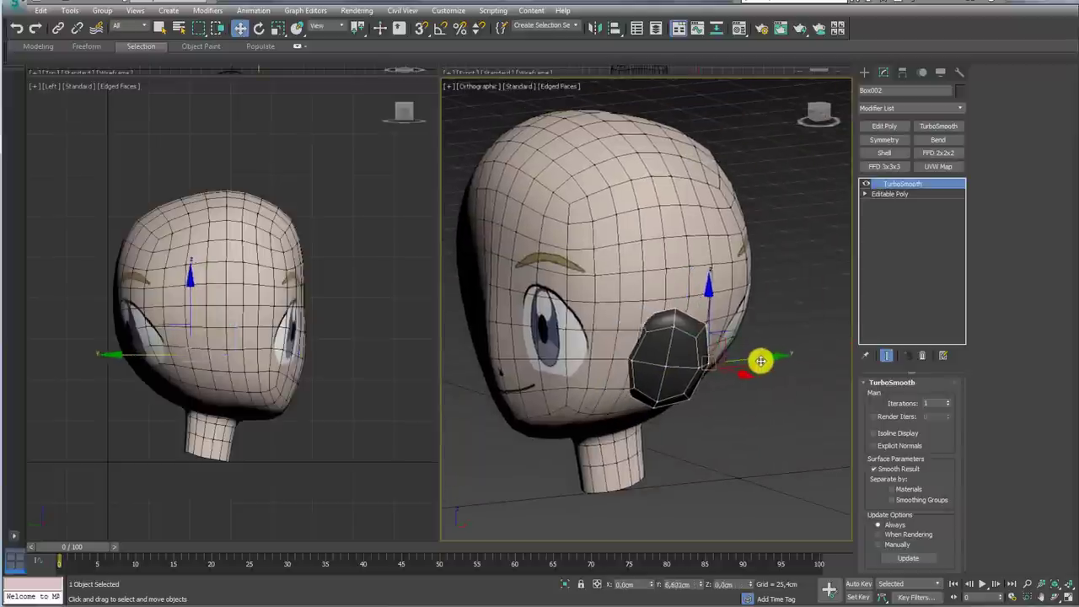
{"action": "left_click_drag", "start_coordinate": [761, 361], "coordinate": [764, 360]}
{"action": "key", "text": "e"}
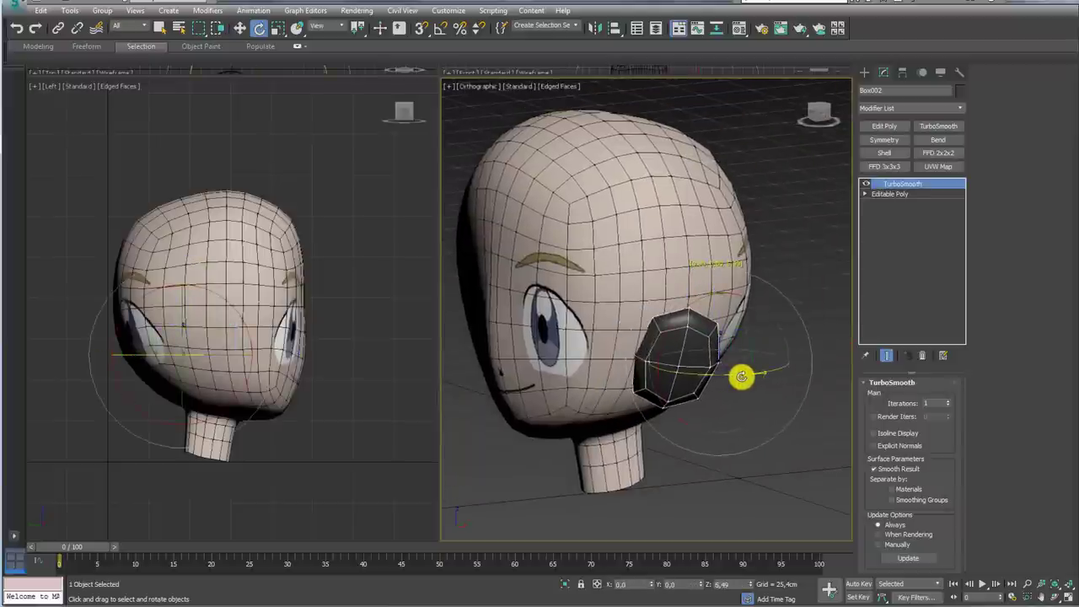
{"action": "mouse_move", "coordinate": [699, 352]}
{"action": "middle_mouse_down", "text": "alt"}
{"action": "mouse_move", "coordinate": [711, 387]}
{"action": "mouse_move", "coordinate": [660, 395]}
{"action": "mouse_move", "coordinate": [564, 359]}
{"action": "mouse_move", "coordinate": [603, 318]}
{"action": "mouse_move", "coordinate": [722, 349]}
{"action": "mouse_move", "coordinate": [747, 337]}
{"action": "mouse_move", "coordinate": [650, 308]}
{"action": "middle_mouse_up", "text": "alt"}
Step: Zoom in on the ear piece and toggle See-Through with Alt+X
{"action": "scroll", "coordinate": [674, 329], "scroll_direction": "up", "scroll_amount": 2}
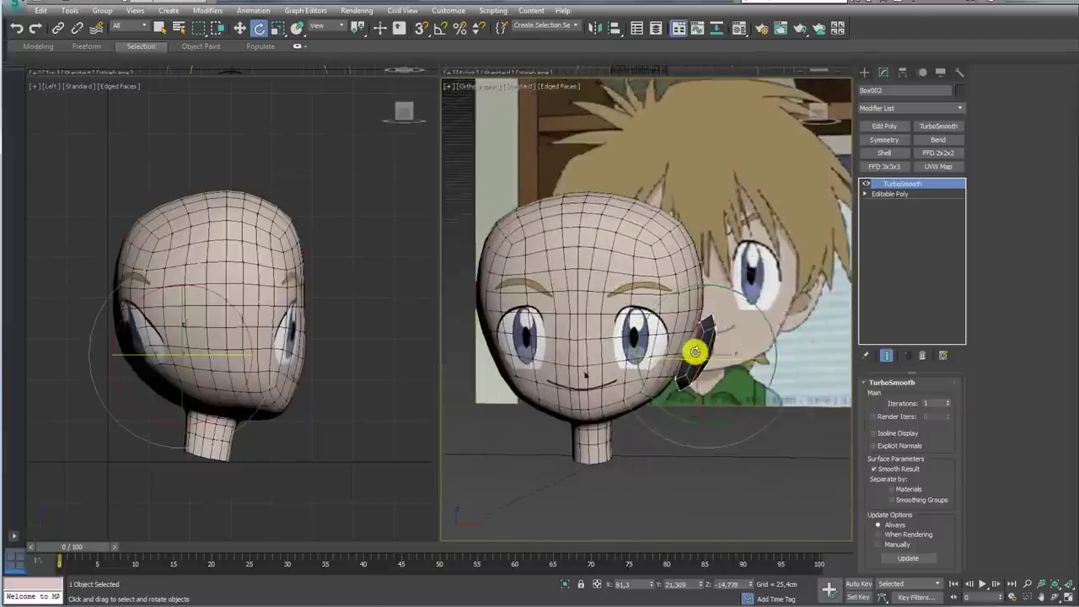
{"action": "scroll", "coordinate": [533, 385], "scroll_direction": "up", "scroll_amount": 2}
{"action": "key", "text": "r"}
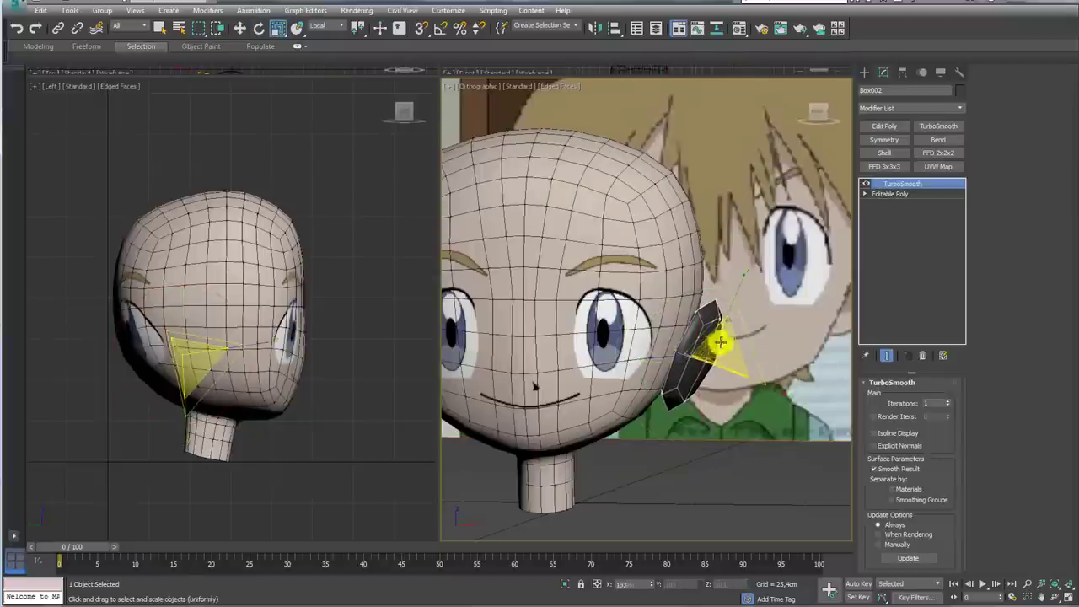
{"action": "key", "text": "w"}
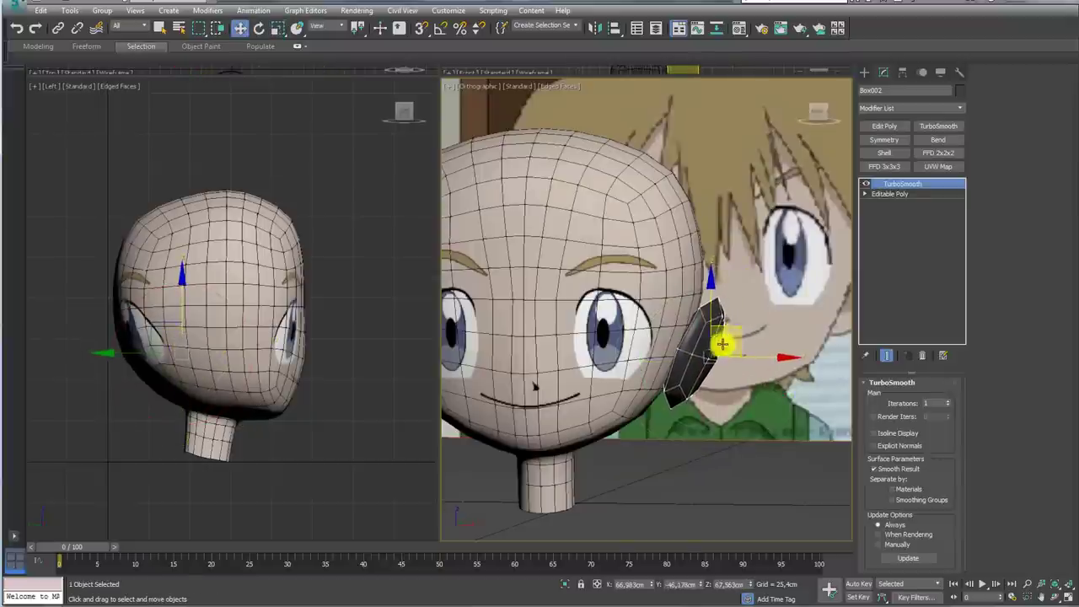
{"action": "scroll", "coordinate": [666, 351], "scroll_direction": "up", "scroll_amount": 2}
{"action": "scroll", "coordinate": [666, 351], "scroll_direction": "up", "scroll_amount": 2}
{"action": "scroll", "coordinate": [666, 350], "scroll_direction": "up", "scroll_amount": 1}
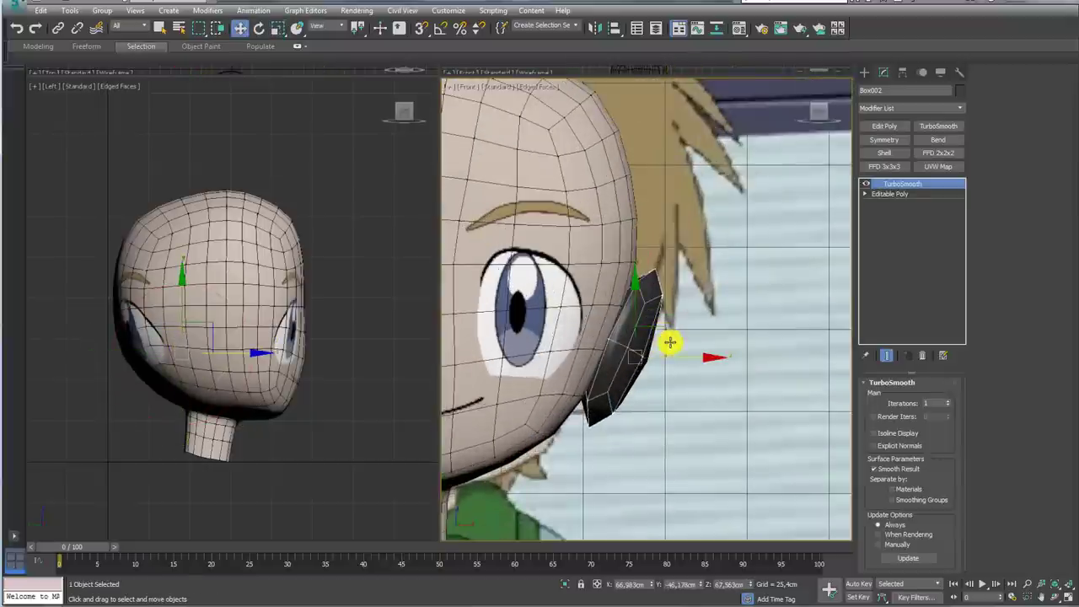
{"action": "key", "text": "alt+x"}
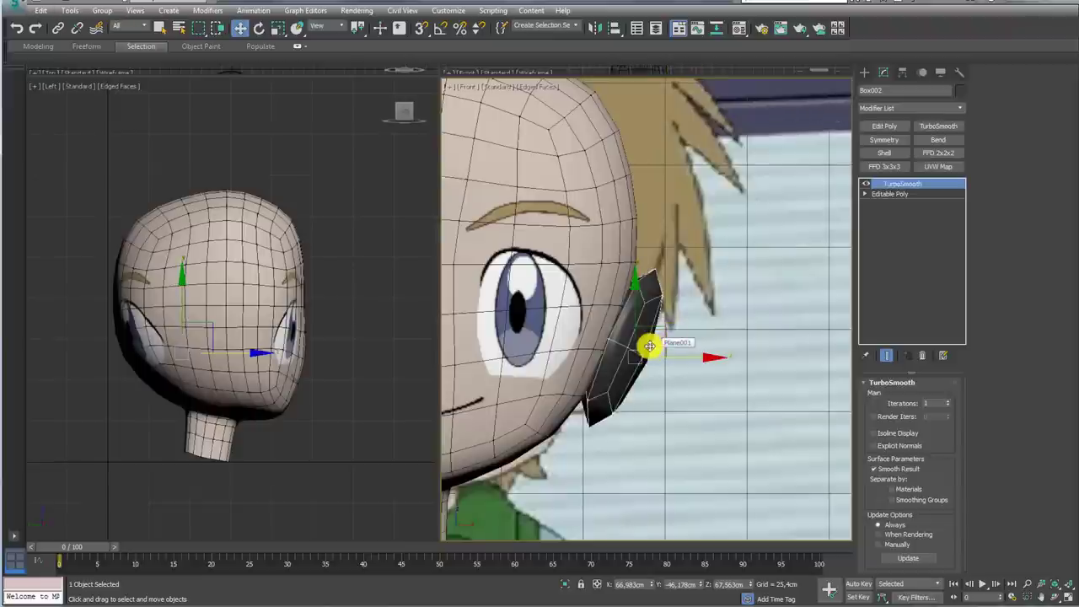
Step: Turn on See-Through in the ear's Object Properties
{"action": "right_click", "coordinate": [639, 326]}
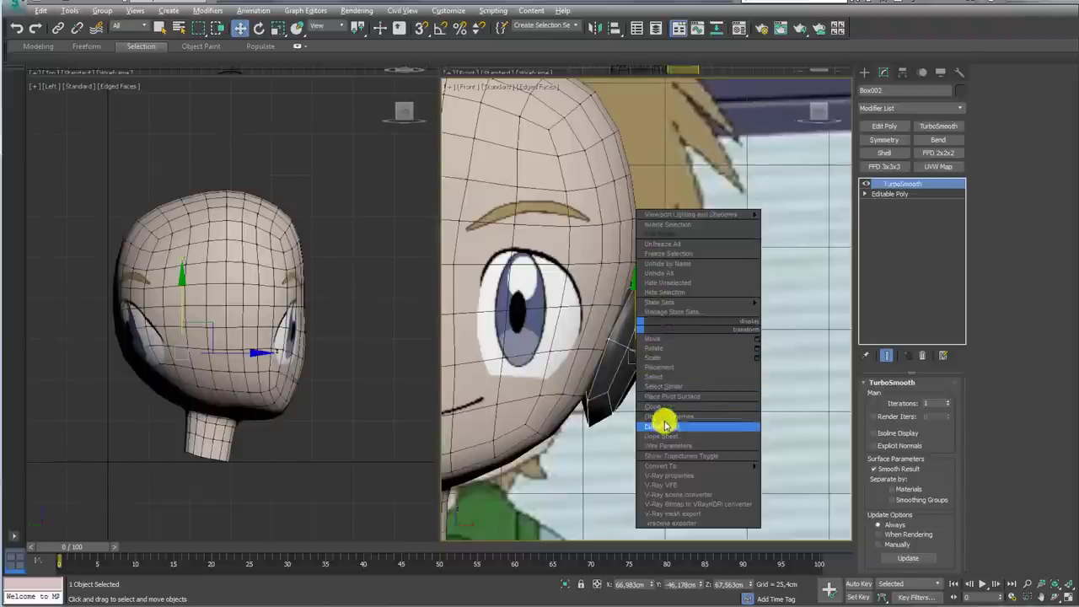
{"action": "left_click", "coordinate": [674, 416]}
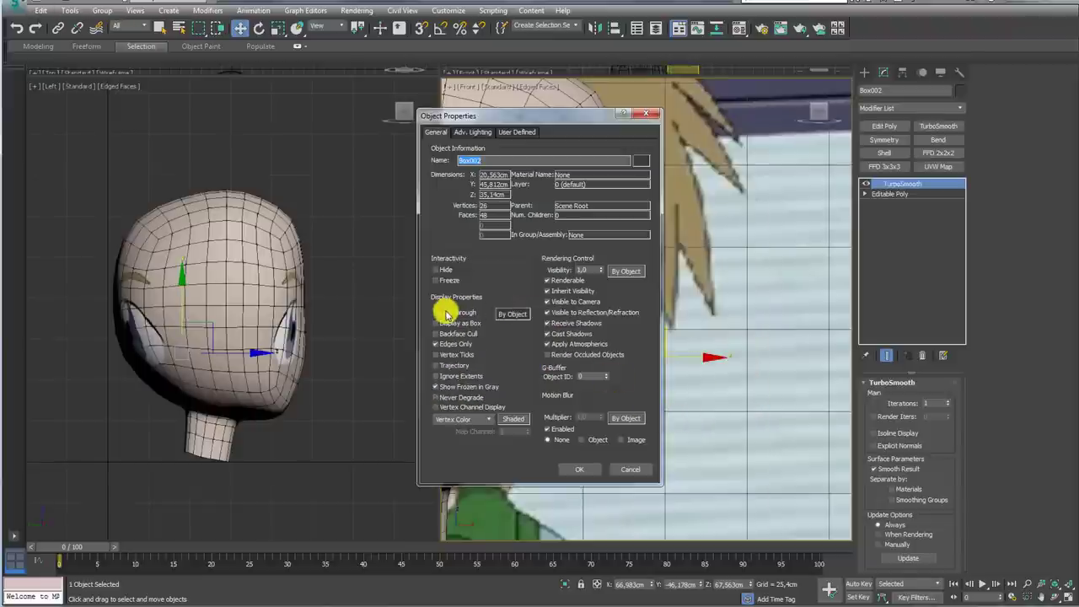
{"action": "left_click", "coordinate": [445, 316]}
{"action": "left_click", "coordinate": [569, 468]}
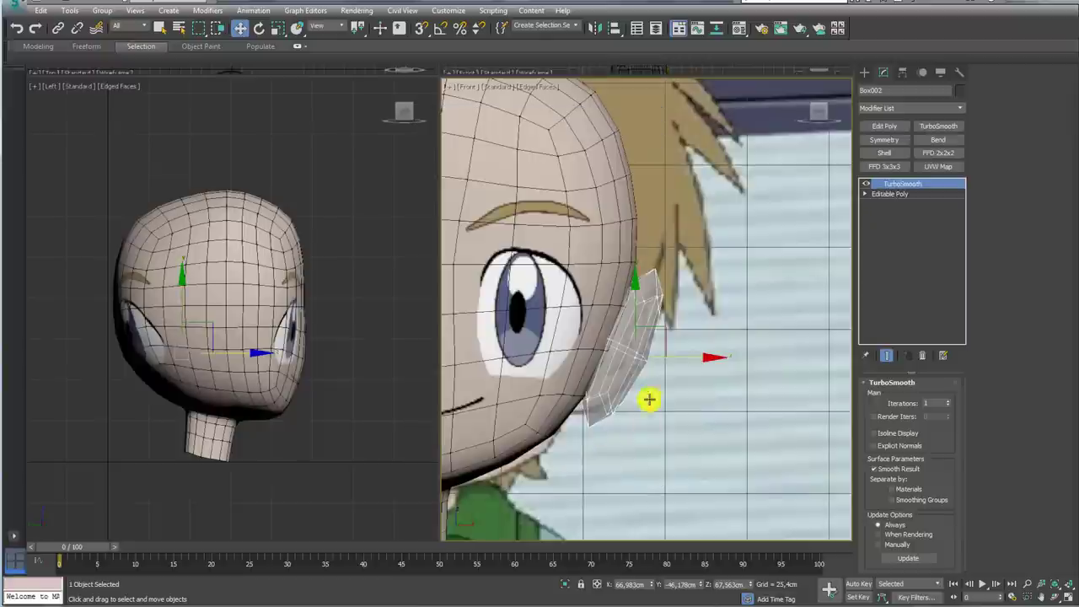
Step: Move the ear slightly lower against the head, then select the head Box001
{"action": "key", "text": "e"}
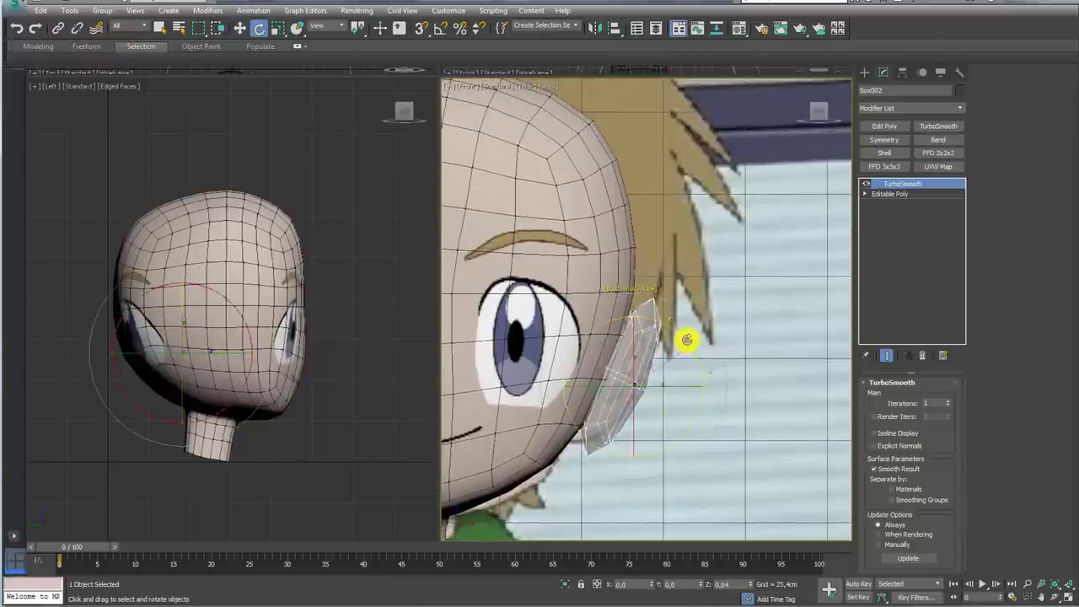
{"action": "key", "text": "w"}
{"action": "left_click_drag", "start_coordinate": [660, 363], "coordinate": [657, 378]}
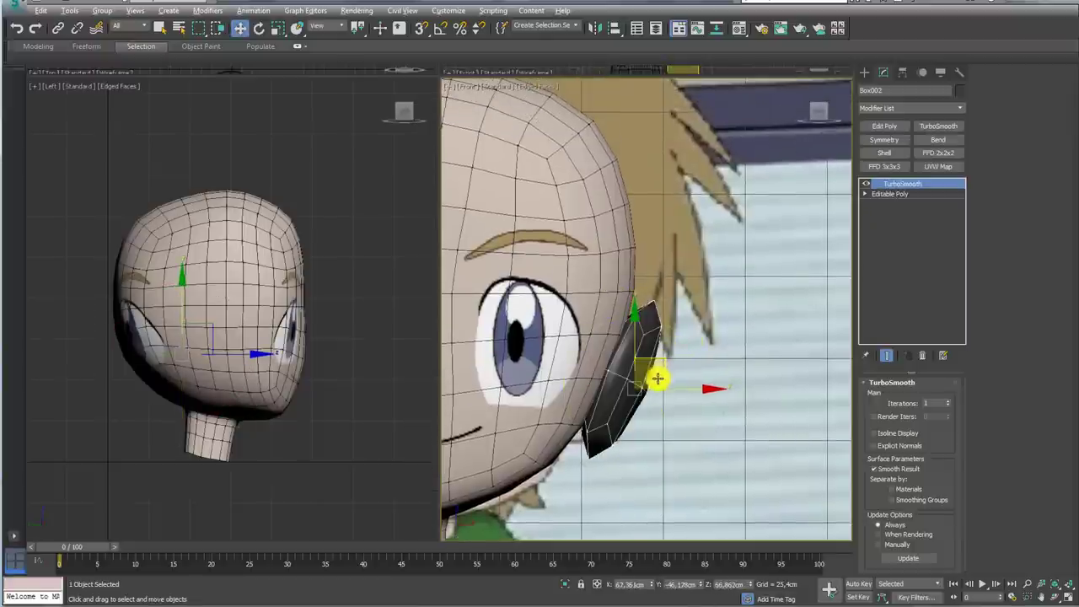
{"action": "mouse_move", "coordinate": [665, 384]}
{"action": "middle_mouse_down", "text": "alt"}
{"action": "mouse_move", "coordinate": [621, 392]}
{"action": "mouse_move", "coordinate": [596, 376]}
{"action": "mouse_move", "coordinate": [729, 313]}
{"action": "middle_mouse_up", "text": "alt"}
{"action": "left_click", "coordinate": [570, 368]}
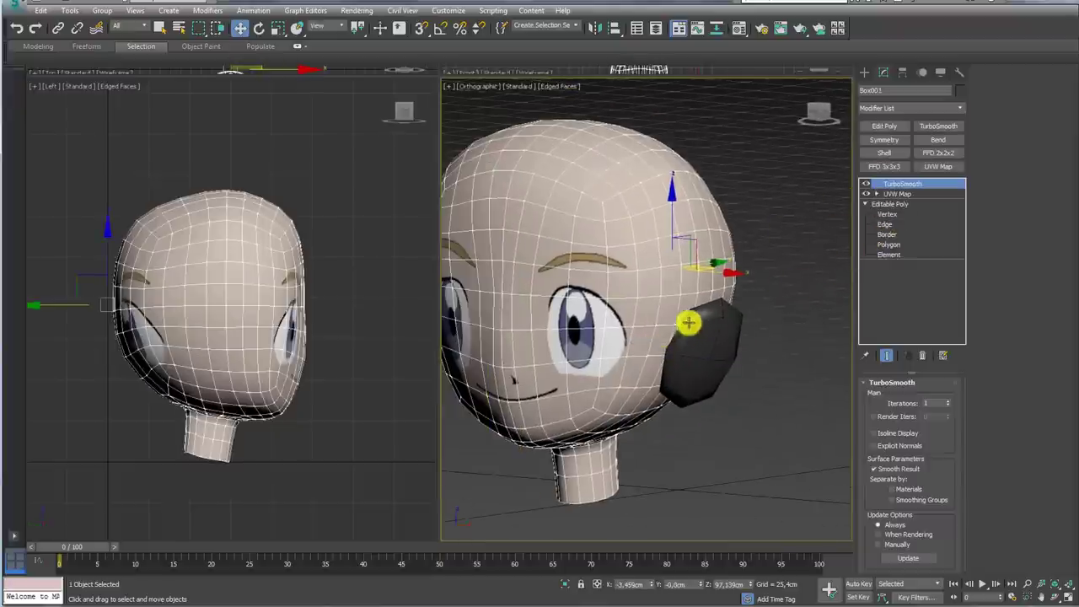
Step: Turn off TurboSmooth and UVW Map, then enter the Editable Poly Vertex level
{"action": "left_click", "coordinate": [868, 186]}
{"action": "left_click", "coordinate": [869, 195]}
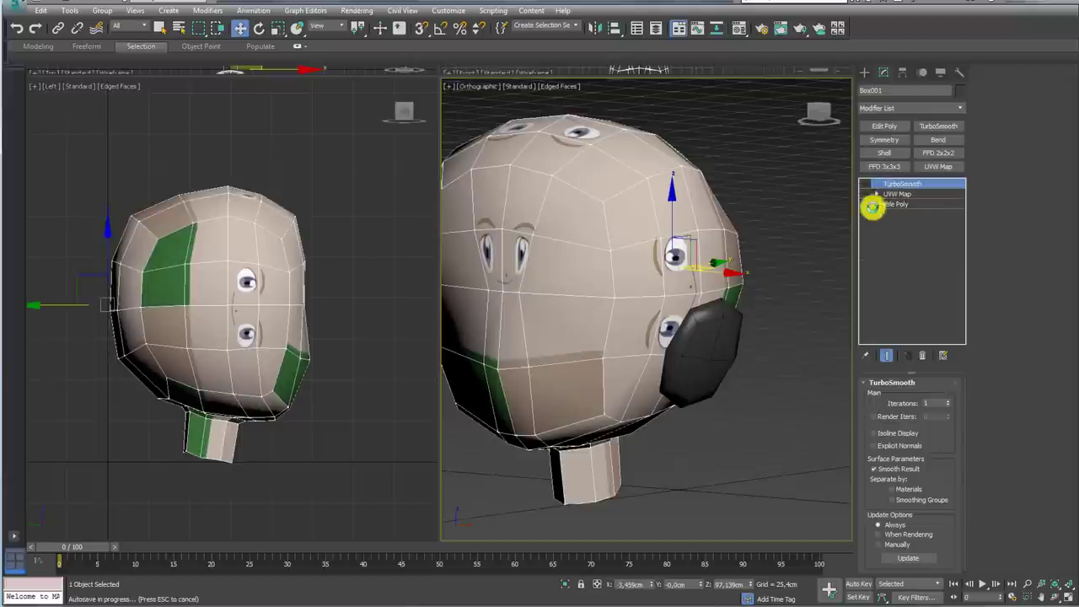
{"action": "left_click", "coordinate": [865, 204]}
{"action": "left_click", "coordinate": [885, 214]}
Step: In wireframe Left view, zoom to the ear and select two vertices behind it
{"action": "mouse_move", "coordinate": [698, 349]}
{"action": "middle_mouse_down", "text": "alt"}
{"action": "mouse_move", "coordinate": [641, 354]}
{"action": "mouse_move", "coordinate": [710, 325]}
{"action": "mouse_move", "coordinate": [632, 356]}
{"action": "mouse_move", "coordinate": [649, 369]}
{"action": "middle_mouse_up", "text": "alt"}
{"action": "left_click_drag", "start_coordinate": [668, 367], "coordinate": [573, 392]}
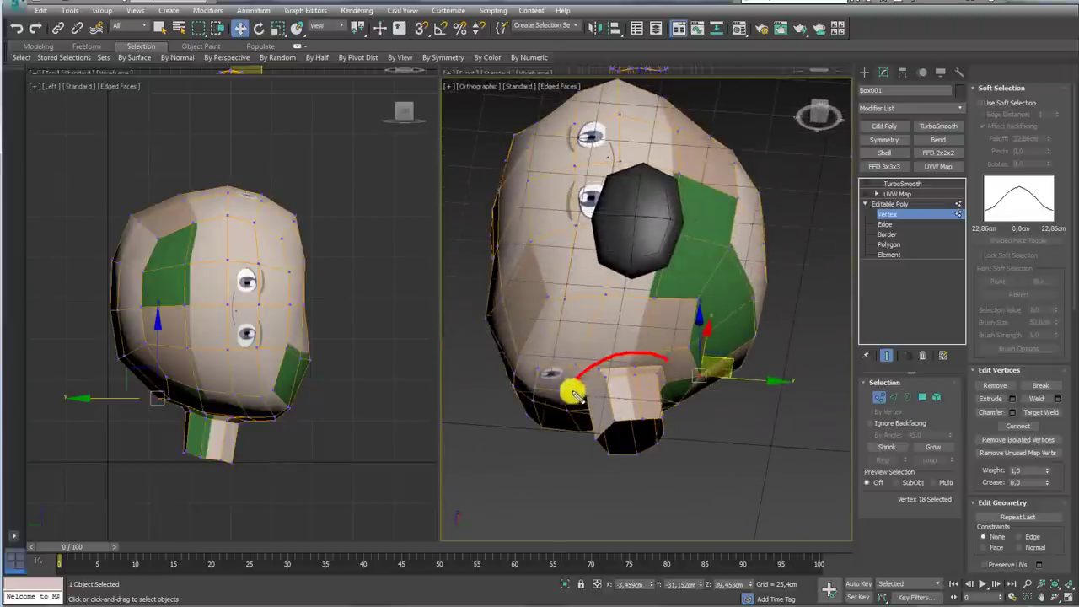
{"action": "middle_click_drag", "start_coordinate": [655, 272], "coordinate": [657, 329], "text": "alt"}
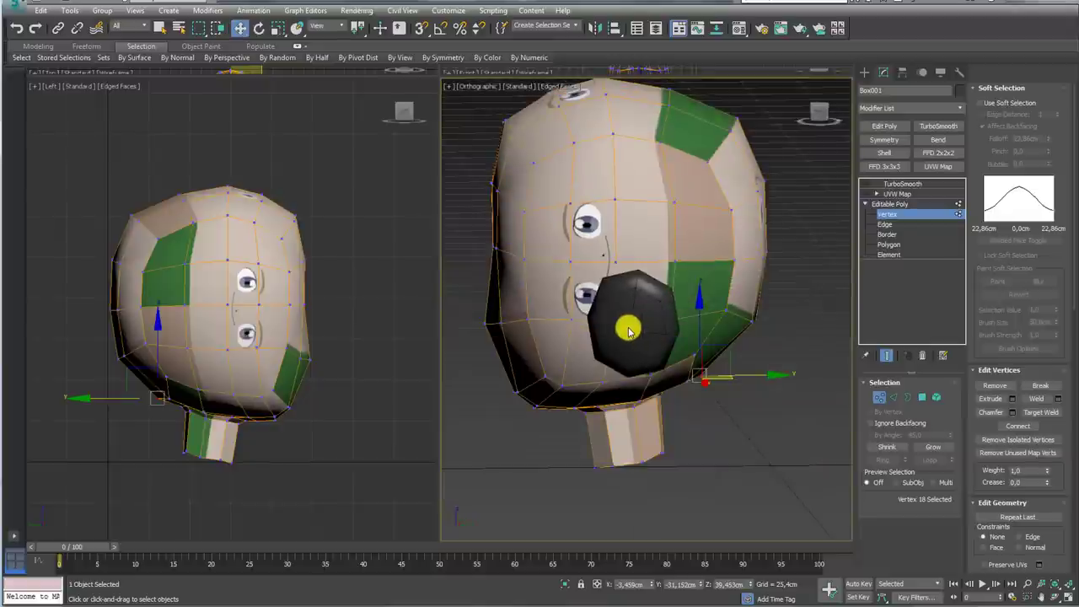
{"action": "key", "text": "F3"}
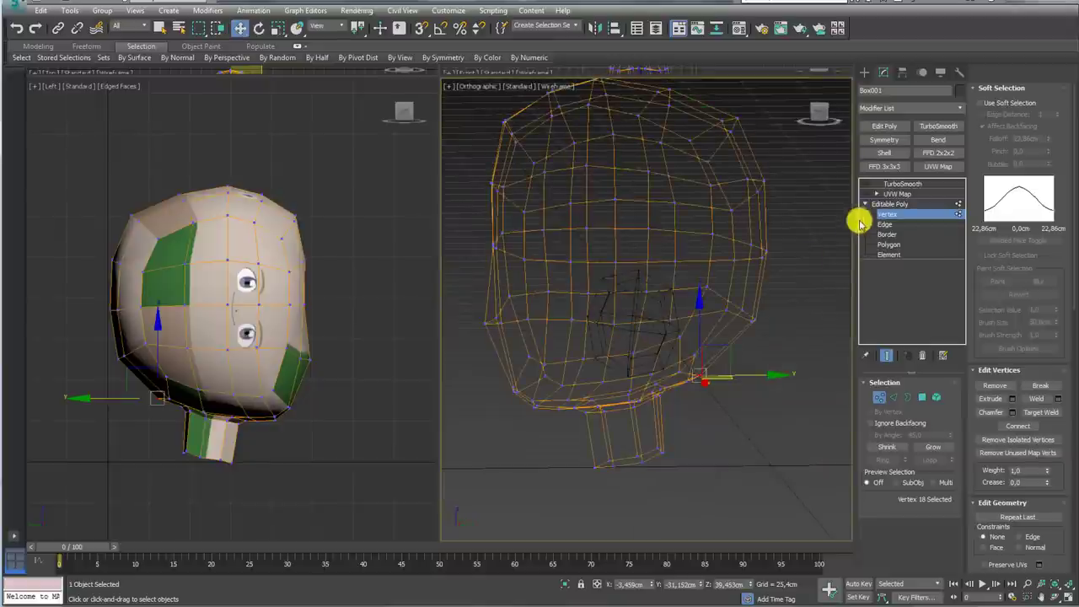
{"action": "mouse_move", "coordinate": [721, 278]}
{"action": "middle_mouse_down", "text": "alt"}
{"action": "mouse_move", "coordinate": [667, 311]}
{"action": "mouse_move", "coordinate": [682, 313]}
{"action": "mouse_move", "coordinate": [626, 313]}
{"action": "middle_mouse_up", "text": "alt"}
{"action": "key", "text": "l"}
{"action": "key", "text": "f"}
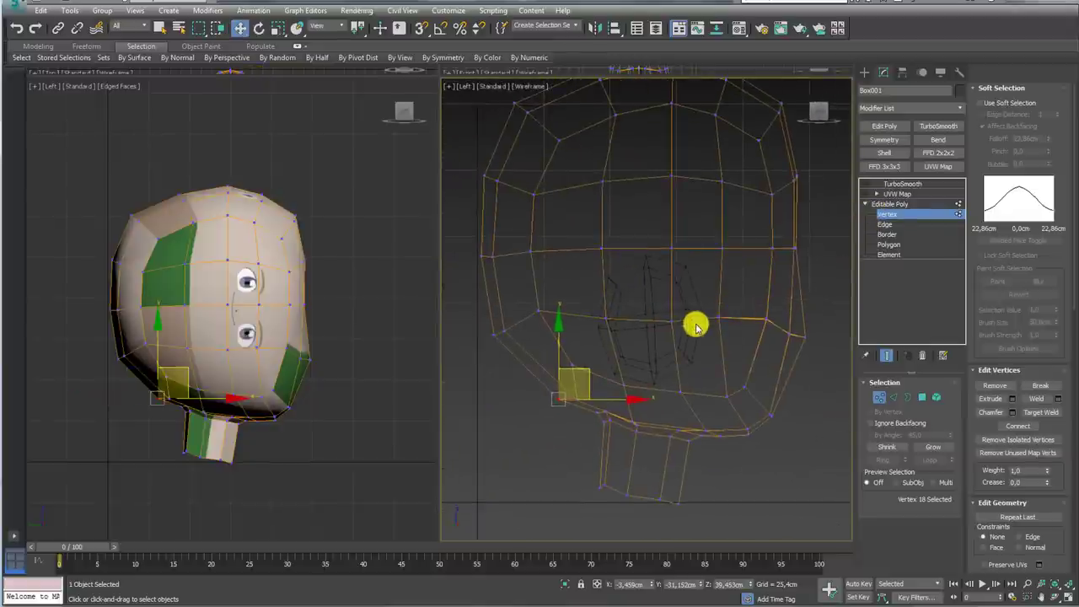
{"action": "scroll", "coordinate": [678, 323], "scroll_direction": "up", "scroll_amount": 2}
{"action": "mouse_move", "coordinate": [674, 325]}
{"action": "left_mouse_down"}
{"action": "mouse_move", "coordinate": [650, 309]}
{"action": "mouse_move", "coordinate": [686, 324]}
{"action": "mouse_move", "coordinate": [554, 309]}
{"action": "mouse_move", "coordinate": [599, 289]}
{"action": "mouse_move", "coordinate": [571, 303]}
{"action": "mouse_move", "coordinate": [616, 398]}
{"action": "mouse_move", "coordinate": [602, 379]}
{"action": "mouse_move", "coordinate": [667, 424]}
{"action": "mouse_move", "coordinate": [706, 390]}
{"action": "mouse_move", "coordinate": [690, 395]}
{"action": "mouse_move", "coordinate": [716, 303]}
{"action": "mouse_move", "coordinate": [754, 281]}
{"action": "mouse_move", "coordinate": [737, 206]}
{"action": "mouse_move", "coordinate": [749, 202]}
{"action": "mouse_move", "coordinate": [674, 197]}
{"action": "mouse_move", "coordinate": [688, 183]}
{"action": "mouse_move", "coordinate": [547, 200]}
{"action": "mouse_move", "coordinate": [593, 188]}
{"action": "mouse_move", "coordinate": [593, 203]}
{"action": "left_mouse_up"}
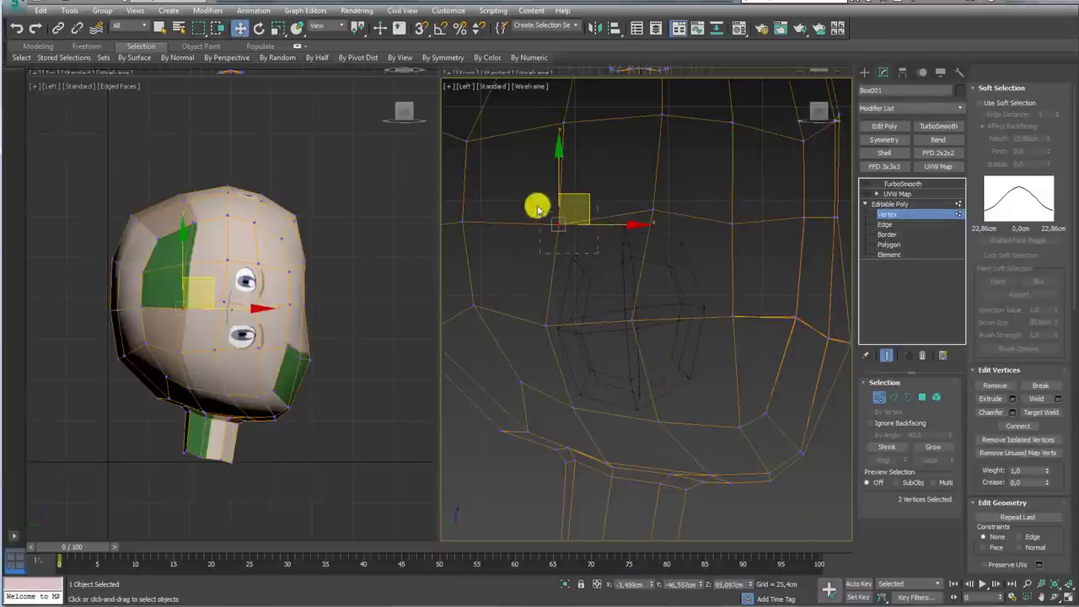
Step: Select the head vertices under and around the ear's attachment point
{"action": "left_click", "coordinate": [632, 321], "text": "ctrl"}
{"action": "left_click", "coordinate": [742, 431], "text": "ctrl"}
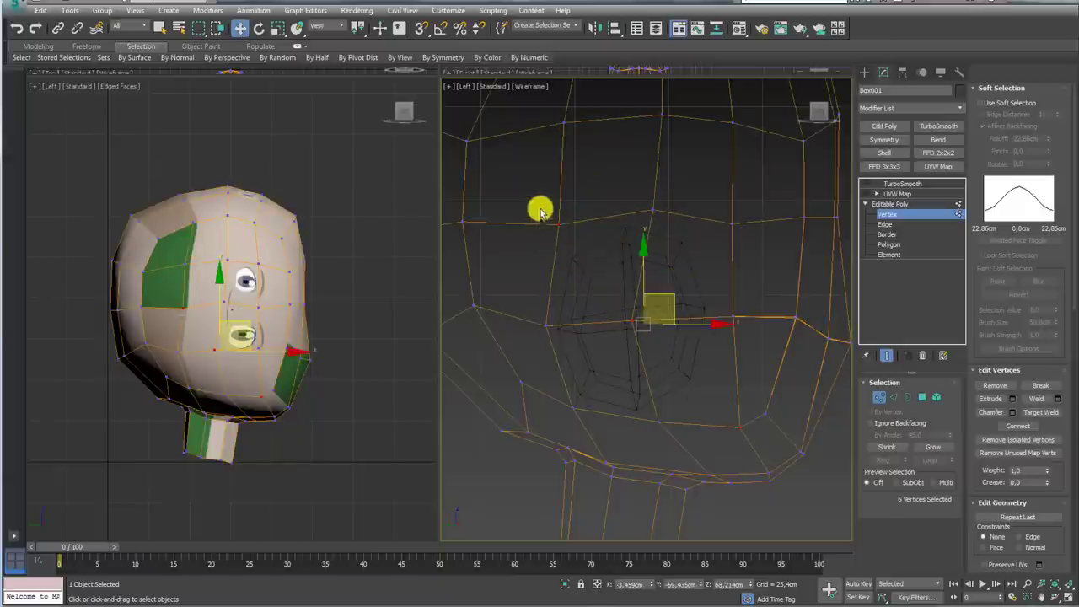
{"action": "left_click_drag", "start_coordinate": [560, 228], "coordinate": [712, 400]}
{"action": "left_click_drag", "start_coordinate": [712, 251], "coordinate": [634, 330]}
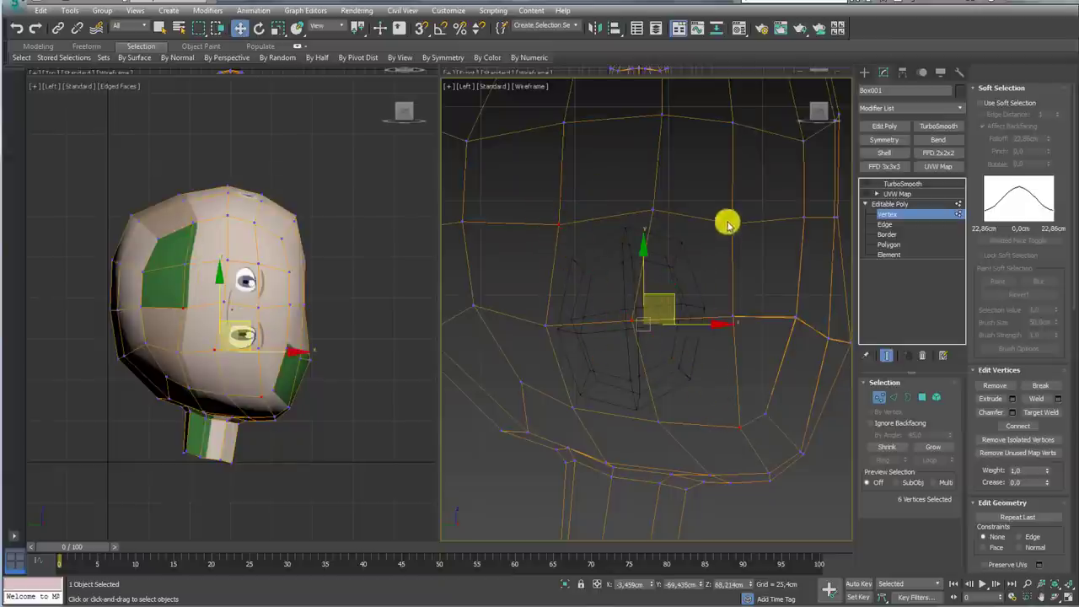
{"action": "left_click_drag", "start_coordinate": [739, 245], "coordinate": [740, 246], "text": "ctrl"}
{"action": "left_click_drag", "start_coordinate": [557, 395], "coordinate": [593, 415], "text": "ctrl"}
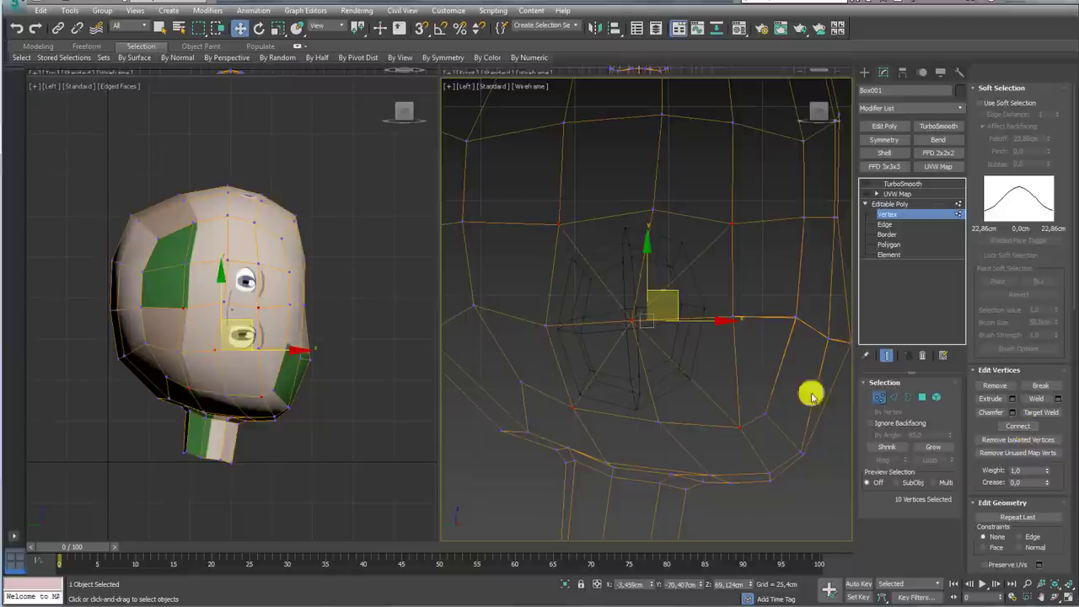
{"action": "left_click", "coordinate": [631, 321]}
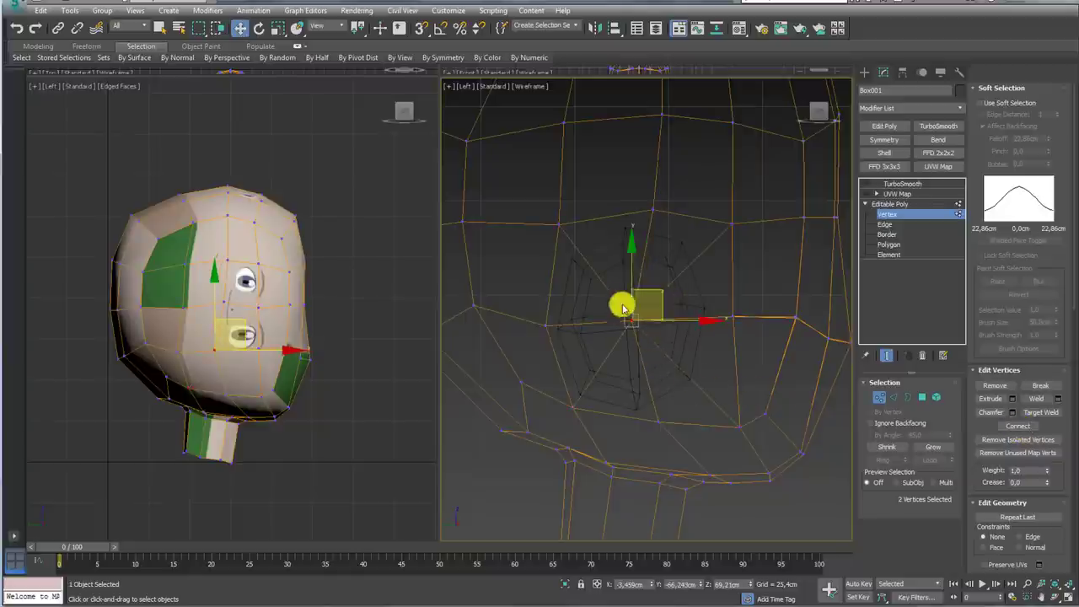
Step: Chamfer the selected vertices into a ring and scale it up to about 107%
{"action": "left_click", "coordinate": [1012, 412]}
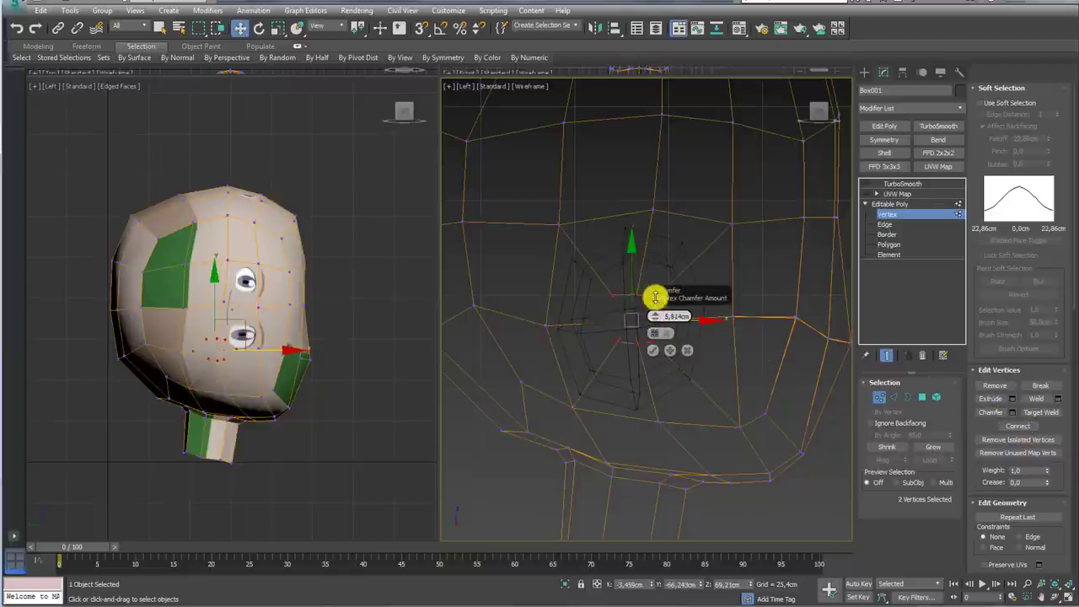
{"action": "left_click", "coordinate": [653, 350]}
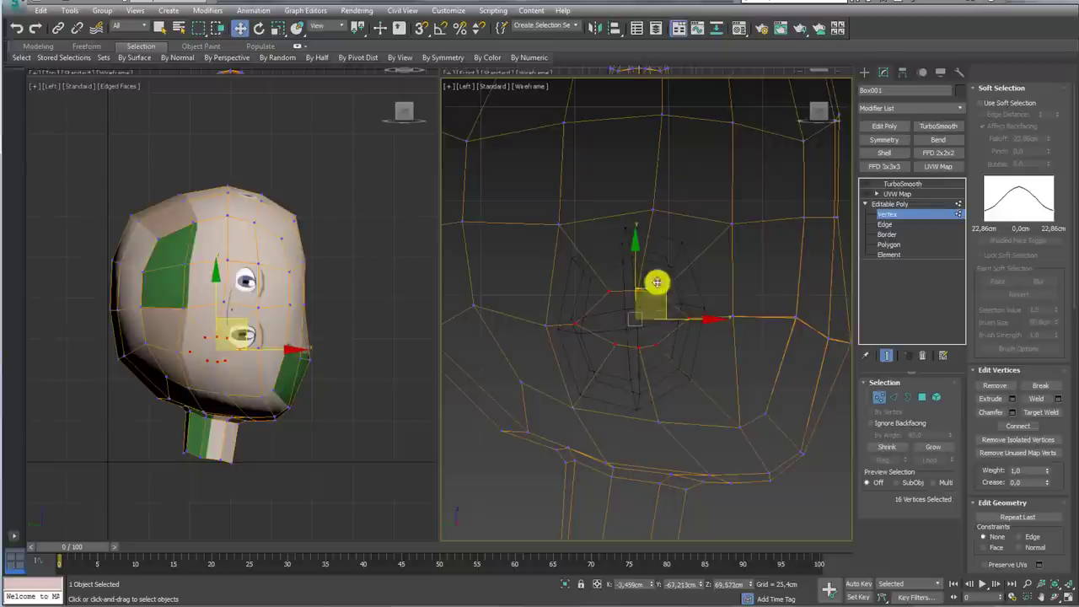
{"action": "key", "text": "r"}
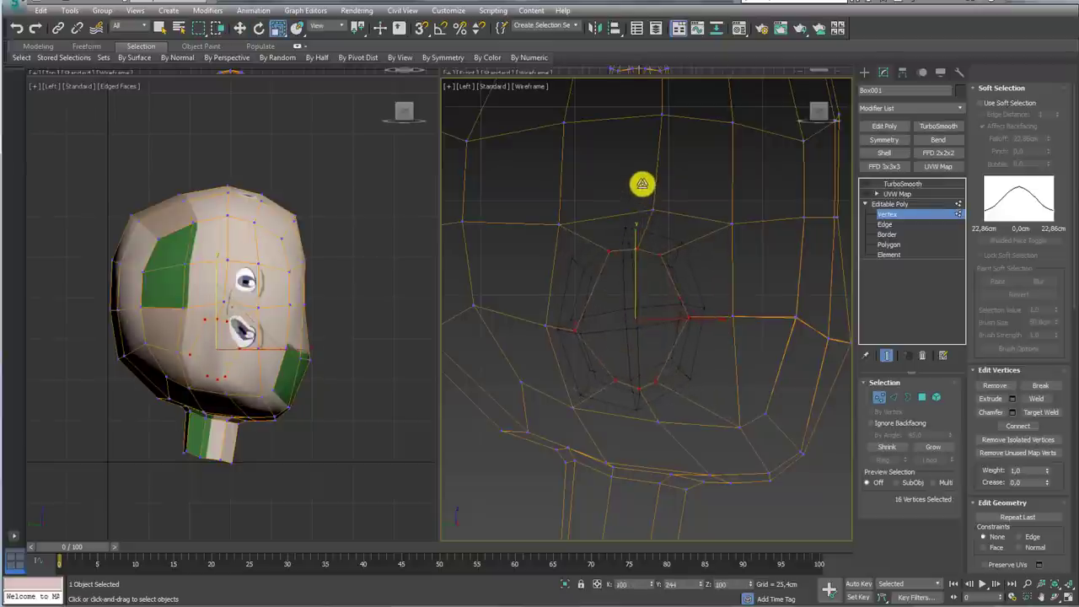
{"action": "mouse_move", "coordinate": [669, 291]}
{"action": "left_mouse_down"}
{"action": "mouse_move", "coordinate": [681, 281]}
{"action": "mouse_move", "coordinate": [679, 313]}
{"action": "left_mouse_up"}
Step: Return to a shaded Perspective view facing the front of the head
{"action": "key", "text": "p"}
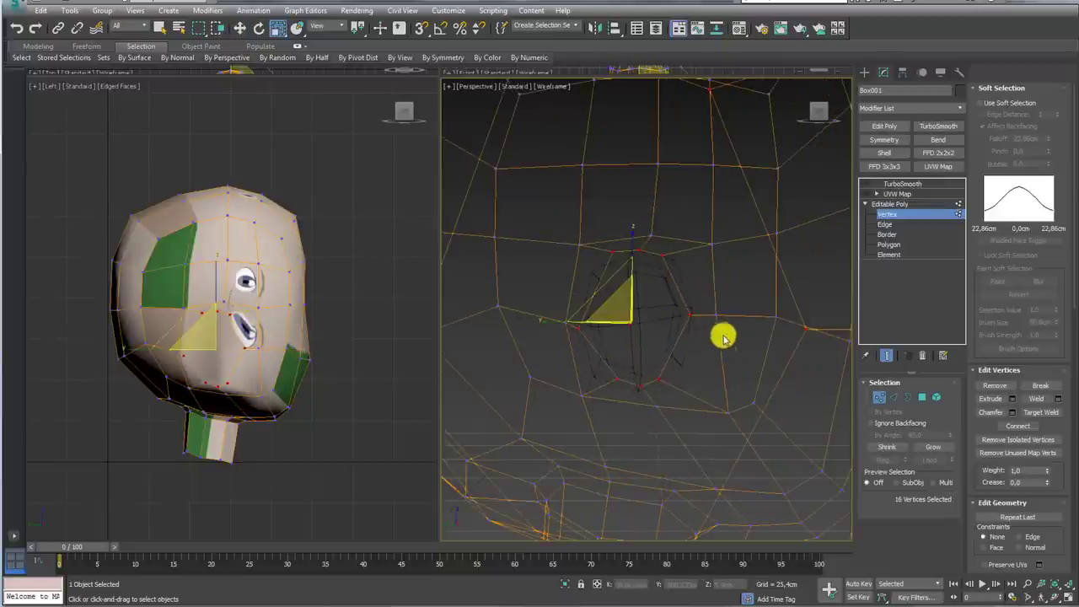
{"action": "middle_click_drag", "start_coordinate": [718, 332], "coordinate": [628, 364], "text": "alt"}
{"action": "scroll", "coordinate": [628, 364], "scroll_direction": "down", "scroll_amount": 5}
{"action": "scroll", "coordinate": [712, 388], "scroll_direction": "down", "scroll_amount": 2}
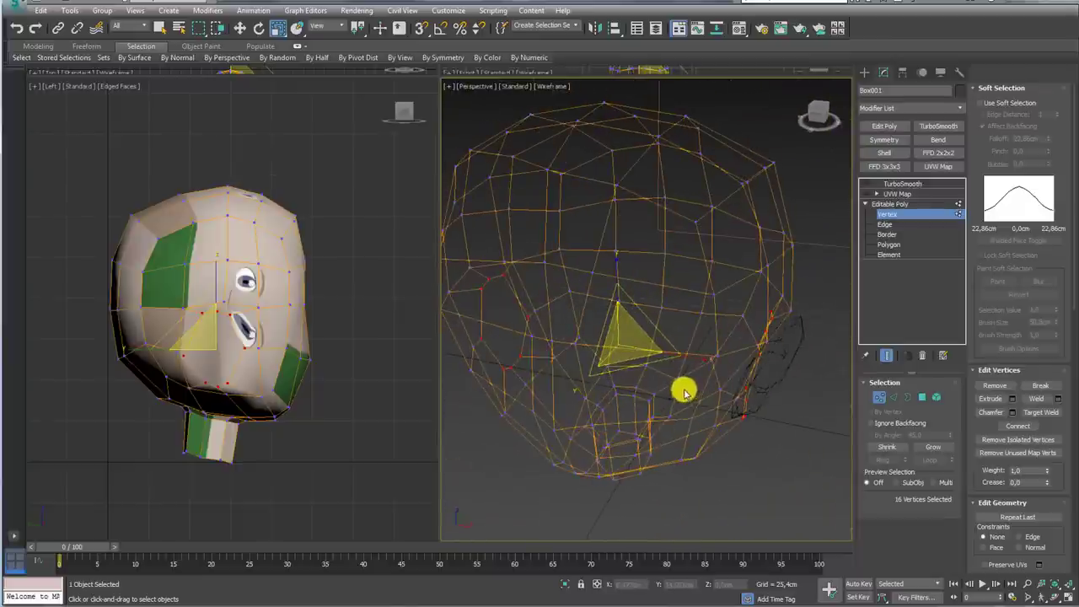
{"action": "key", "text": "F3"}
{"action": "scroll", "coordinate": [683, 392], "scroll_direction": "up", "scroll_amount": 5}
{"action": "mouse_move", "coordinate": [723, 378]}
{"action": "middle_mouse_down", "text": "alt"}
{"action": "mouse_move", "coordinate": [722, 368]}
{"action": "mouse_move", "coordinate": [664, 350]}
{"action": "mouse_move", "coordinate": [713, 308]}
{"action": "mouse_move", "coordinate": [787, 330]}
{"action": "mouse_move", "coordinate": [740, 171]}
{"action": "middle_mouse_up", "text": "alt"}
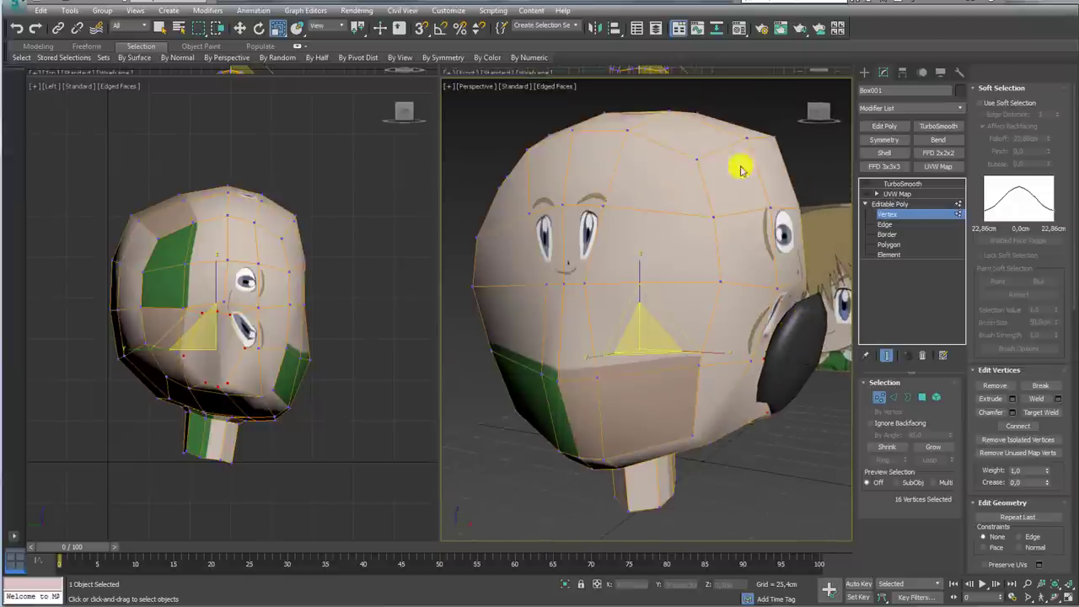
Step: Re-enable UVW Map and switch to Polygon level with the Move tool
{"action": "left_click", "coordinate": [898, 193]}
{"action": "left_click", "coordinate": [866, 193]}
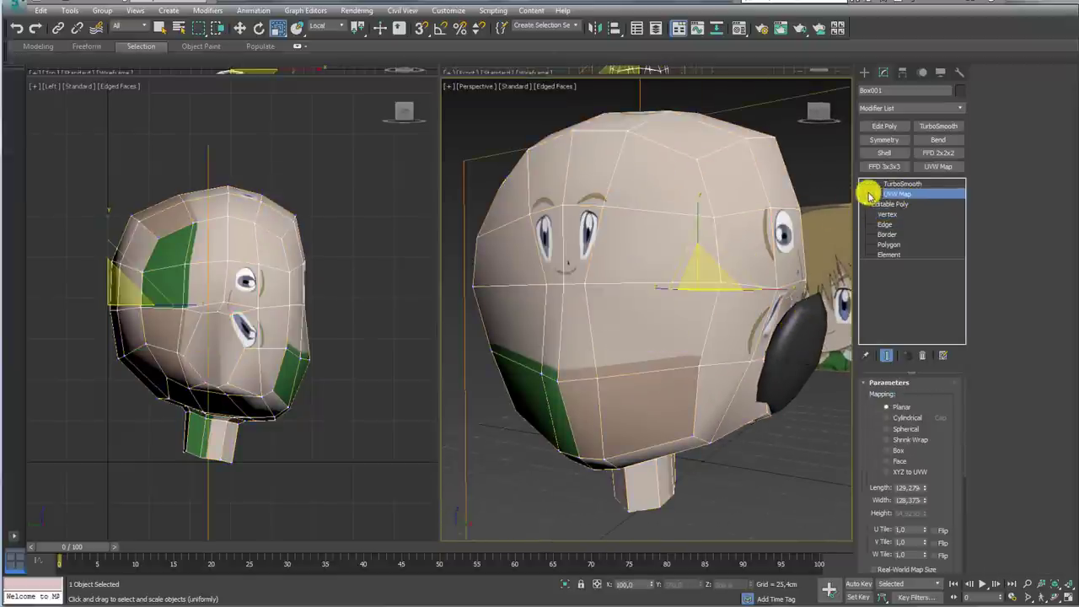
{"action": "mouse_move", "coordinate": [790, 277]}
{"action": "middle_mouse_down", "text": "alt"}
{"action": "mouse_move", "coordinate": [722, 264]}
{"action": "mouse_move", "coordinate": [778, 284]}
{"action": "mouse_move", "coordinate": [675, 305]}
{"action": "middle_mouse_up", "text": "alt"}
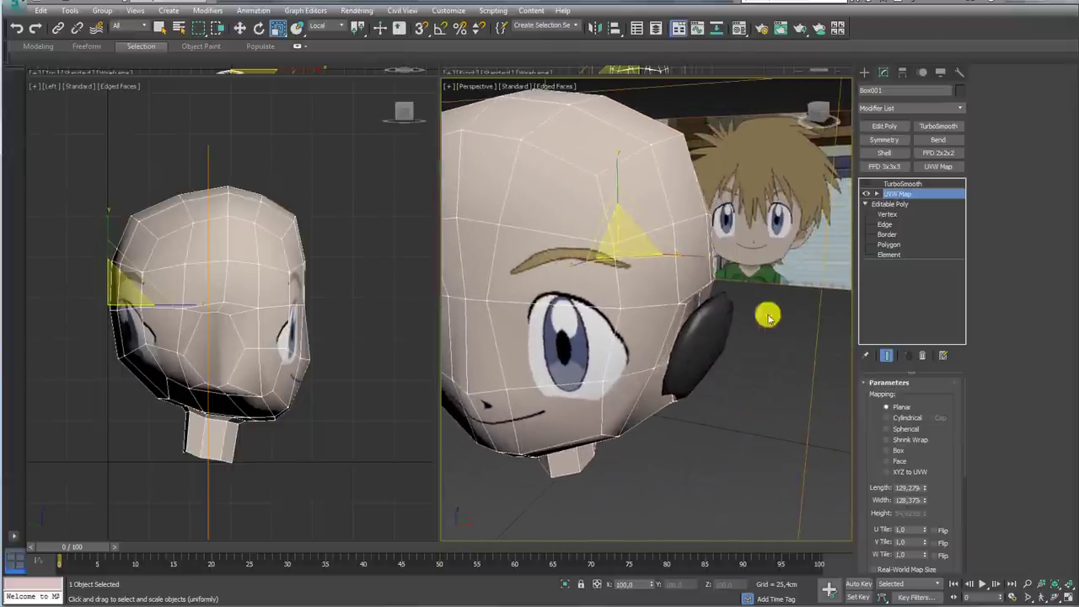
{"action": "left_click", "coordinate": [892, 243]}
{"action": "key", "text": "F2"}
{"action": "key", "text": "w"}
Step: Move and rotate the ear polygons into position against the side of the head
{"action": "middle_click_drag", "start_coordinate": [696, 315], "coordinate": [713, 367], "text": "alt"}
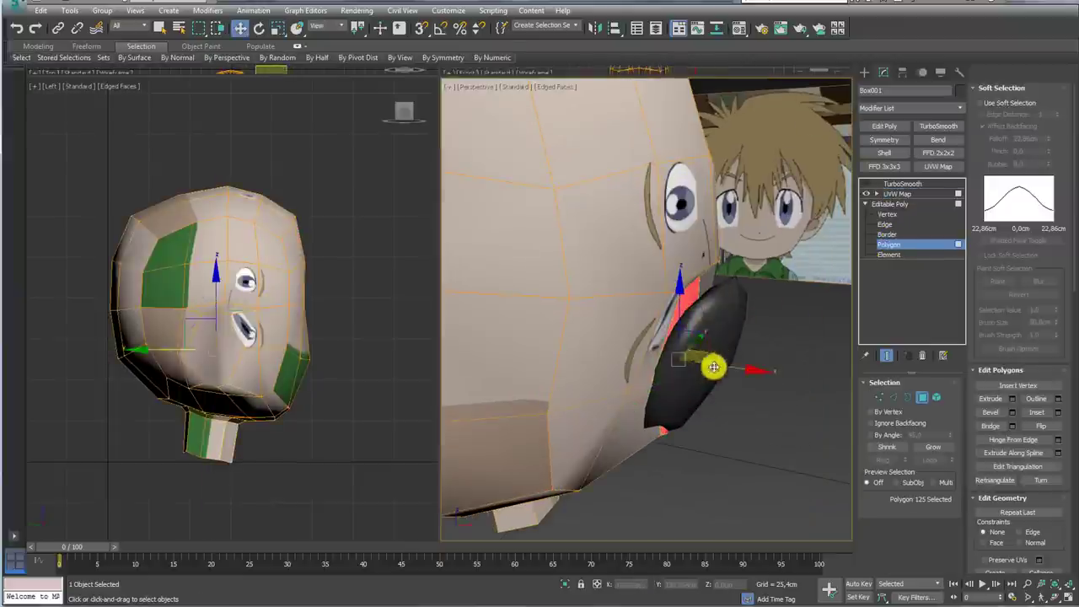
{"action": "left_click_drag", "start_coordinate": [730, 365], "coordinate": [739, 369]}
{"action": "key", "text": "e"}
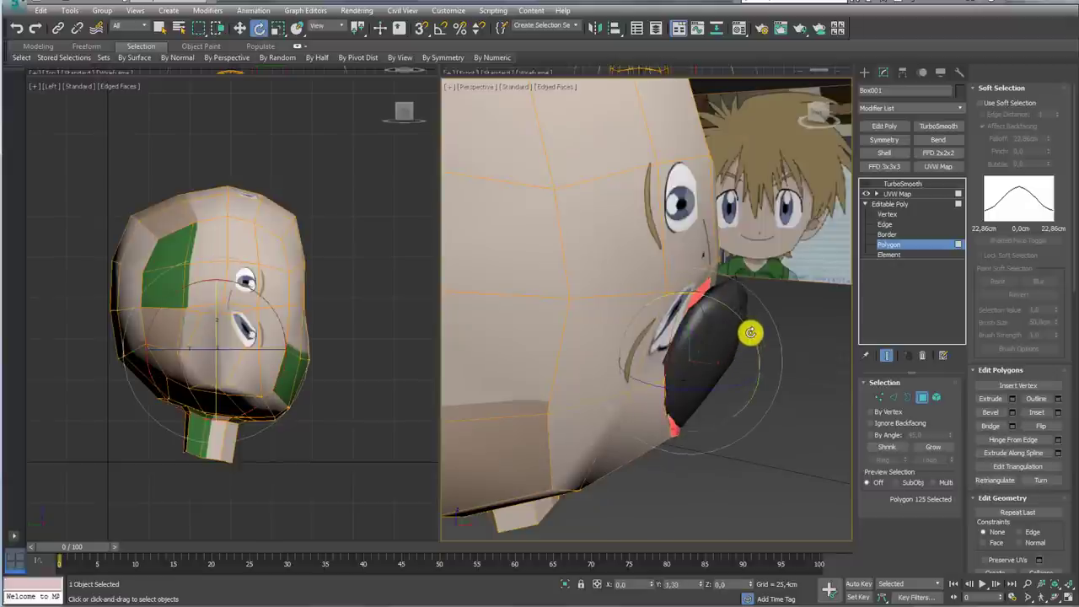
{"action": "mouse_move", "coordinate": [750, 332]}
{"action": "left_mouse_down"}
{"action": "mouse_move", "coordinate": [730, 365]}
{"action": "mouse_move", "coordinate": [723, 339]}
{"action": "left_mouse_up"}
{"action": "key", "text": "w"}
{"action": "mouse_move", "coordinate": [717, 355]}
{"action": "middle_mouse_down", "text": "alt"}
{"action": "mouse_move", "coordinate": [645, 390]}
{"action": "mouse_move", "coordinate": [573, 349]}
{"action": "middle_mouse_up", "text": "alt"}
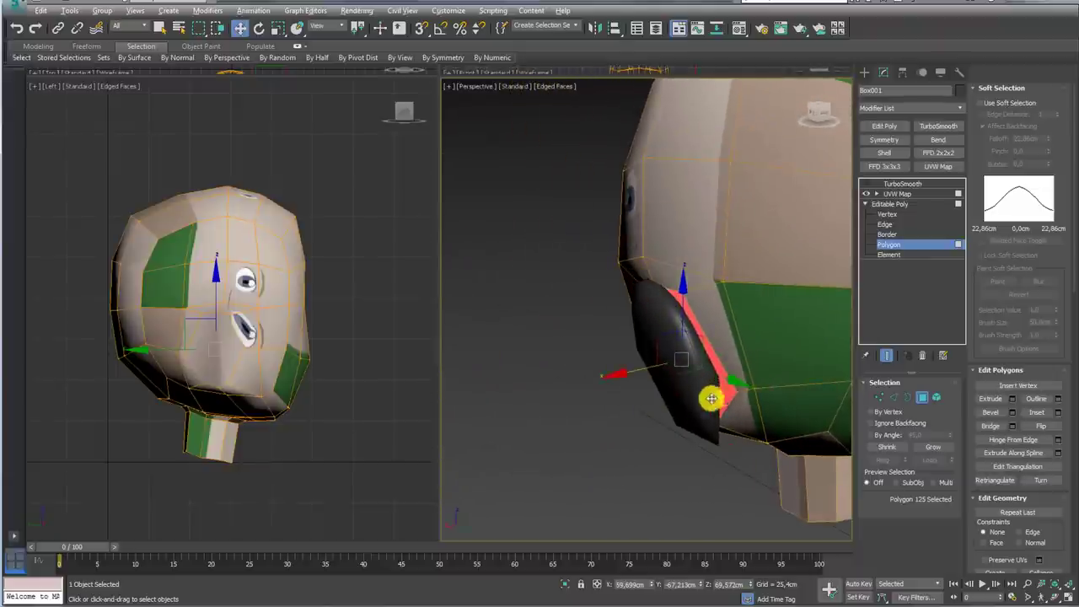
{"action": "middle_click_drag", "start_coordinate": [710, 393], "coordinate": [691, 393], "text": "alt"}
{"action": "key", "text": "e"}
{"action": "key", "text": "w"}
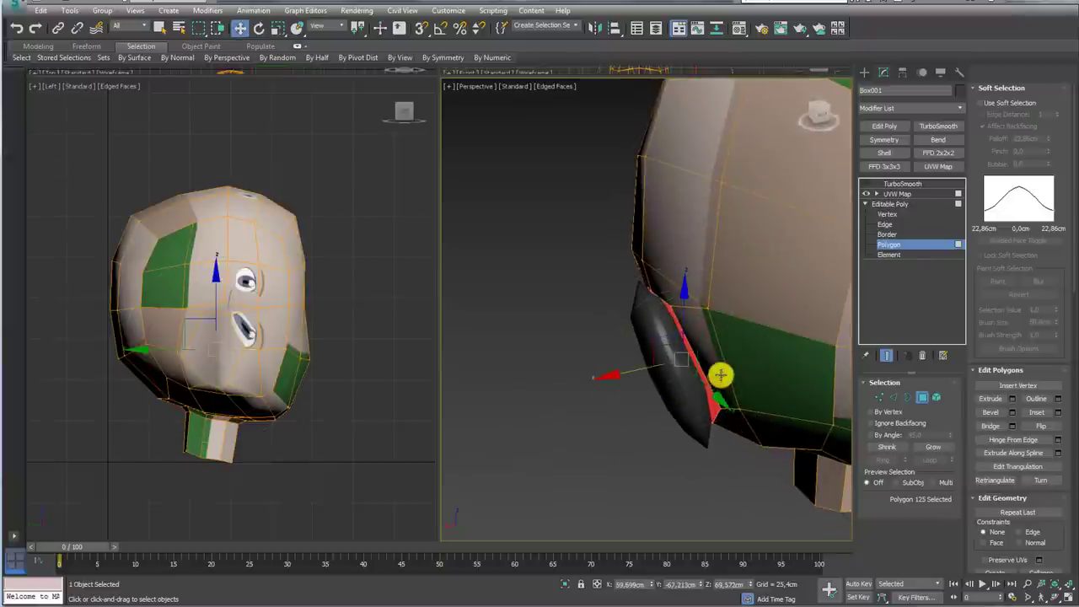
{"action": "mouse_move", "coordinate": [636, 369]}
{"action": "middle_mouse_down", "text": "alt"}
{"action": "mouse_move", "coordinate": [765, 377]}
{"action": "mouse_move", "coordinate": [722, 345]}
{"action": "mouse_move", "coordinate": [742, 366]}
{"action": "mouse_move", "coordinate": [852, 272]}
{"action": "middle_mouse_up", "text": "alt"}
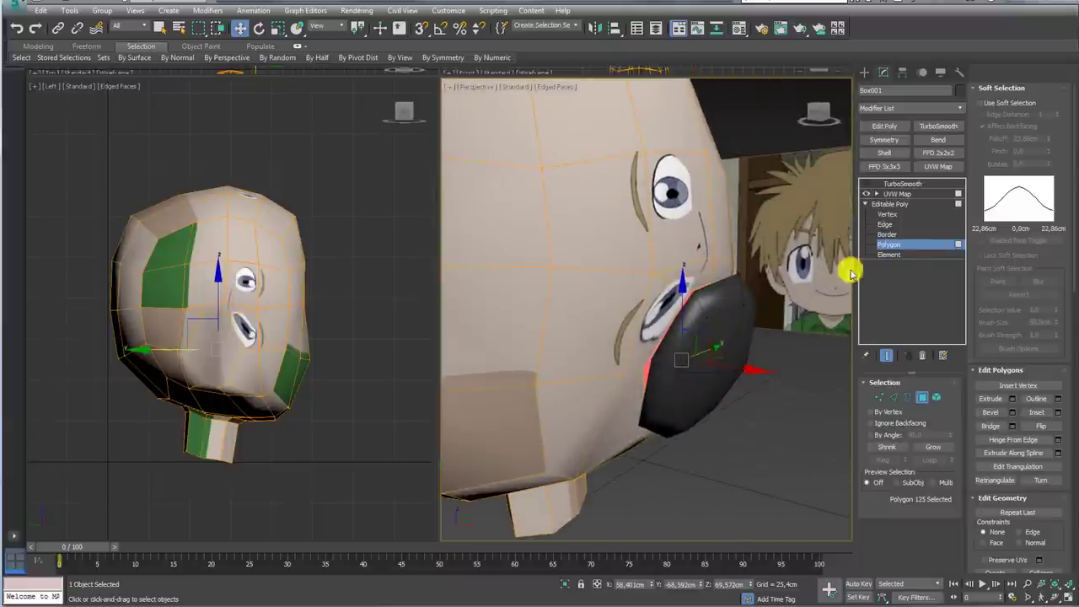
Step: Extrude the ear polygons outward from the head and shift them
{"action": "left_click", "coordinate": [993, 397]}
{"action": "left_click_drag", "start_coordinate": [696, 345], "coordinate": [716, 398]}
{"action": "key", "text": "e"}
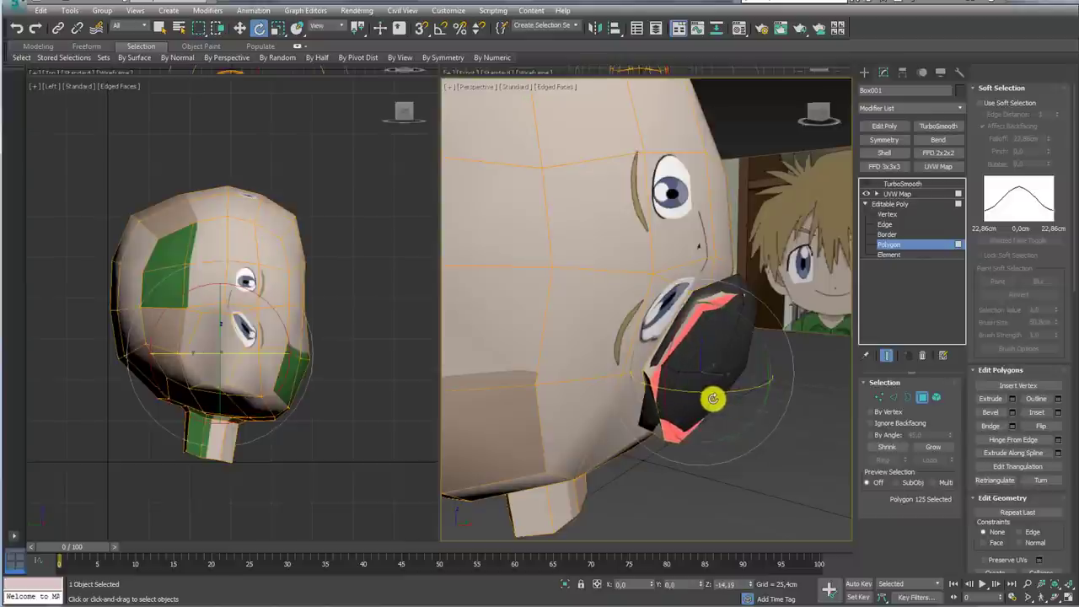
{"action": "key", "text": "w"}
{"action": "left_click_drag", "start_coordinate": [713, 356], "coordinate": [708, 356]}
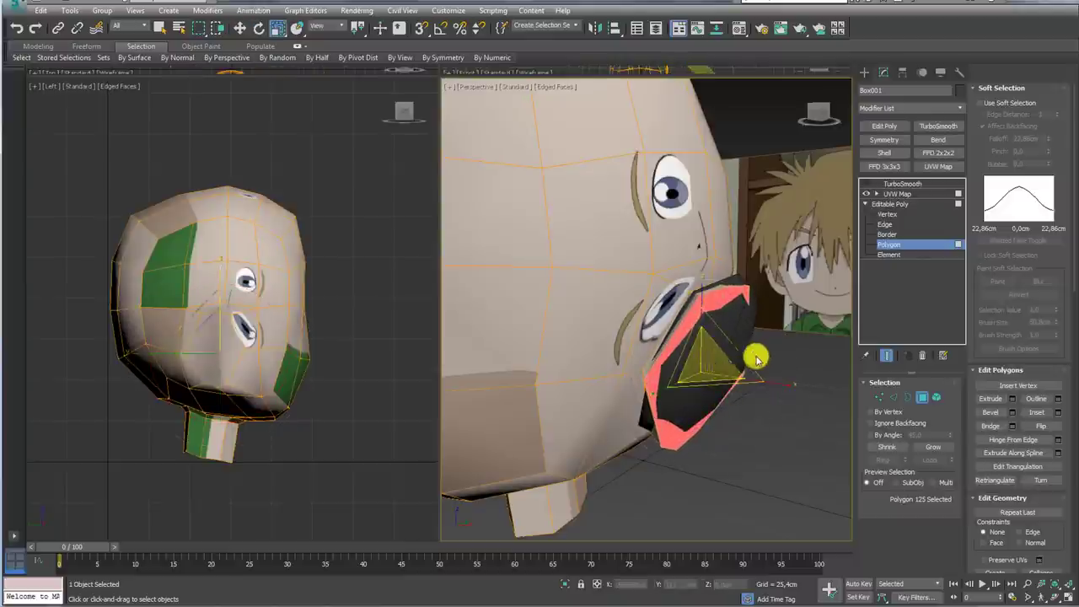
Step: Rotate the extruded ear face and move it slightly inward toward the head
{"action": "mouse_move", "coordinate": [753, 356]}
{"action": "middle_mouse_down", "text": "alt"}
{"action": "mouse_move", "coordinate": [708, 348]}
{"action": "mouse_move", "coordinate": [722, 344]}
{"action": "middle_mouse_up", "text": "alt"}
{"action": "key", "text": "e"}
{"action": "left_click_drag", "start_coordinate": [722, 343], "coordinate": [760, 318]}
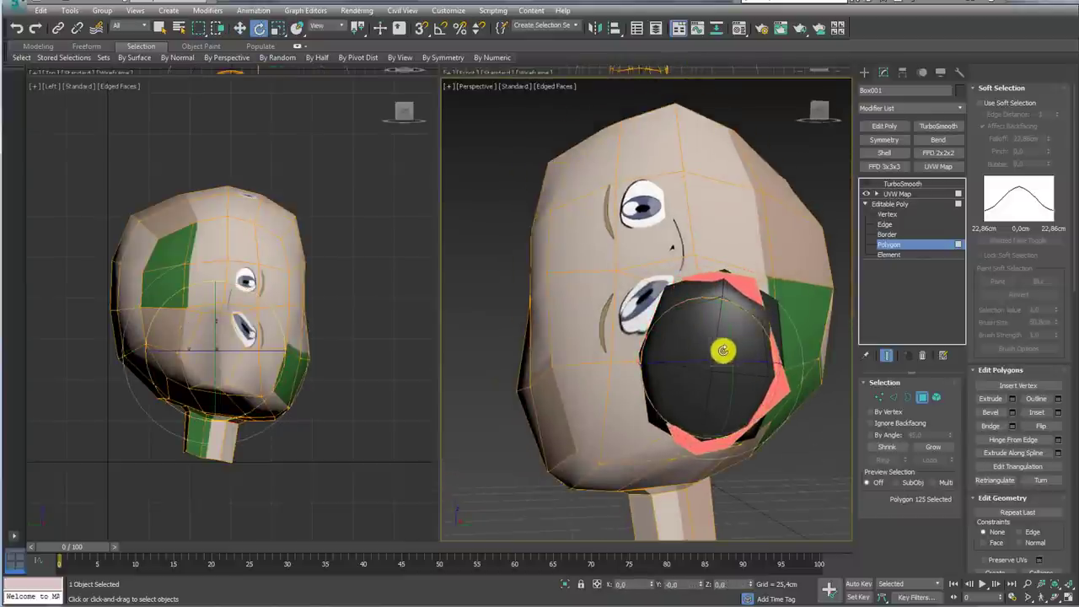
{"action": "key", "text": "w"}
{"action": "left_click_drag", "start_coordinate": [723, 350], "coordinate": [715, 347]}
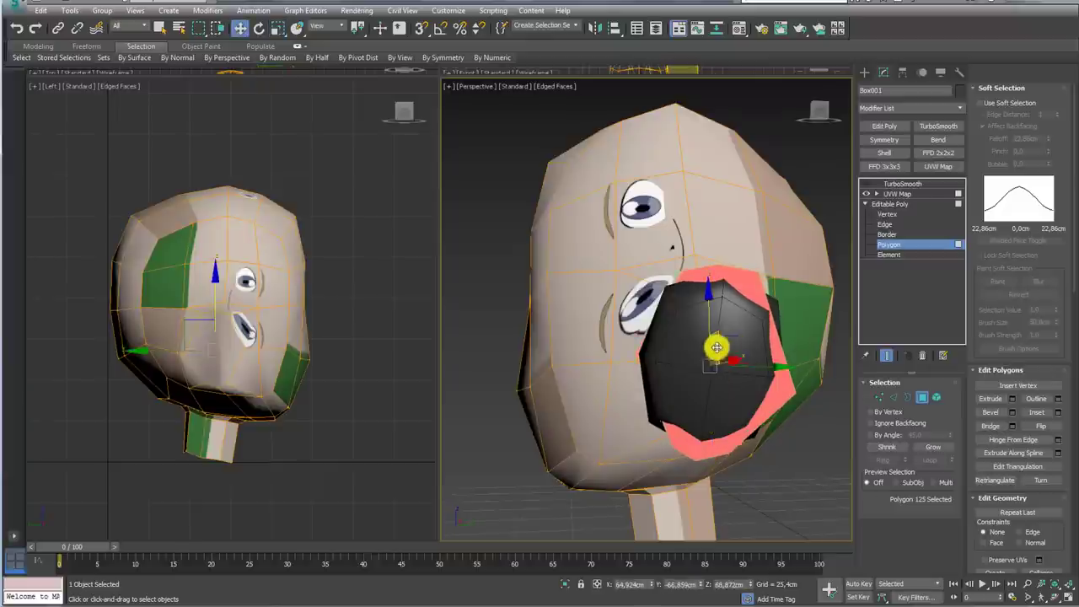
{"action": "mouse_move", "coordinate": [716, 347]}
{"action": "middle_mouse_down", "text": "alt"}
{"action": "mouse_move", "coordinate": [758, 366]}
{"action": "mouse_move", "coordinate": [753, 385]}
{"action": "mouse_move", "coordinate": [697, 393]}
{"action": "mouse_move", "coordinate": [738, 373]}
{"action": "middle_mouse_up", "text": "alt"}
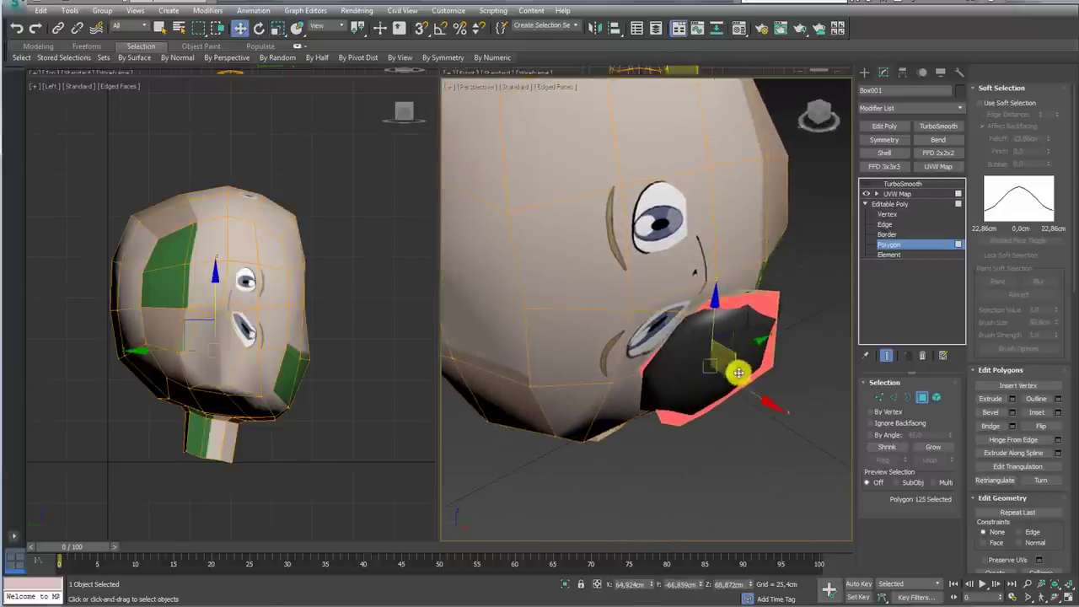
{"action": "left_click_drag", "start_coordinate": [738, 373], "coordinate": [733, 410]}
{"action": "key", "text": "e"}
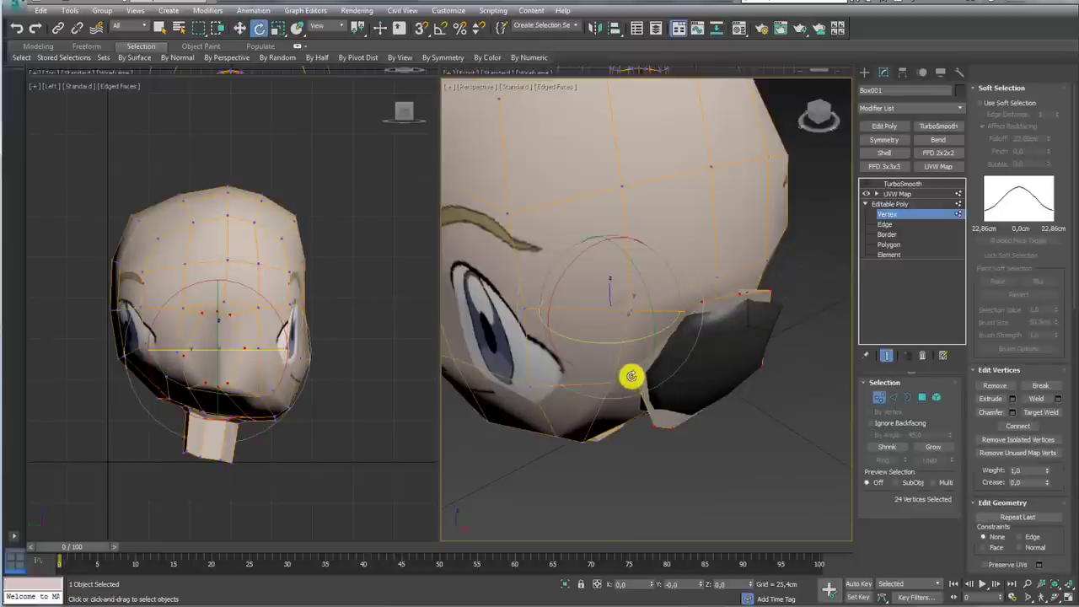
Step: Select individual vertices and vertex pairs on the ear flap with the Move tool
{"action": "scroll", "coordinate": [631, 376], "scroll_direction": "up", "scroll_amount": 4}
{"action": "left_click", "coordinate": [647, 377]}
{"action": "key", "text": "w"}
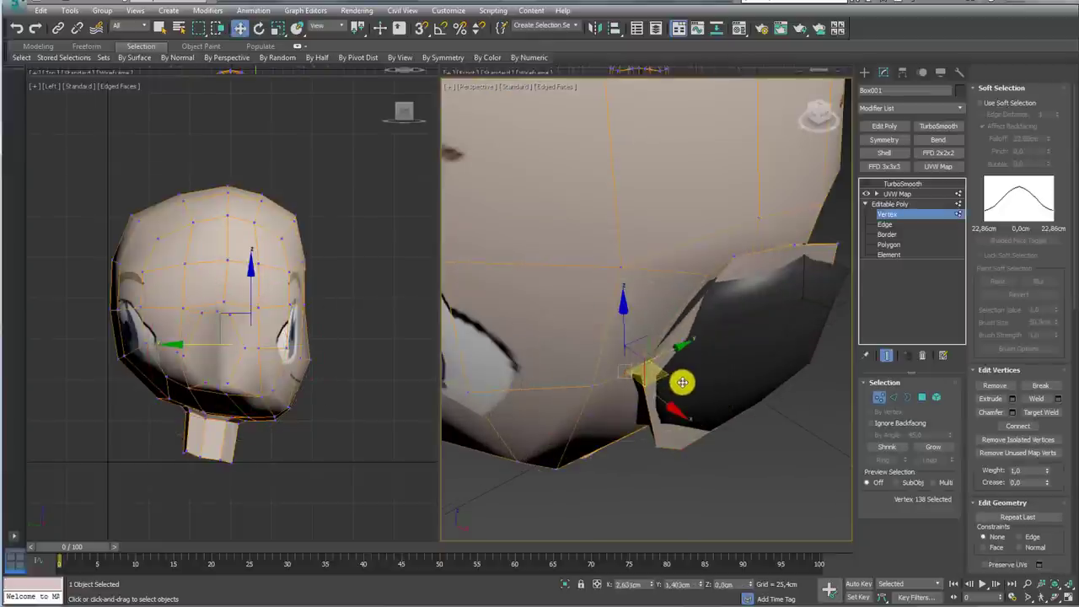
{"action": "mouse_move", "coordinate": [687, 394]}
{"action": "middle_mouse_down", "text": "alt"}
{"action": "mouse_move", "coordinate": [739, 337]}
{"action": "mouse_move", "coordinate": [666, 368]}
{"action": "mouse_move", "coordinate": [667, 354]}
{"action": "mouse_move", "coordinate": [653, 376]}
{"action": "mouse_move", "coordinate": [691, 361]}
{"action": "middle_mouse_up", "text": "alt"}
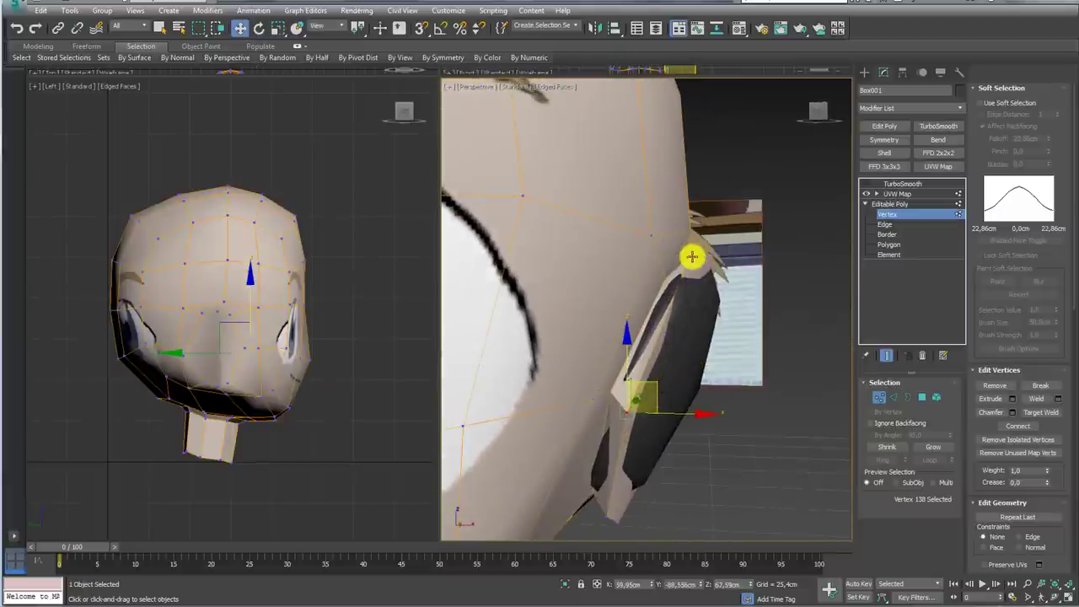
{"action": "left_click_drag", "start_coordinate": [691, 256], "coordinate": [699, 253]}
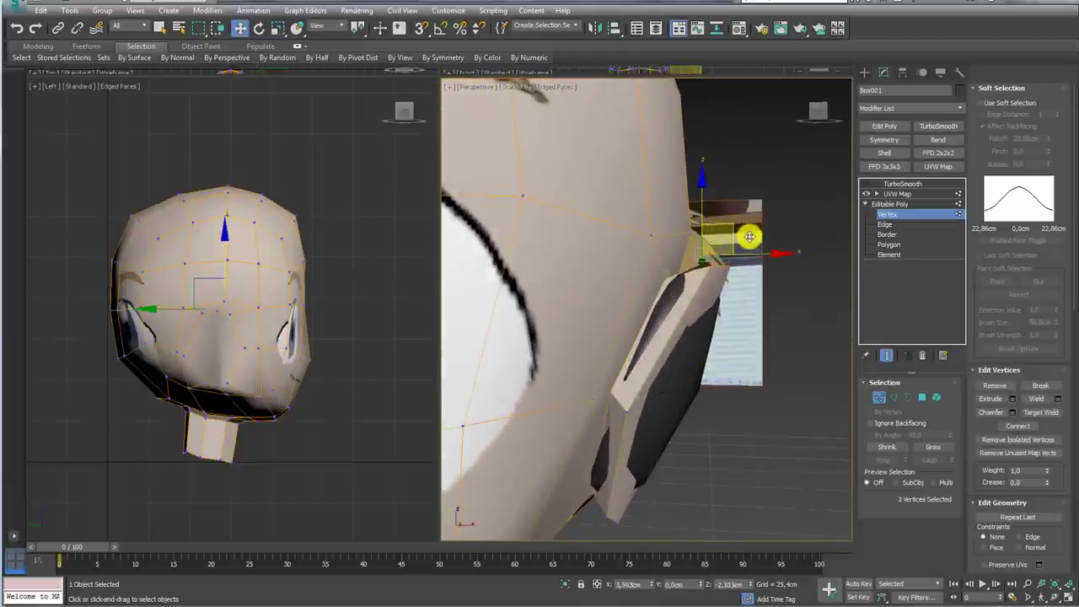
{"action": "mouse_move", "coordinate": [754, 265]}
{"action": "middle_mouse_down", "text": "alt"}
{"action": "mouse_move", "coordinate": [660, 340]}
{"action": "mouse_move", "coordinate": [698, 344]}
{"action": "mouse_move", "coordinate": [716, 287]}
{"action": "mouse_move", "coordinate": [744, 306]}
{"action": "mouse_move", "coordinate": [670, 294]}
{"action": "mouse_move", "coordinate": [681, 363]}
{"action": "mouse_move", "coordinate": [665, 320]}
{"action": "middle_mouse_up", "text": "alt"}
Step: Move the ear's lower-edge vertices upward, then preview the head with TurboSmooth
{"action": "key", "text": "ctrl+a"}
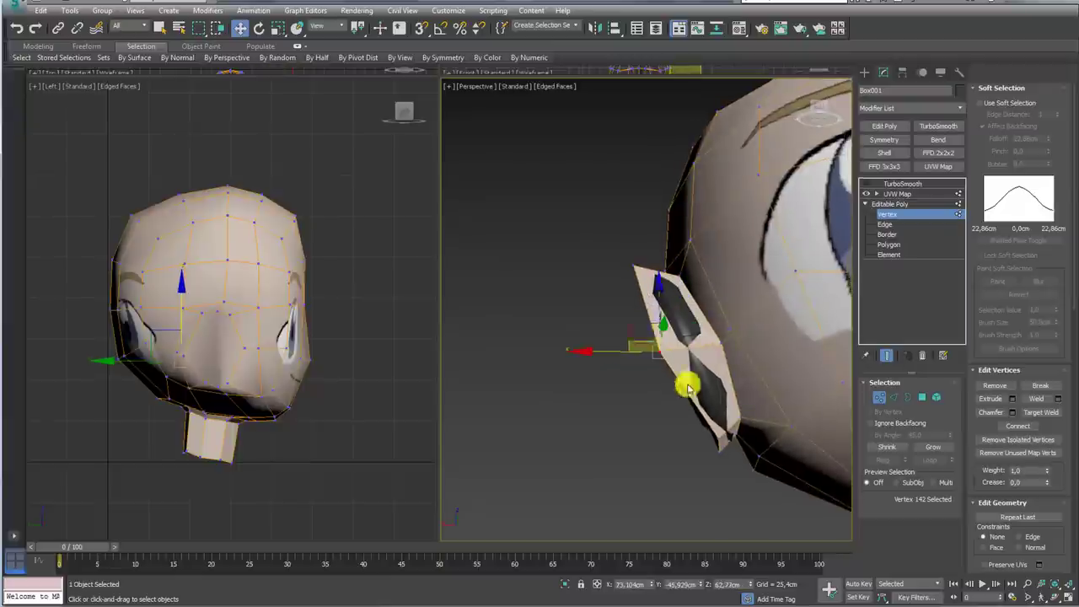
{"action": "left_click", "coordinate": [707, 423], "text": "alt"}
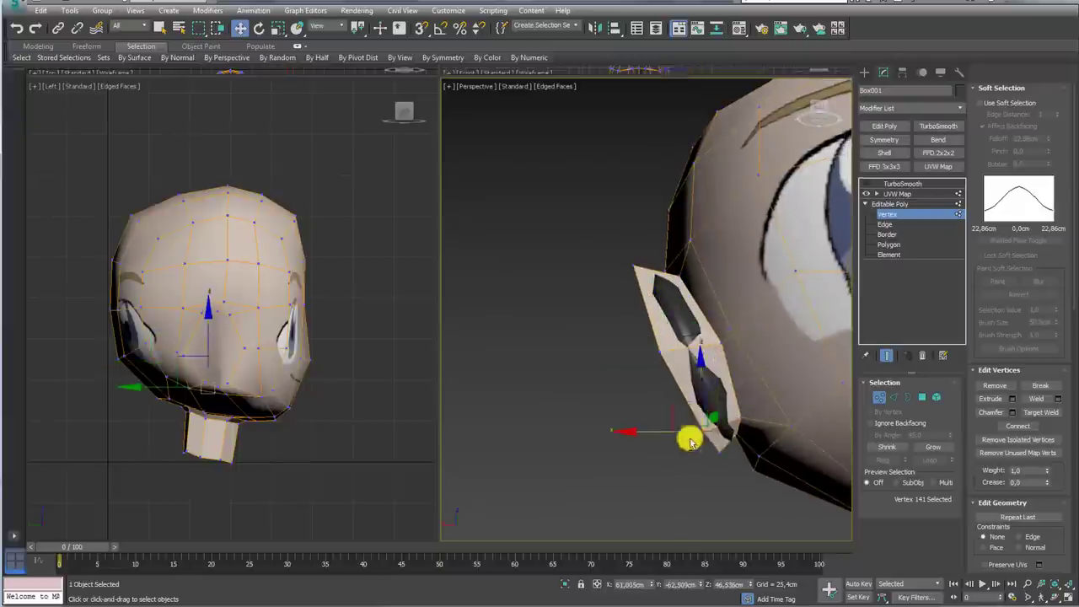
{"action": "mouse_move", "coordinate": [691, 438]}
{"action": "middle_mouse_down", "text": "alt"}
{"action": "mouse_move", "coordinate": [842, 448]}
{"action": "mouse_move", "coordinate": [659, 446]}
{"action": "middle_mouse_up", "text": "alt"}
{"action": "left_click", "coordinate": [696, 421]}
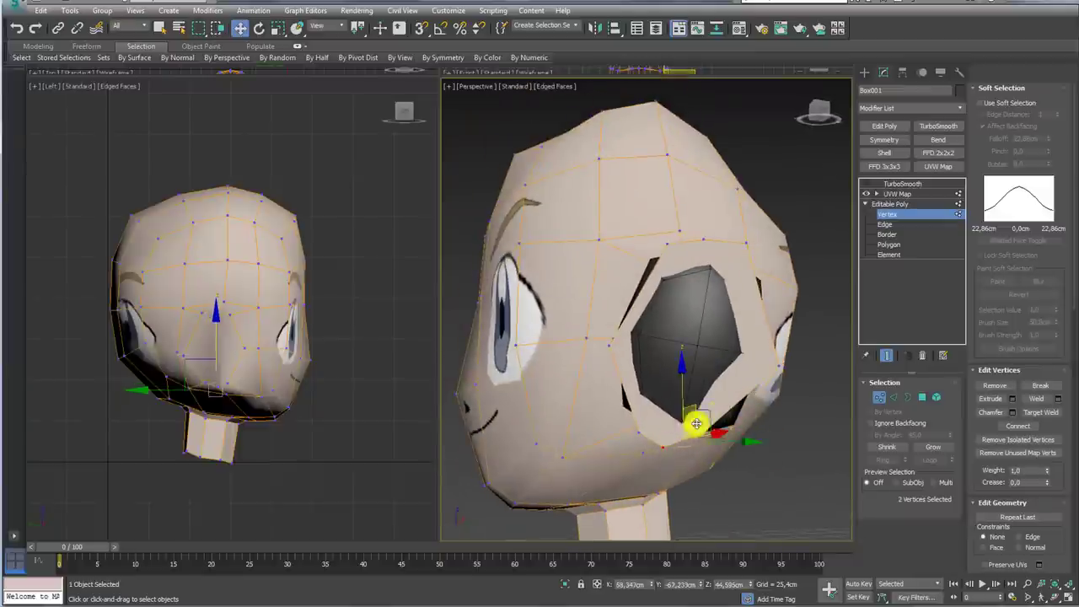
{"action": "mouse_move", "coordinate": [722, 404]}
{"action": "middle_mouse_down", "text": "alt"}
{"action": "mouse_move", "coordinate": [739, 407]}
{"action": "mouse_move", "coordinate": [703, 378]}
{"action": "mouse_move", "coordinate": [749, 313]}
{"action": "middle_mouse_up", "text": "alt"}
{"action": "scroll", "coordinate": [739, 407], "scroll_direction": "down", "scroll_amount": 3}
{"action": "left_click", "coordinate": [900, 184]}
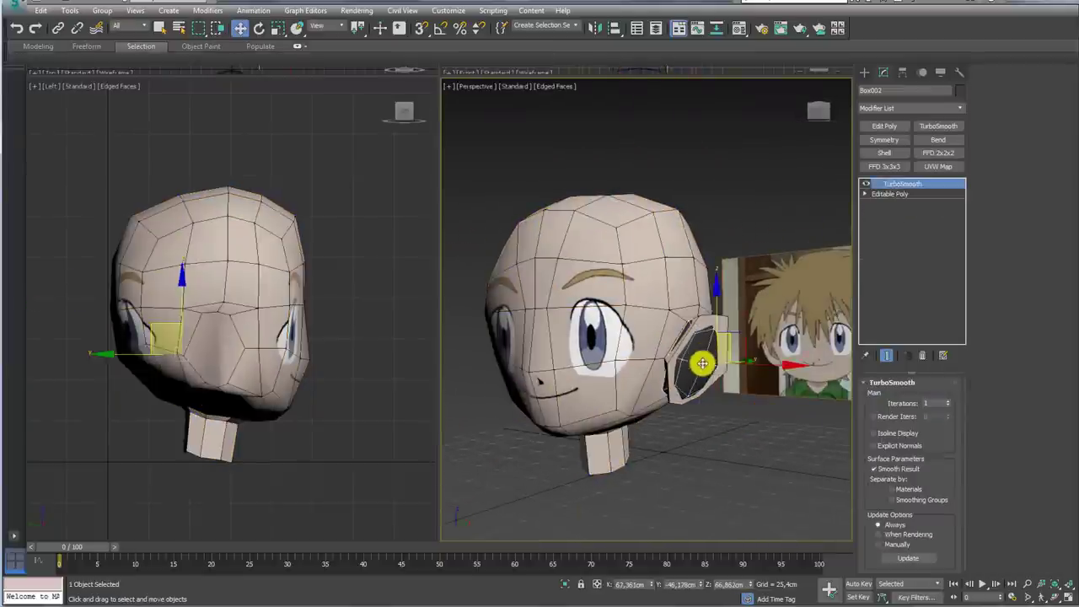
Step: At Vertex level, move an ear-base vertex closer to the head
{"action": "left_click", "coordinate": [889, 243]}
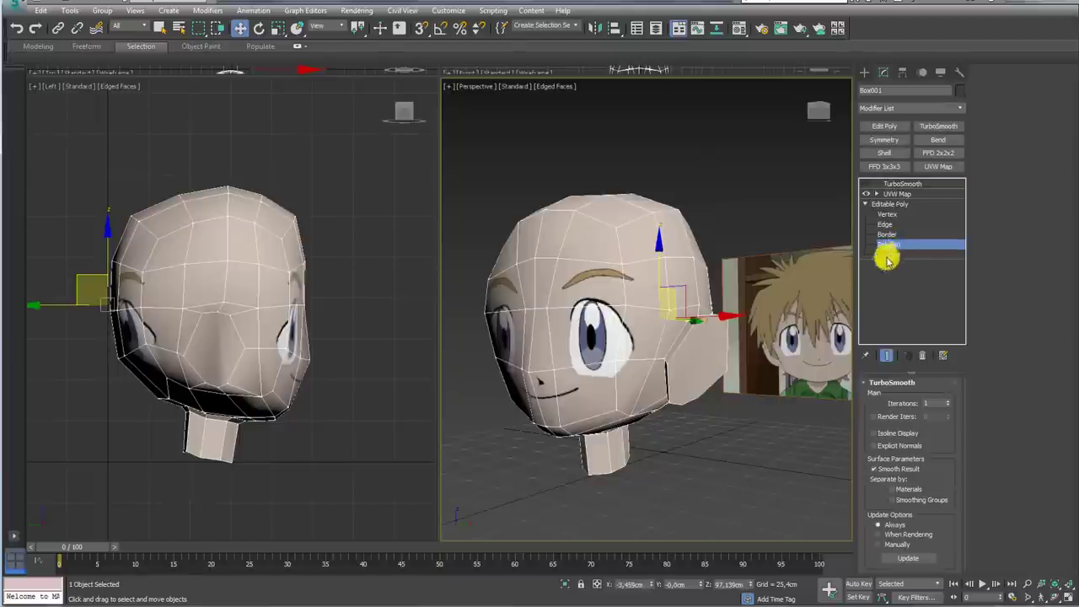
{"action": "mouse_move", "coordinate": [704, 358]}
{"action": "middle_mouse_down", "text": "alt"}
{"action": "mouse_move", "coordinate": [698, 373]}
{"action": "mouse_move", "coordinate": [697, 356]}
{"action": "middle_mouse_up", "text": "alt"}
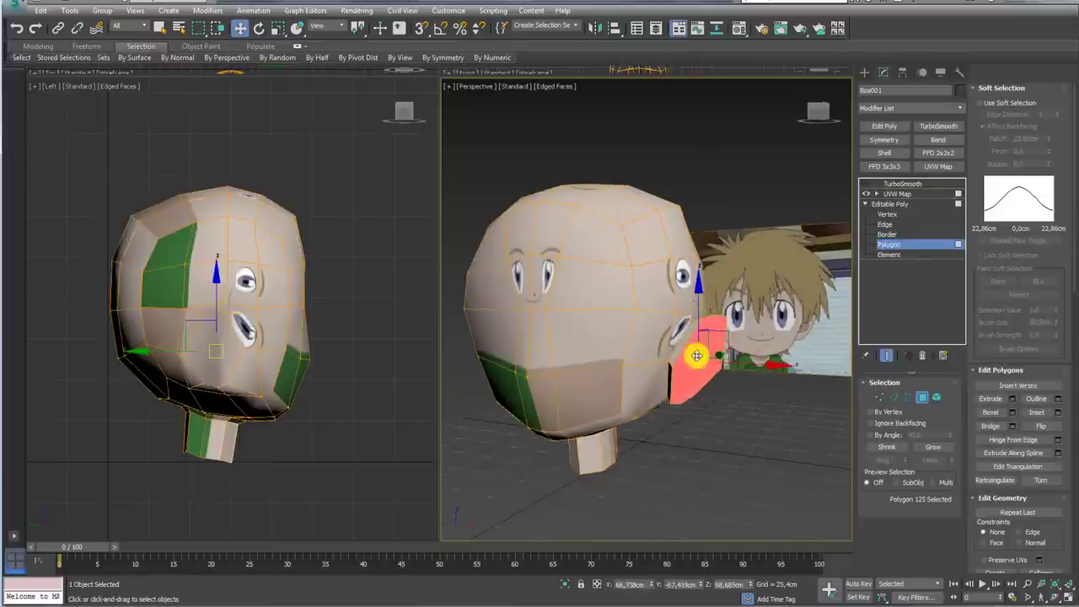
{"action": "scroll", "coordinate": [697, 357], "scroll_direction": "up", "scroll_amount": 4}
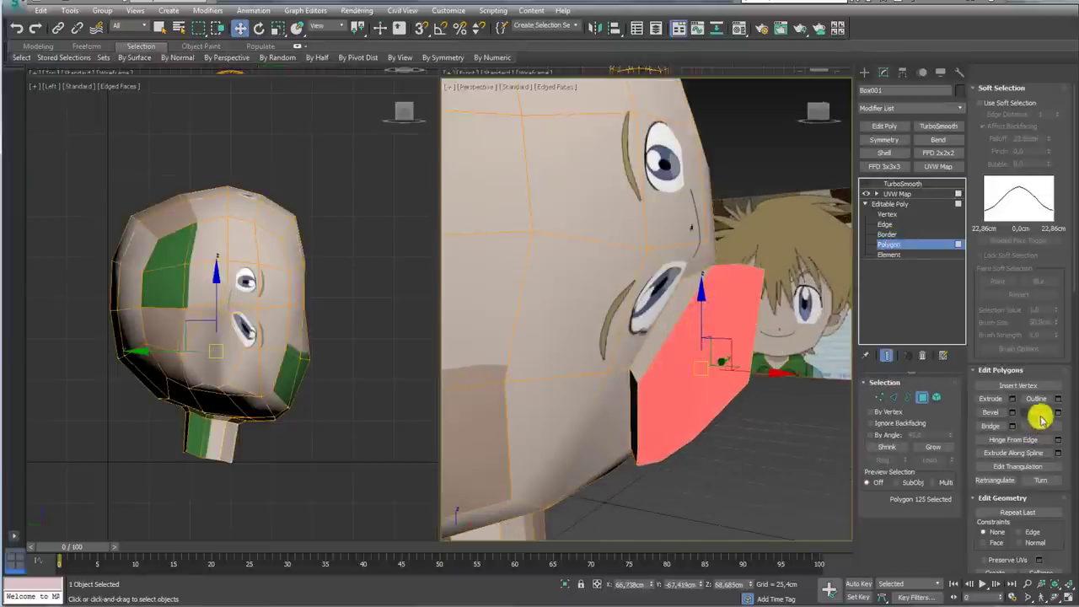
{"action": "middle_click_drag", "start_coordinate": [797, 388], "coordinate": [857, 398], "text": "alt"}
{"action": "left_click", "coordinate": [879, 397]}
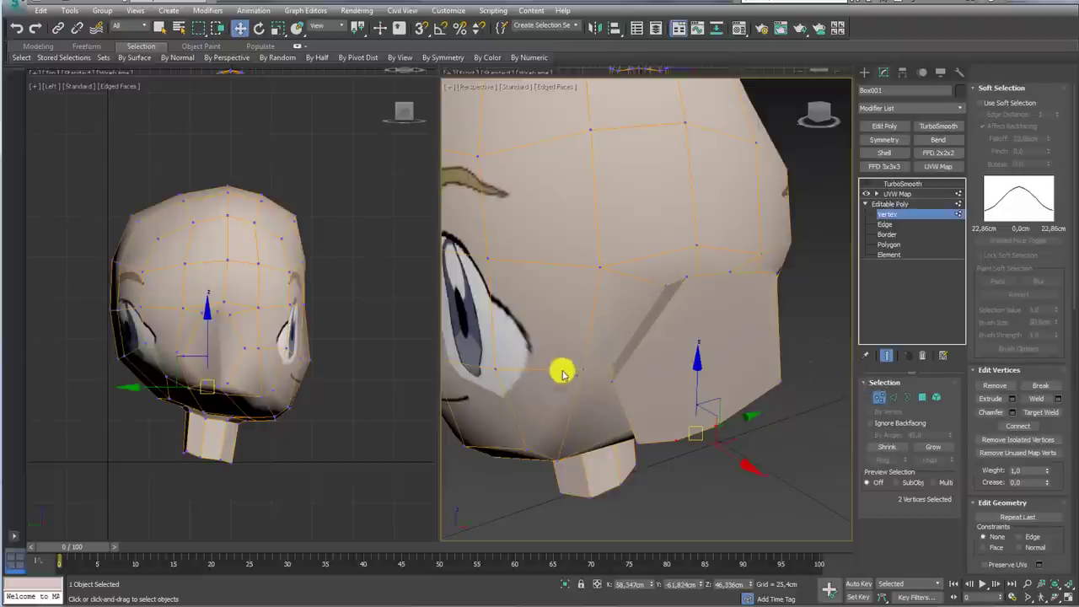
{"action": "left_click", "coordinate": [613, 380]}
{"action": "middle_click_drag", "start_coordinate": [650, 379], "coordinate": [649, 380], "text": "alt"}
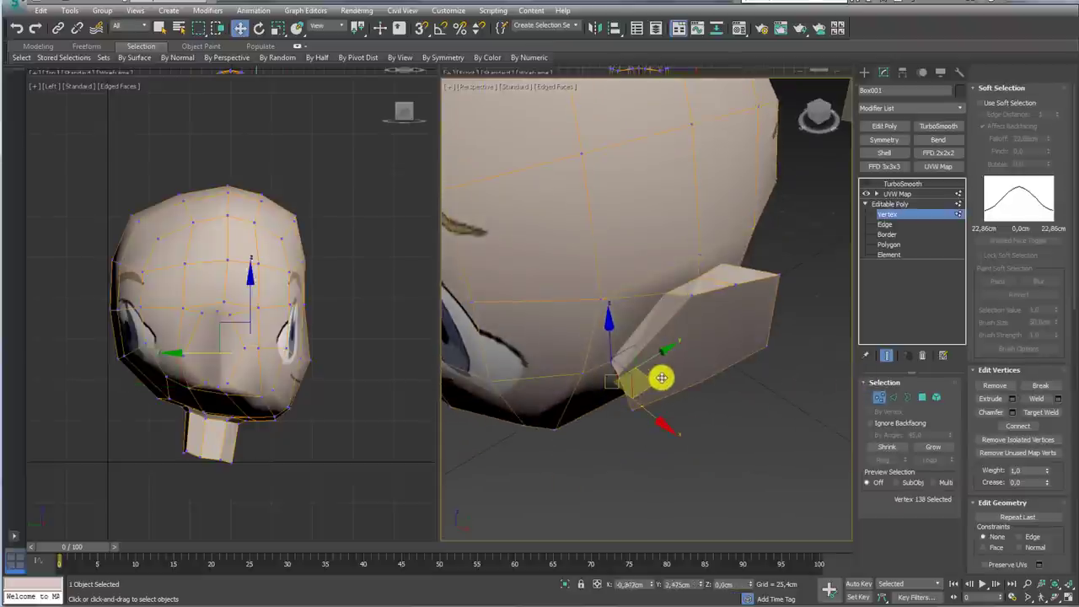
{"action": "left_click_drag", "start_coordinate": [658, 379], "coordinate": [663, 371]}
Step: Add another base vertex, nudge the selection, and pick more vertices around the ear
{"action": "scroll", "coordinate": [662, 371], "scroll_direction": "up", "scroll_amount": 3}
{"action": "left_click", "coordinate": [640, 436], "text": "ctrl"}
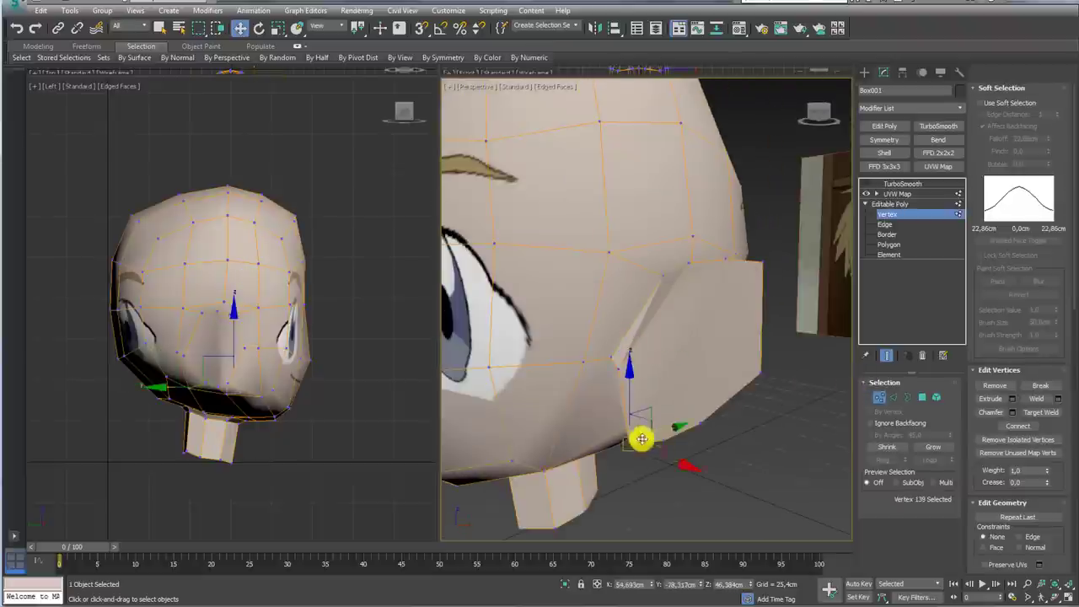
{"action": "scroll", "coordinate": [662, 447], "scroll_direction": "down", "scroll_amount": 3}
{"action": "left_click_drag", "start_coordinate": [655, 414], "coordinate": [655, 404]}
{"action": "mouse_move", "coordinate": [655, 404]}
{"action": "middle_mouse_down", "text": "alt"}
{"action": "mouse_move", "coordinate": [731, 266]}
{"action": "mouse_move", "coordinate": [732, 279]}
{"action": "middle_mouse_up", "text": "alt"}
{"action": "left_click", "coordinate": [752, 255], "text": "ctrl"}
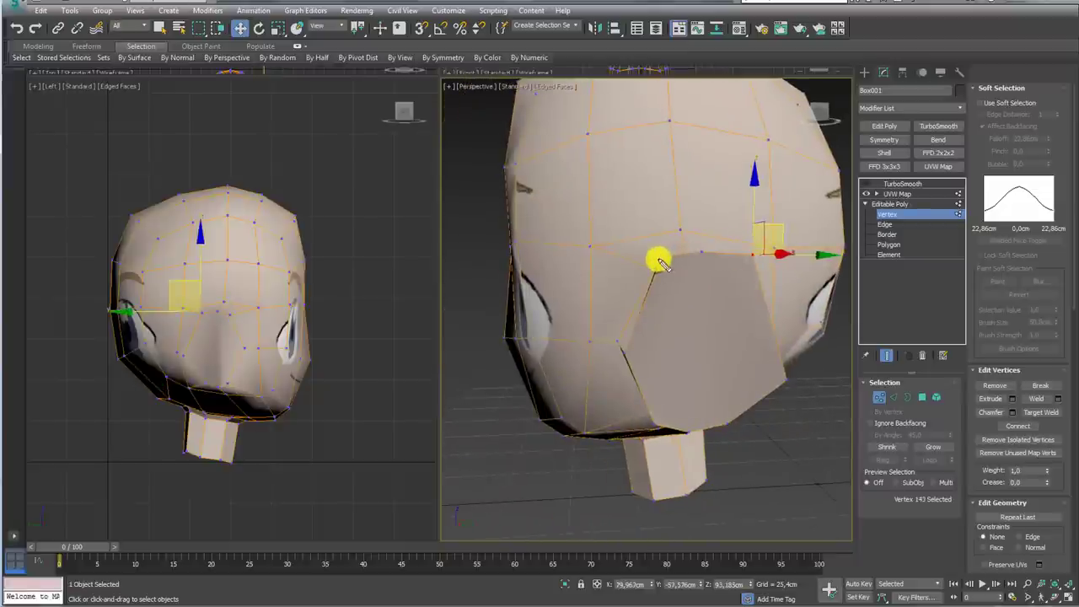
{"action": "mouse_move", "coordinate": [742, 259]}
{"action": "middle_mouse_down", "text": "alt"}
{"action": "mouse_move", "coordinate": [742, 313]}
{"action": "mouse_move", "coordinate": [753, 247]}
{"action": "middle_mouse_up", "text": "alt"}
Step: Select vertices along the ear's edge and its bottom corner to reshape the rim
{"action": "left_click", "coordinate": [670, 256], "text": "alt"}
{"action": "middle_click_drag", "start_coordinate": [665, 250], "coordinate": [683, 233], "text": "alt"}
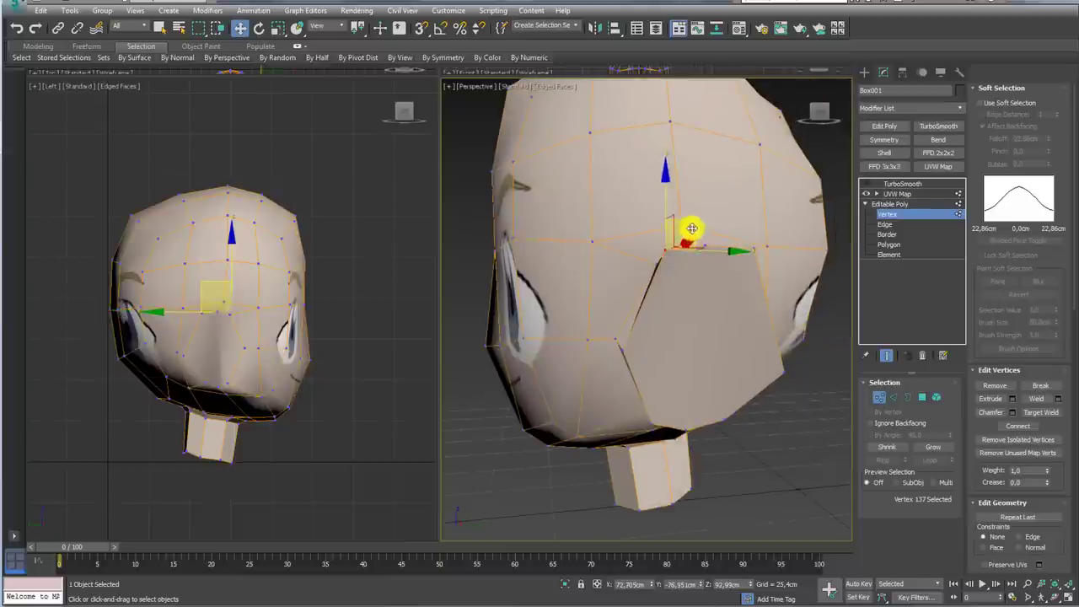
{"action": "middle_click_drag", "start_coordinate": [741, 250], "coordinate": [751, 250], "text": "alt"}
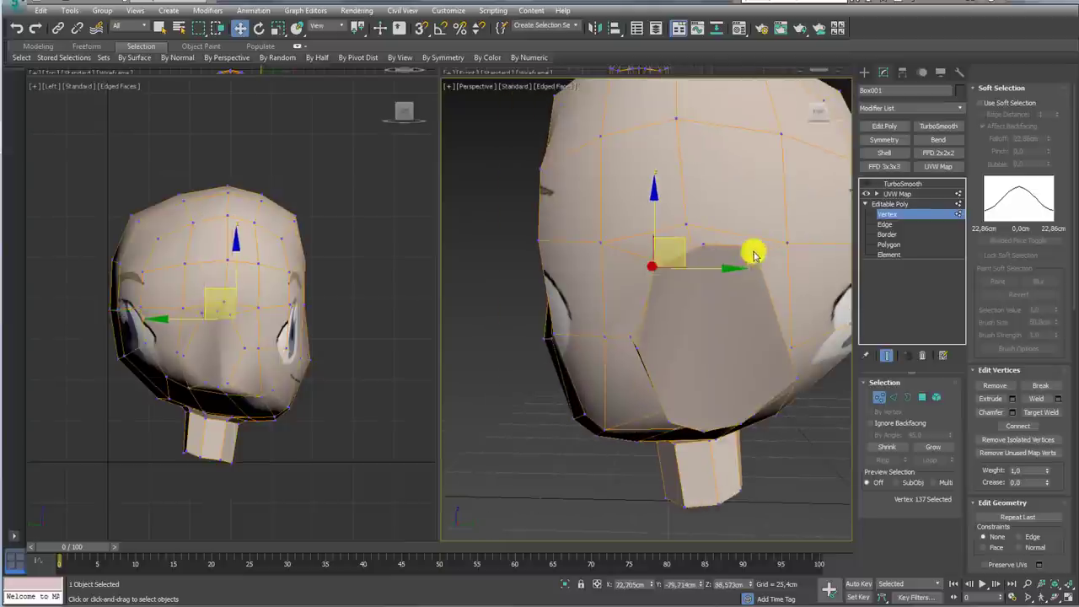
{"action": "left_click", "coordinate": [775, 234], "text": "ctrl"}
{"action": "mouse_move", "coordinate": [802, 315]}
{"action": "middle_mouse_down", "text": "alt"}
{"action": "mouse_move", "coordinate": [742, 311]}
{"action": "mouse_move", "coordinate": [811, 376]}
{"action": "mouse_move", "coordinate": [688, 348]}
{"action": "middle_mouse_up", "text": "alt"}
{"action": "left_click", "coordinate": [681, 344]}
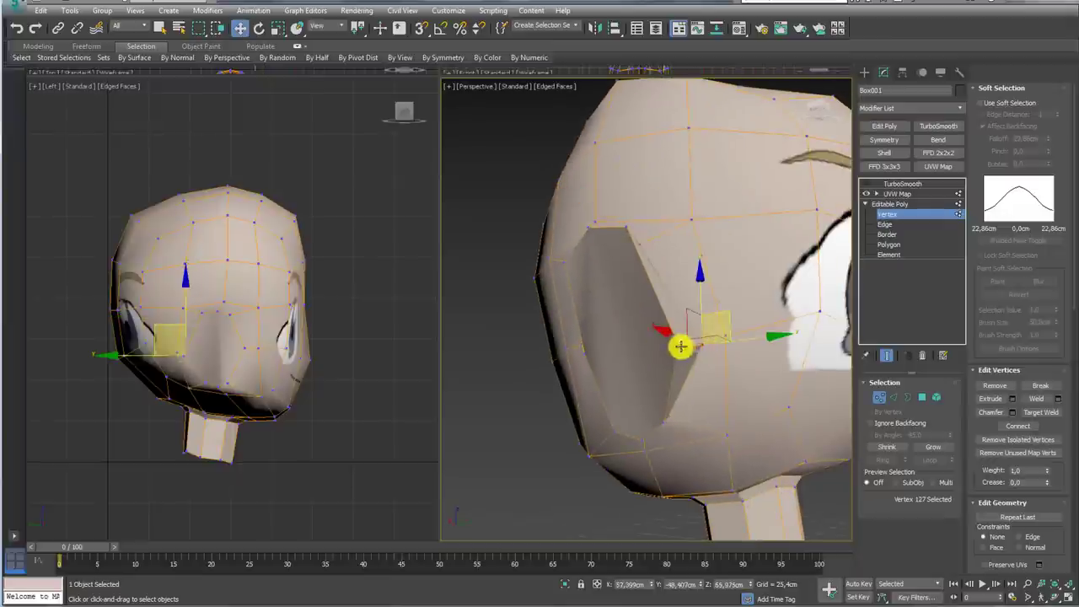
{"action": "left_click", "coordinate": [712, 291], "text": "ctrl"}
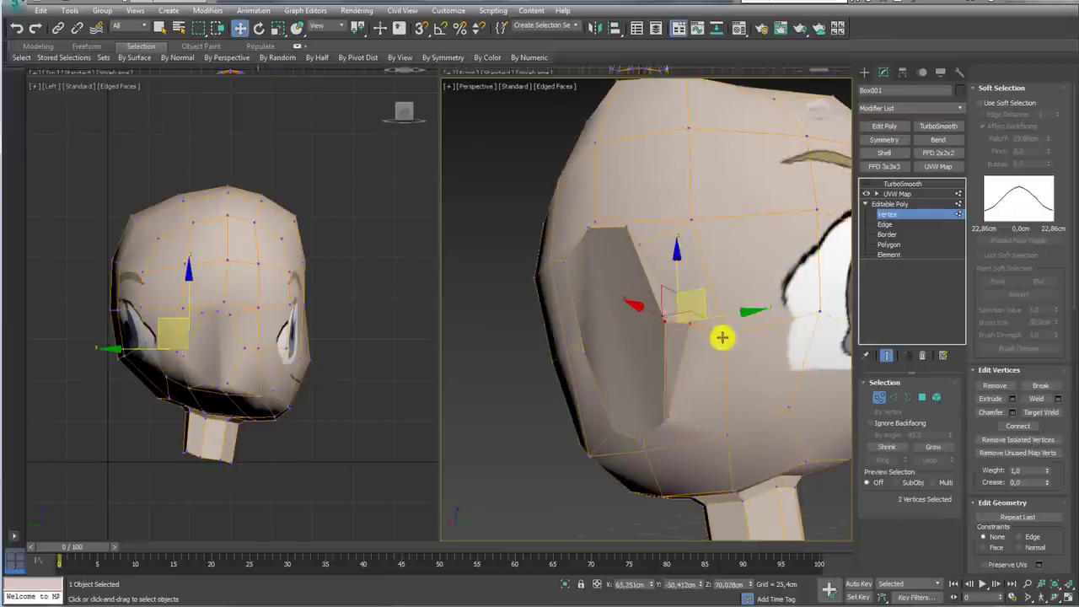
{"action": "left_click", "coordinate": [723, 310]}
{"action": "mouse_move", "coordinate": [708, 360]}
{"action": "middle_mouse_down", "text": "alt"}
{"action": "mouse_move", "coordinate": [669, 416]}
{"action": "mouse_move", "coordinate": [597, 383]}
{"action": "mouse_move", "coordinate": [680, 380]}
{"action": "mouse_move", "coordinate": [746, 424]}
{"action": "mouse_move", "coordinate": [809, 417]}
{"action": "middle_mouse_up", "text": "alt"}
{"action": "left_click", "coordinate": [667, 416]}
Step: Inset the ear polygon inside a new border, then shift and tilt it
{"action": "left_click", "coordinate": [922, 397]}
{"action": "left_click", "coordinate": [1036, 412]}
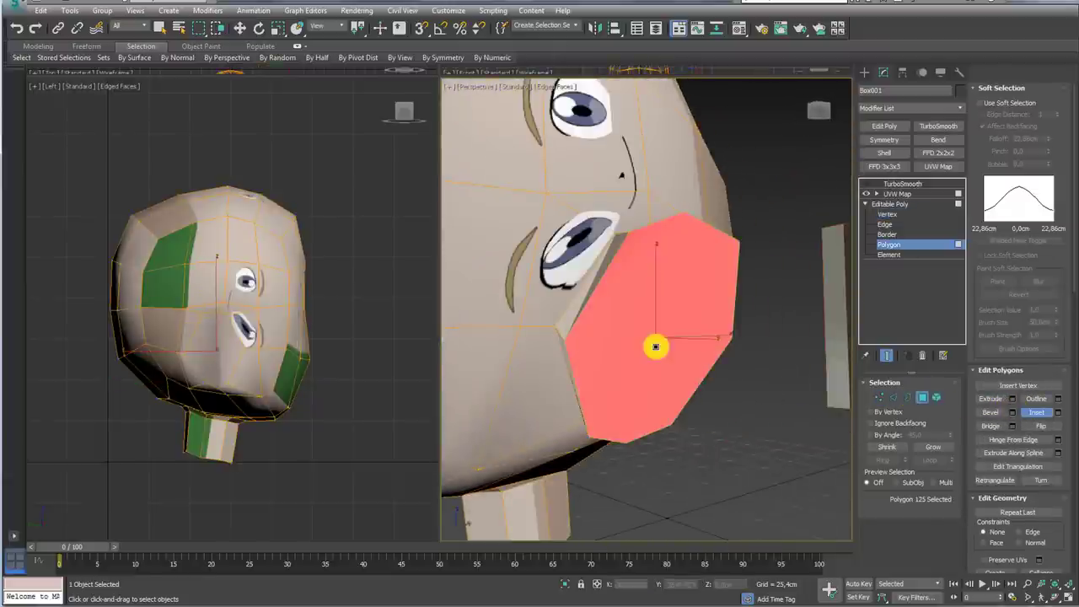
{"action": "left_click_drag", "start_coordinate": [650, 342], "coordinate": [640, 345]}
{"action": "middle_click_drag", "start_coordinate": [641, 344], "coordinate": [655, 354], "text": "alt"}
{"action": "key", "text": "w"}
{"action": "left_click_drag", "start_coordinate": [658, 342], "coordinate": [703, 341]}
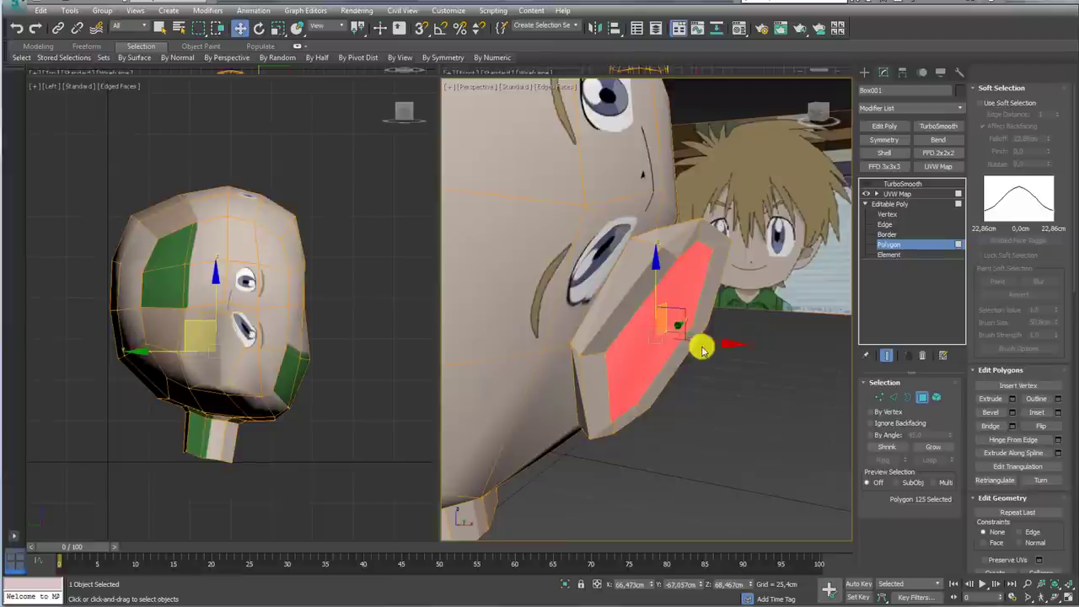
{"action": "key", "text": "e"}
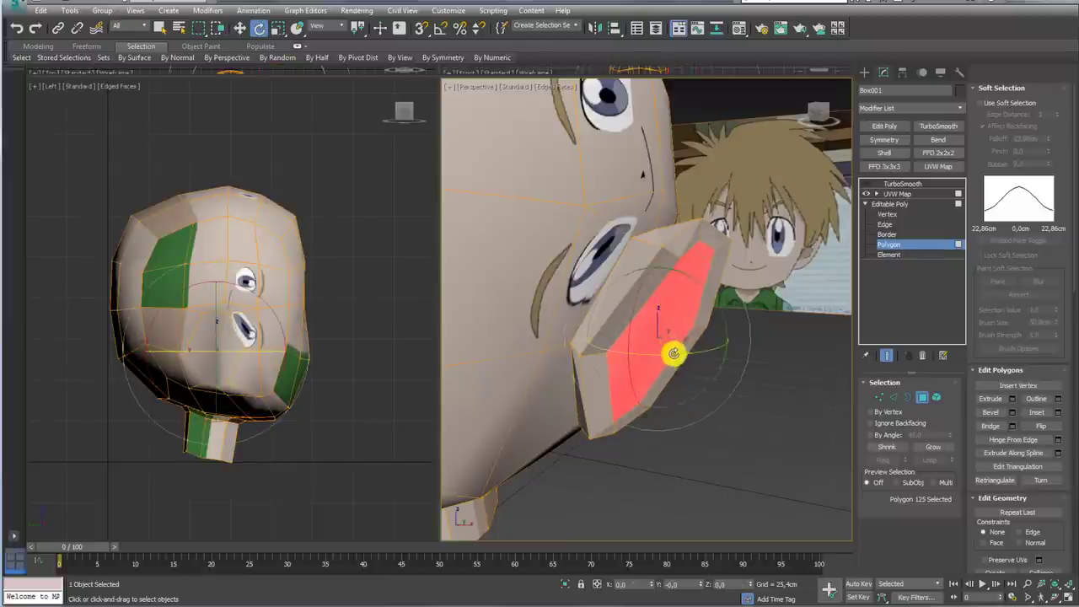
{"action": "mouse_move", "coordinate": [666, 358]}
{"action": "left_mouse_down"}
{"action": "mouse_move", "coordinate": [656, 335]}
{"action": "mouse_move", "coordinate": [733, 354]}
{"action": "left_mouse_up"}
Step: Inset the ear face again, push it in, View Align it, and scale it narrower
{"action": "left_click", "coordinate": [1036, 411]}
{"action": "key", "text": "w"}
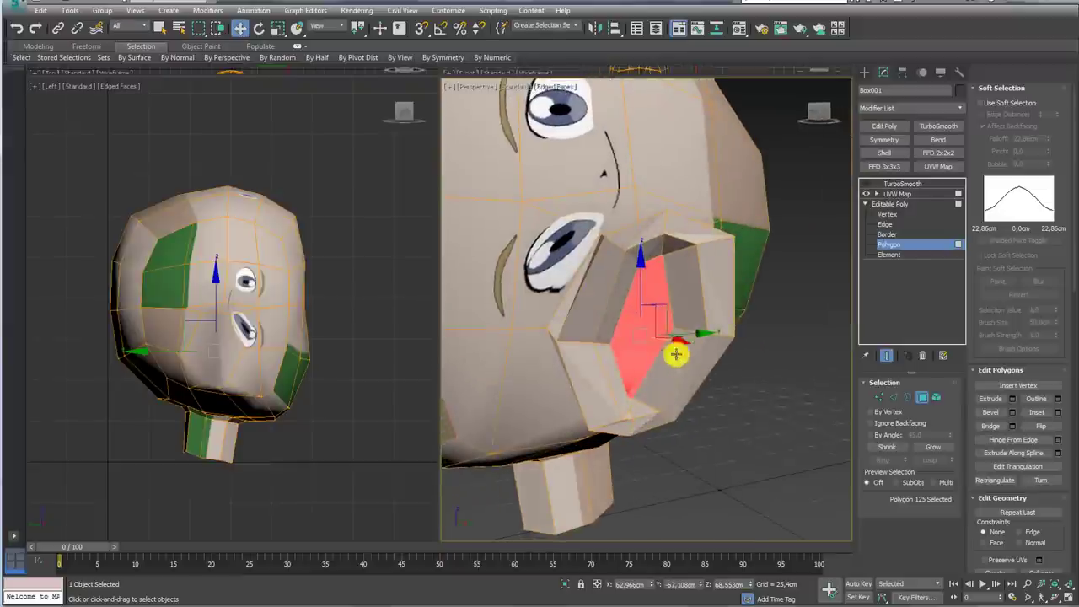
{"action": "left_click_drag", "start_coordinate": [1064, 476], "coordinate": [1062, 284]}
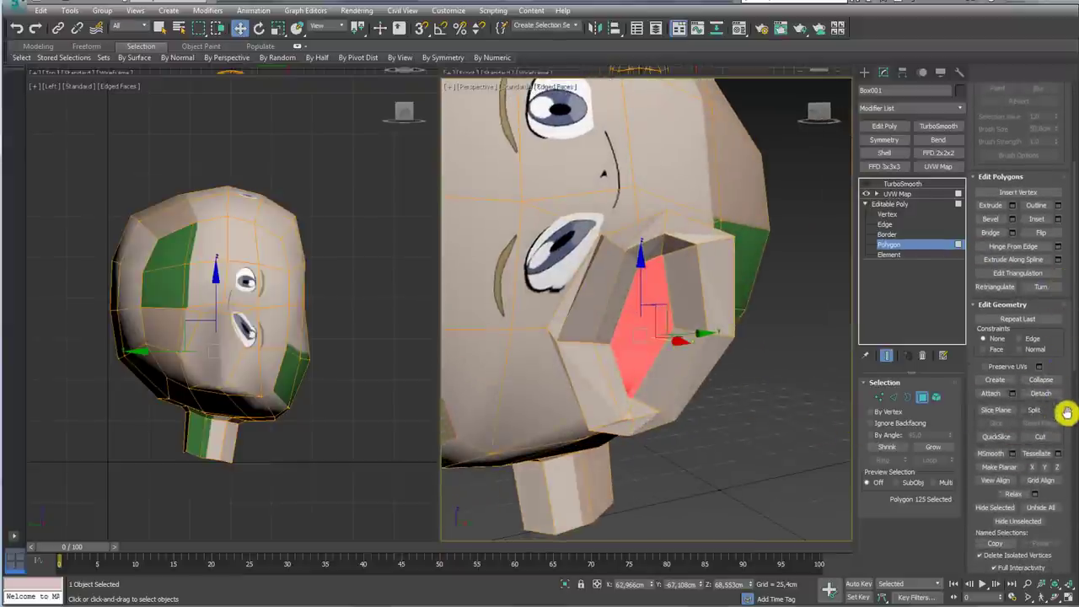
{"action": "left_click", "coordinate": [1018, 488]}
{"action": "mouse_move", "coordinate": [624, 358]}
{"action": "middle_mouse_down", "text": "alt"}
{"action": "mouse_move", "coordinate": [590, 342]}
{"action": "mouse_move", "coordinate": [650, 297]}
{"action": "middle_mouse_up", "text": "alt"}
{"action": "key", "text": "r"}
{"action": "left_click_drag", "start_coordinate": [646, 329], "coordinate": [643, 409]}
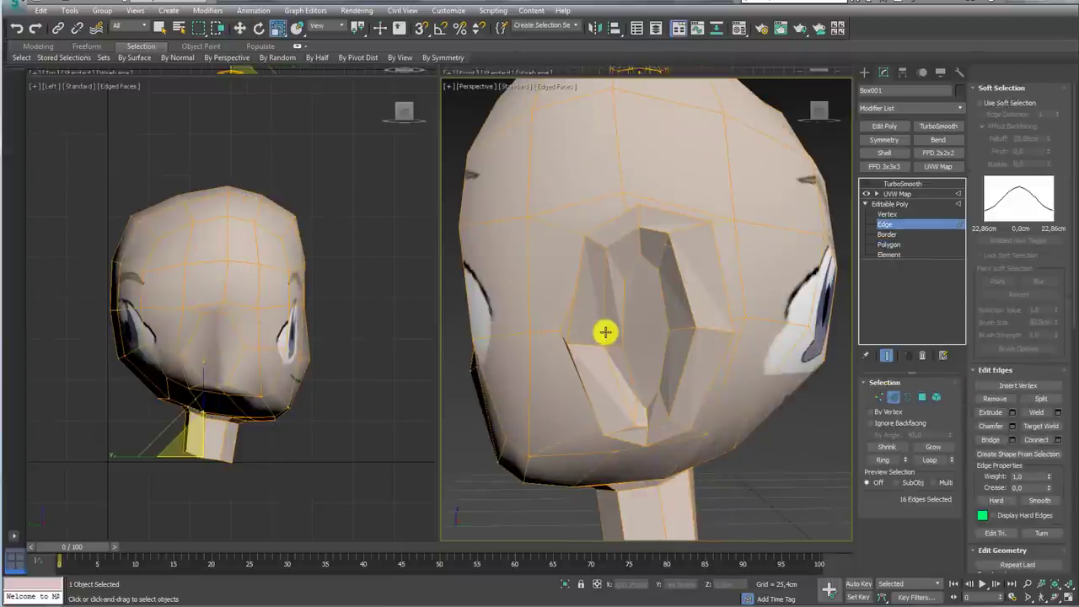
Step: At vertex level, pull an upper ear vertex upward to reshape the ear outline
{"action": "left_click", "coordinate": [605, 332]}
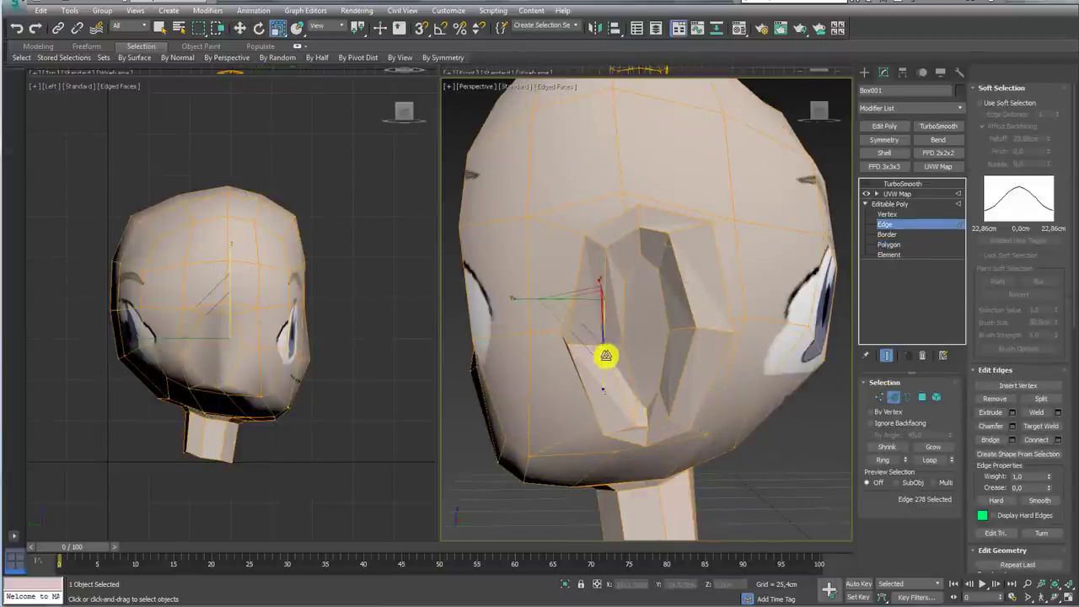
{"action": "scroll", "coordinate": [616, 329], "scroll_direction": "up", "scroll_amount": 2}
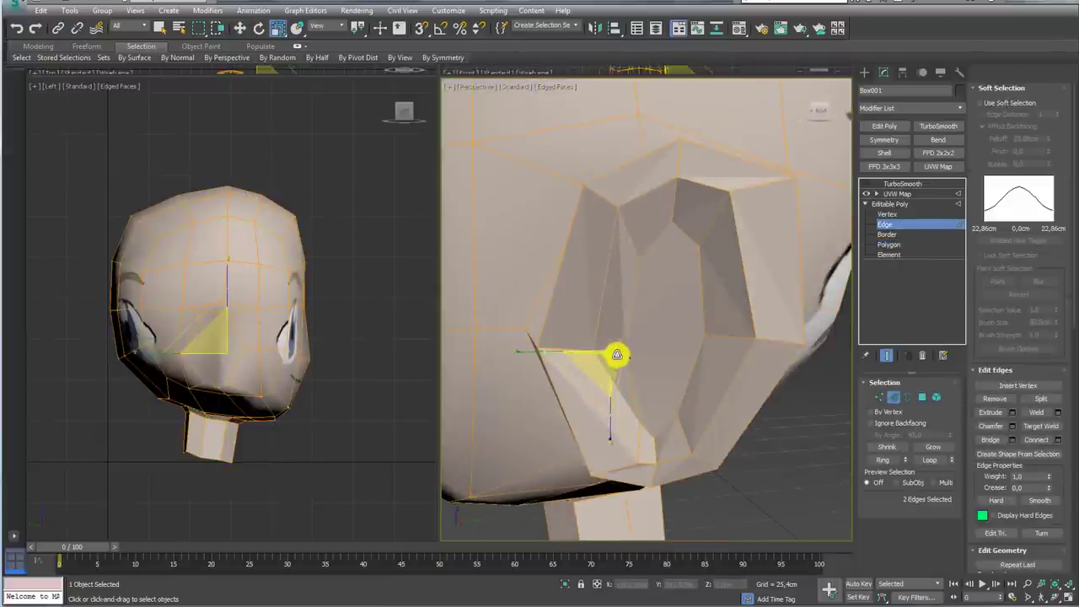
{"action": "left_click", "coordinate": [877, 397]}
{"action": "left_click", "coordinate": [592, 364]}
{"action": "key", "text": "w"}
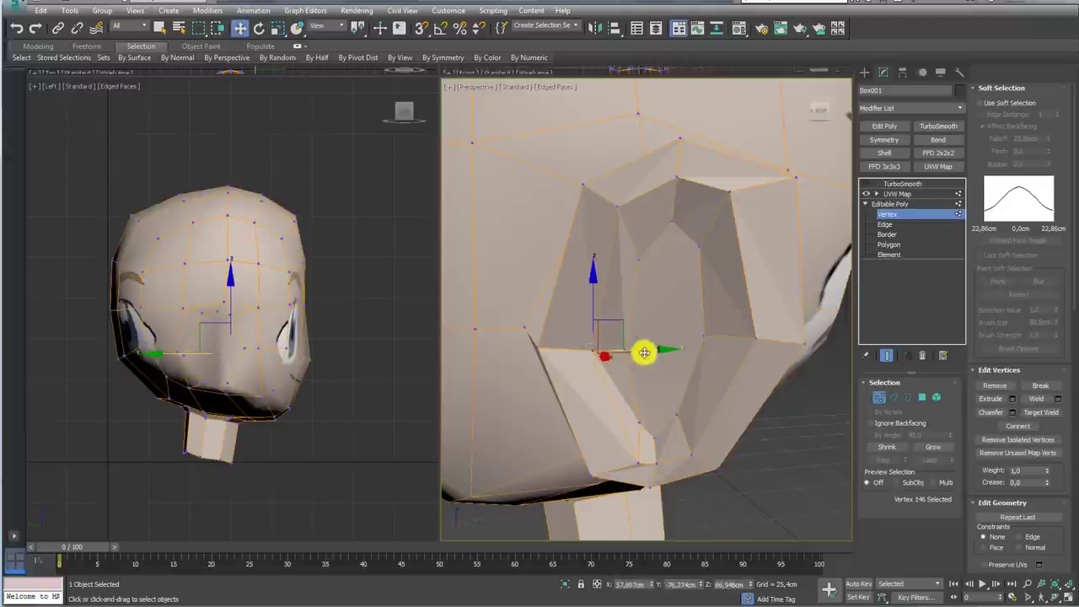
{"action": "left_click", "coordinate": [648, 349]}
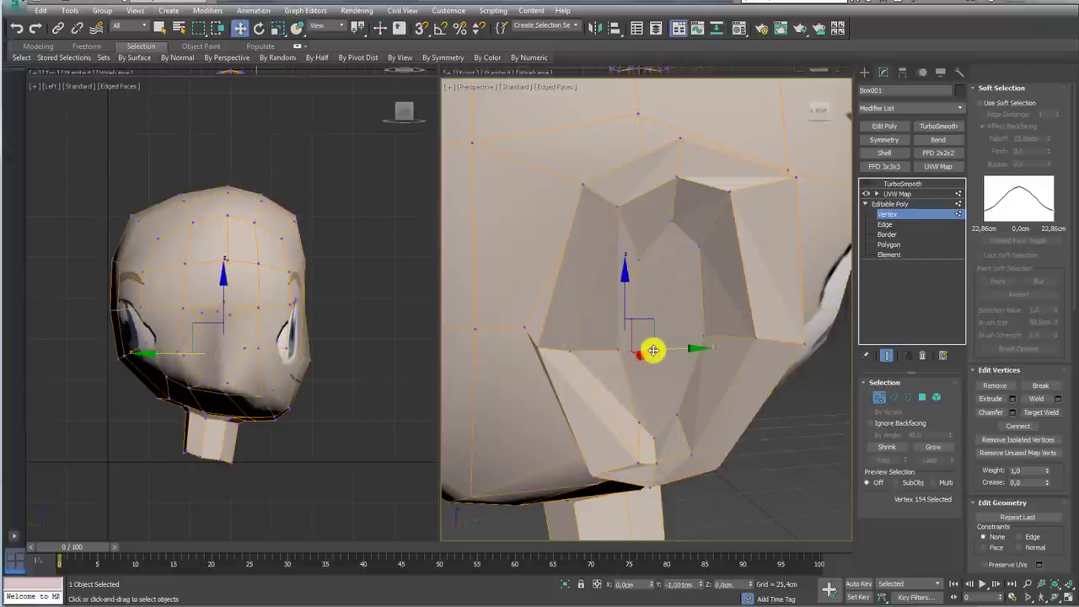
{"action": "left_click_drag", "start_coordinate": [653, 349], "coordinate": [656, 266]}
Step: Rotate two lower ear vertices to reshape the bottom of the ear
{"action": "left_click", "coordinate": [605, 206]}
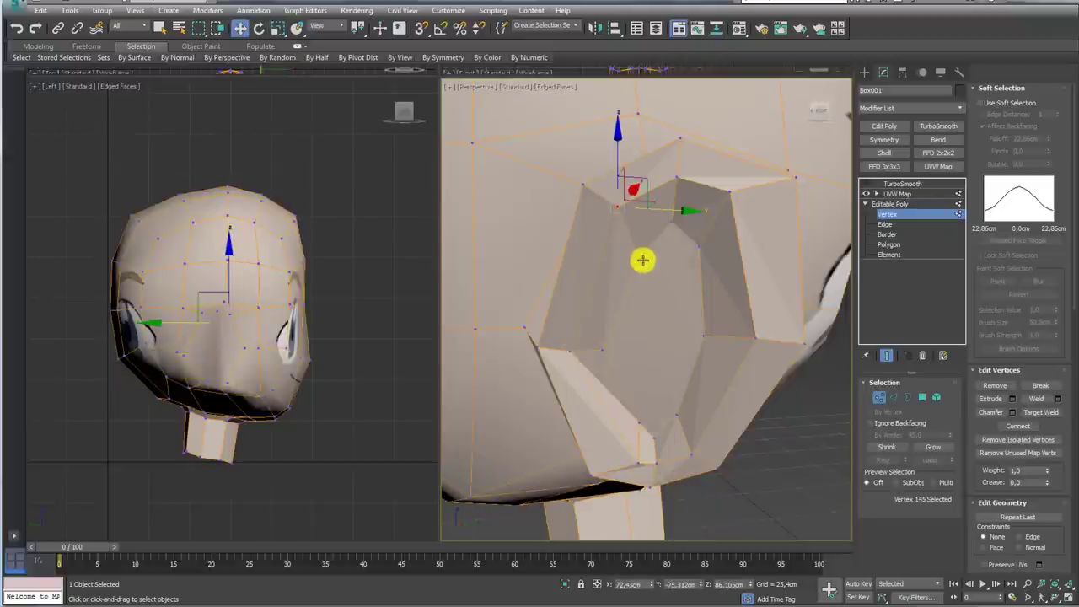
{"action": "left_click", "coordinate": [630, 258], "text": "ctrl"}
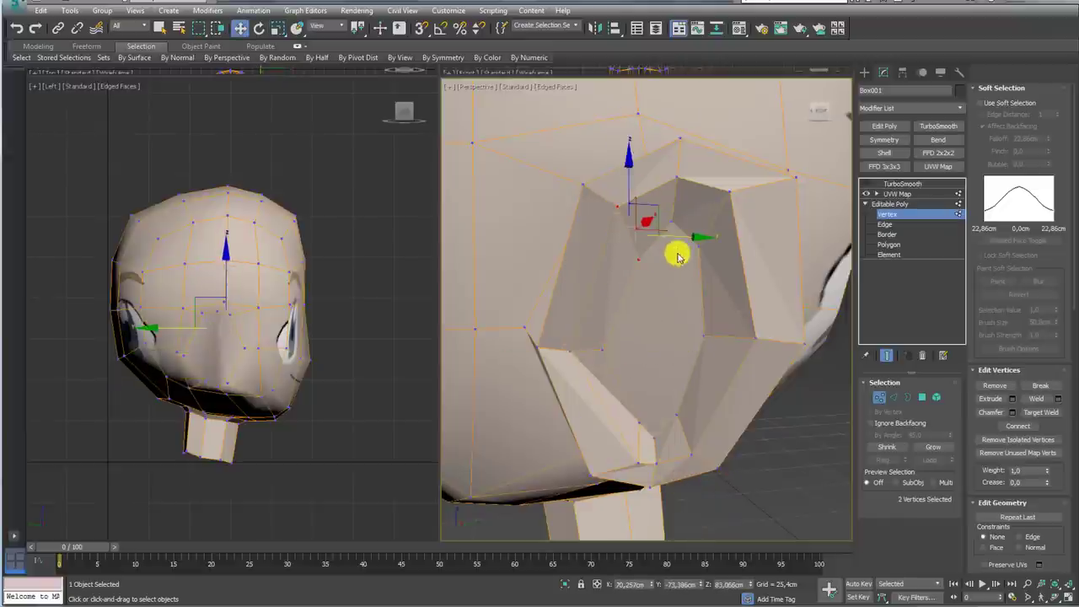
{"action": "left_click", "coordinate": [642, 428]}
{"action": "left_click", "coordinate": [655, 421], "text": "ctrl"}
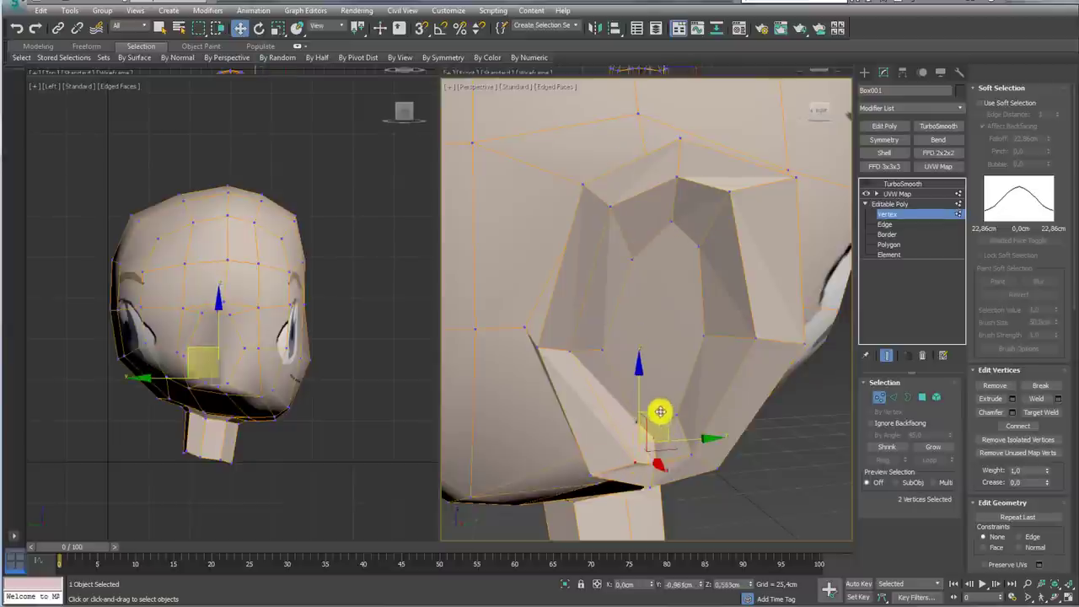
{"action": "key", "text": "e"}
{"action": "left_click_drag", "start_coordinate": [644, 369], "coordinate": [671, 386]}
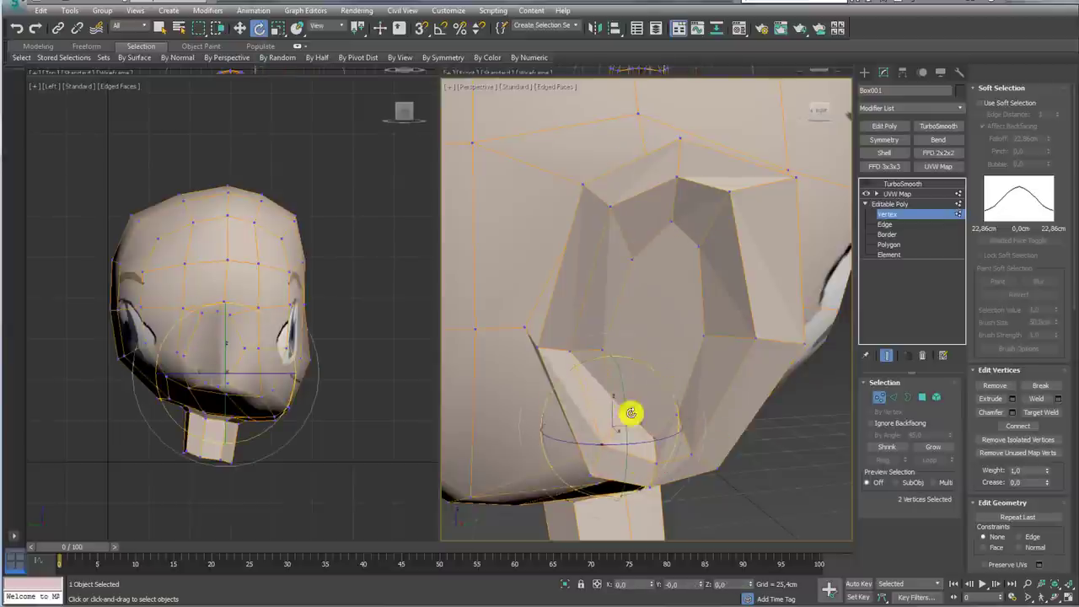
{"action": "key", "text": "w"}
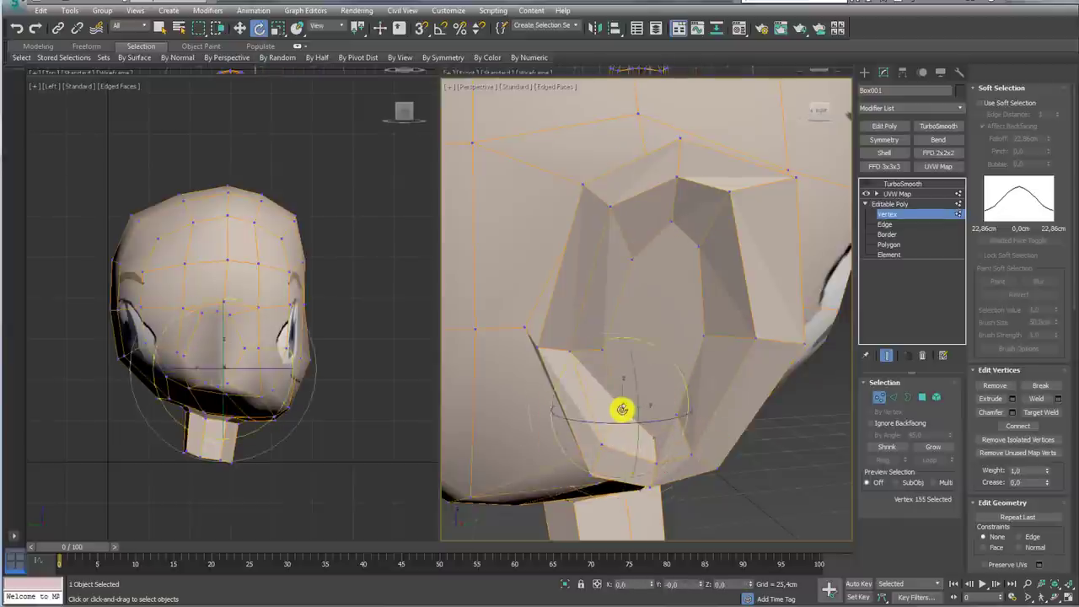
Step: Select vertices inside the ear while orbiting to inspect it from other angles
{"action": "left_click", "coordinate": [622, 410]}
{"action": "middle_click_drag", "start_coordinate": [643, 384], "coordinate": [706, 399], "text": "alt"}
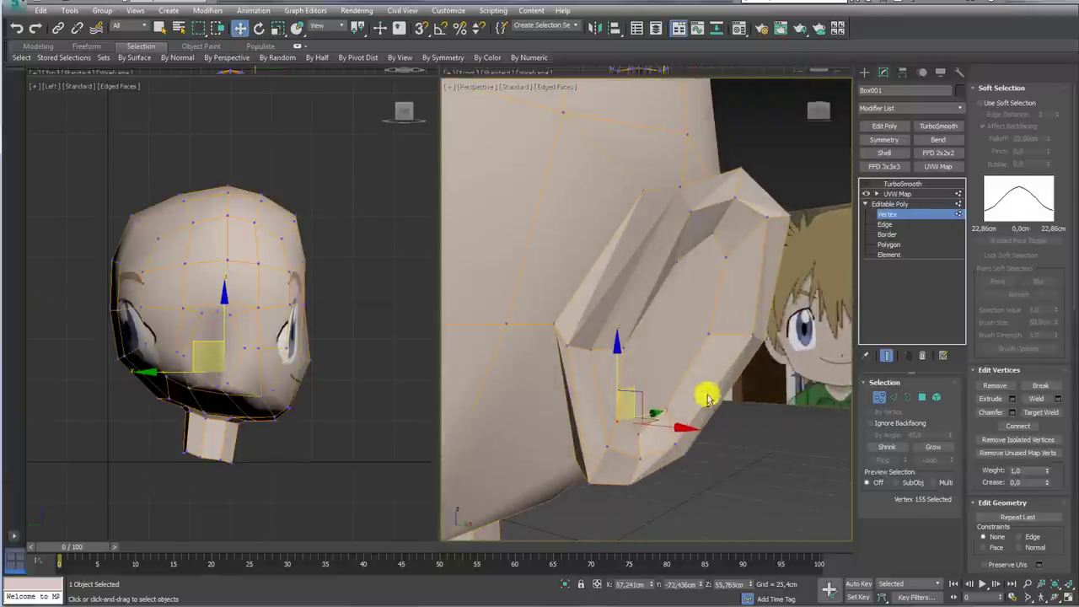
{"action": "left_click", "coordinate": [922, 397]}
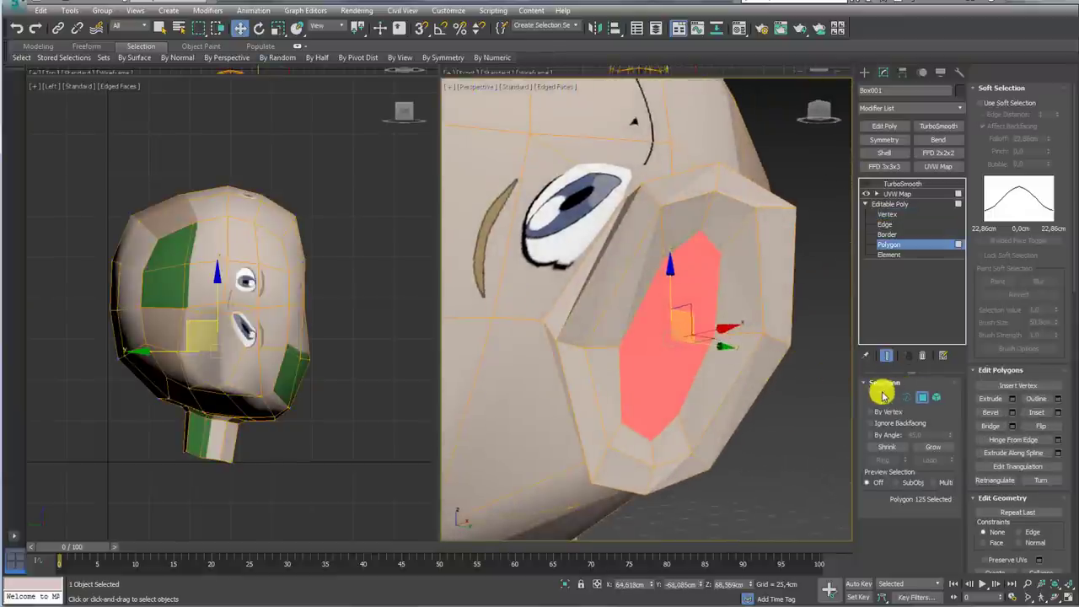
{"action": "left_click", "coordinate": [880, 396]}
{"action": "left_click", "coordinate": [623, 348], "text": "alt"}
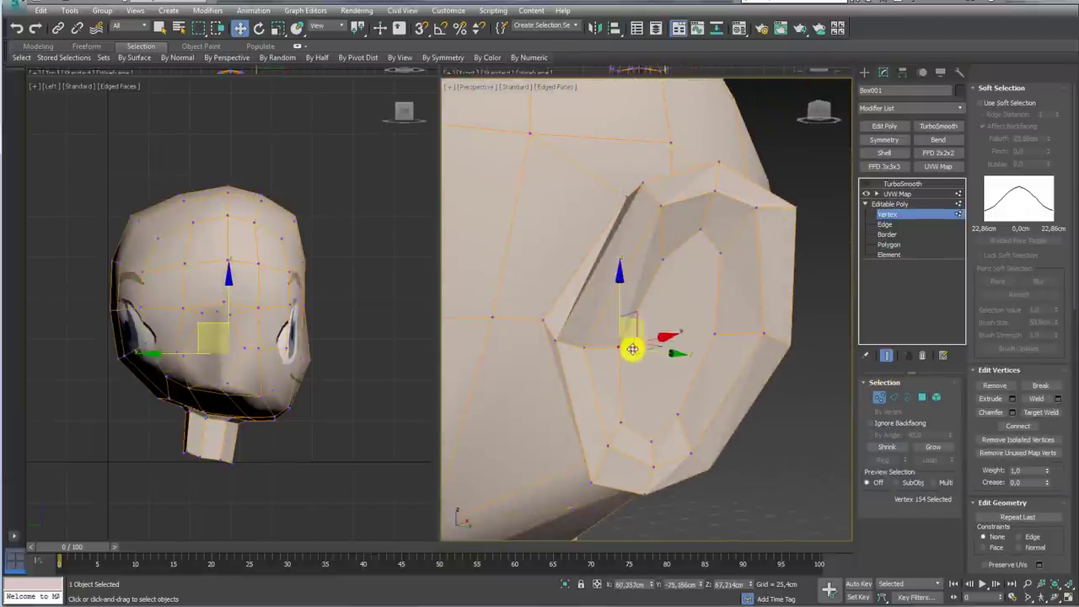
{"action": "left_click", "coordinate": [717, 335]}
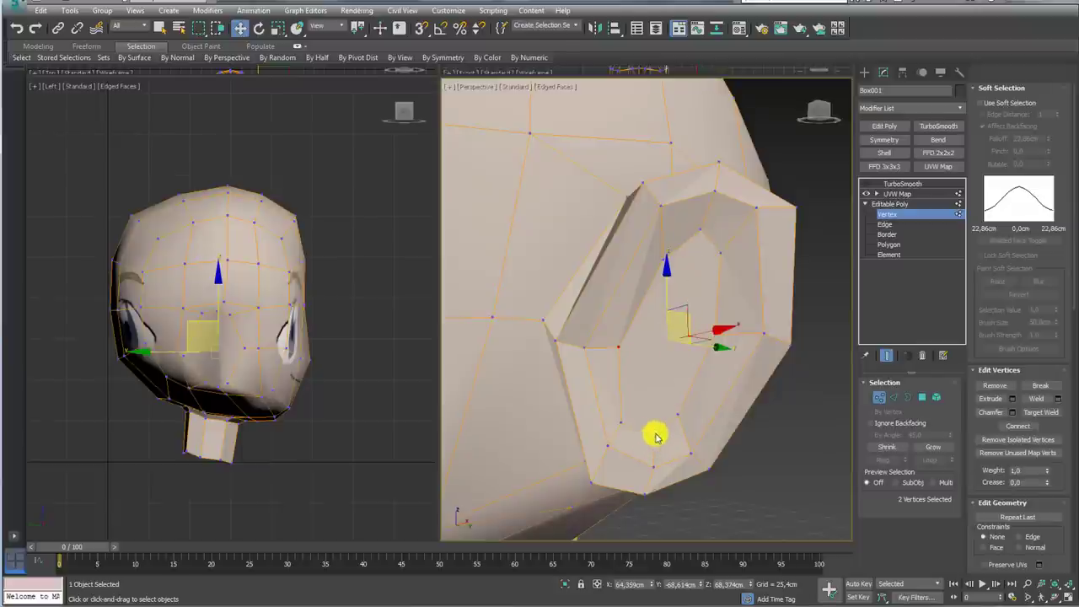
{"action": "middle_click_drag", "start_coordinate": [729, 377], "coordinate": [708, 373], "text": "alt"}
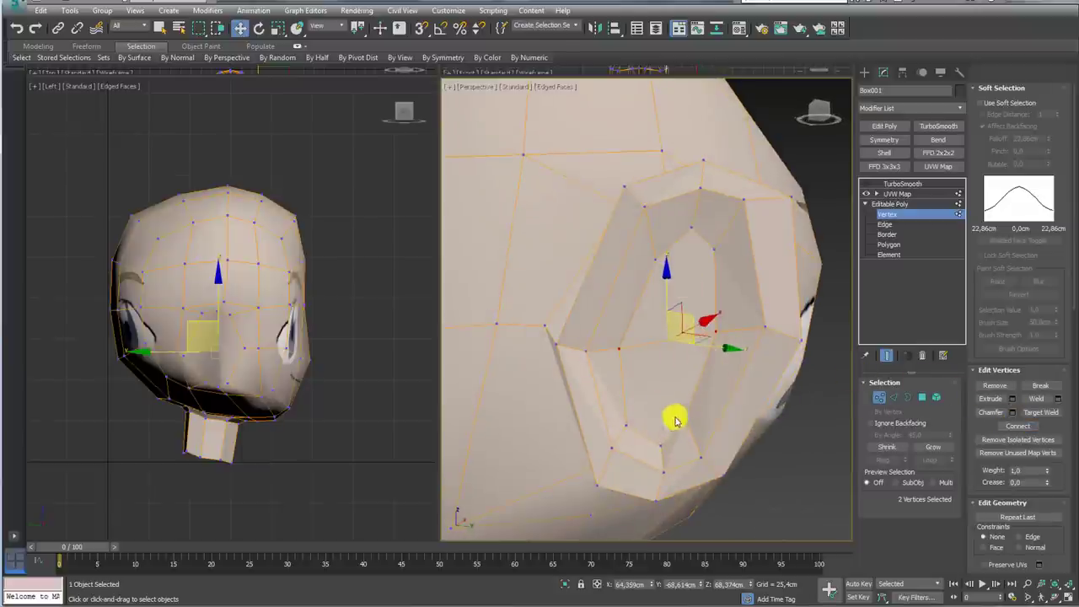
{"action": "middle_click_drag", "start_coordinate": [674, 419], "coordinate": [665, 396], "text": "alt"}
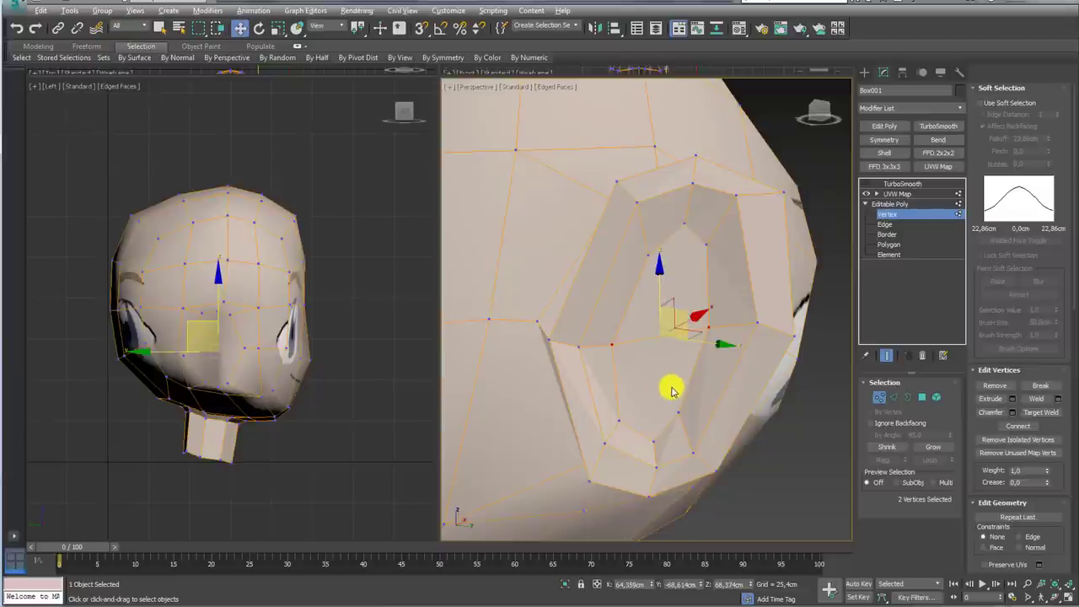
{"action": "key", "text": "x"}
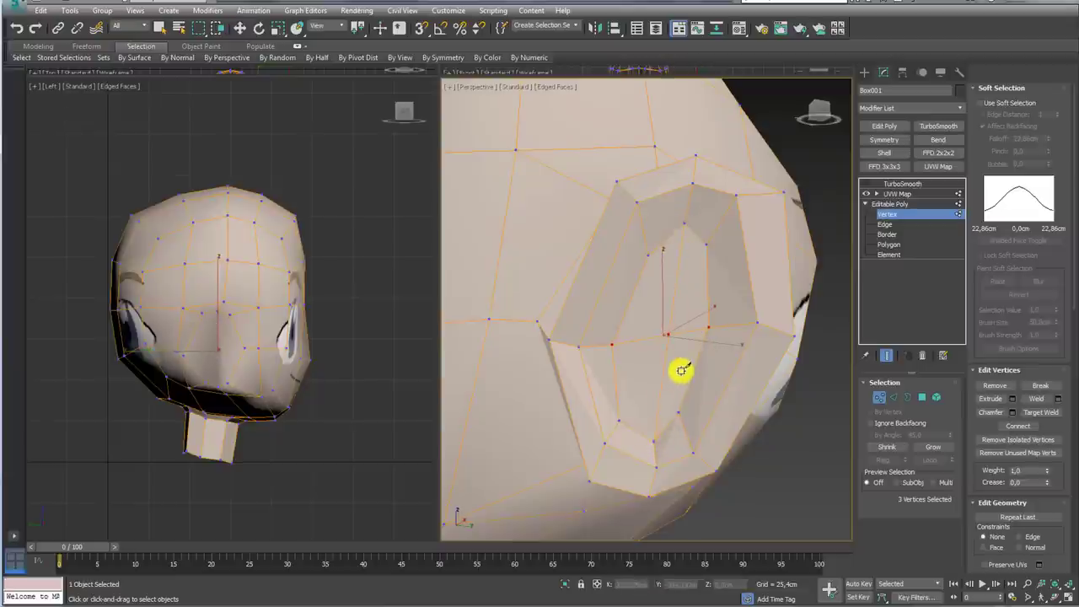
{"action": "key", "text": "w"}
Step: Pull an ear rim vertex up and left without folding the mesh, then raise the next
{"action": "left_click", "coordinate": [675, 333]}
{"action": "mouse_move", "coordinate": [675, 332]}
{"action": "middle_mouse_down", "text": "alt"}
{"action": "mouse_move", "coordinate": [706, 365]}
{"action": "mouse_move", "coordinate": [730, 350]}
{"action": "mouse_move", "coordinate": [658, 335]}
{"action": "middle_mouse_up", "text": "alt"}
{"action": "mouse_move", "coordinate": [679, 340]}
{"action": "left_mouse_down"}
{"action": "mouse_move", "coordinate": [746, 341]}
{"action": "mouse_move", "coordinate": [675, 265]}
{"action": "left_mouse_up"}
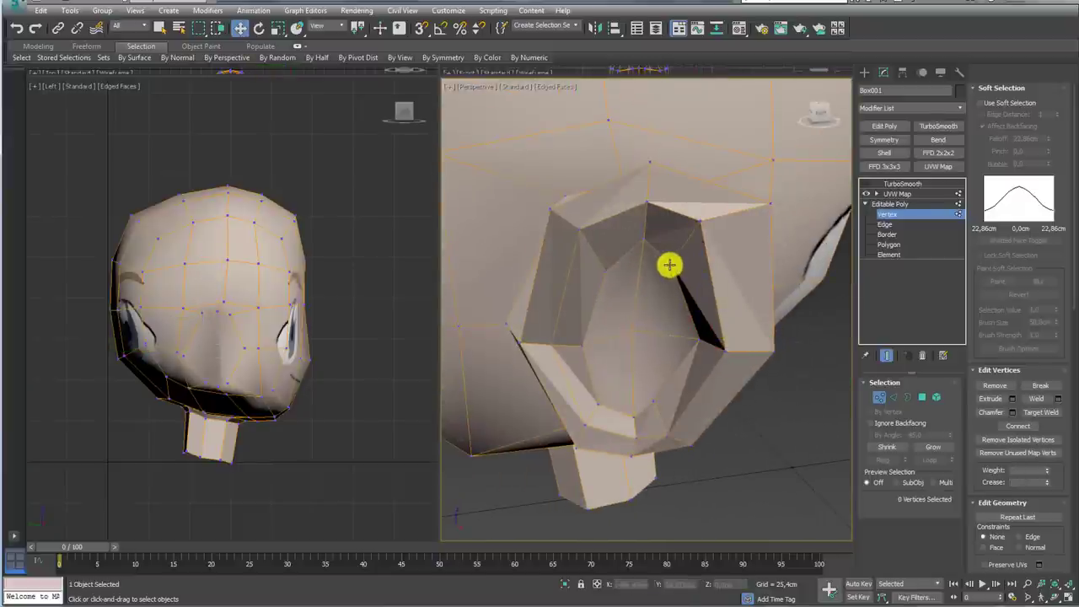
{"action": "mouse_move", "coordinate": [669, 264]}
{"action": "middle_mouse_down", "text": "alt"}
{"action": "mouse_move", "coordinate": [694, 251]}
{"action": "mouse_move", "coordinate": [693, 237]}
{"action": "middle_mouse_up", "text": "alt"}
{"action": "mouse_move", "coordinate": [691, 237]}
{"action": "left_mouse_down"}
{"action": "mouse_move", "coordinate": [660, 211]}
{"action": "mouse_move", "coordinate": [655, 186]}
{"action": "left_mouse_up"}
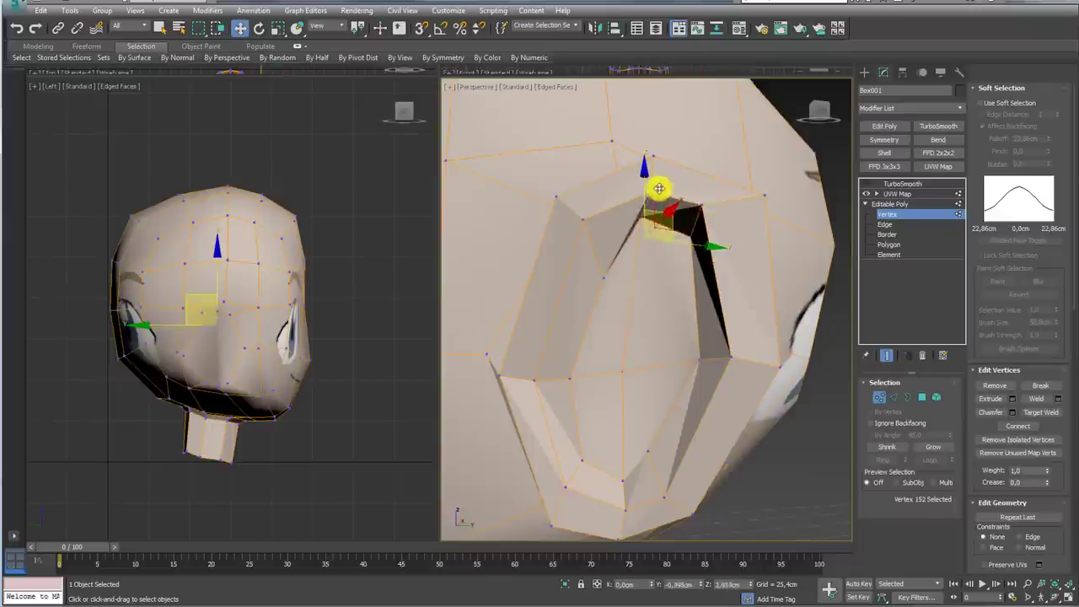
{"action": "left_click", "coordinate": [607, 273]}
{"action": "left_click_drag", "start_coordinate": [636, 255], "coordinate": [621, 222]}
{"action": "mouse_move", "coordinate": [622, 221]}
{"action": "middle_mouse_down", "text": "alt"}
{"action": "mouse_move", "coordinate": [713, 264]}
{"action": "mouse_move", "coordinate": [645, 252]}
{"action": "mouse_move", "coordinate": [563, 376]}
{"action": "mouse_move", "coordinate": [598, 356]}
{"action": "middle_mouse_up", "text": "alt"}
Step: Lift two lower ear rim vertices upward to tighten the ear outline
{"action": "left_click", "coordinate": [570, 373]}
{"action": "left_click", "coordinate": [573, 373]}
{"action": "left_click_drag", "start_coordinate": [599, 356], "coordinate": [586, 311]}
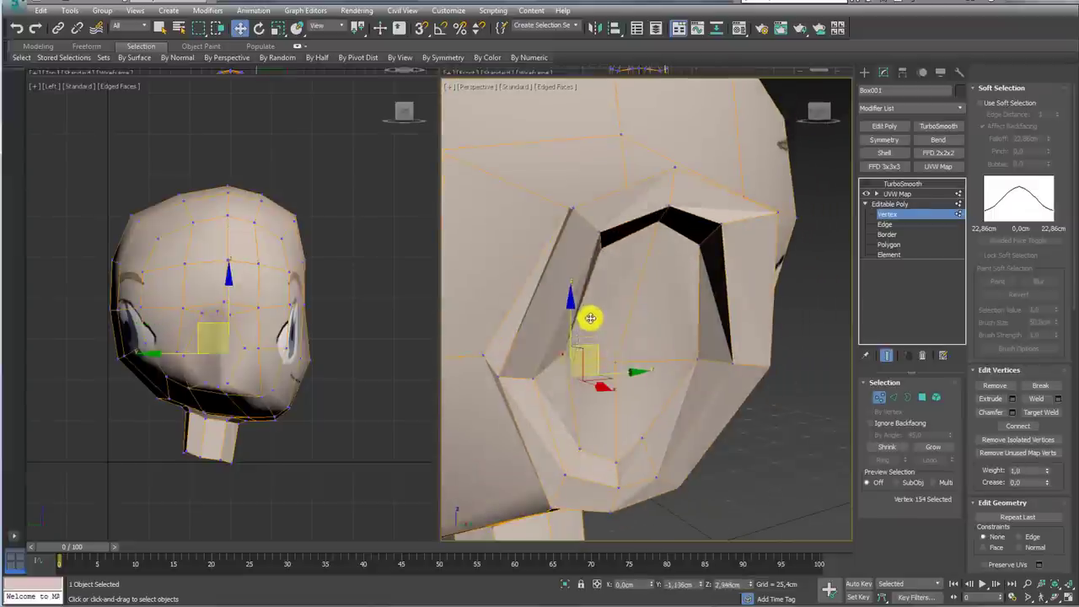
{"action": "mouse_move", "coordinate": [588, 308]}
{"action": "middle_mouse_down", "text": "alt"}
{"action": "mouse_move", "coordinate": [655, 309]}
{"action": "mouse_move", "coordinate": [608, 376]}
{"action": "mouse_move", "coordinate": [645, 355]}
{"action": "middle_mouse_up", "text": "alt"}
{"action": "left_click", "coordinate": [608, 376]}
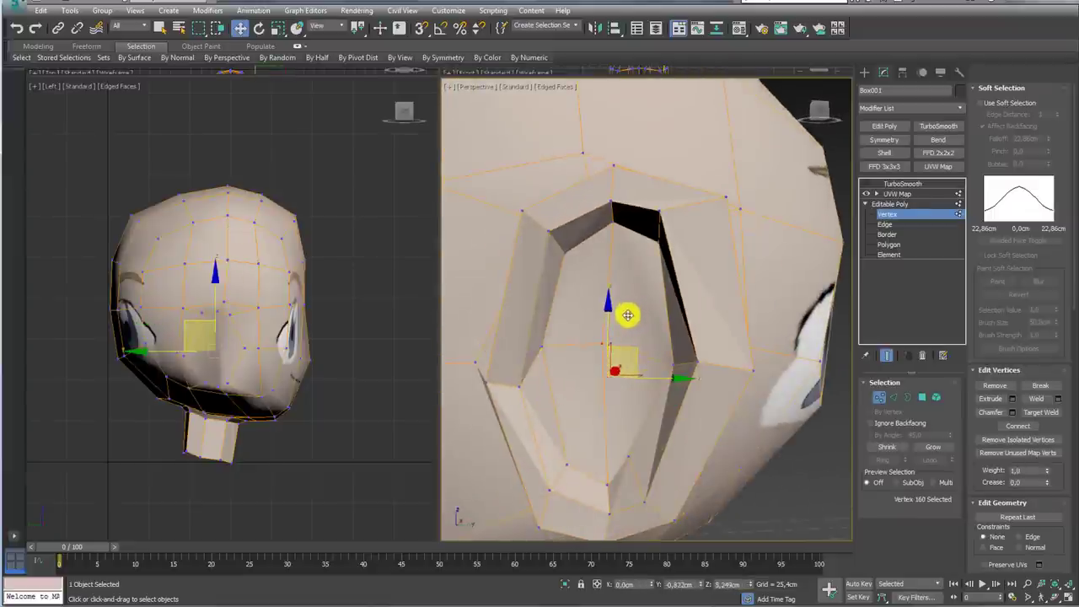
{"action": "left_click_drag", "start_coordinate": [627, 315], "coordinate": [627, 306]}
{"action": "mouse_move", "coordinate": [628, 306]}
{"action": "middle_mouse_down", "text": "alt"}
{"action": "mouse_move", "coordinate": [670, 345]}
{"action": "mouse_move", "coordinate": [647, 380]}
{"action": "middle_mouse_up", "text": "alt"}
Step: Shift a pair of rim vertices and select the vertices around the ear opening
{"action": "left_click", "coordinate": [579, 469]}
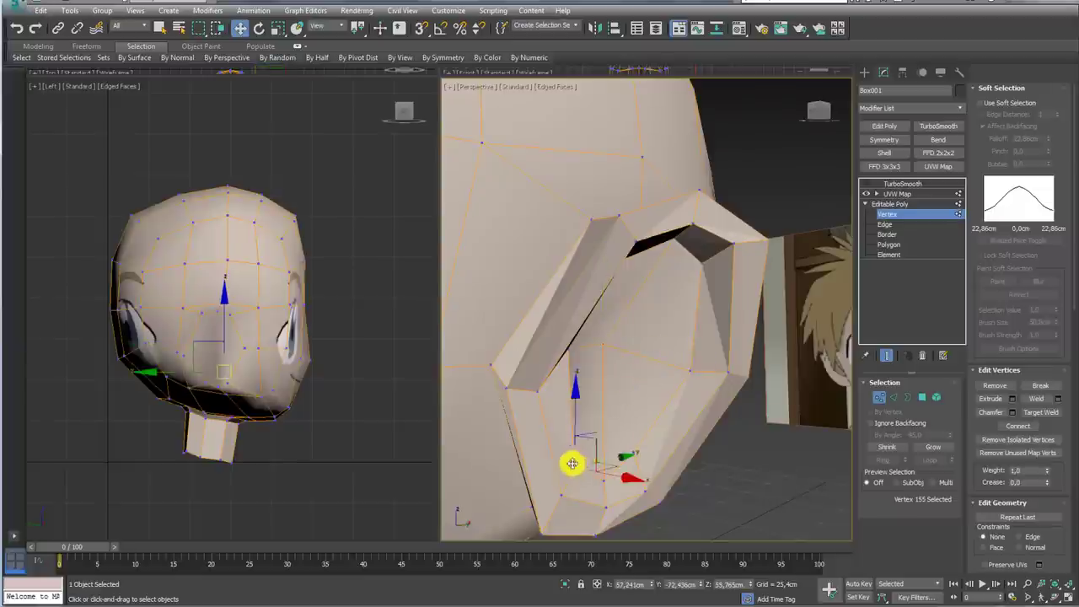
{"action": "middle_click_drag", "start_coordinate": [573, 463], "coordinate": [621, 474], "text": "alt"}
{"action": "left_click", "coordinate": [618, 445], "text": "ctrl"}
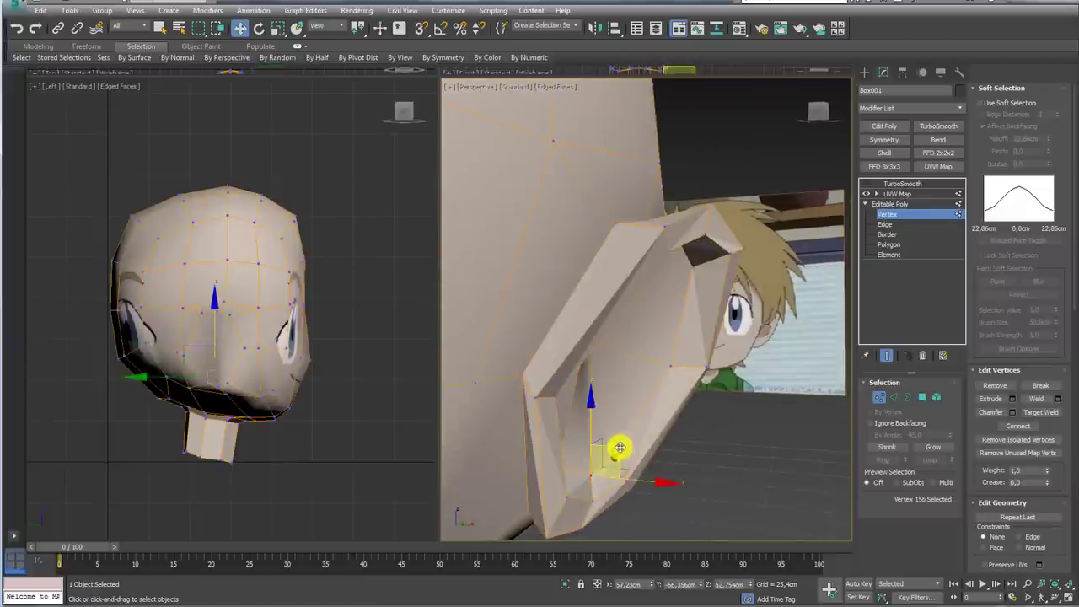
{"action": "left_click_drag", "start_coordinate": [643, 462], "coordinate": [654, 411]}
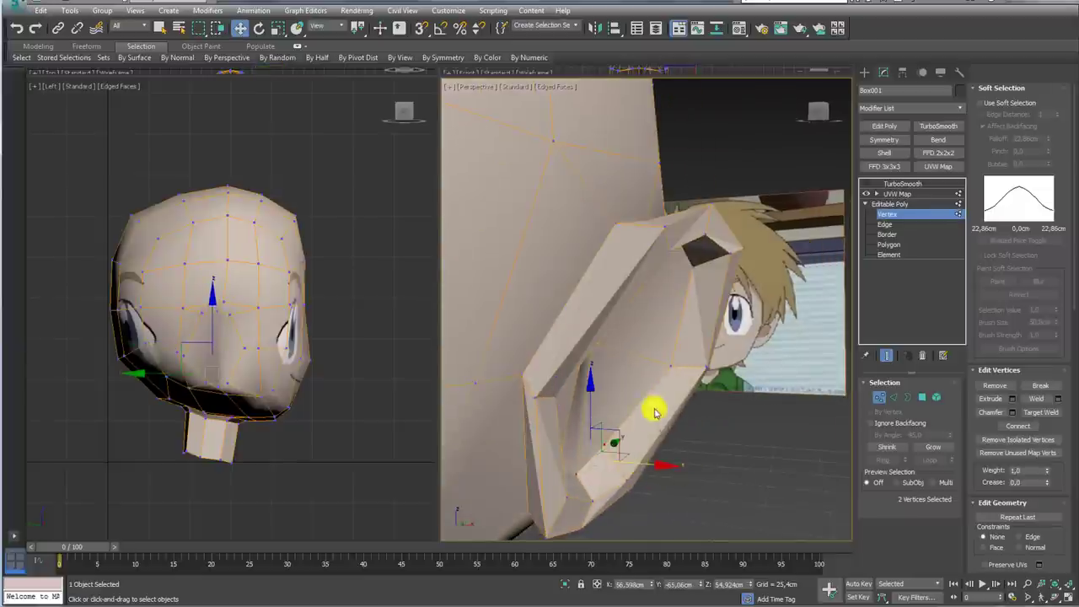
{"action": "left_click", "coordinate": [684, 362]}
{"action": "middle_click_drag", "start_coordinate": [706, 368], "coordinate": [526, 325], "text": "alt"}
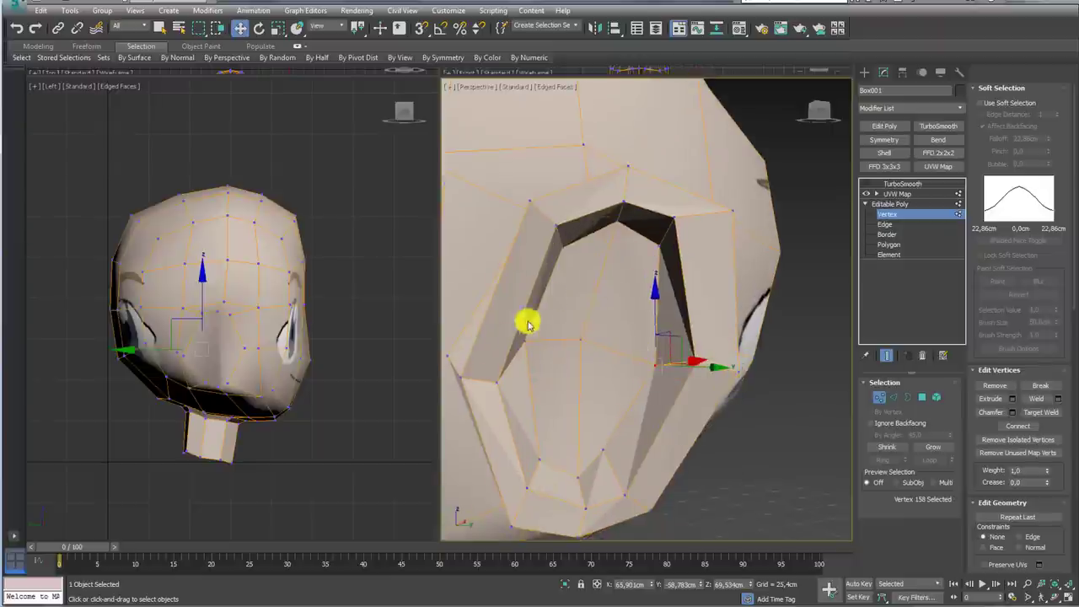
{"action": "left_click", "coordinate": [582, 339]}
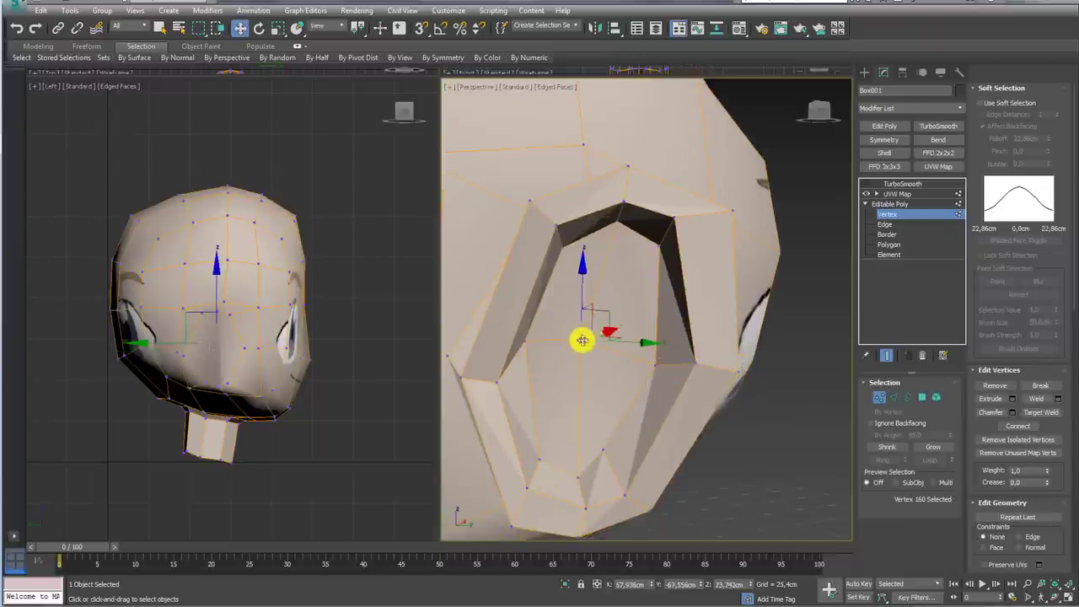
Step: Inset the inner ear polygons by 1,22cm, make them planar, and push them into the ear
{"action": "left_click", "coordinate": [923, 398]}
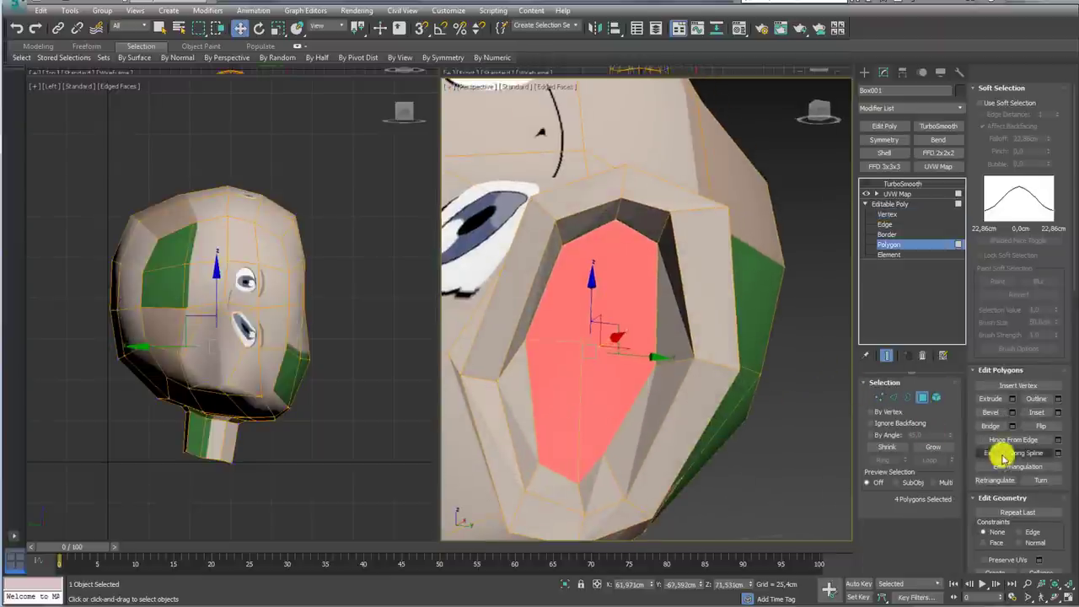
{"action": "left_click", "coordinate": [1057, 412]}
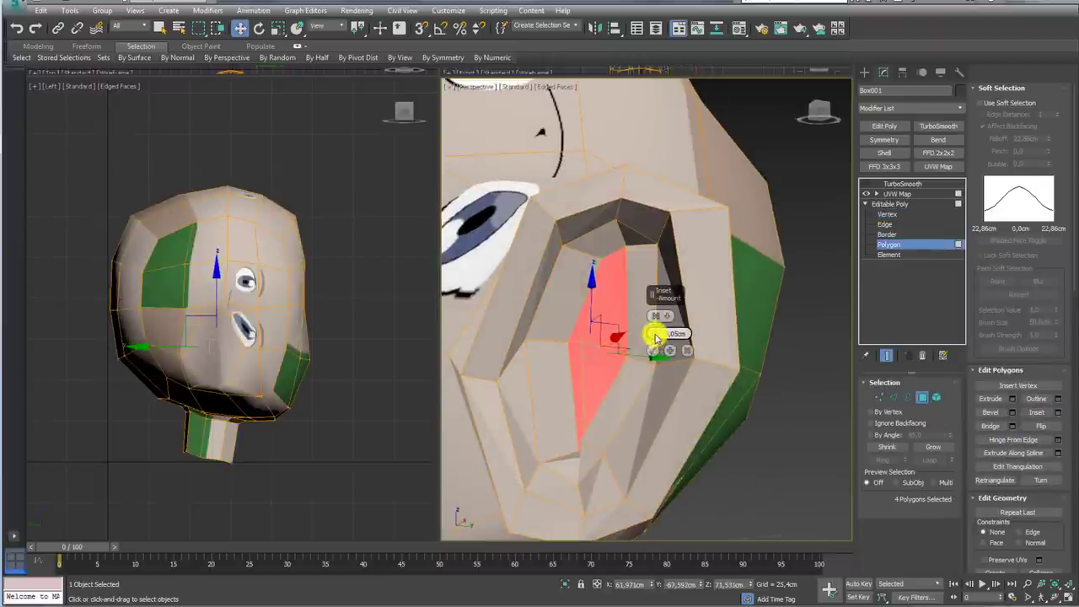
{"action": "left_click_drag", "start_coordinate": [656, 337], "coordinate": [653, 343]}
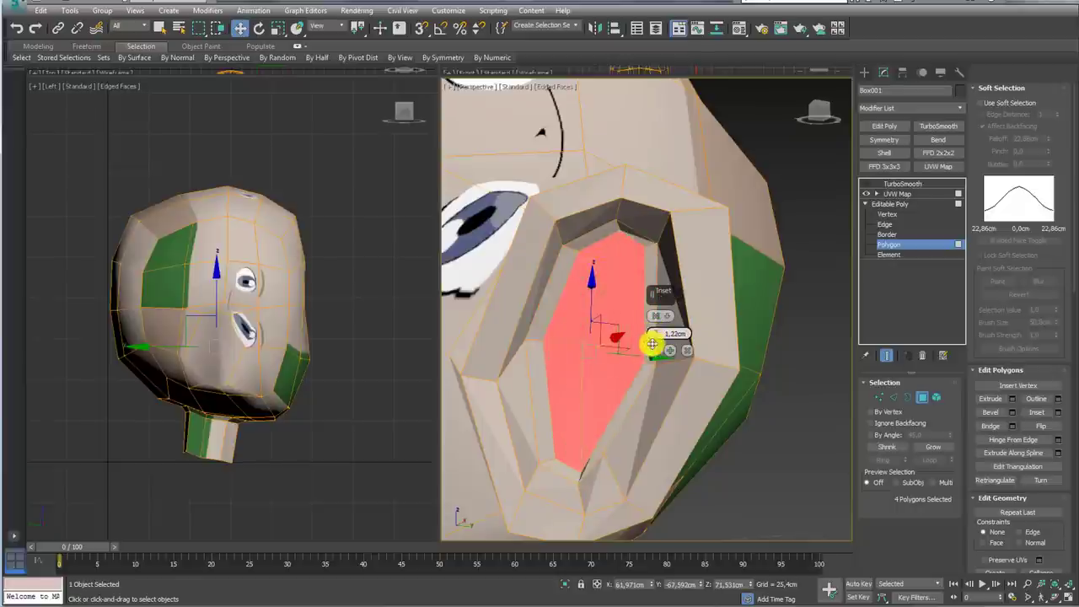
{"action": "left_click", "coordinate": [654, 355]}
{"action": "scroll", "coordinate": [1069, 499], "scroll_direction": "down", "scroll_amount": 5}
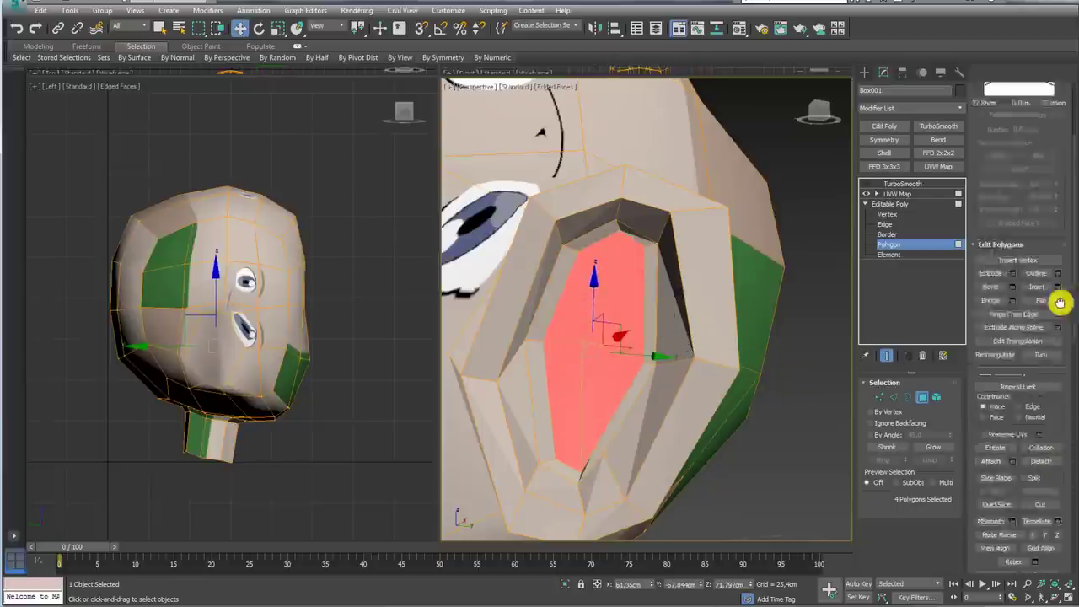
{"action": "left_click", "coordinate": [1018, 480]}
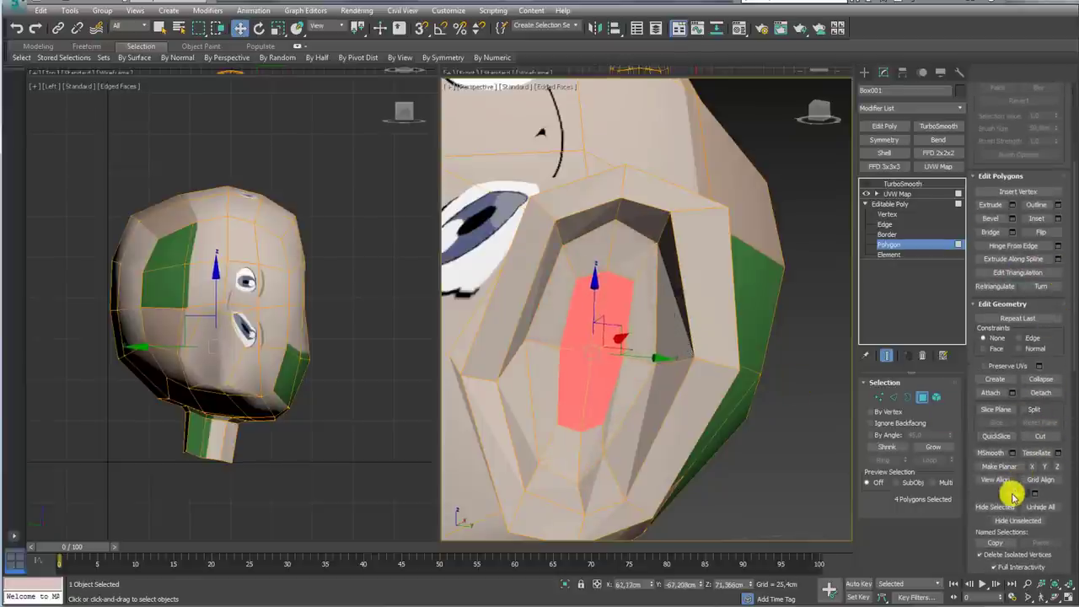
{"action": "middle_click_drag", "start_coordinate": [616, 391], "coordinate": [650, 357], "text": "alt"}
{"action": "left_click_drag", "start_coordinate": [650, 356], "coordinate": [648, 352]}
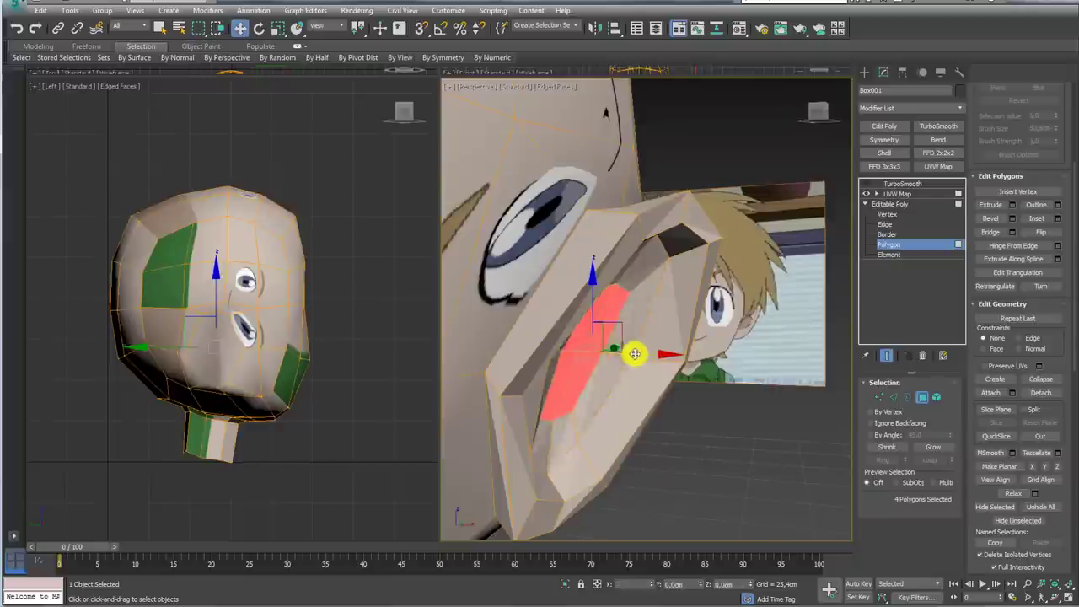
{"action": "key", "text": "e"}
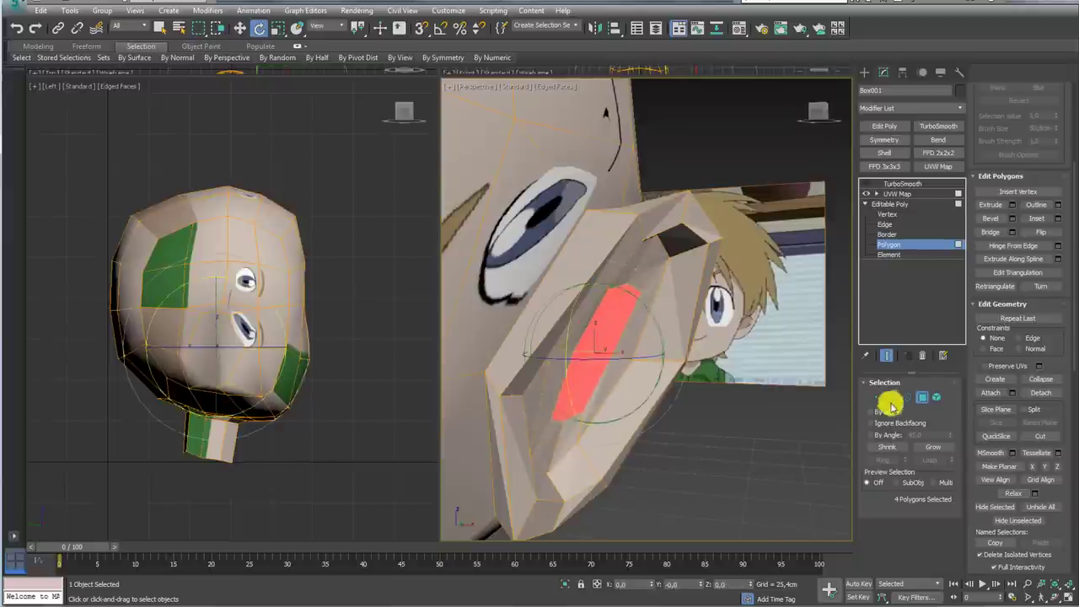
Step: Move two cavity vertices deeper into the ear, then orbit to view the head's side
{"action": "left_click", "coordinate": [879, 398]}
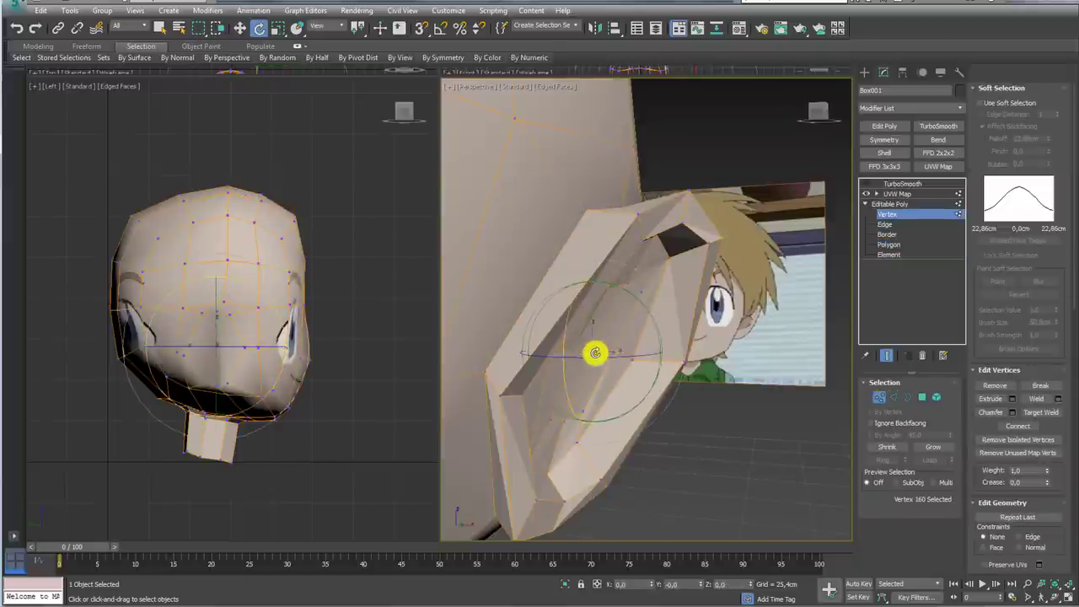
{"action": "left_click", "coordinate": [626, 349]}
{"action": "key", "text": "w"}
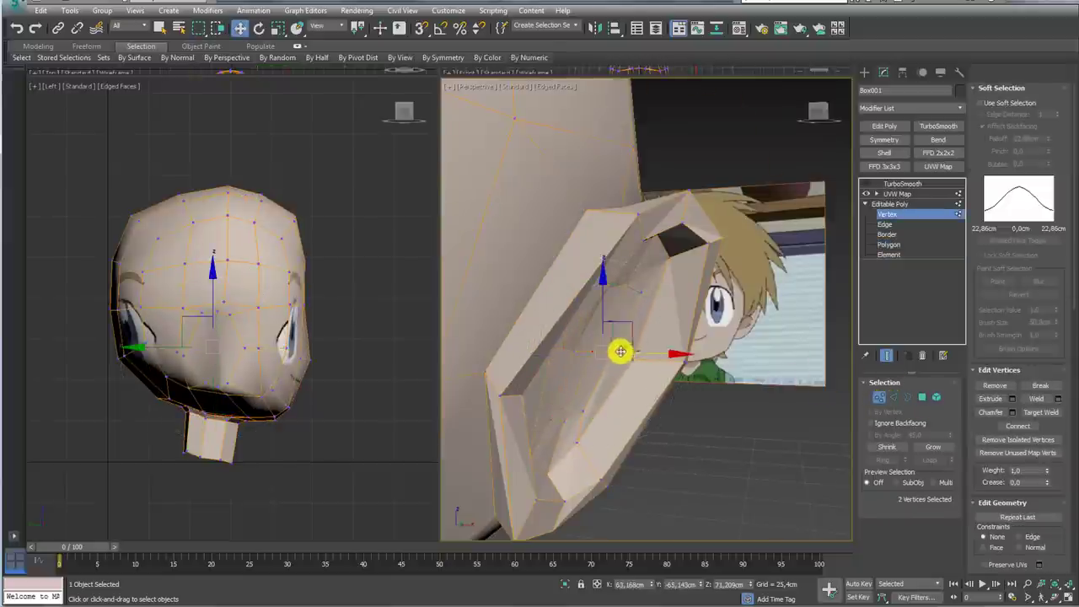
{"action": "scroll", "coordinate": [620, 347], "scroll_direction": "up", "scroll_amount": 3}
{"action": "left_click_drag", "start_coordinate": [623, 335], "coordinate": [657, 311]}
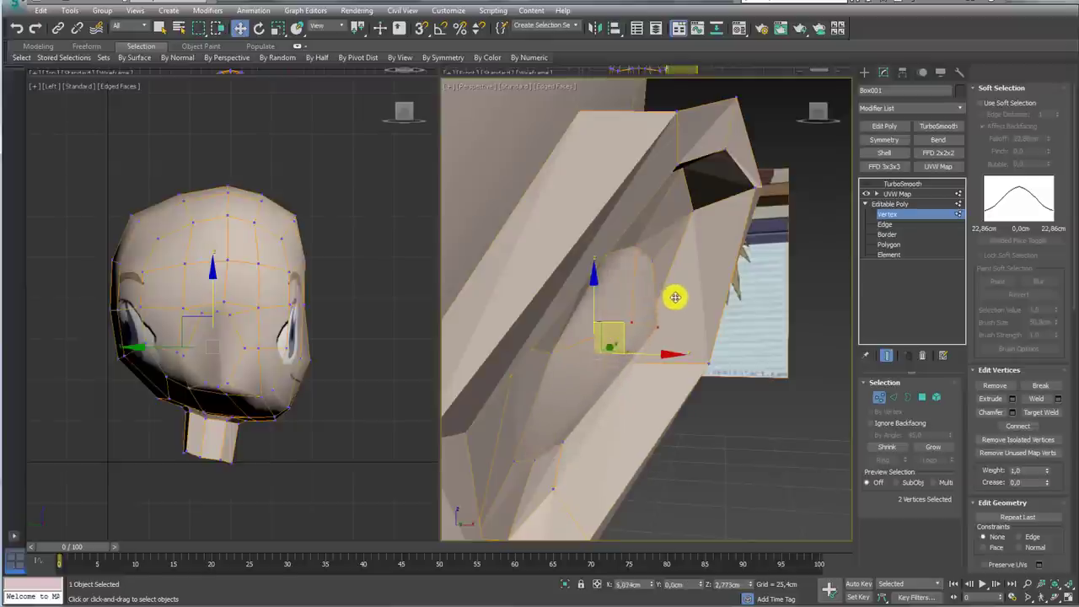
{"action": "middle_click_drag", "start_coordinate": [673, 302], "coordinate": [619, 330], "text": "alt"}
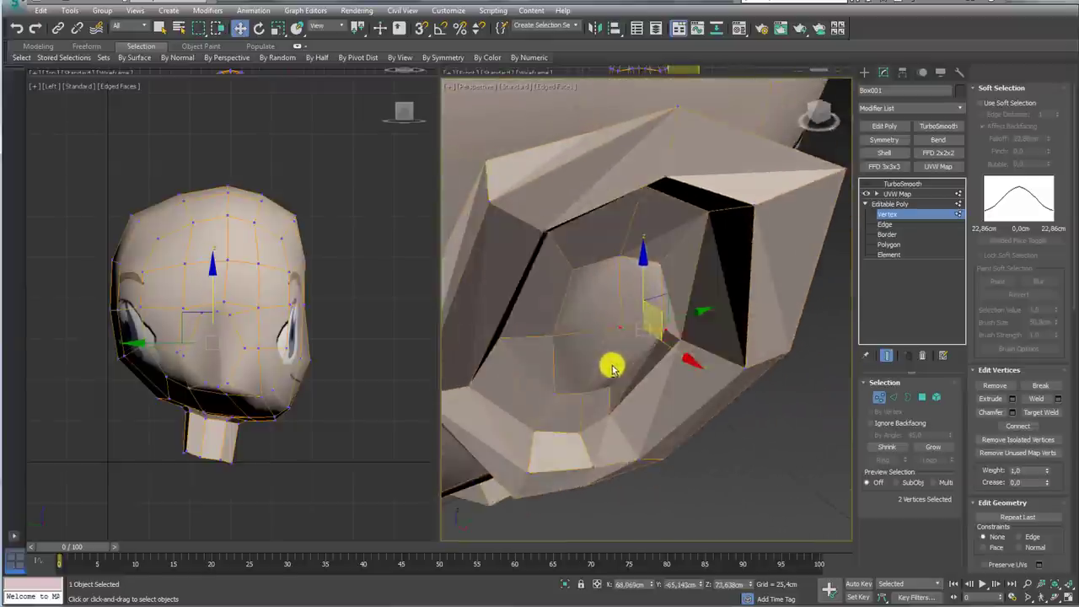
{"action": "key", "text": "ctrl+a"}
{"action": "scroll", "coordinate": [674, 330], "scroll_direction": "down", "scroll_amount": 2}
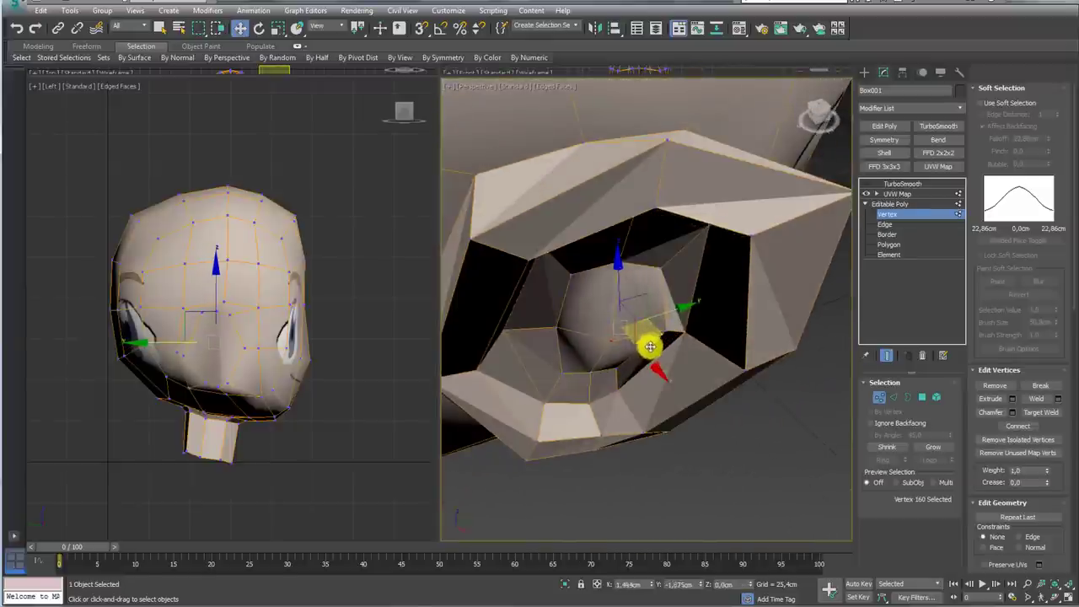
{"action": "scroll", "coordinate": [653, 358], "scroll_direction": "down", "scroll_amount": 3}
{"action": "mouse_move", "coordinate": [661, 371]}
{"action": "middle_mouse_down", "text": "alt"}
{"action": "mouse_move", "coordinate": [738, 315]}
{"action": "mouse_move", "coordinate": [805, 234]}
{"action": "middle_mouse_up", "text": "alt"}
{"action": "left_click", "coordinate": [895, 204]}
Step: Preview the head with TurboSmooth enabled, then turn the preview back off
{"action": "left_click", "coordinate": [896, 193]}
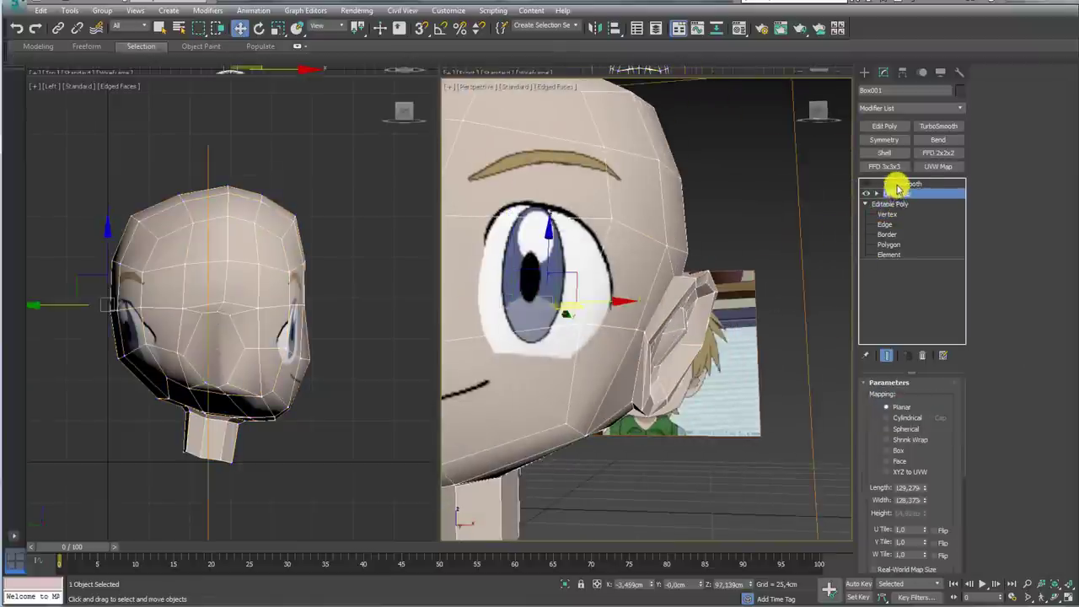
{"action": "left_click", "coordinate": [896, 184]}
{"action": "left_click", "coordinate": [865, 183]}
{"action": "mouse_move", "coordinate": [740, 306]}
{"action": "middle_mouse_down", "text": "alt"}
{"action": "mouse_move", "coordinate": [619, 381]}
{"action": "mouse_move", "coordinate": [605, 413]}
{"action": "mouse_move", "coordinate": [621, 409]}
{"action": "middle_mouse_up", "text": "alt"}
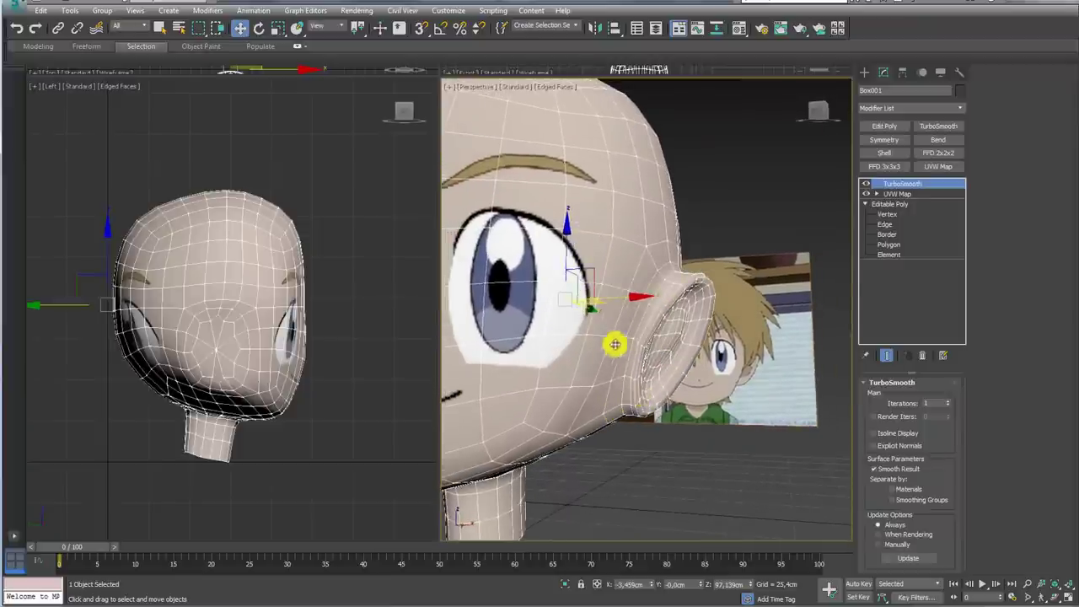
{"action": "left_click", "coordinate": [889, 215]}
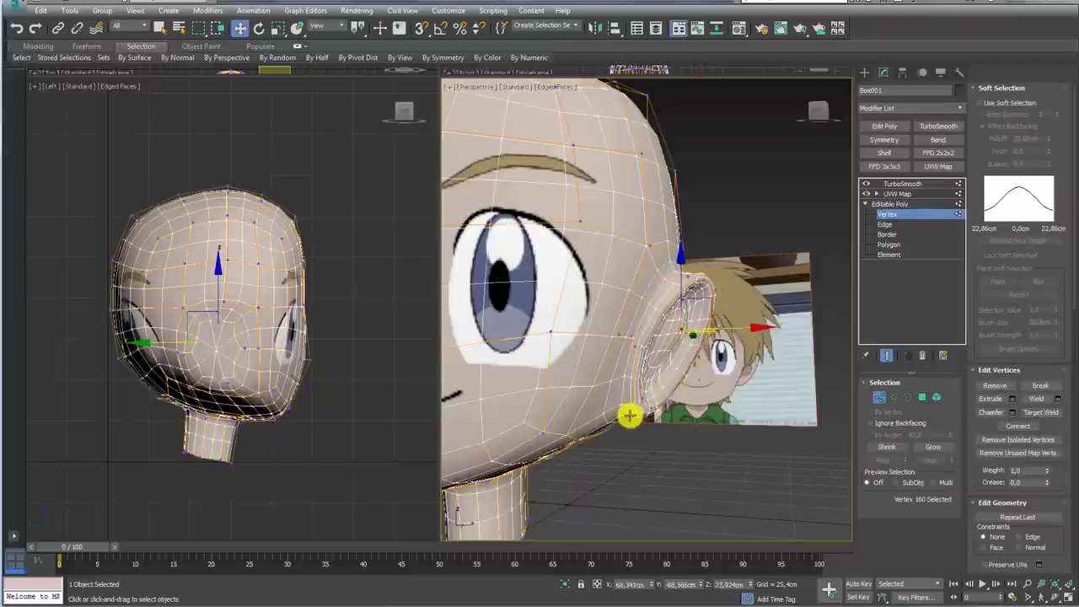
{"action": "left_click", "coordinate": [867, 185]}
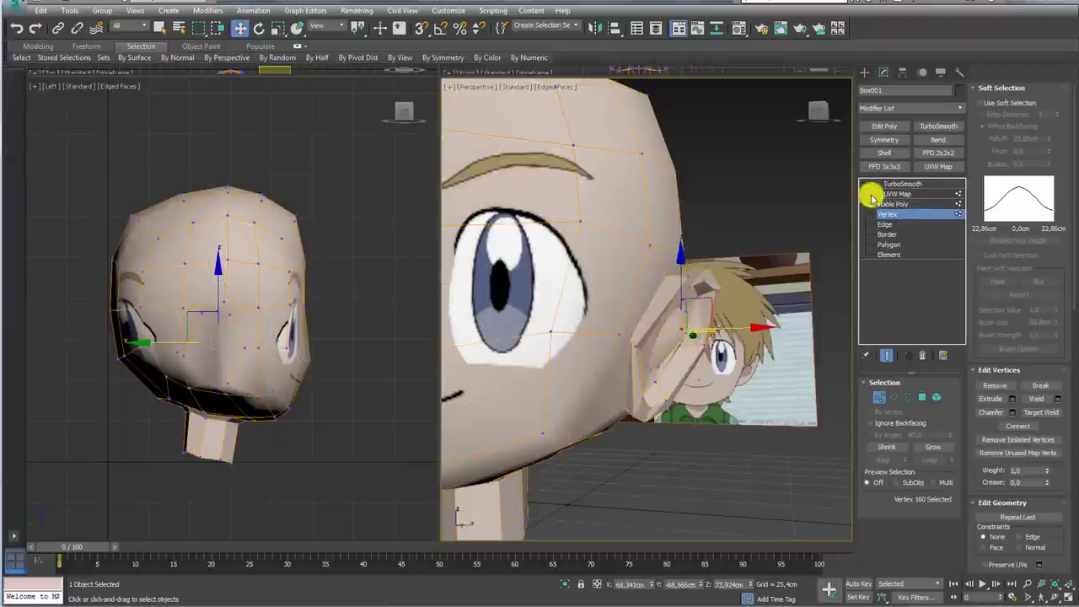
{"action": "mouse_move", "coordinate": [635, 372]}
{"action": "middle_mouse_down", "text": "alt"}
{"action": "mouse_move", "coordinate": [669, 340]}
{"action": "mouse_move", "coordinate": [627, 354]}
{"action": "mouse_move", "coordinate": [653, 347]}
{"action": "middle_mouse_up", "text": "alt"}
Step: Select an edge ring on the ear and work on the vertices at the ear base
{"action": "left_click", "coordinate": [894, 397]}
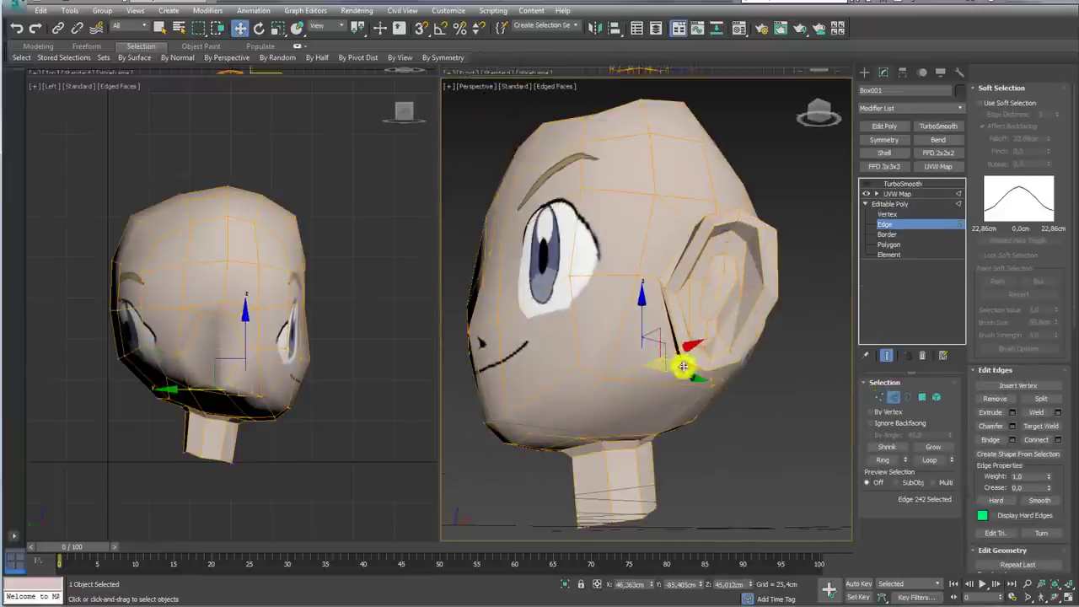
{"action": "left_click", "coordinate": [881, 460]}
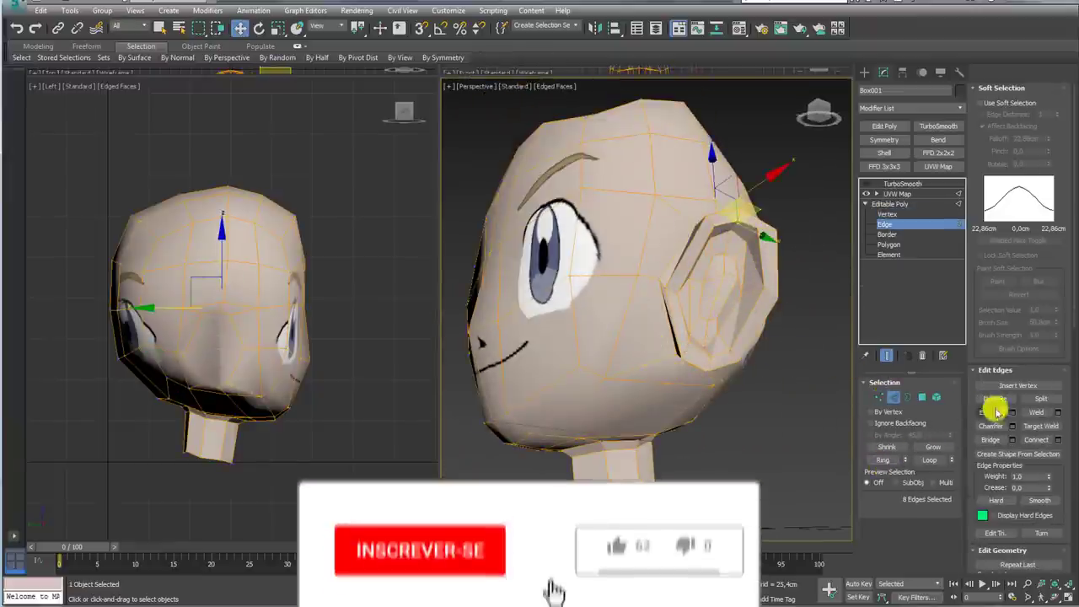
{"action": "mouse_move", "coordinate": [779, 376]}
{"action": "middle_mouse_down", "text": "alt"}
{"action": "mouse_move", "coordinate": [715, 379]}
{"action": "mouse_move", "coordinate": [682, 356]}
{"action": "middle_mouse_up", "text": "alt"}
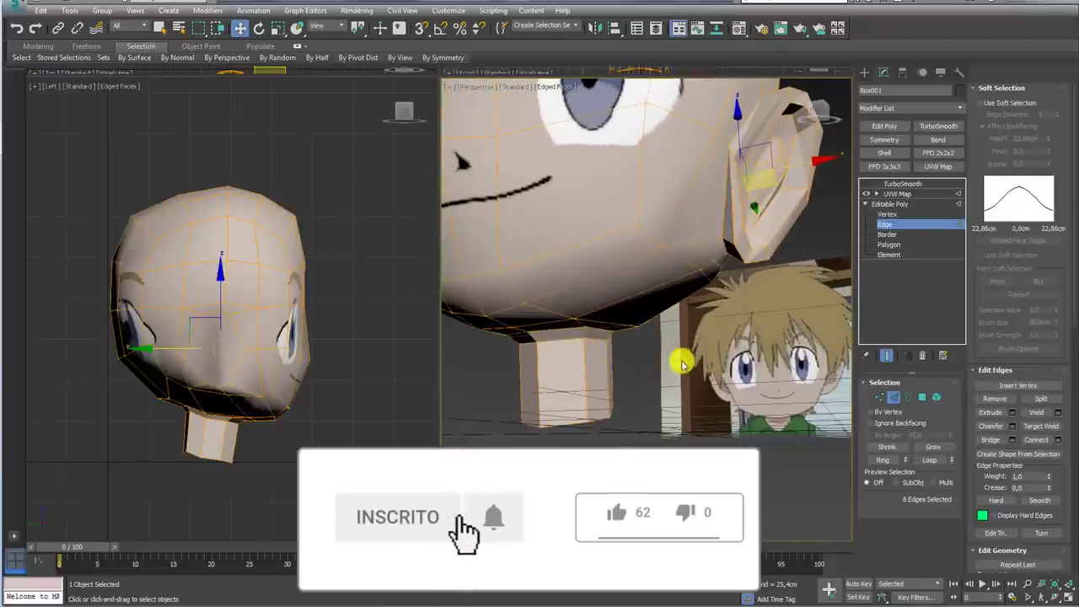
{"action": "left_click", "coordinate": [879, 396]}
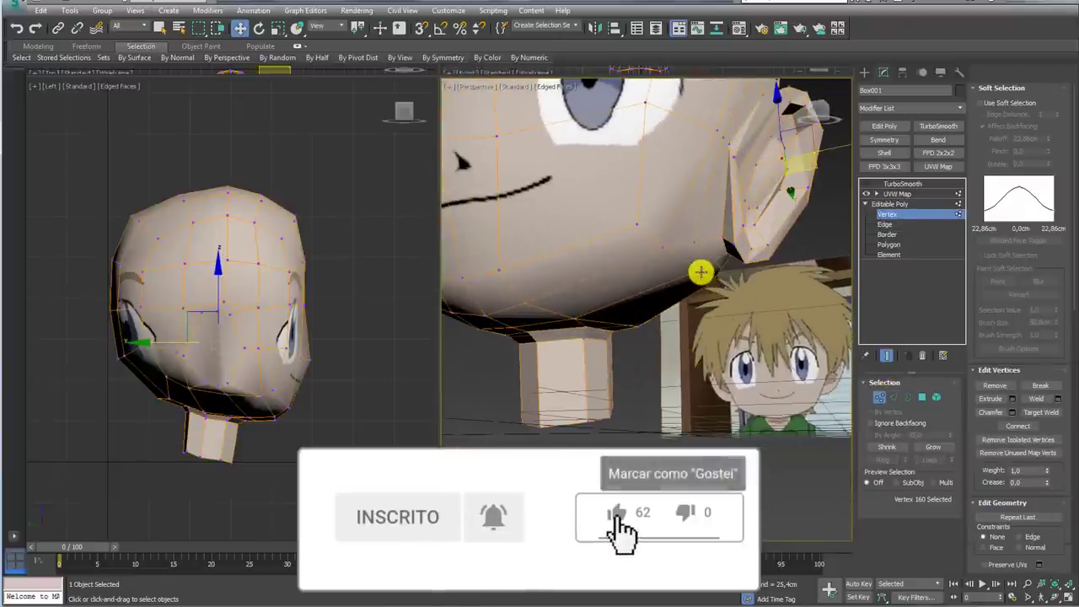
{"action": "mouse_move", "coordinate": [723, 253]}
{"action": "middle_mouse_down", "text": "alt"}
{"action": "mouse_move", "coordinate": [743, 263]}
{"action": "mouse_move", "coordinate": [733, 244]}
{"action": "middle_mouse_up", "text": "alt"}
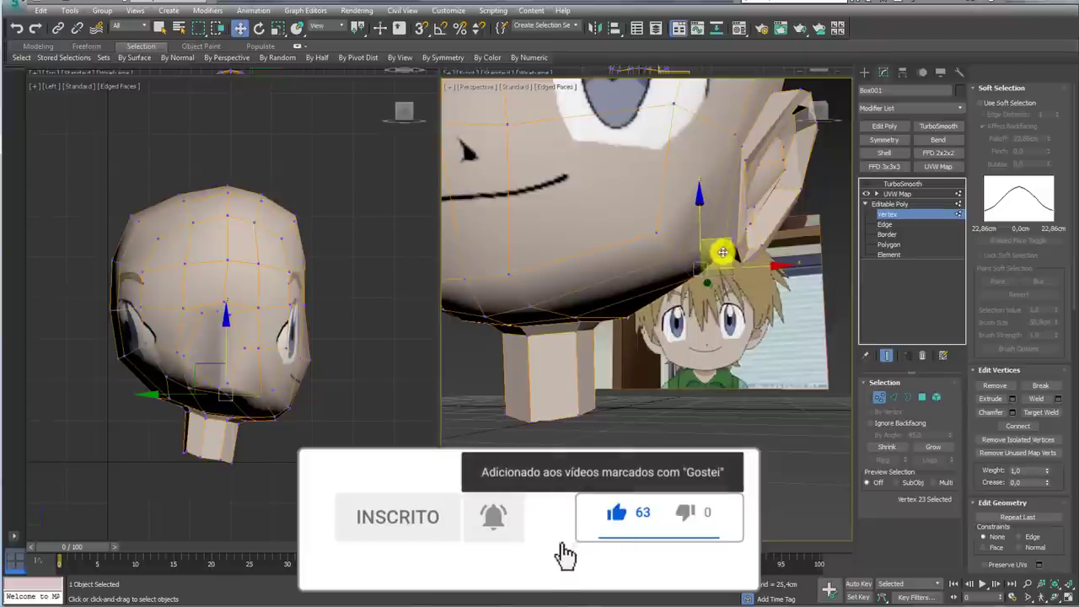
{"action": "left_click", "coordinate": [895, 183]}
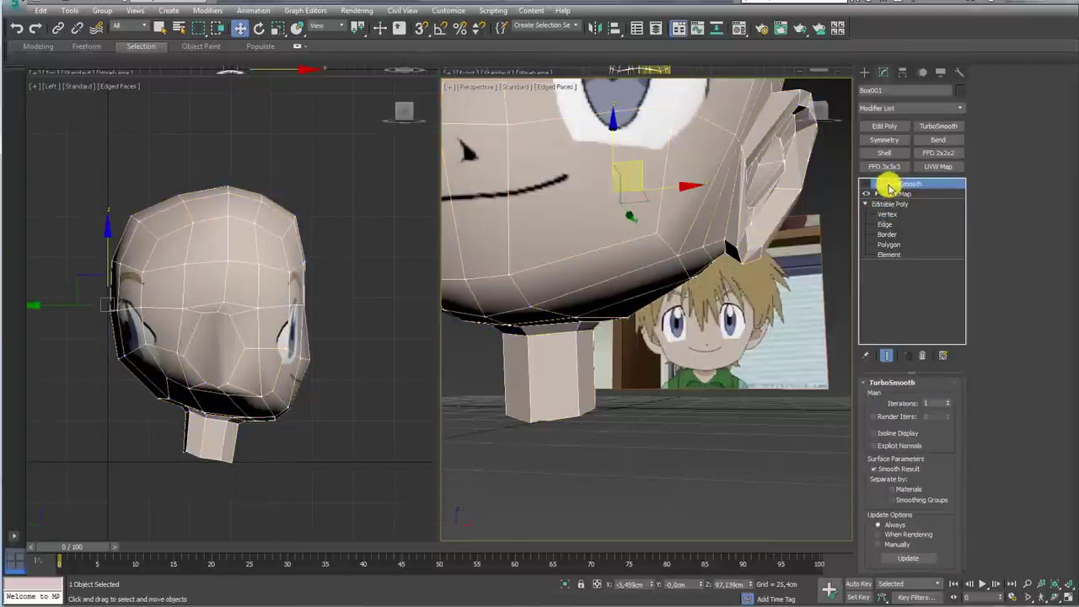
Step: Enable TurboSmooth and orbit the head to check the ear blending into the head
{"action": "left_click", "coordinate": [865, 183]}
{"action": "mouse_move", "coordinate": [753, 273]}
{"action": "middle_mouse_down", "text": "alt"}
{"action": "mouse_move", "coordinate": [744, 303]}
{"action": "mouse_move", "coordinate": [705, 334]}
{"action": "middle_mouse_up", "text": "alt"}
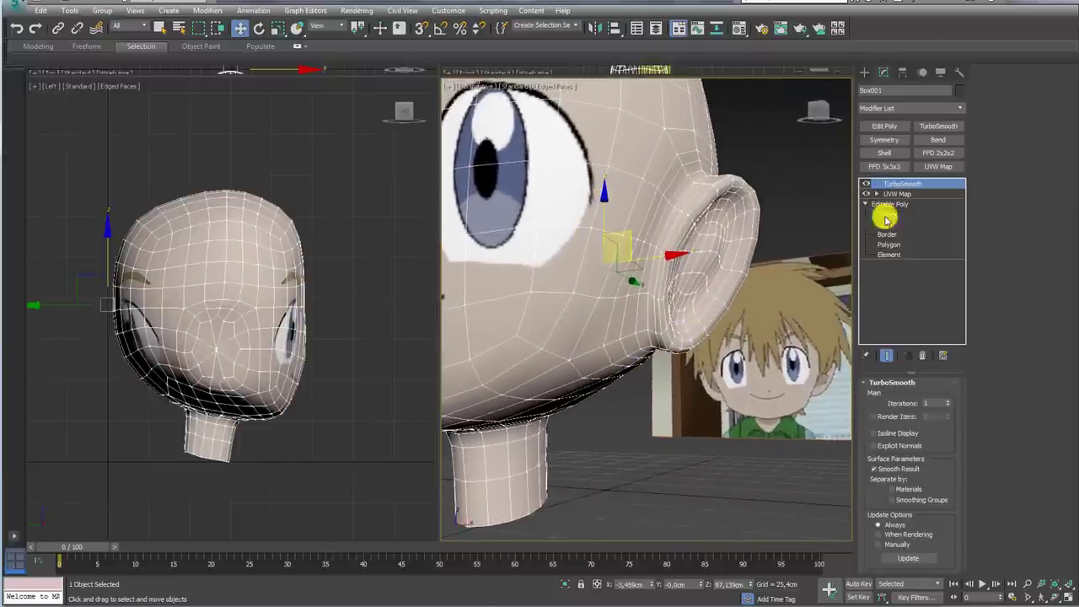
{"action": "left_click", "coordinate": [888, 244]}
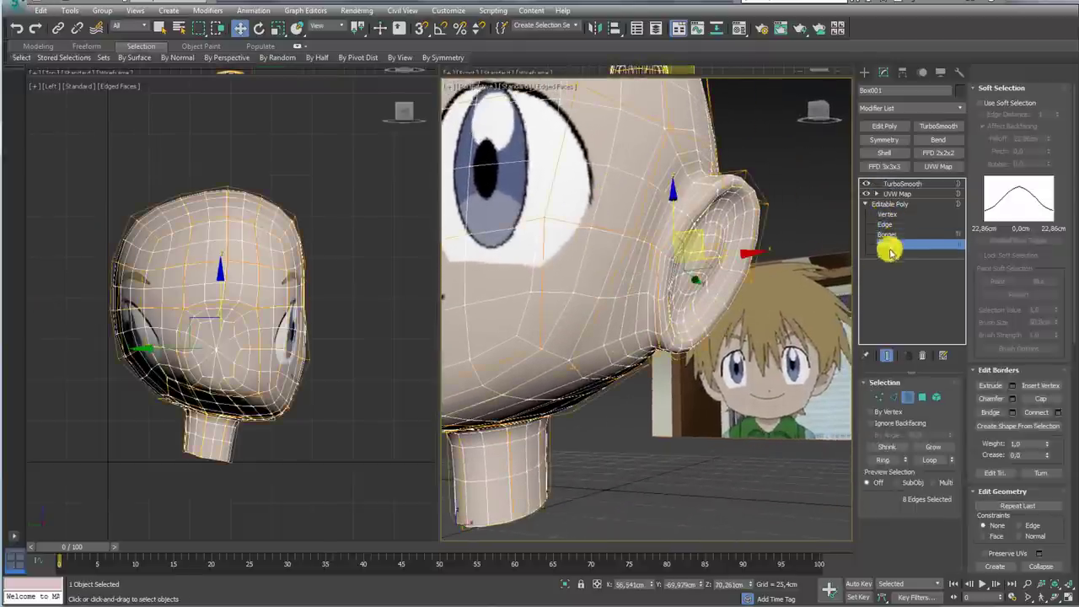
{"action": "mouse_move", "coordinate": [886, 246]}
{"action": "middle_mouse_down", "text": "alt"}
{"action": "mouse_move", "coordinate": [705, 330]}
{"action": "mouse_move", "coordinate": [751, 337]}
{"action": "mouse_move", "coordinate": [750, 321]}
{"action": "middle_mouse_up", "text": "alt"}
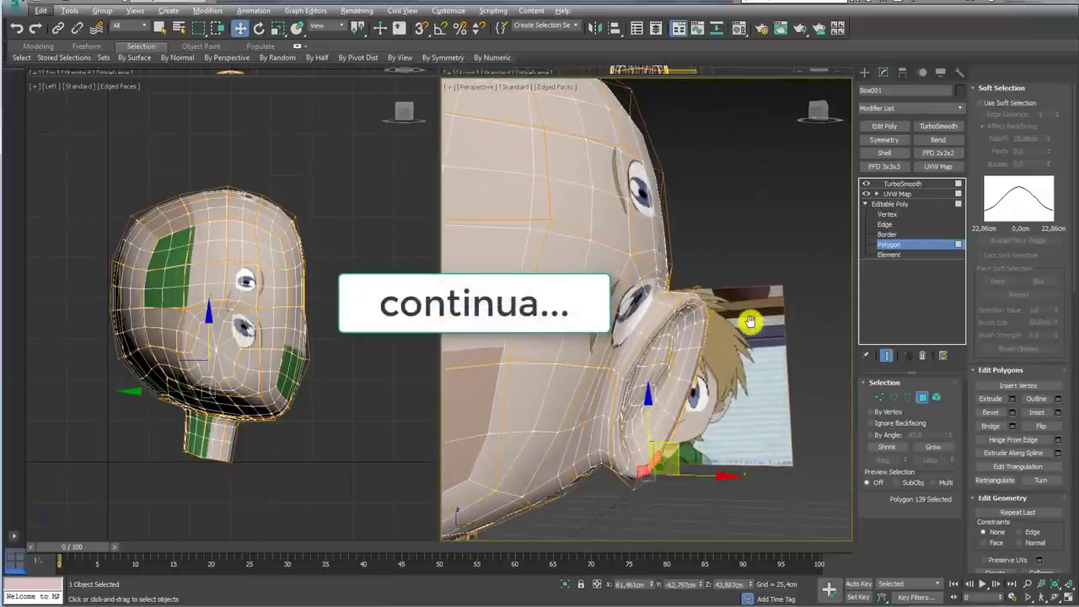